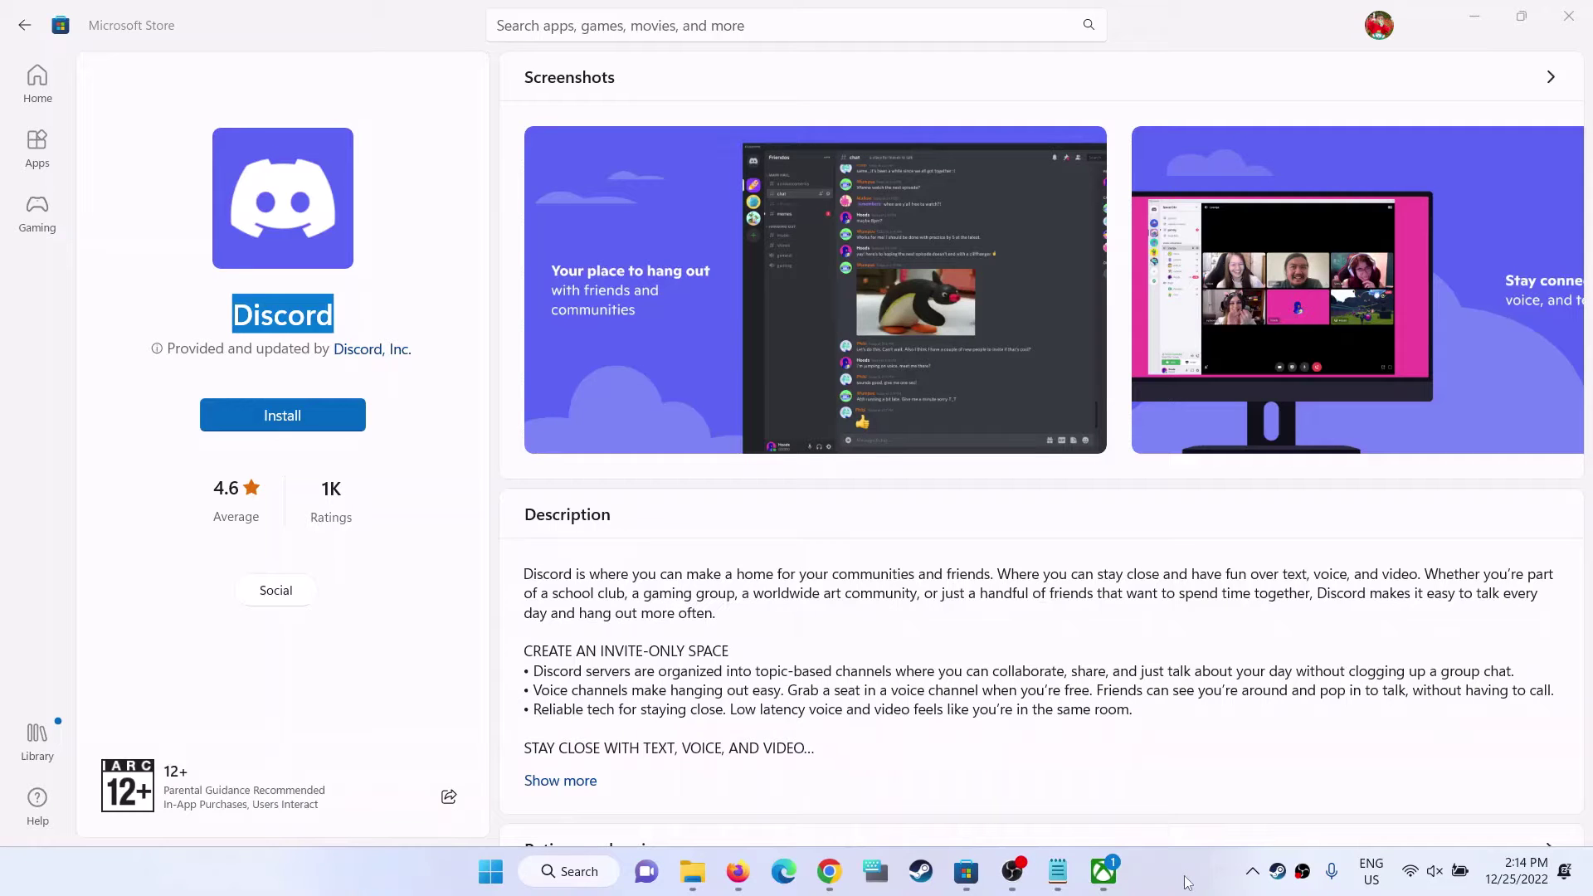
click(433, 321)
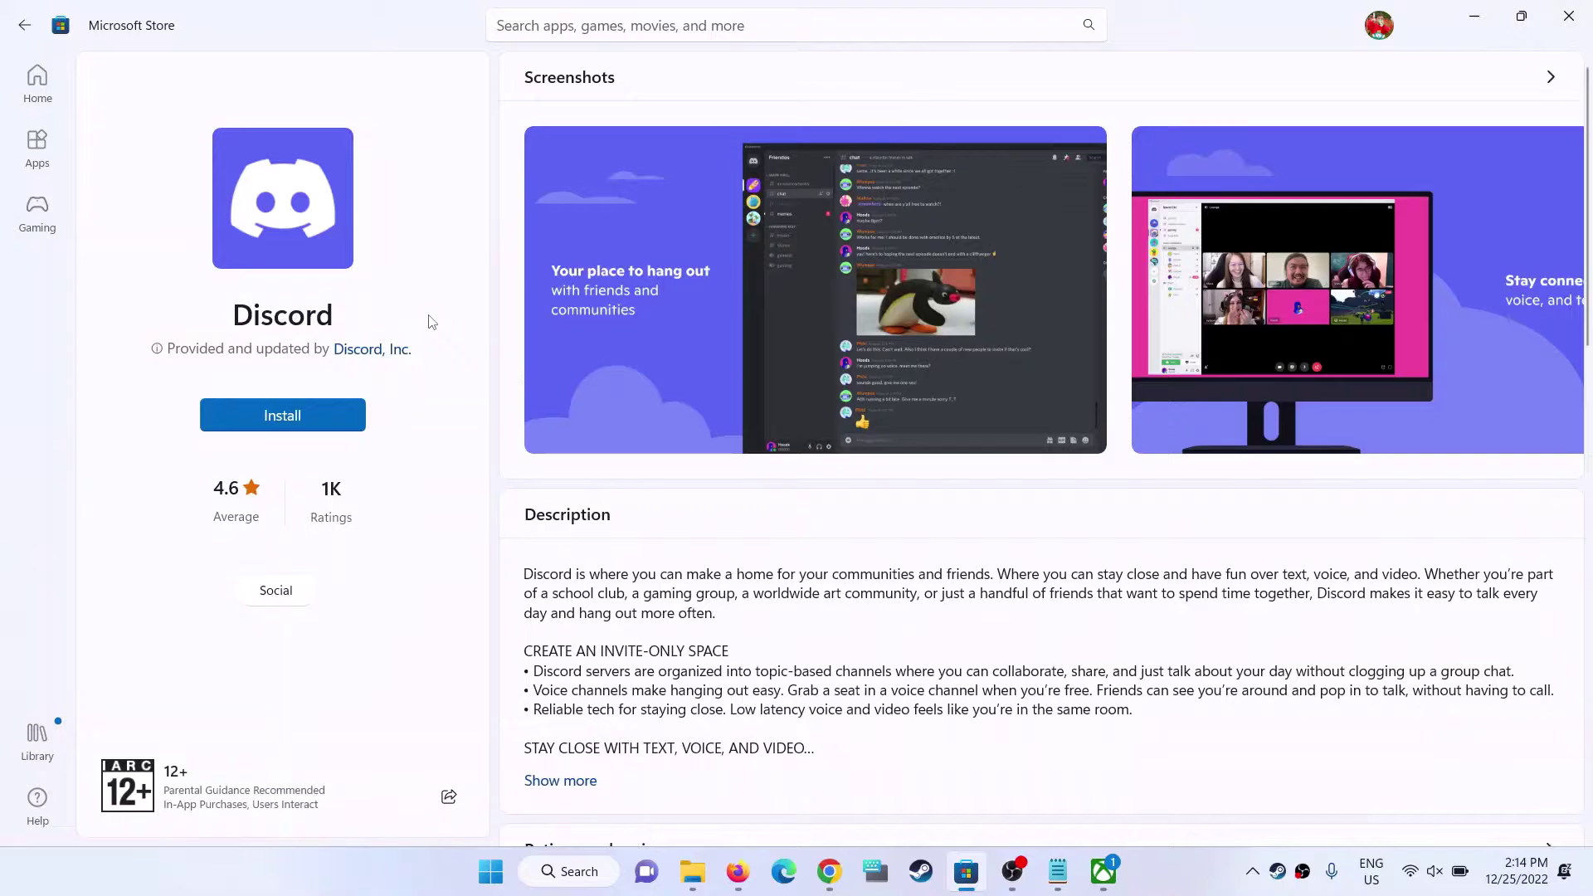
drag(233, 315, 335, 304)
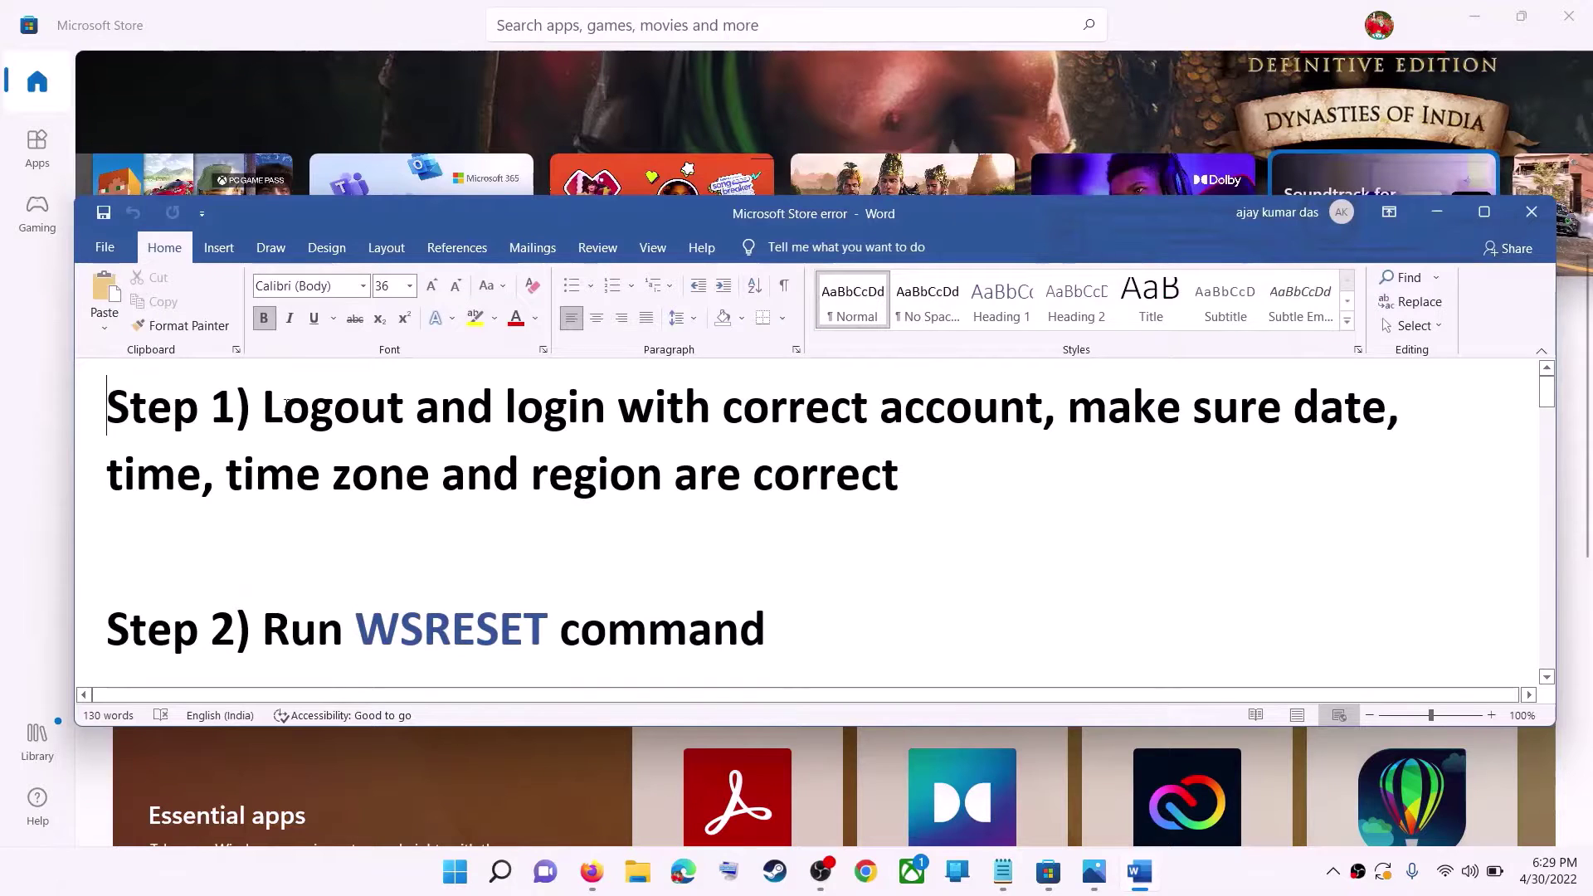
Sign out of the Microsoft Store and sign back in with the first listed Microsoft account
drag(286, 407, 1043, 407)
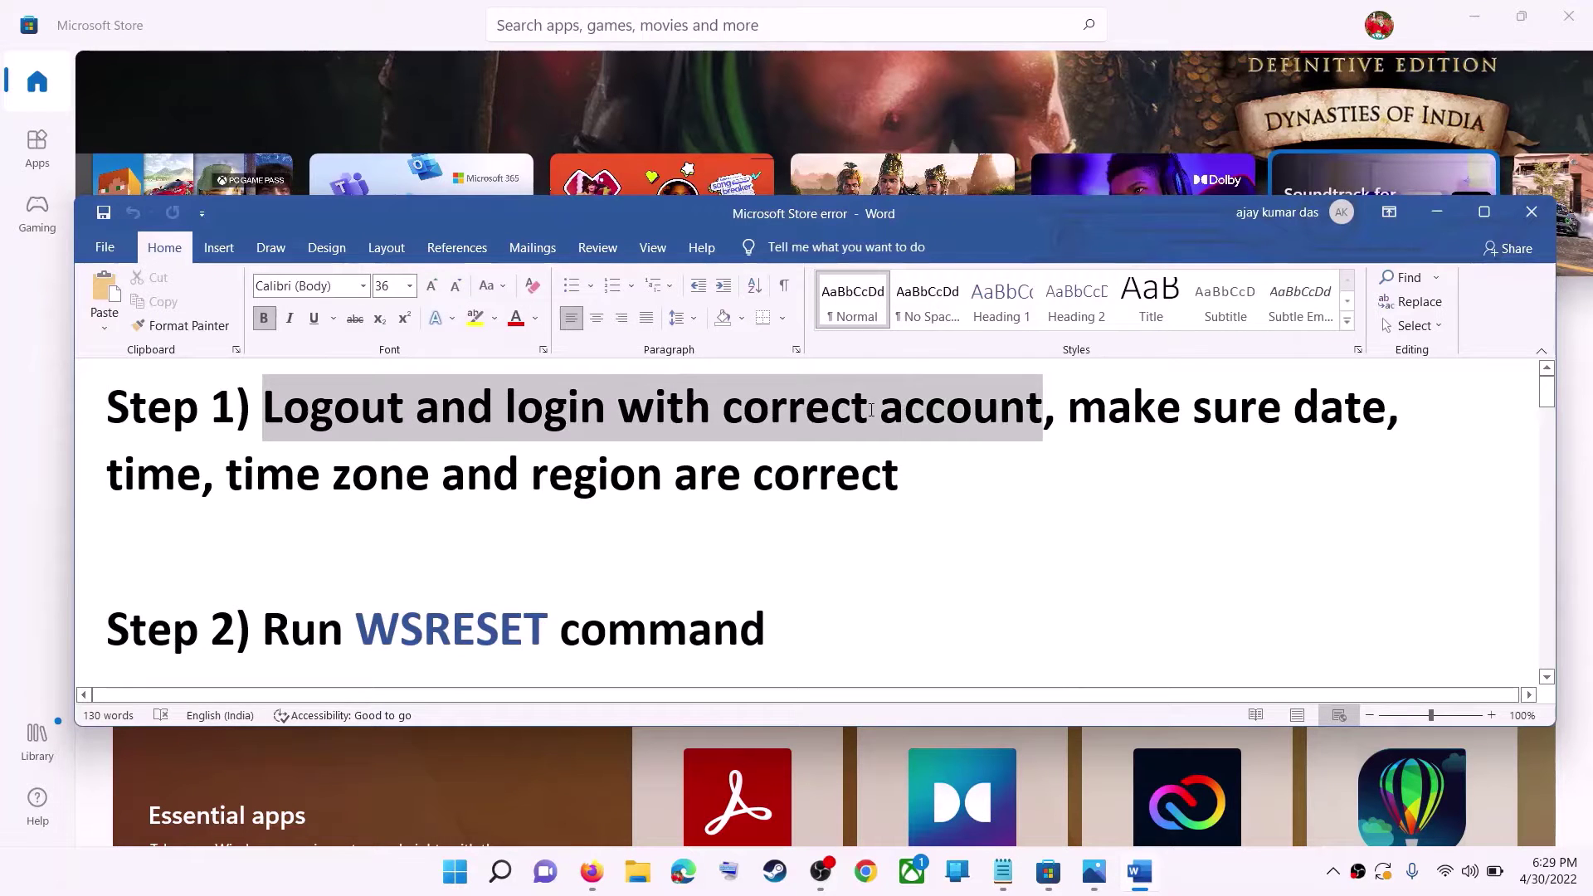
click(1440, 215)
scroll(1141, 378, up, 4)
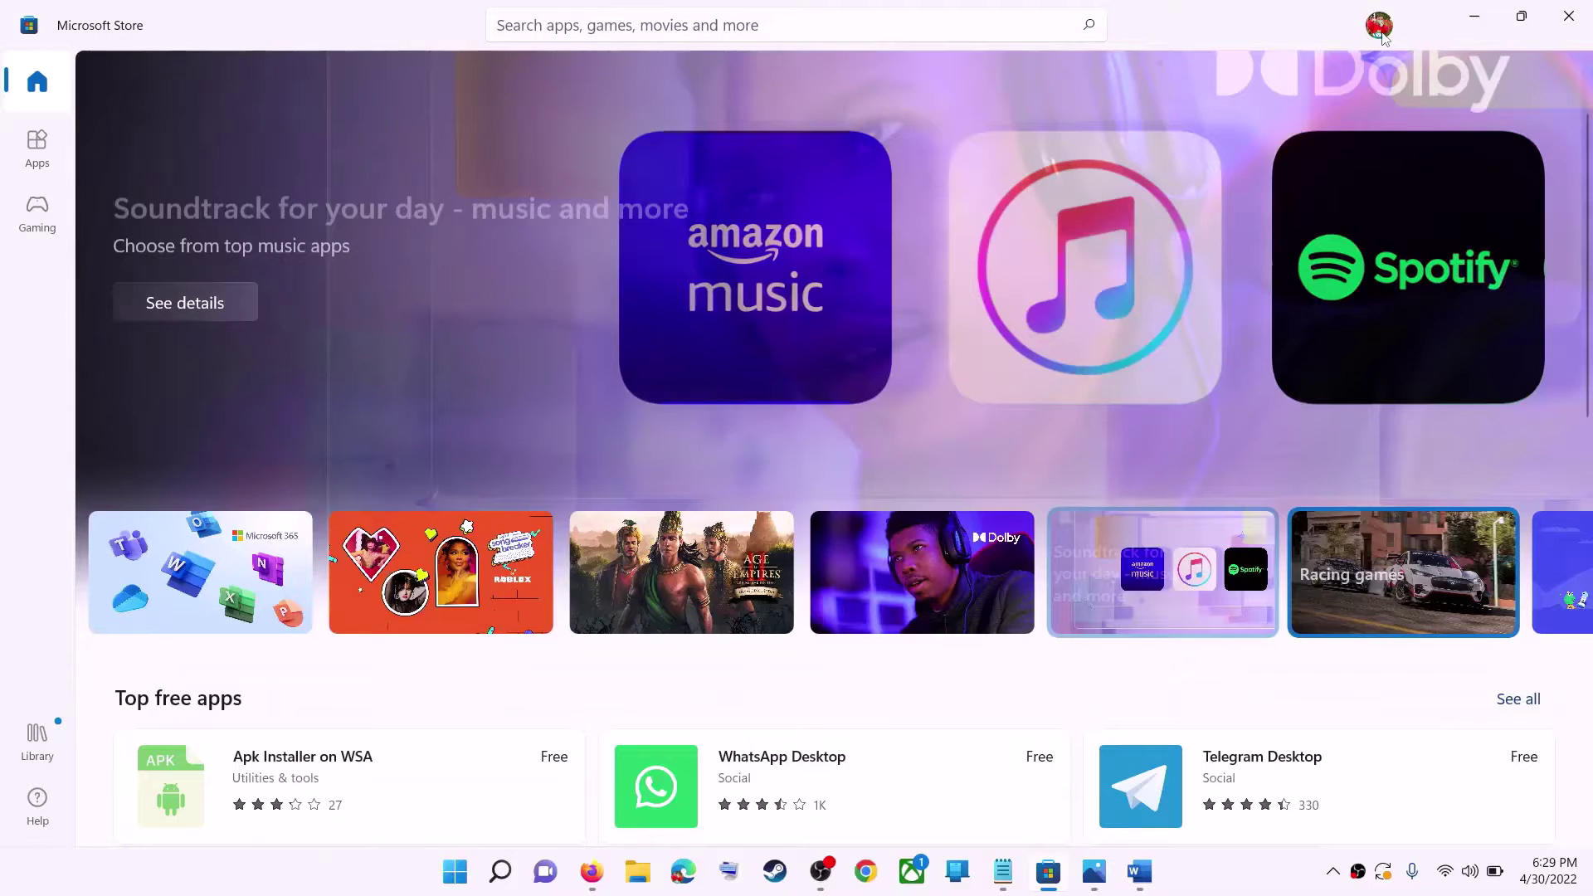
click(1380, 26)
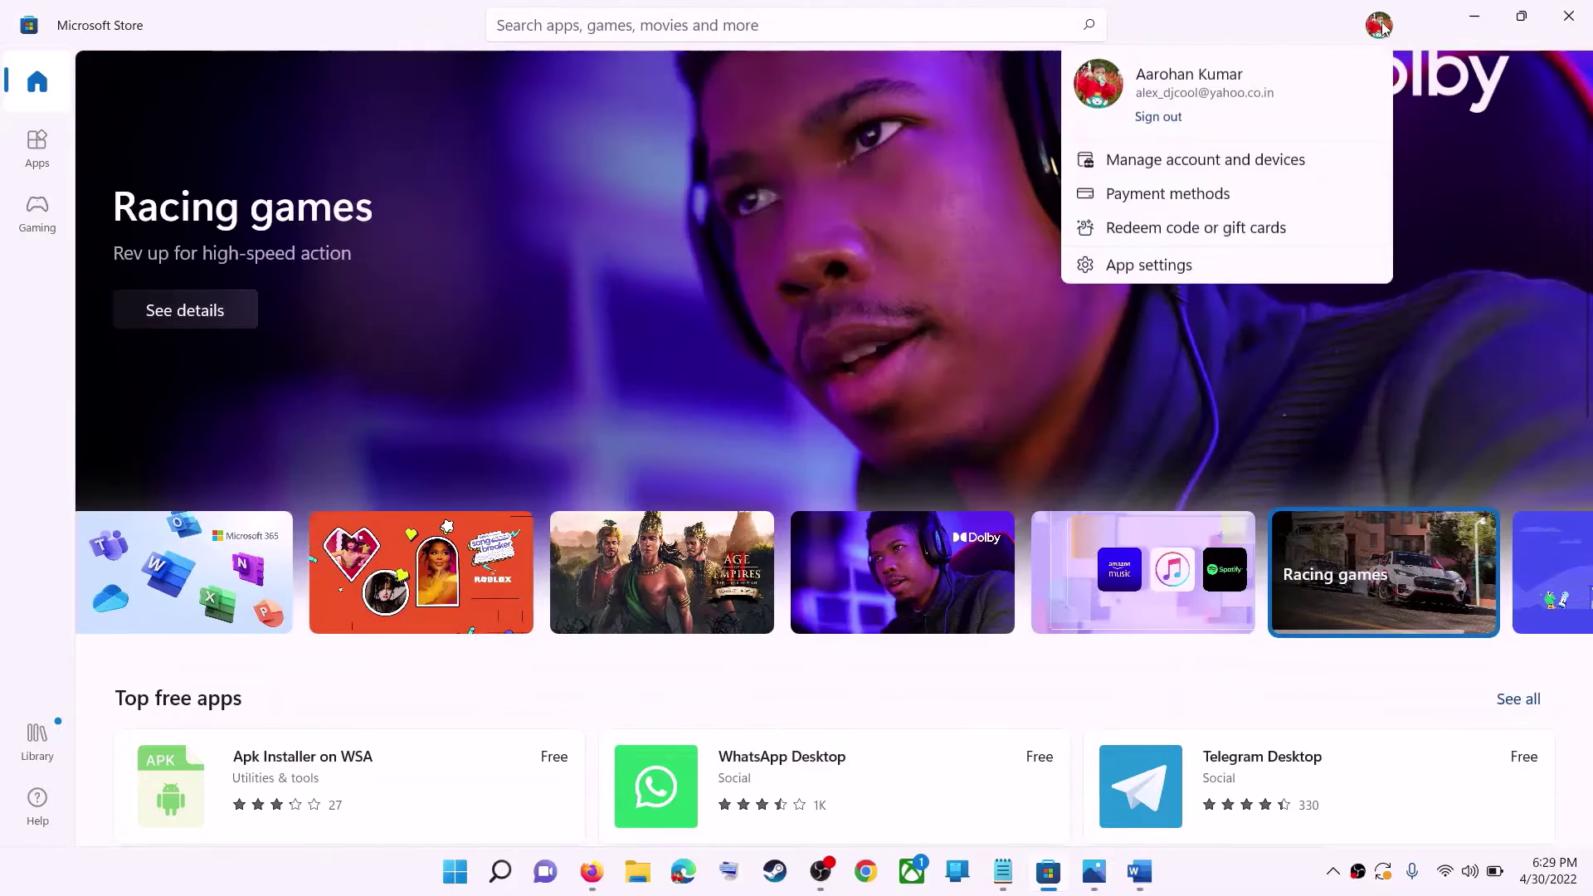
click(1122, 119)
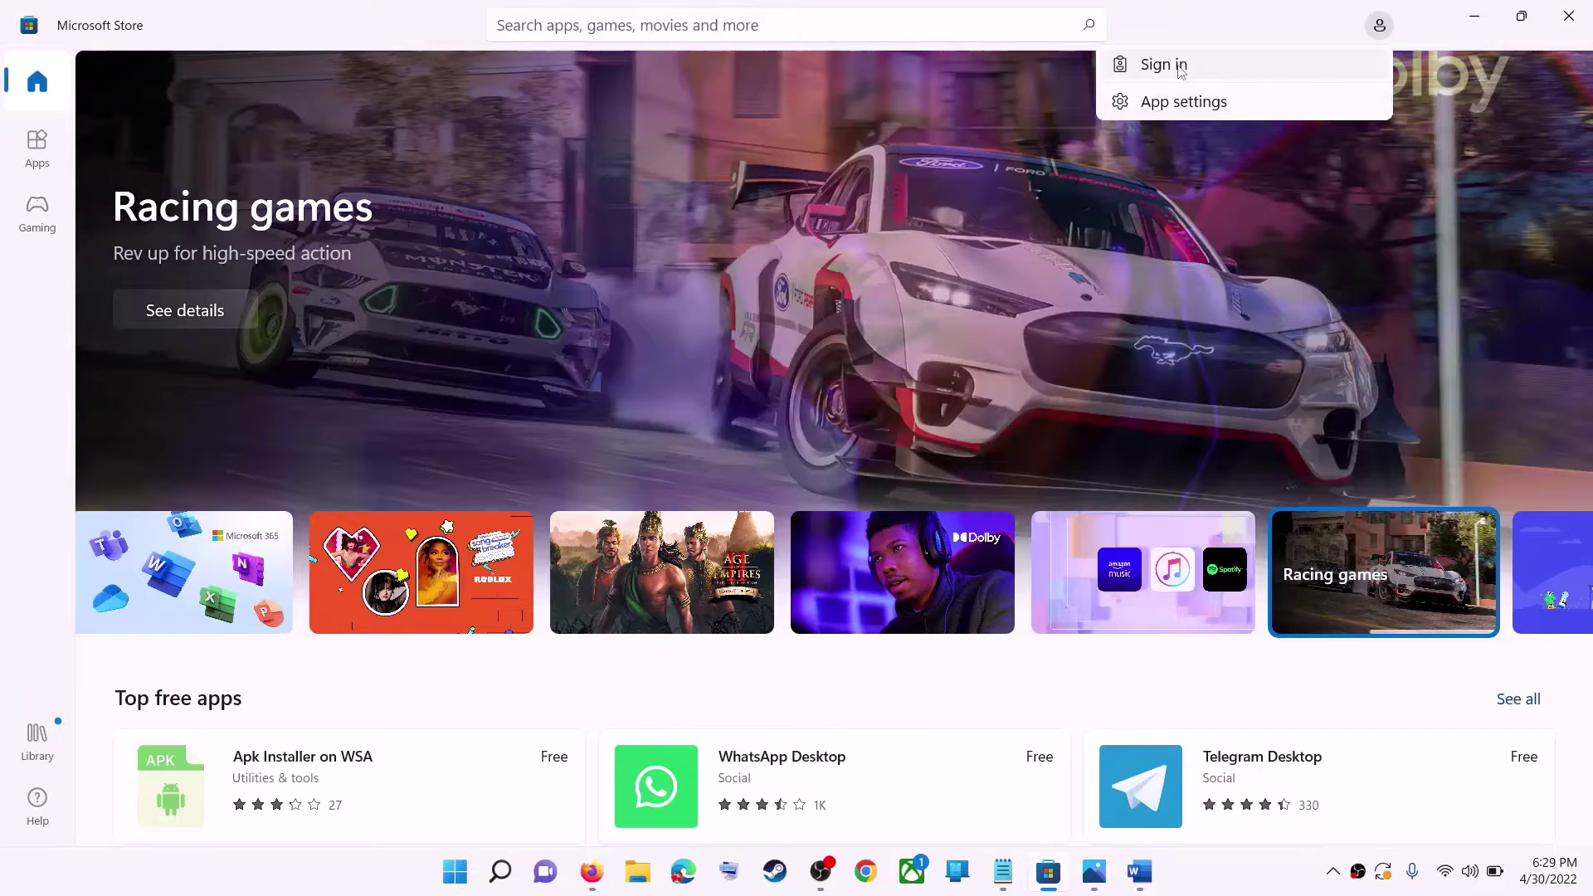
click(1163, 65)
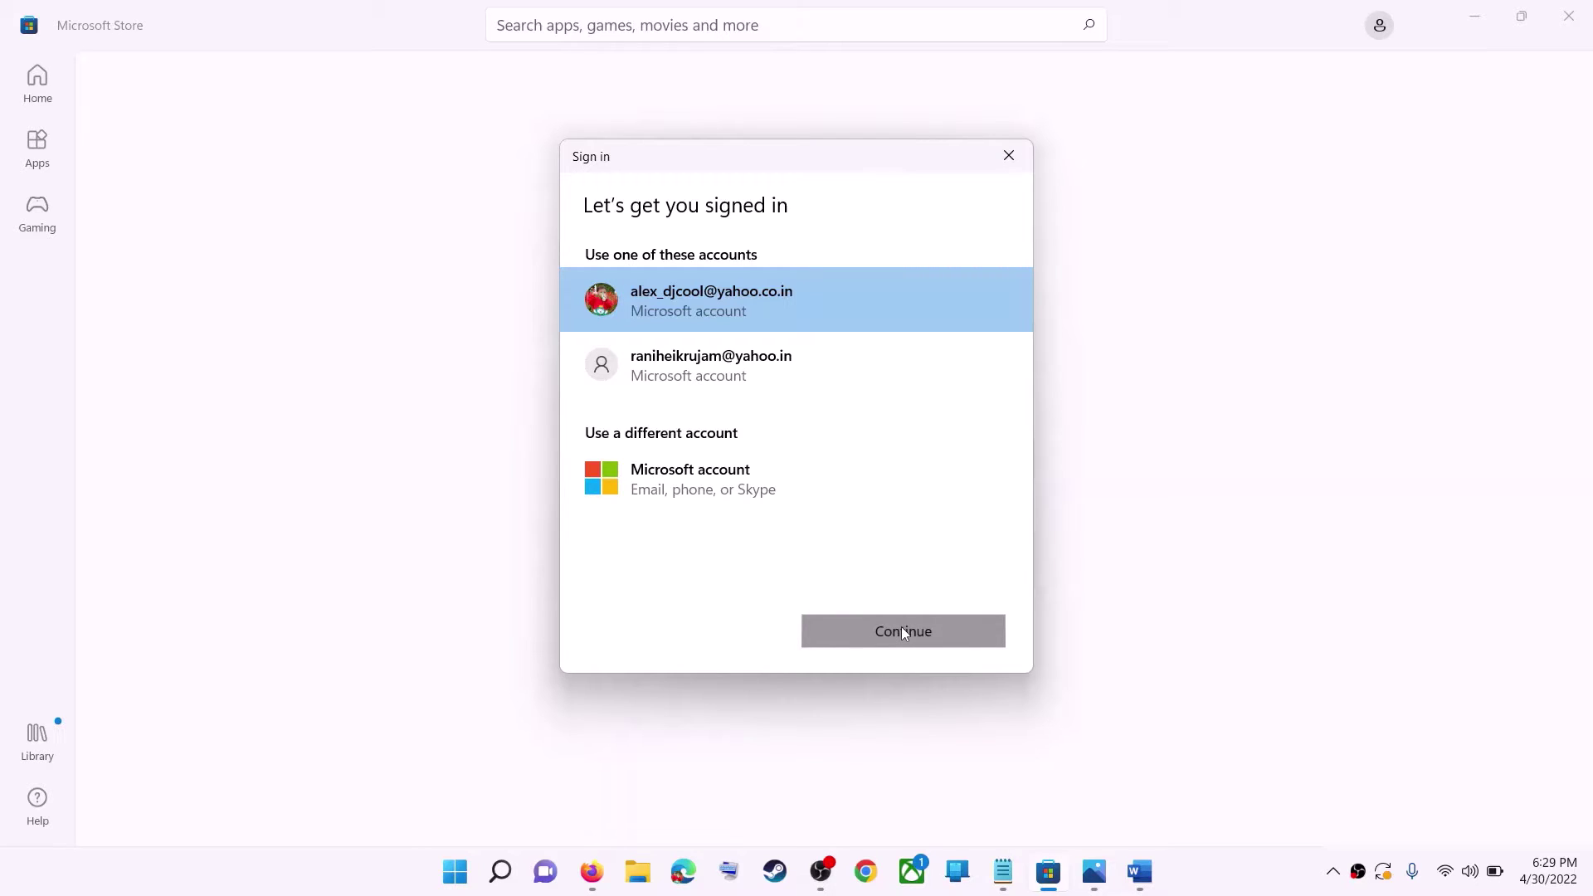
click(903, 633)
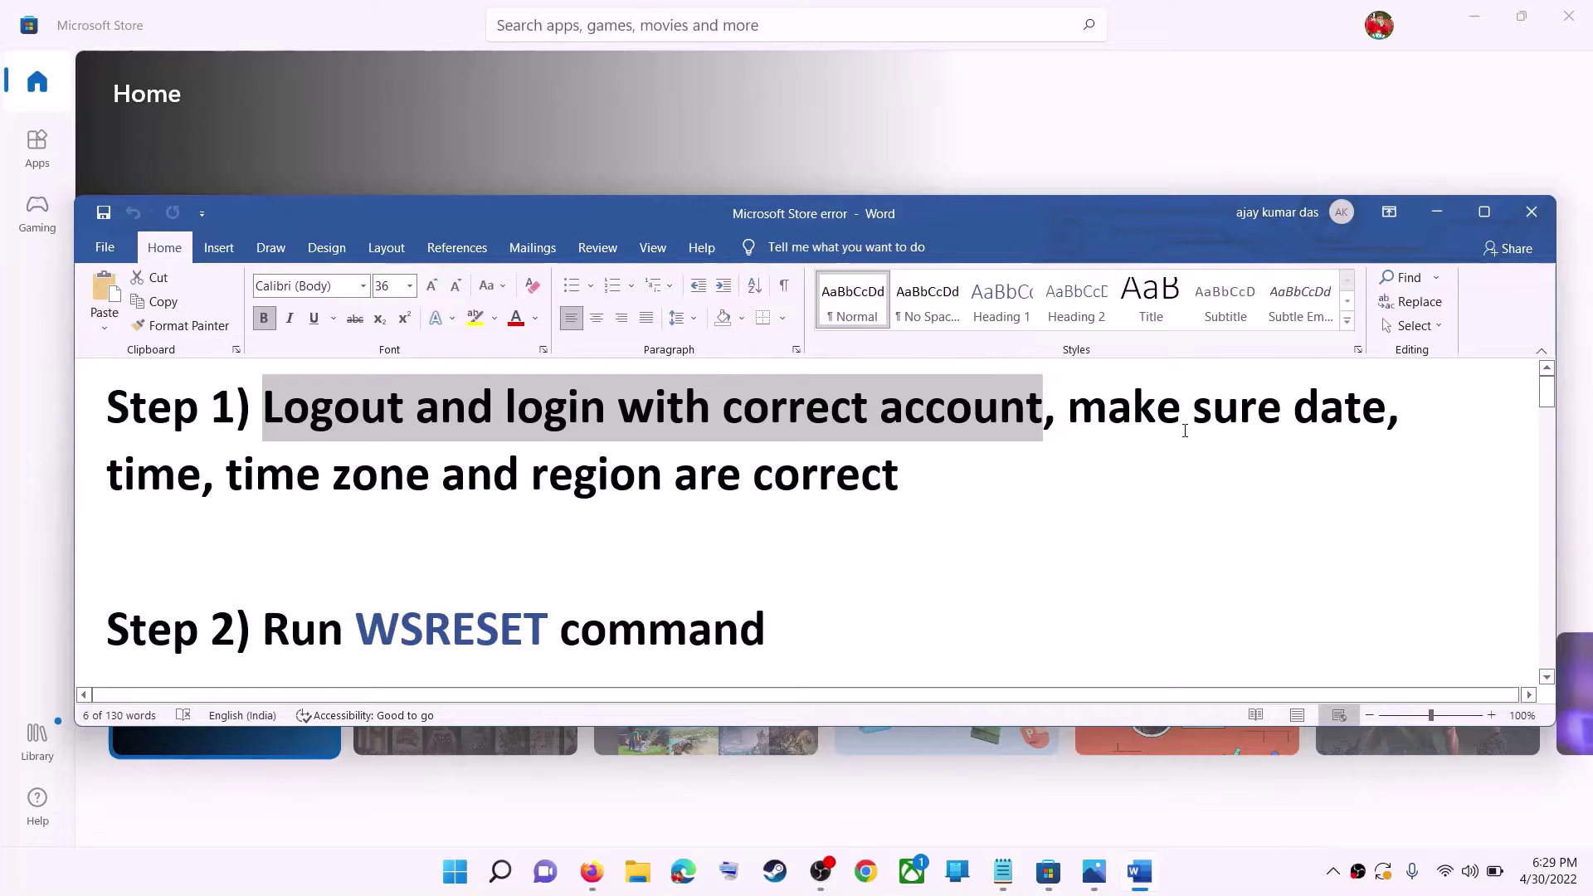
Open the Windows date and time settings and choose the (UTC+05:30) Chennai, Kolkata, Mumbai, New Delhi time zone
drag(1185, 431, 809, 463)
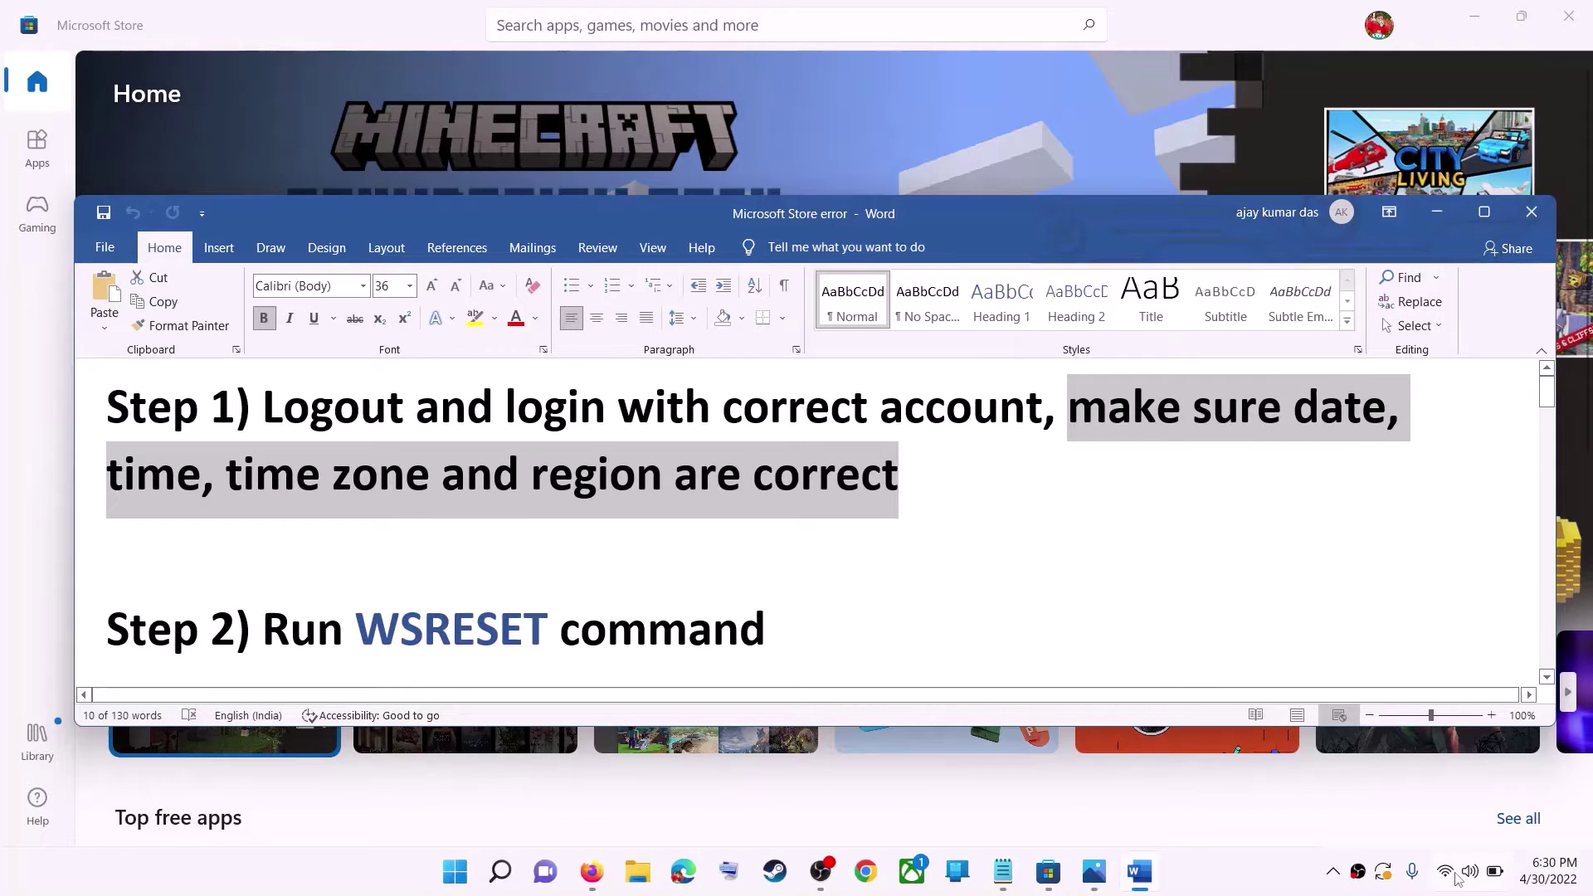
right_click(1548, 871)
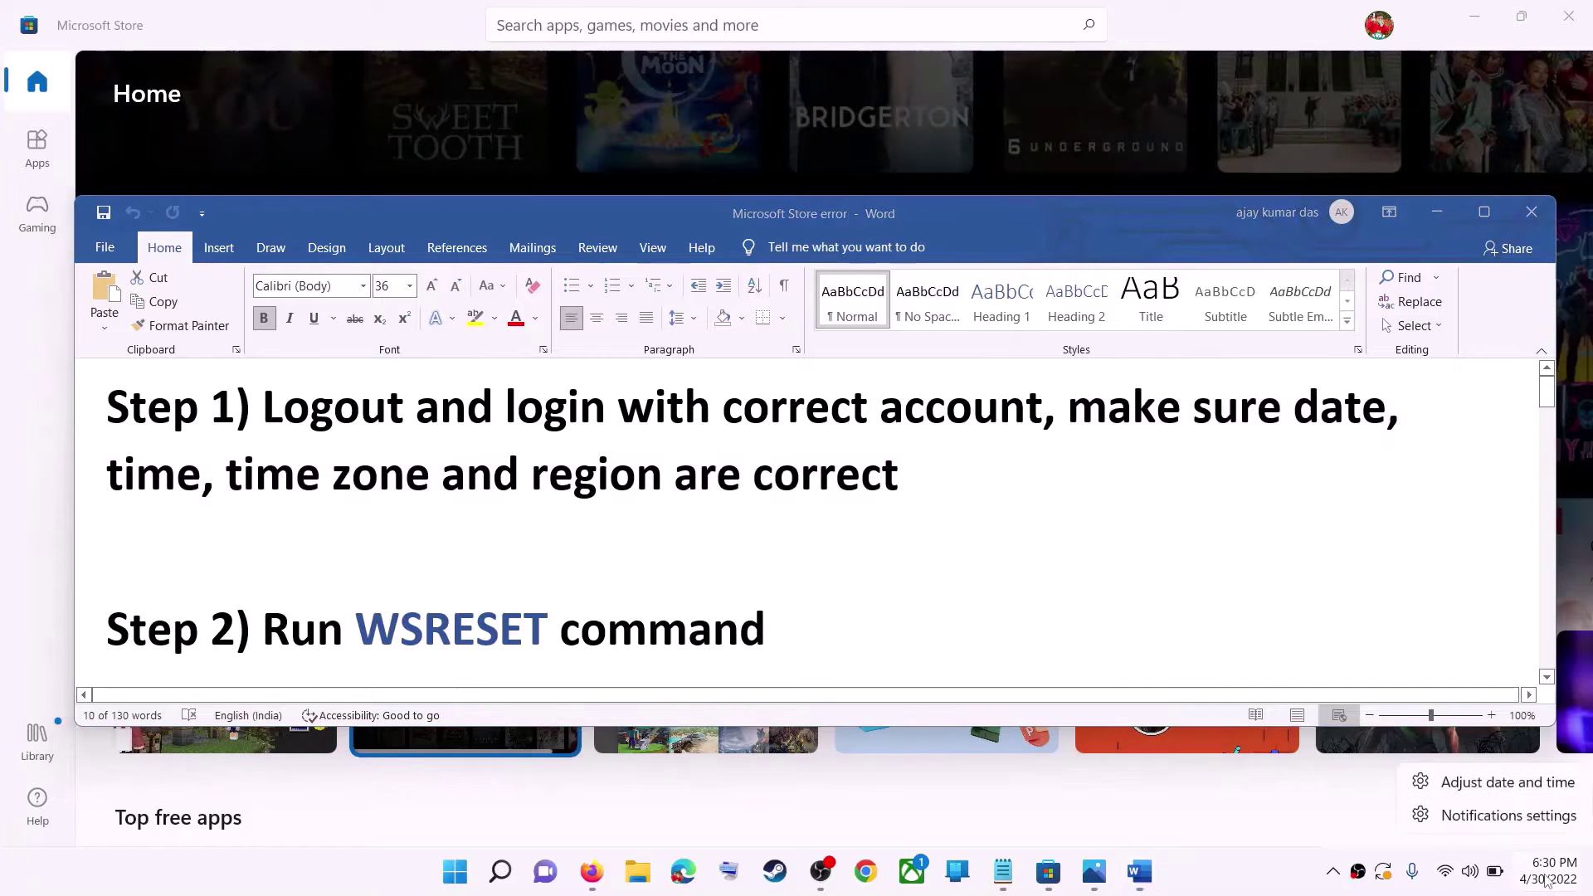
click(1518, 784)
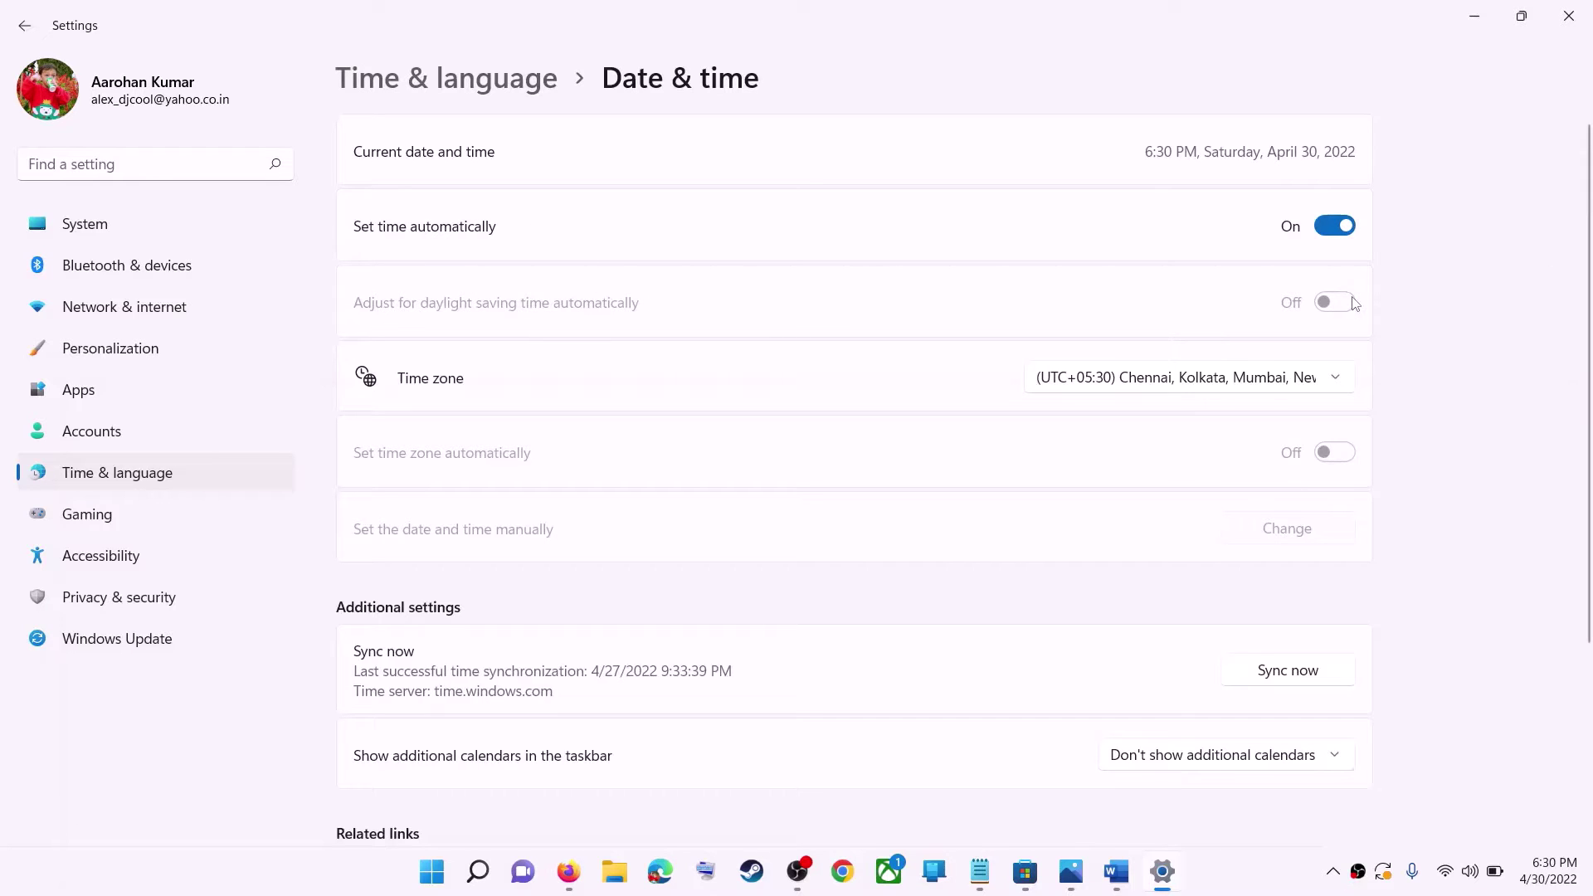
click(1174, 386)
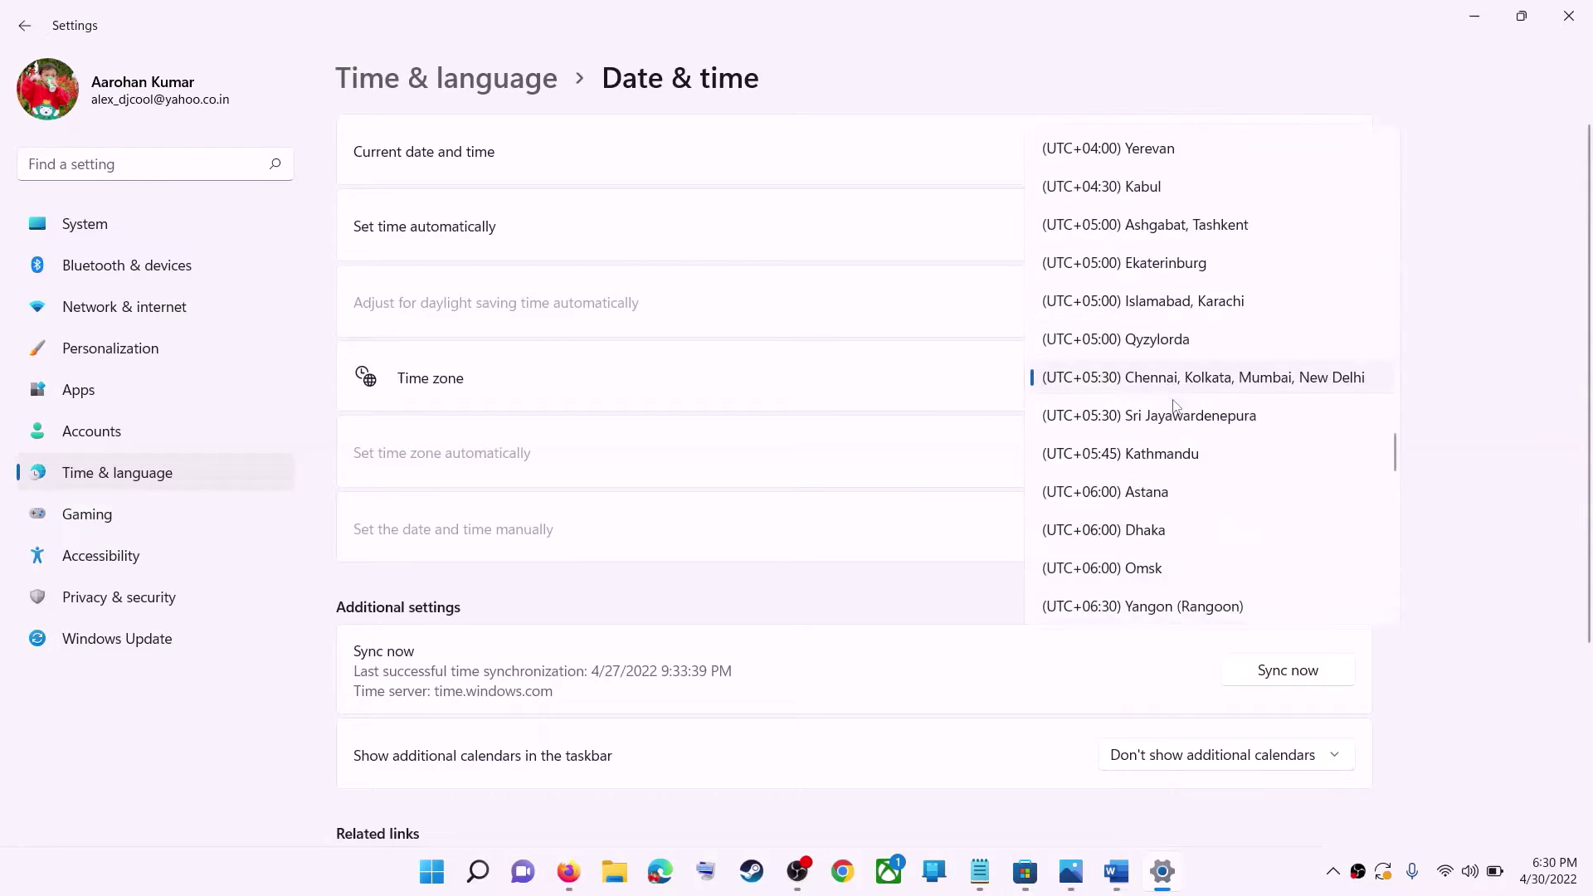
click(1216, 384)
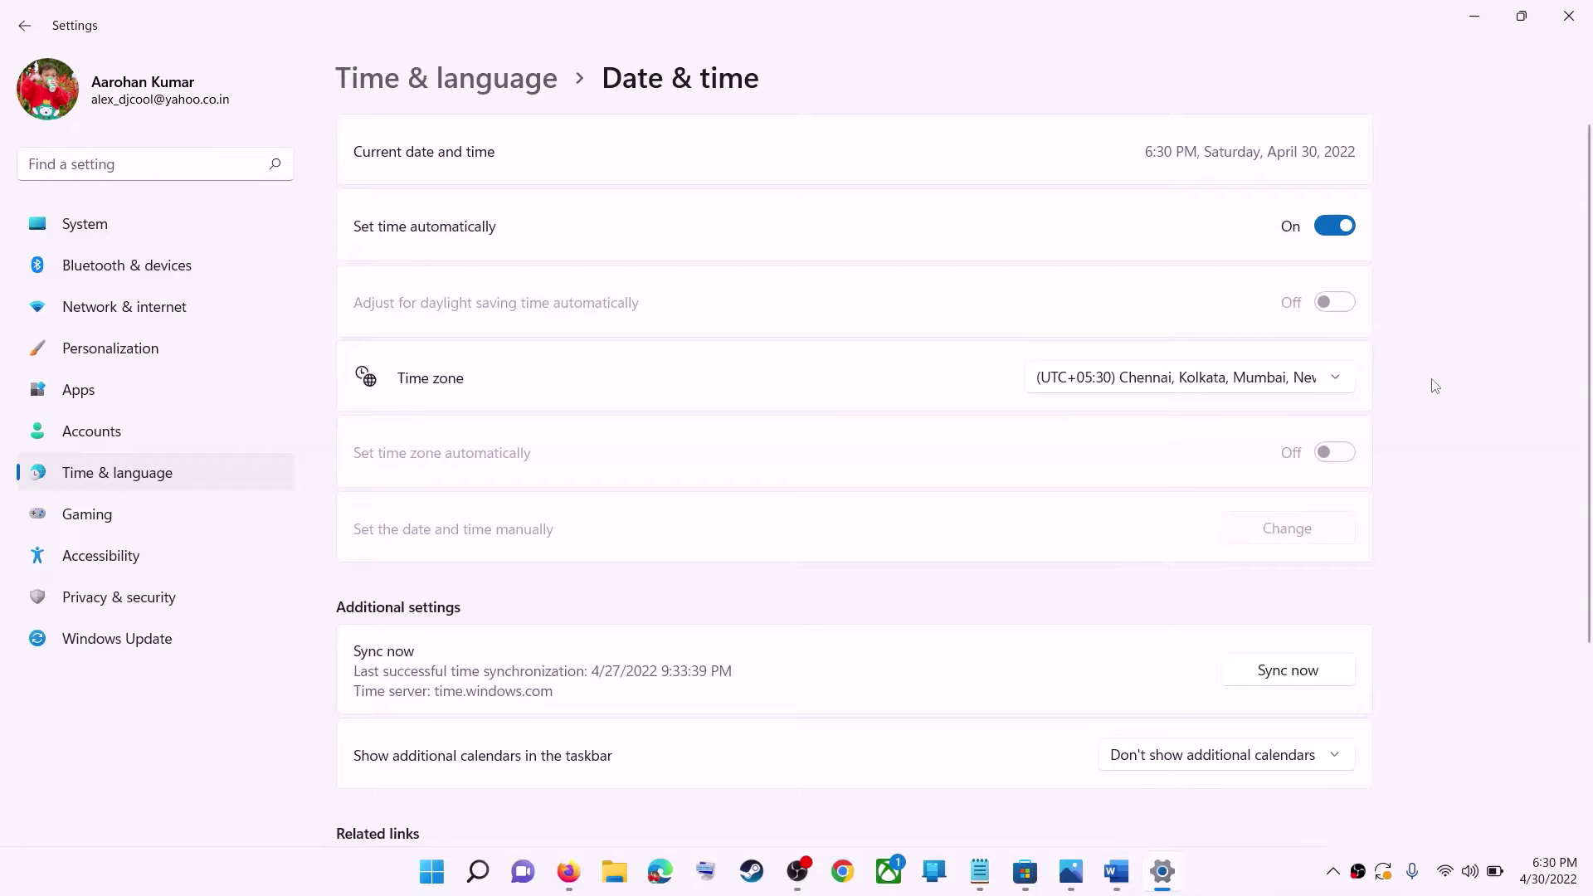
scroll(1431, 466, down, 5)
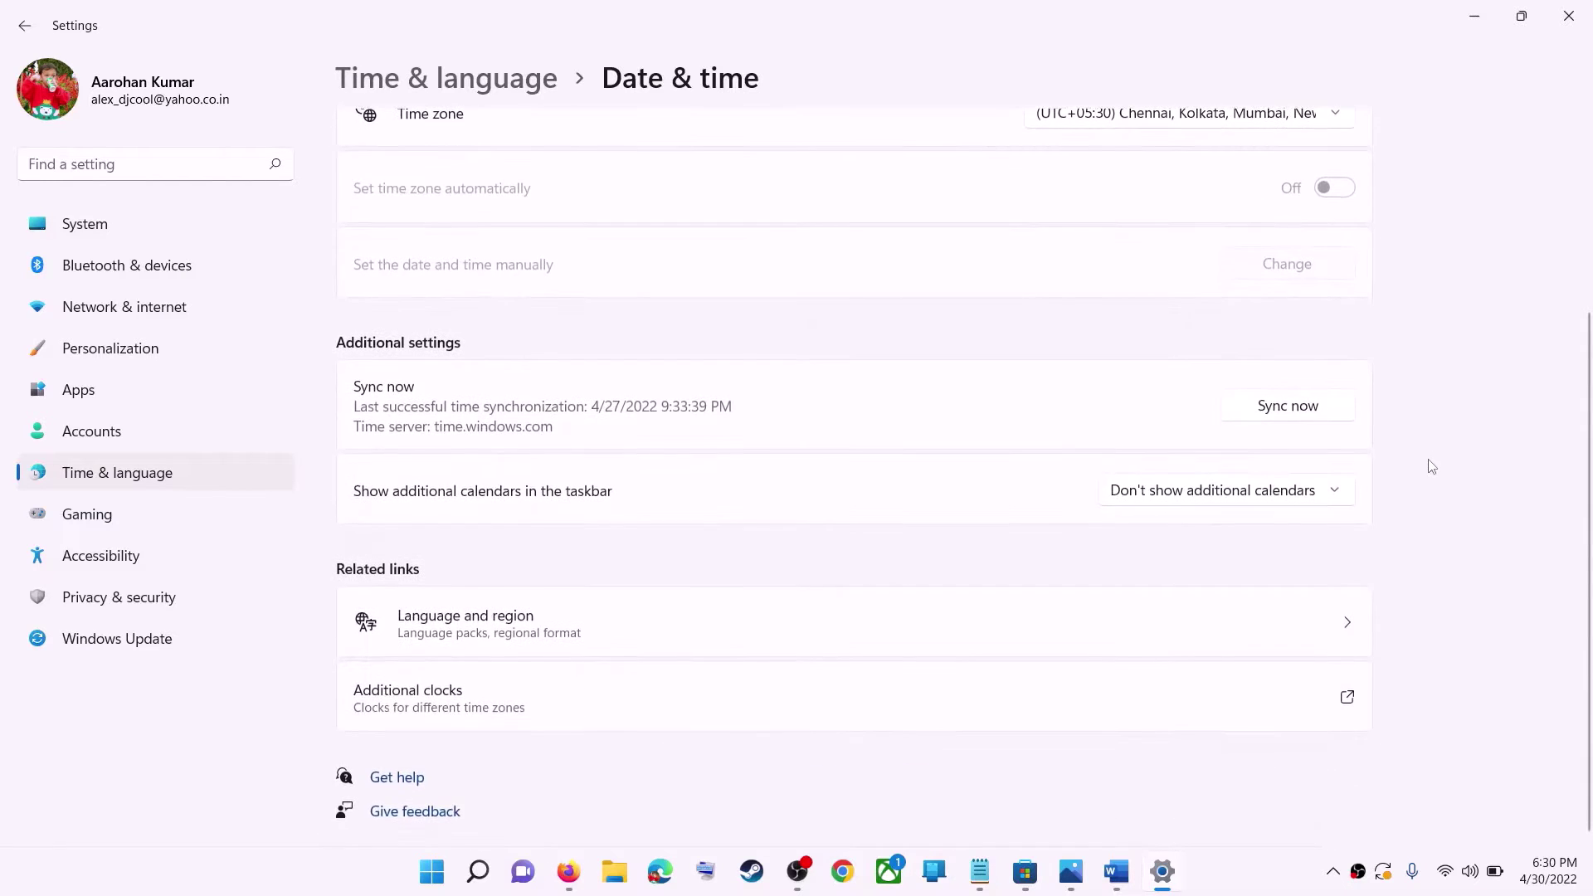
scroll(1190, 551, up, 5)
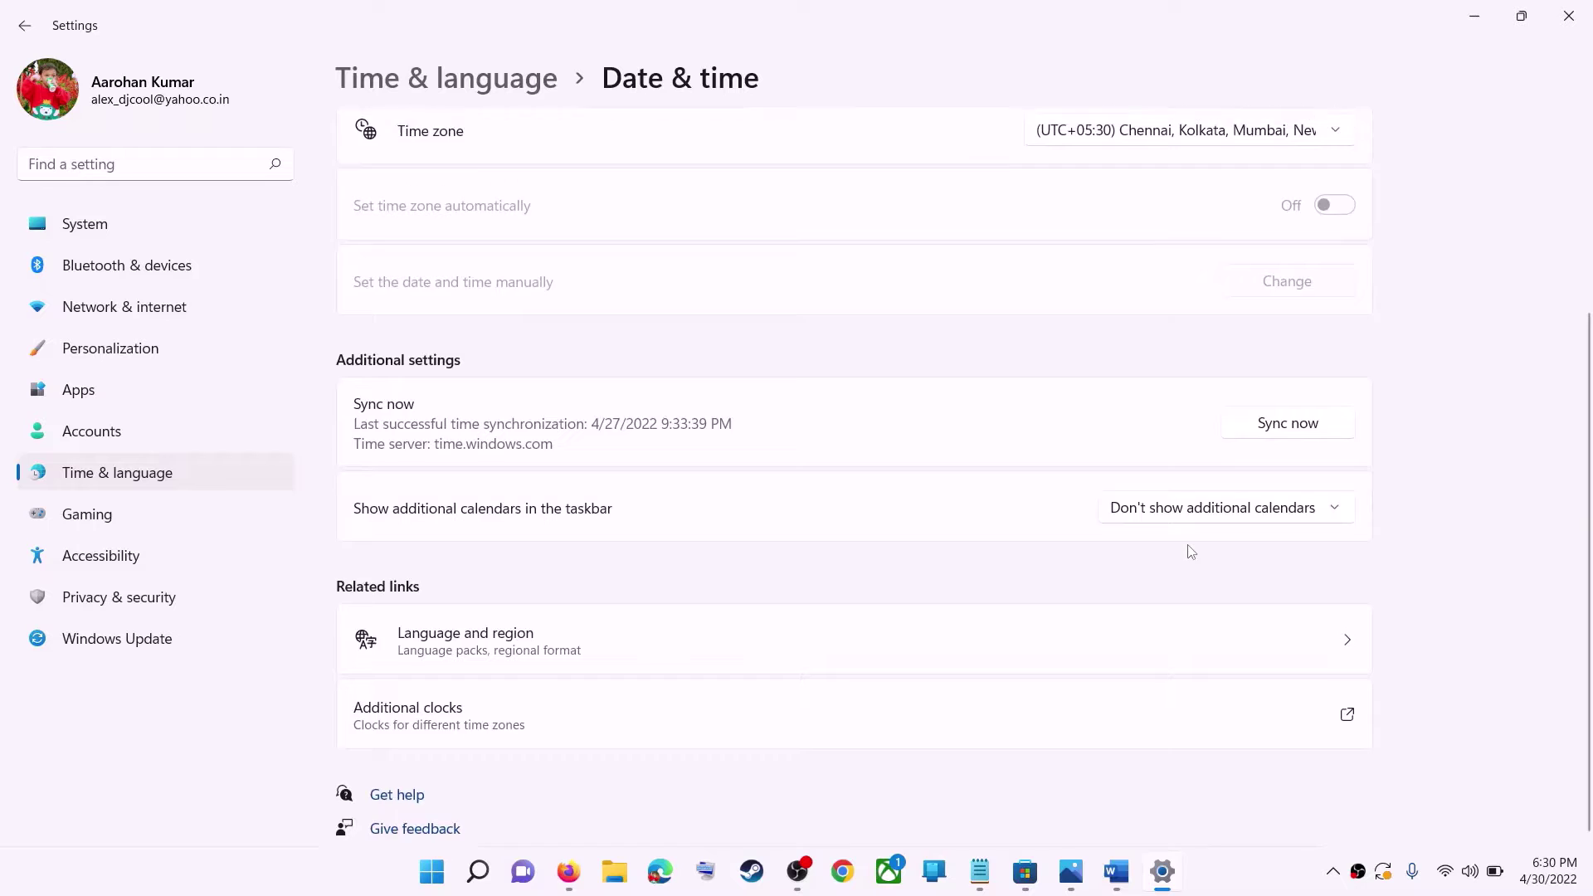
Check the country or region in the Language & region settings and close Settings
click(51, 484)
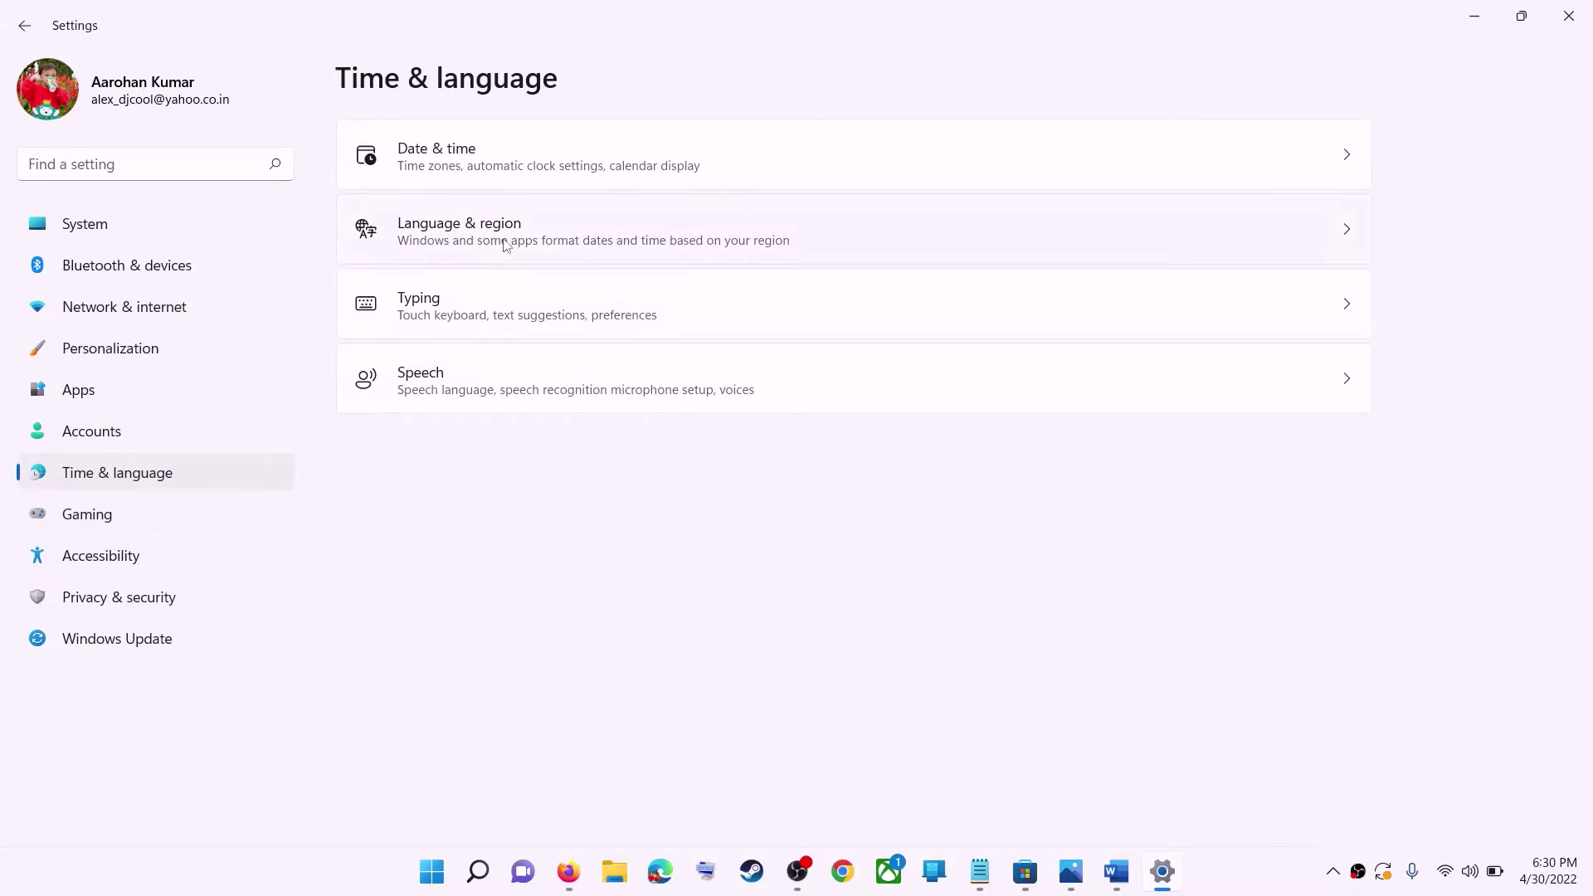
click(1203, 250)
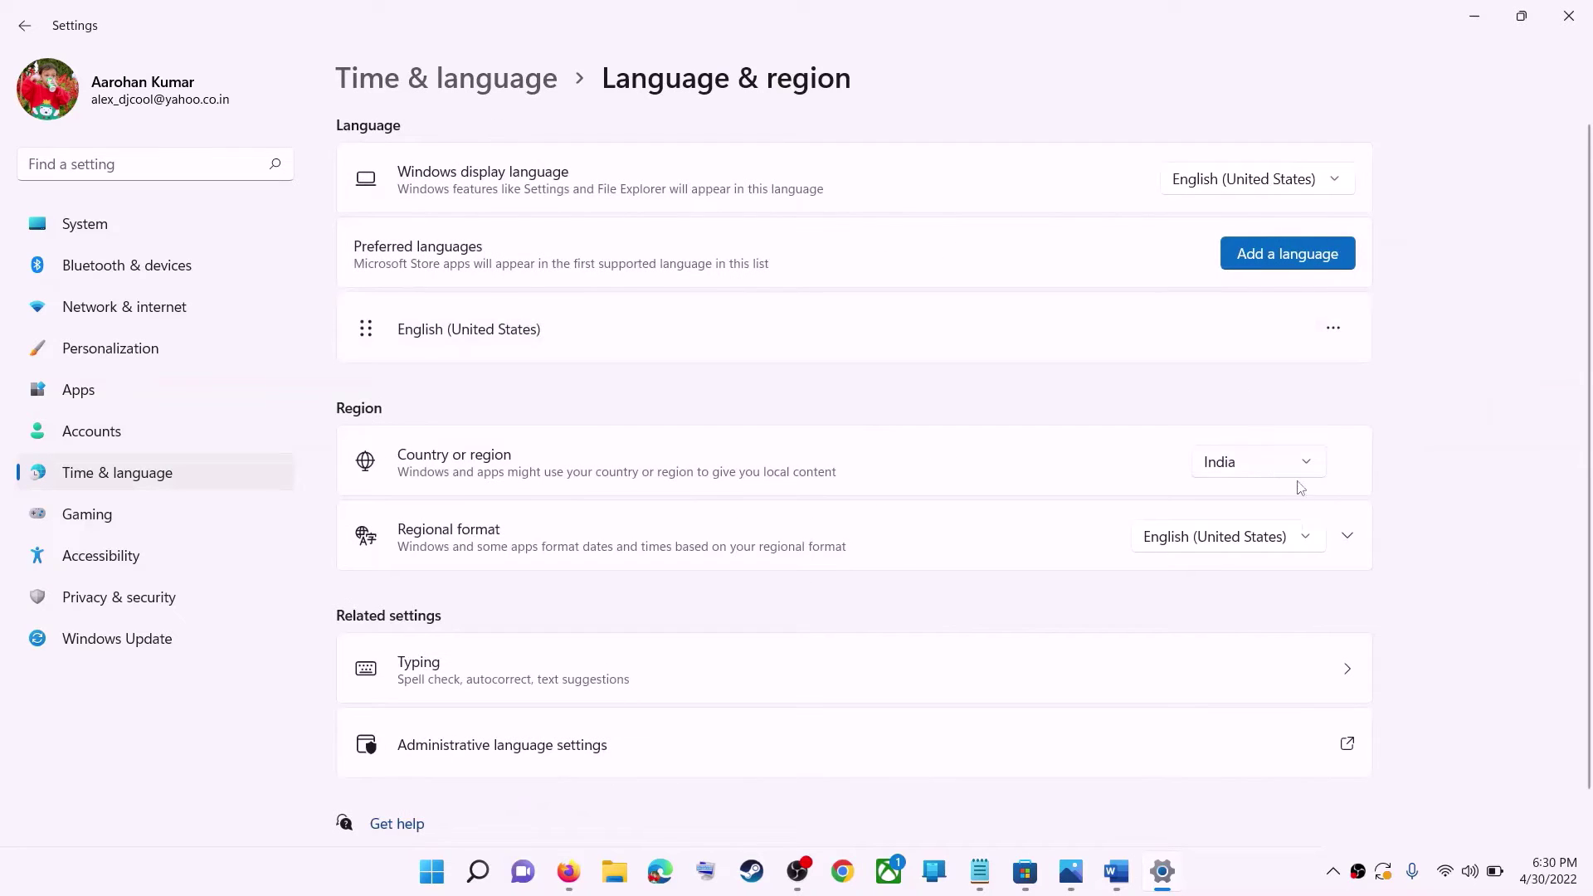
click(1257, 462)
click(1554, 456)
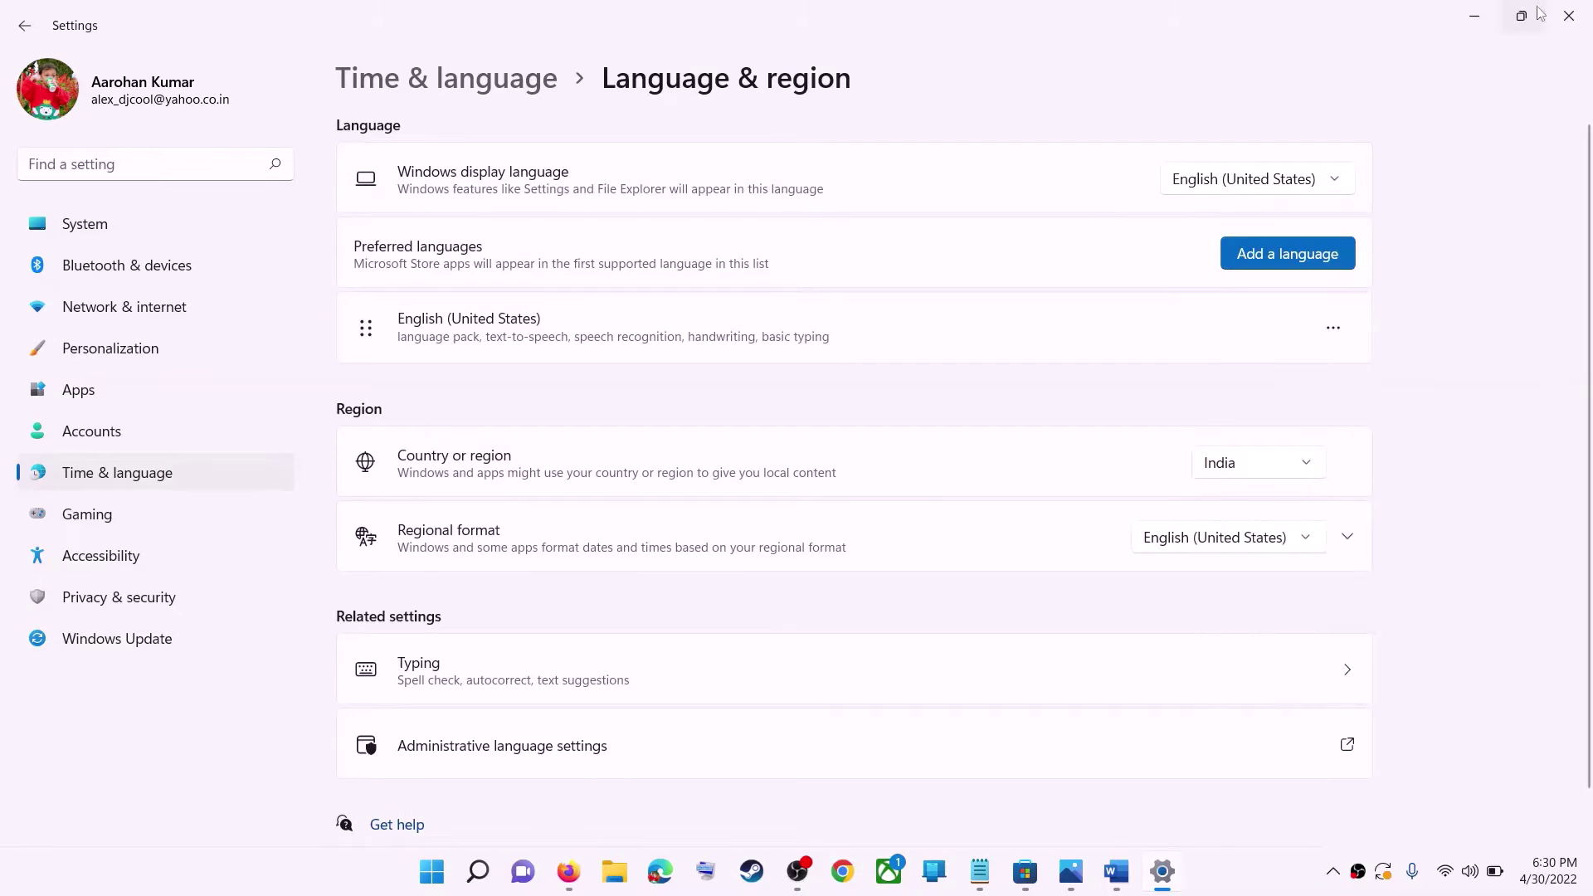
click(1569, 18)
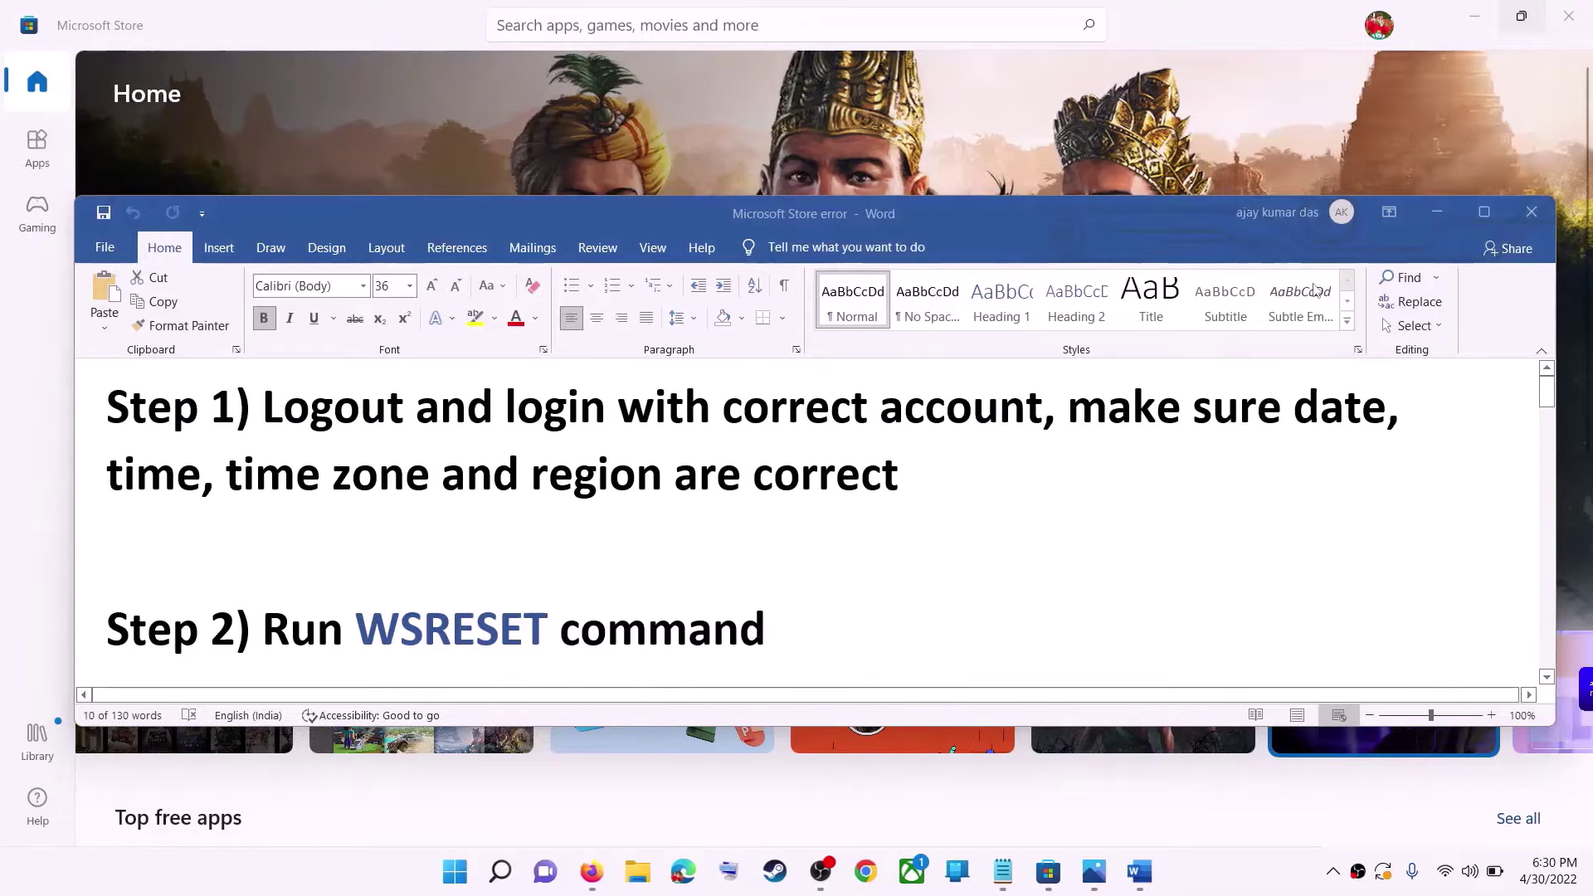
Copy the command name WSRESET from Step 2 of the Word document
drag(1070, 407, 899, 475)
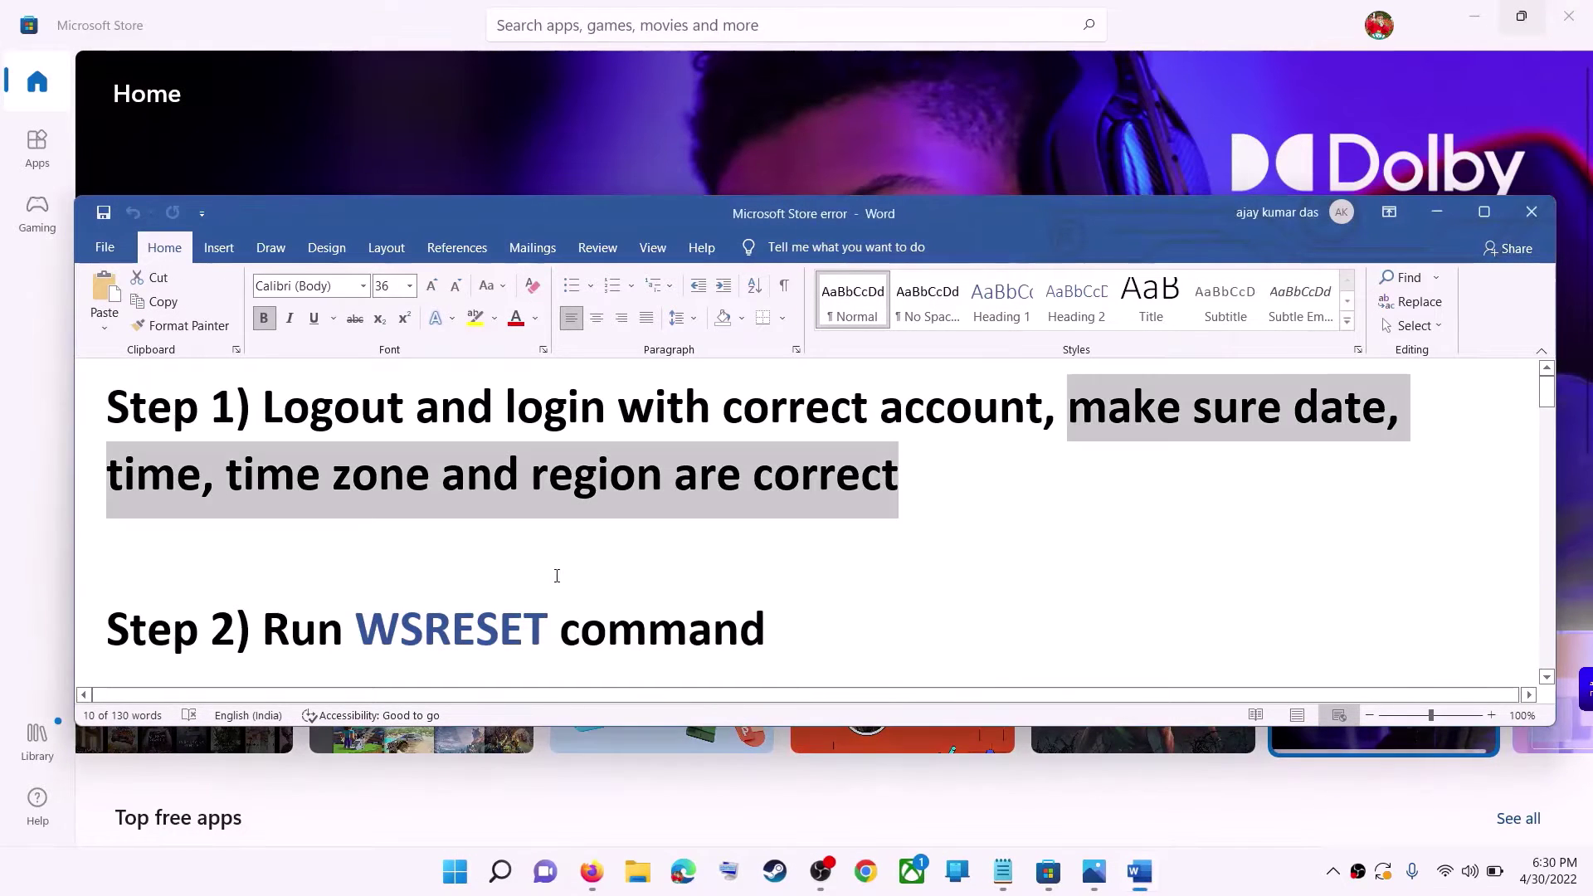
scroll(578, 580, down, 1)
double_click(499, 581)
key(ctrl+c)
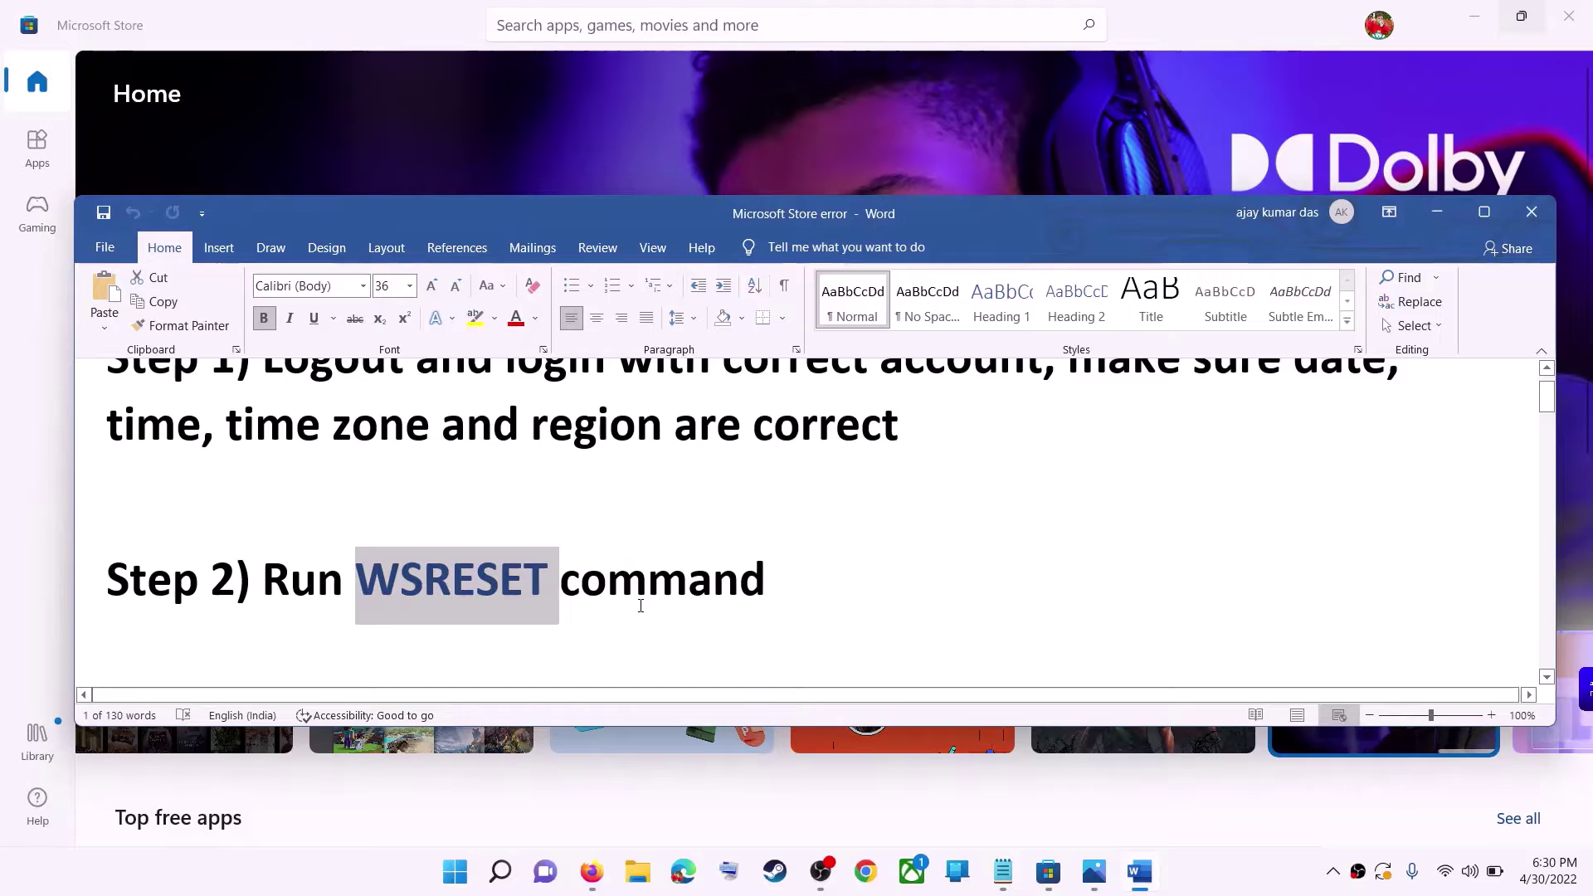
Find and run the copied WSRESET command from Windows search, and maximize the reopened Microsoft Store window
click(454, 871)
key(ctrl+v)
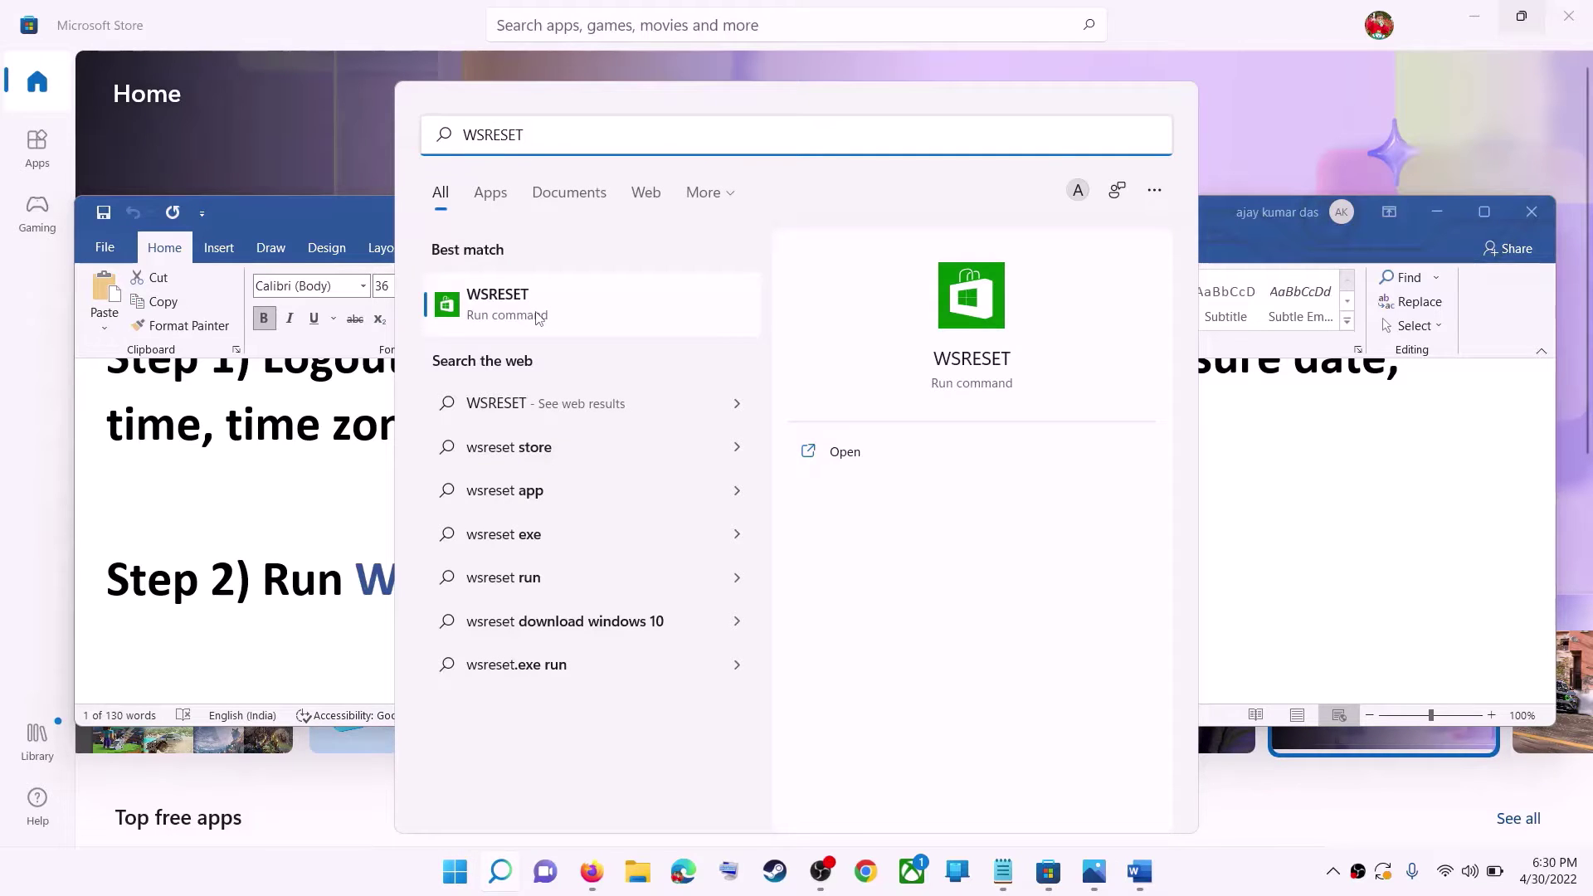
click(538, 318)
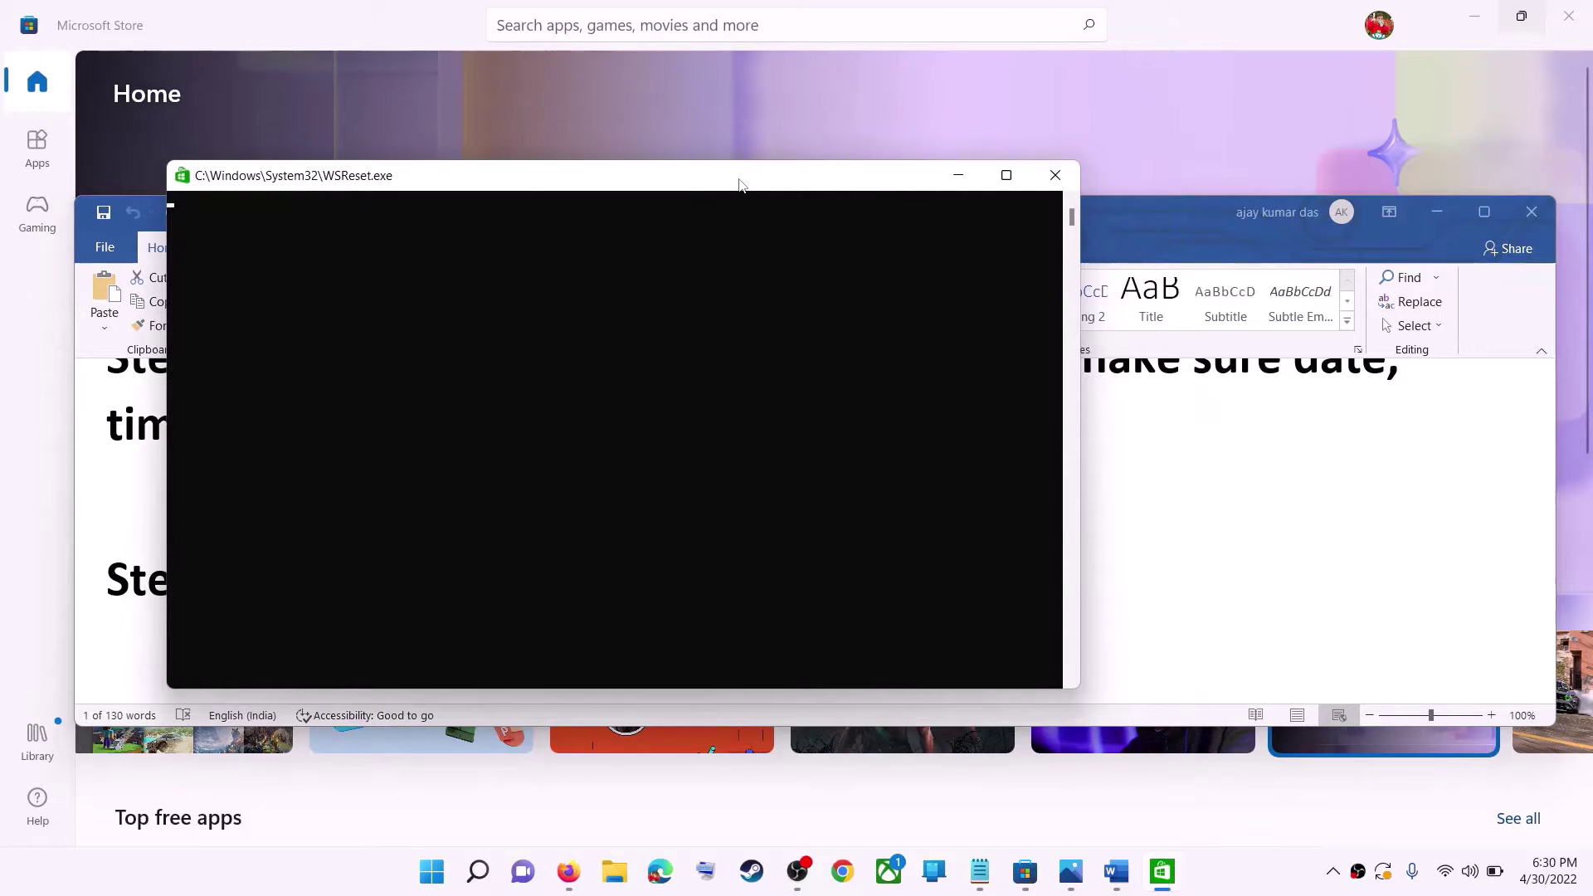
drag(741, 184, 843, 197)
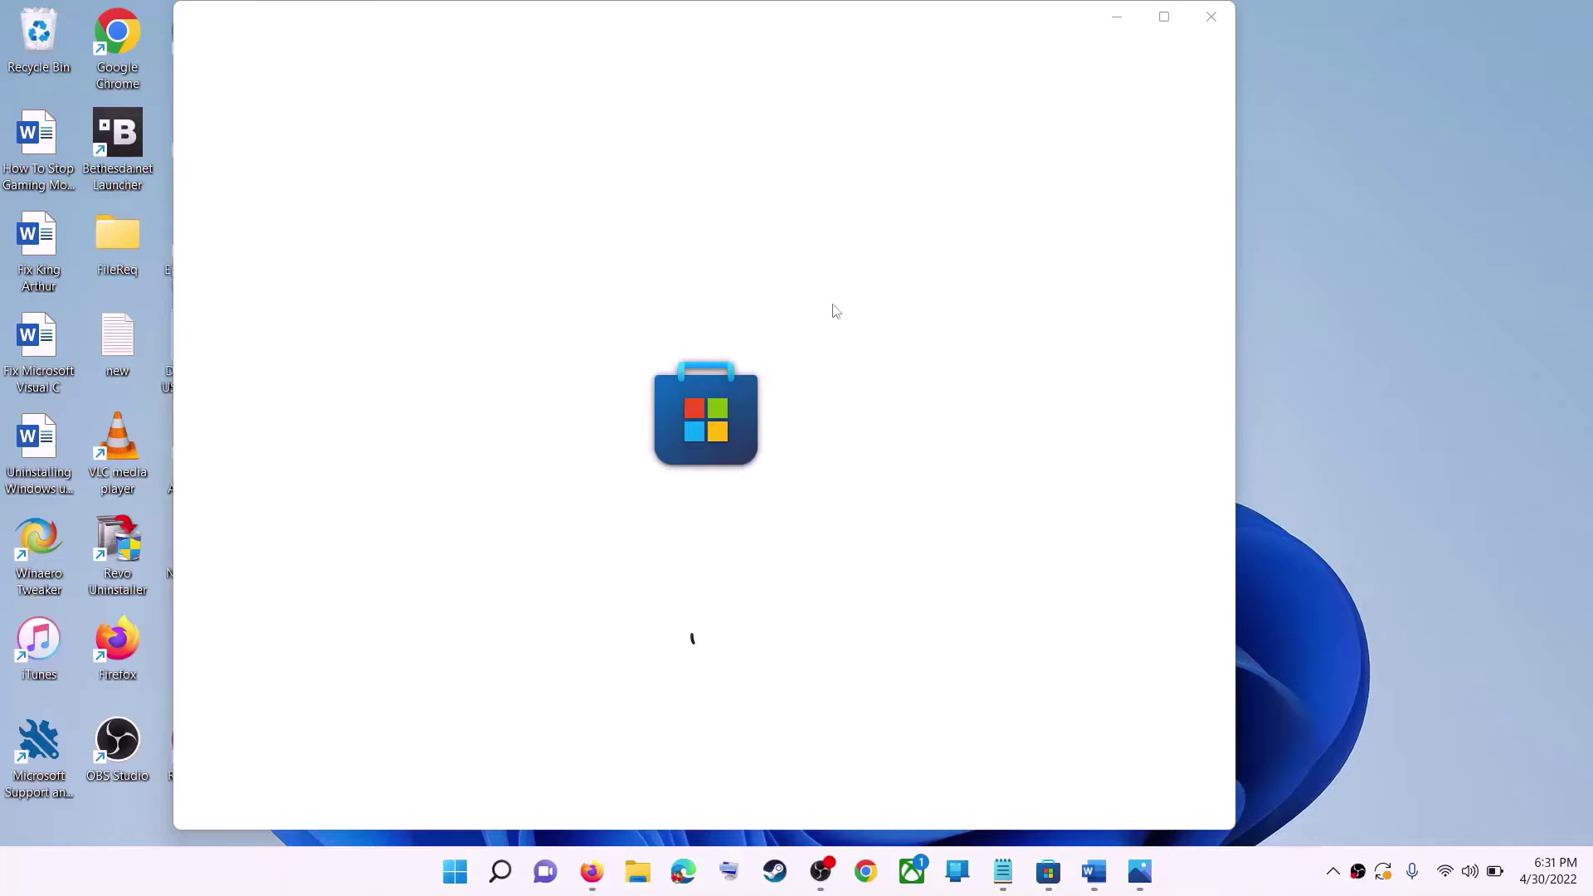
click(1172, 23)
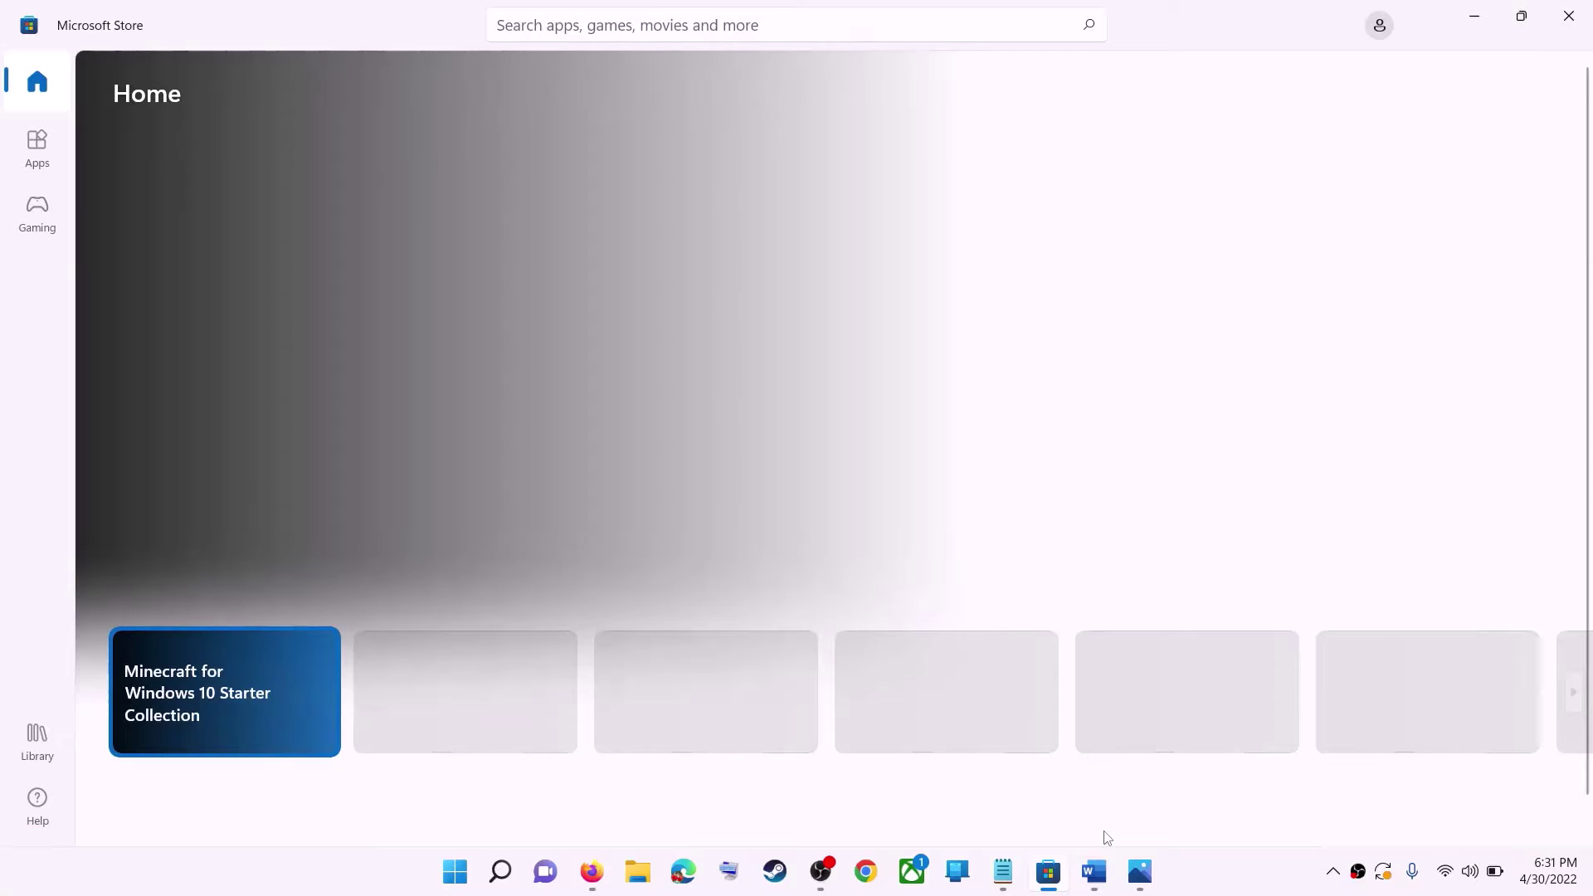
Consult Step 3 in the Word document, search Windows for "store" and open the Microsoft Store's app settings
click(1095, 871)
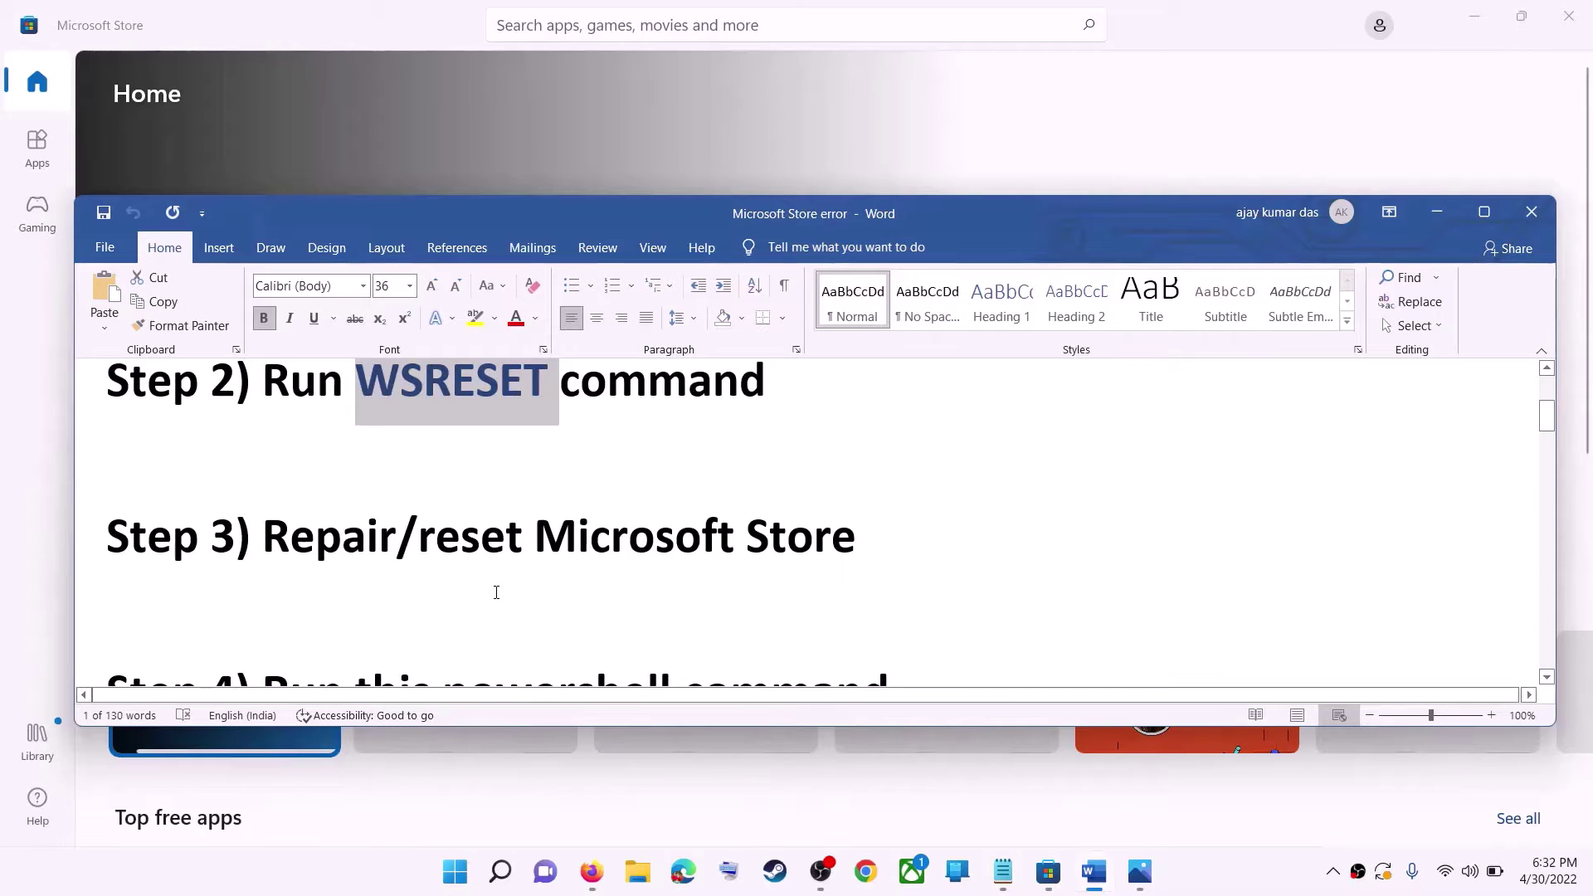
drag(419, 538, 862, 540)
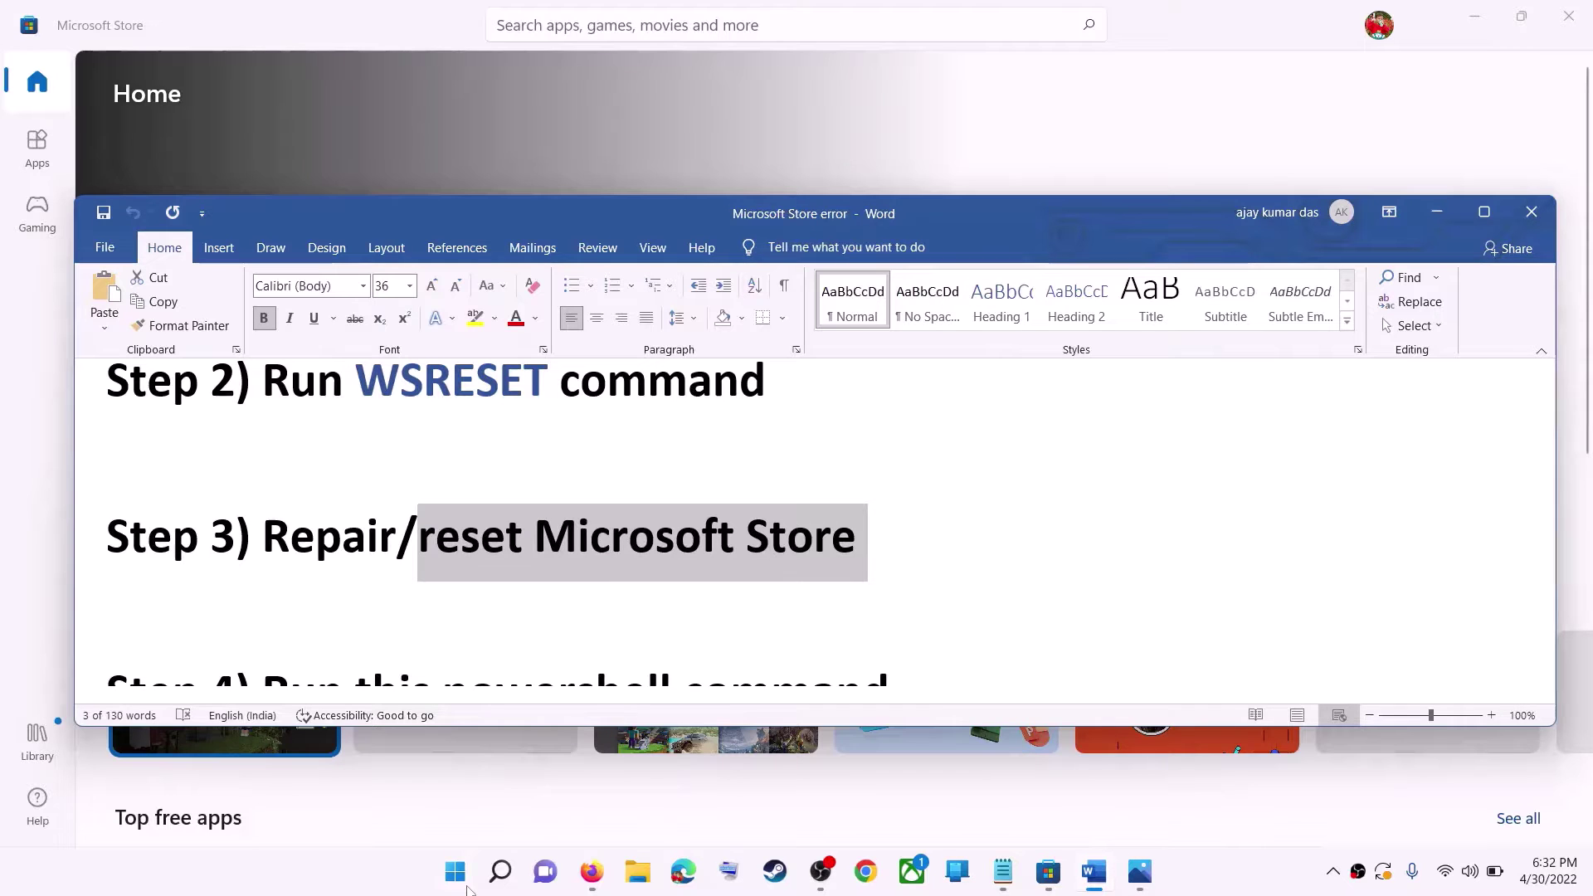
click(501, 871)
text(store)
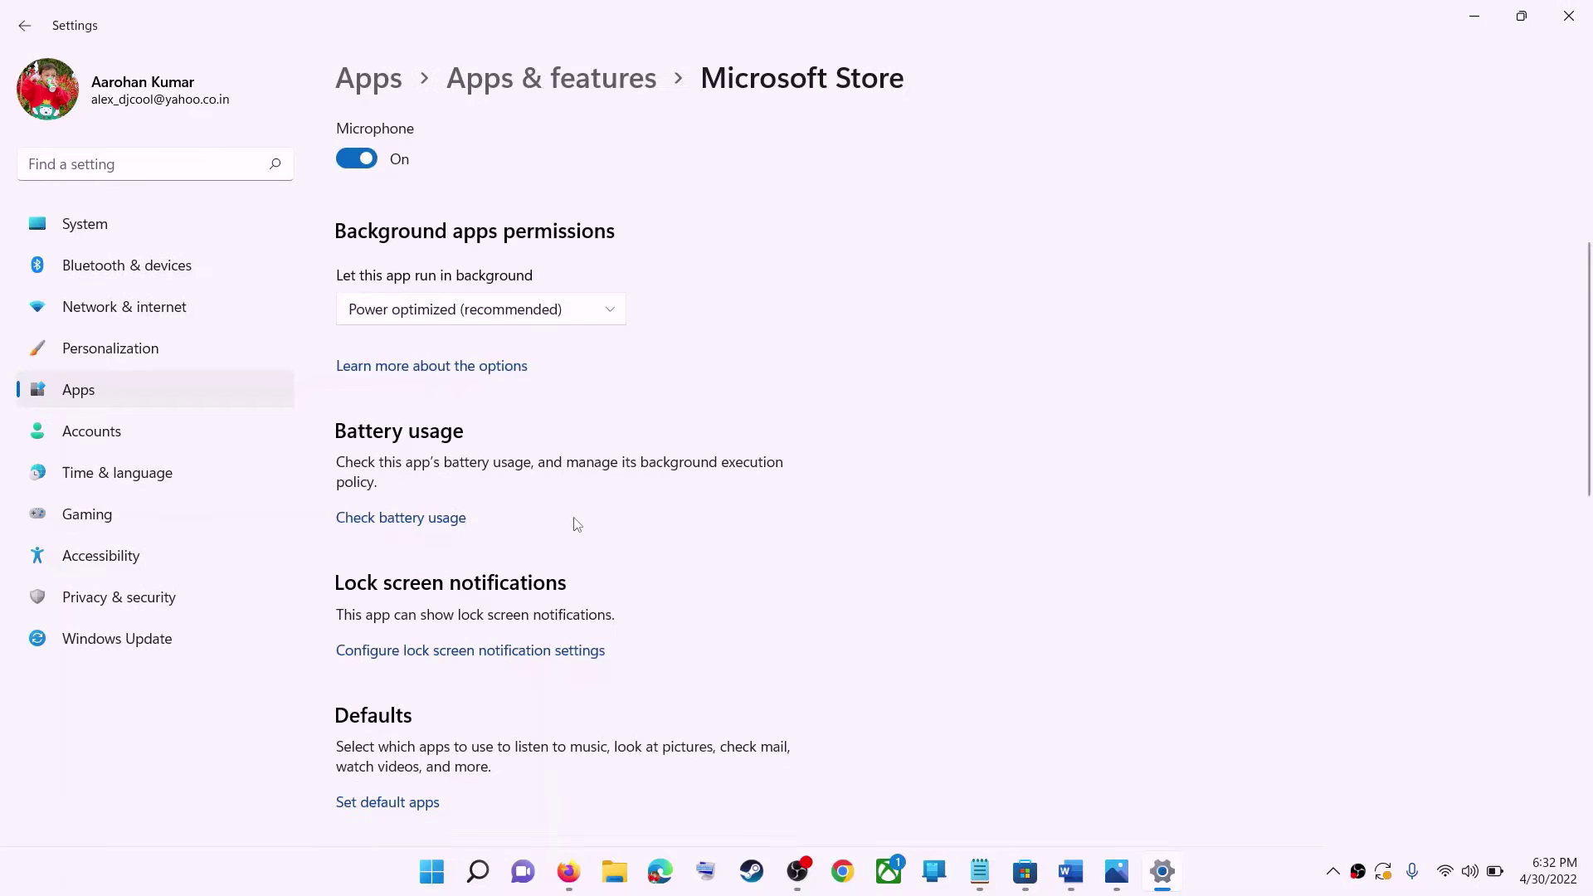
Repair the Microsoft Store app and reset it, confirming the deletion of its data
scroll(577, 524, down, 5)
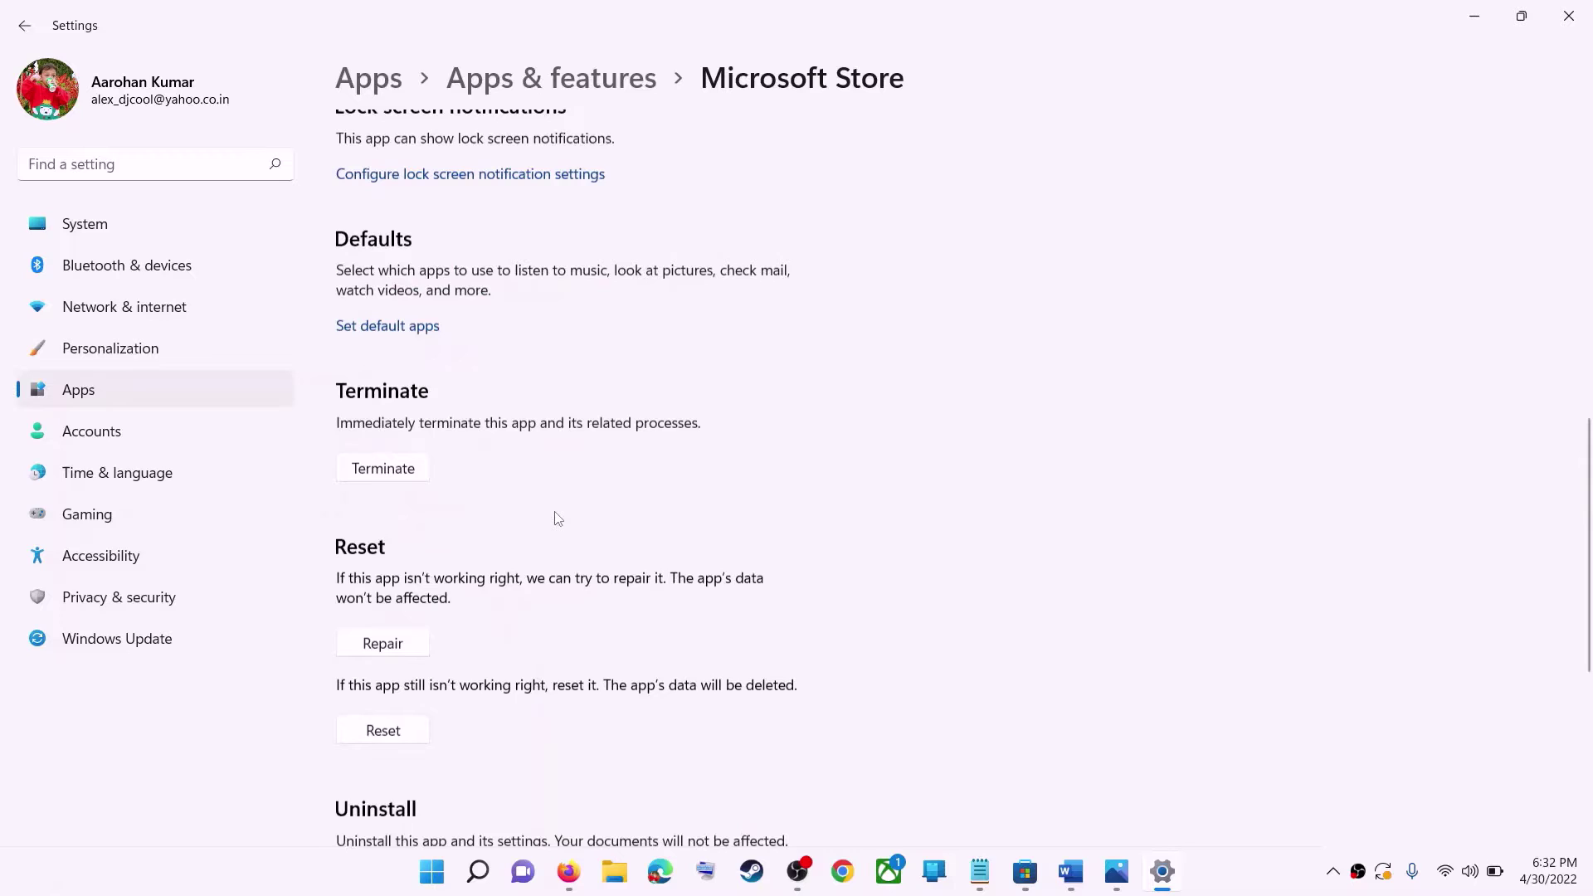
scroll(558, 519, down, 3)
click(382, 409)
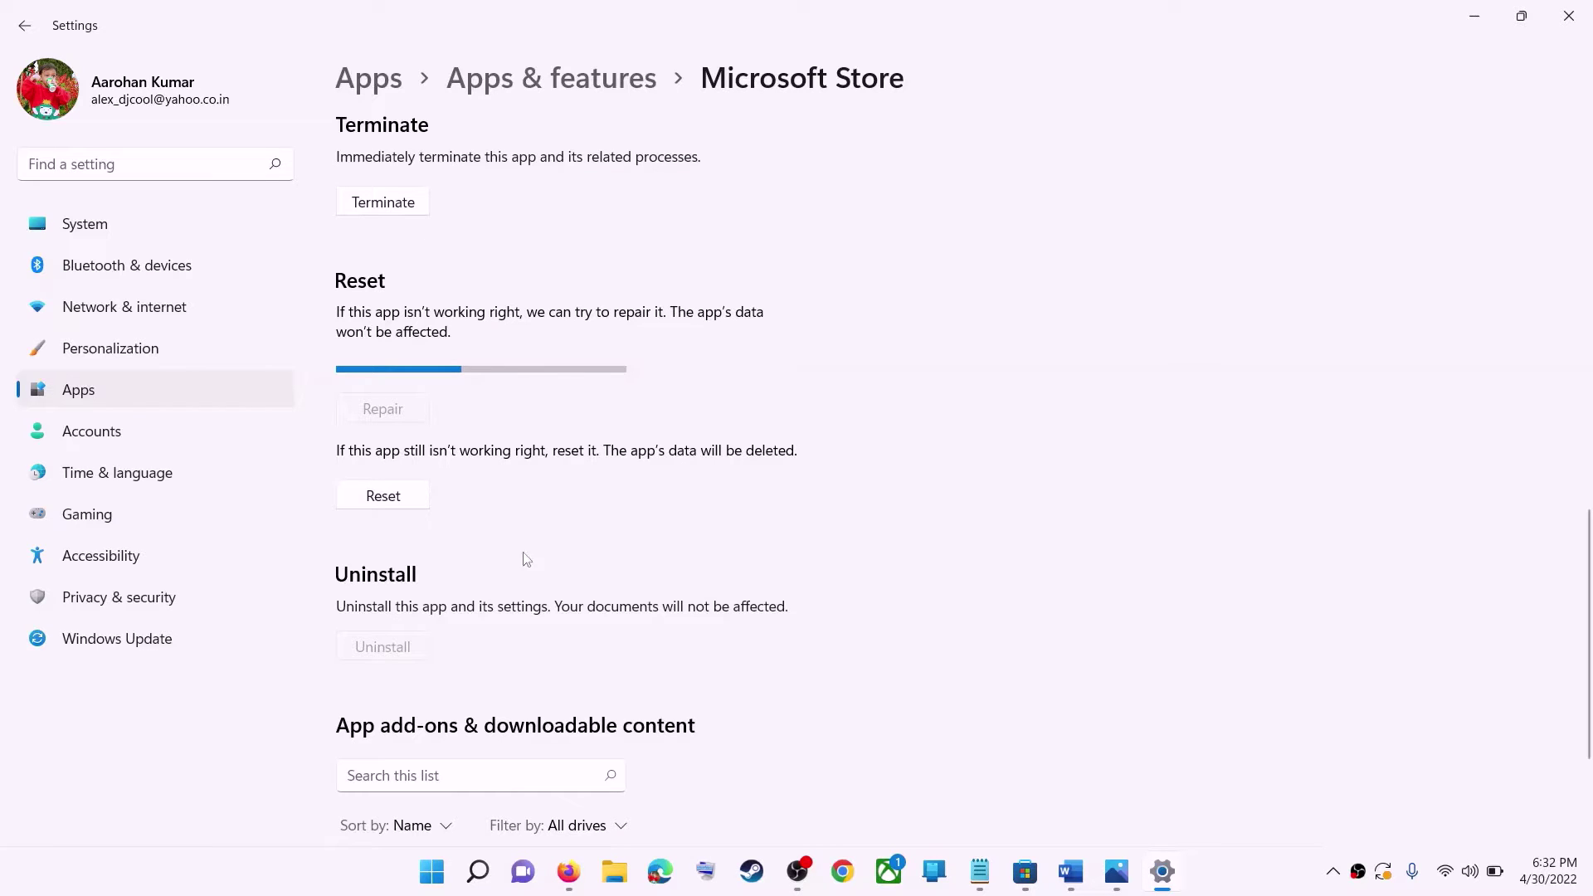
click(400, 502)
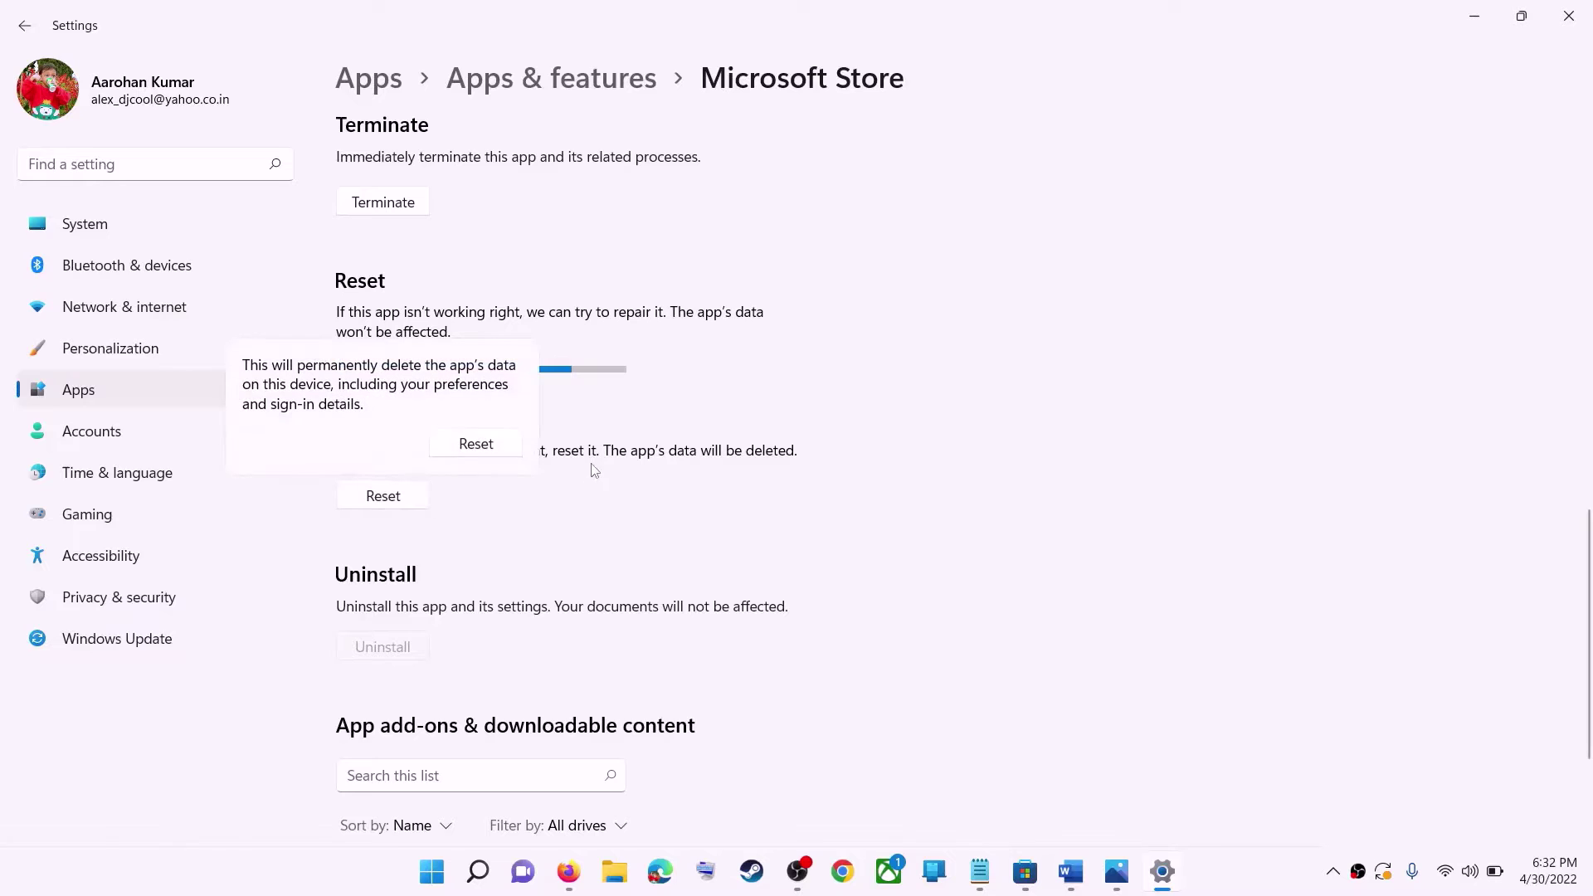
click(477, 446)
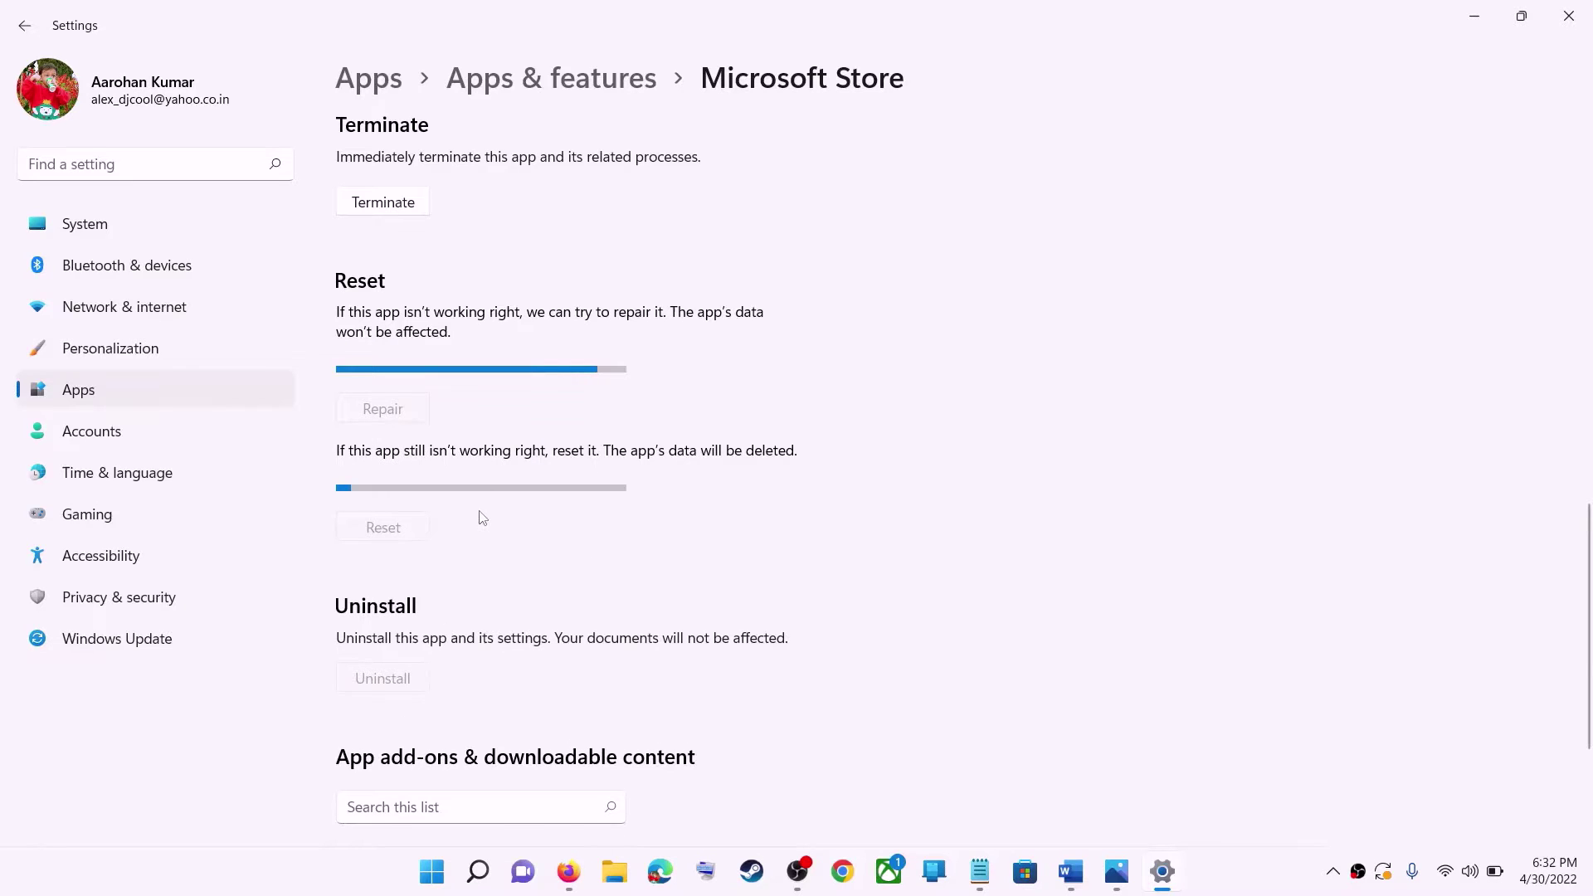
Copy the full Get-AppxPackage PowerShell command from Step 4 of the Word document
click(1070, 871)
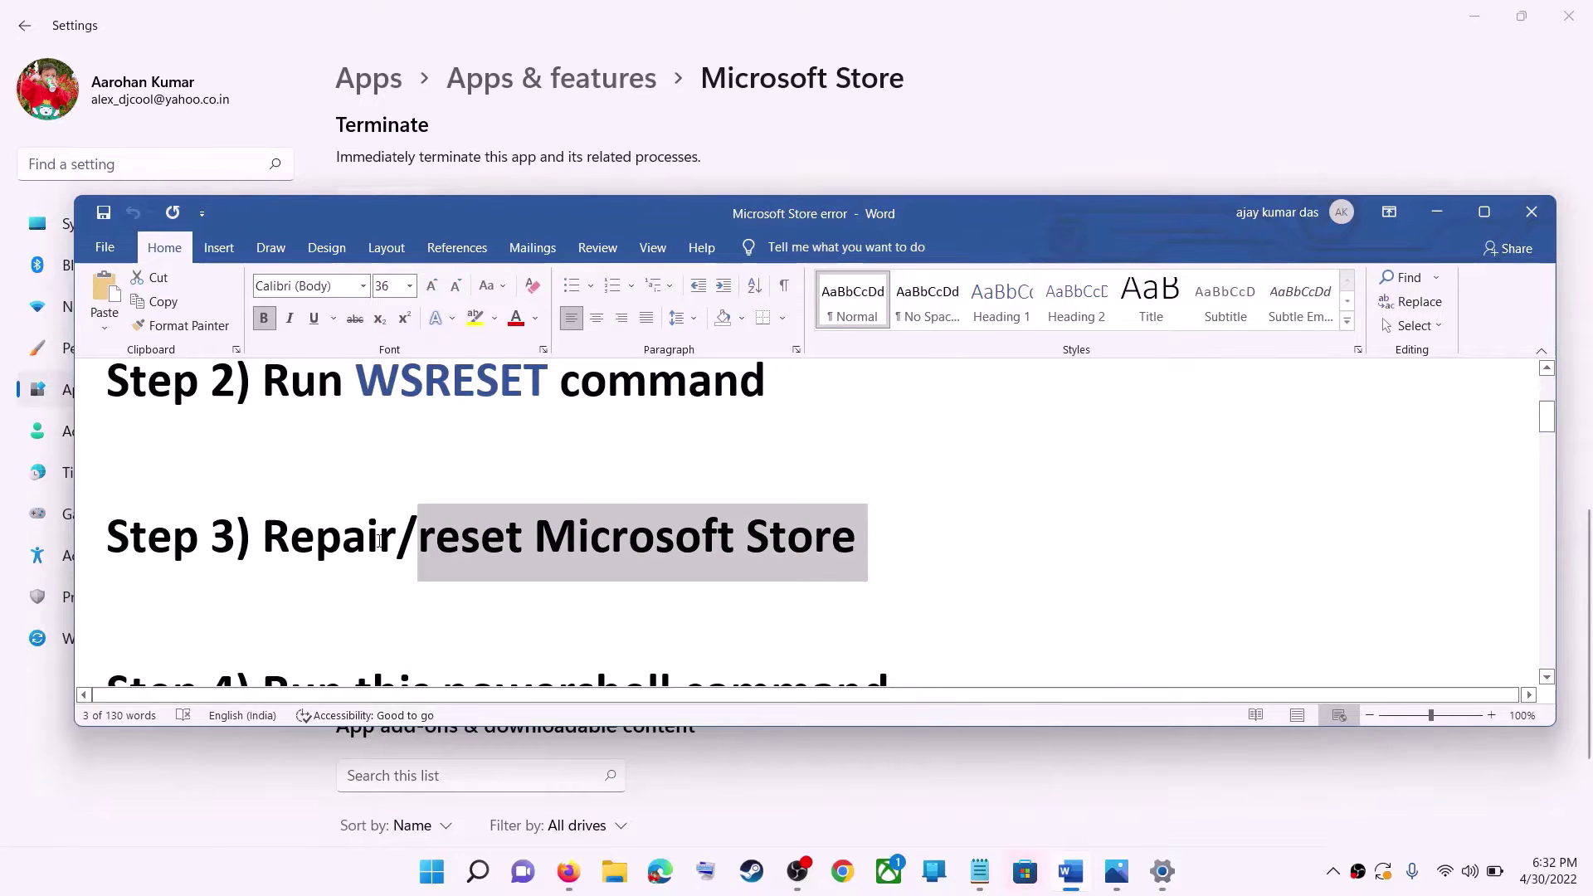
scroll(396, 546, down, 5)
scroll(396, 546, down, 1)
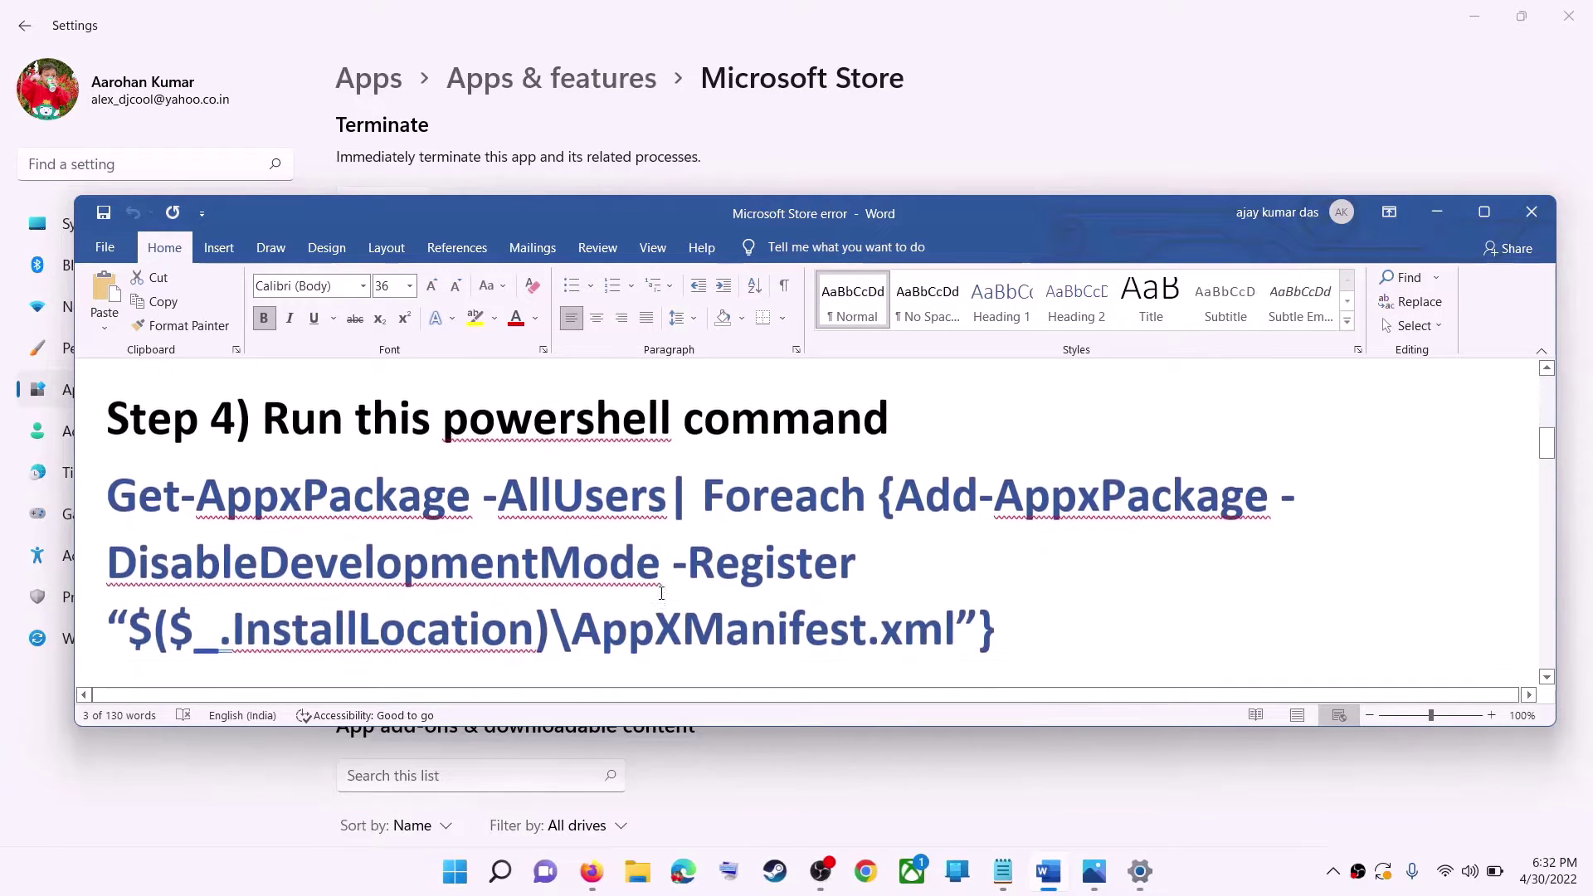
drag(1008, 606, 108, 469)
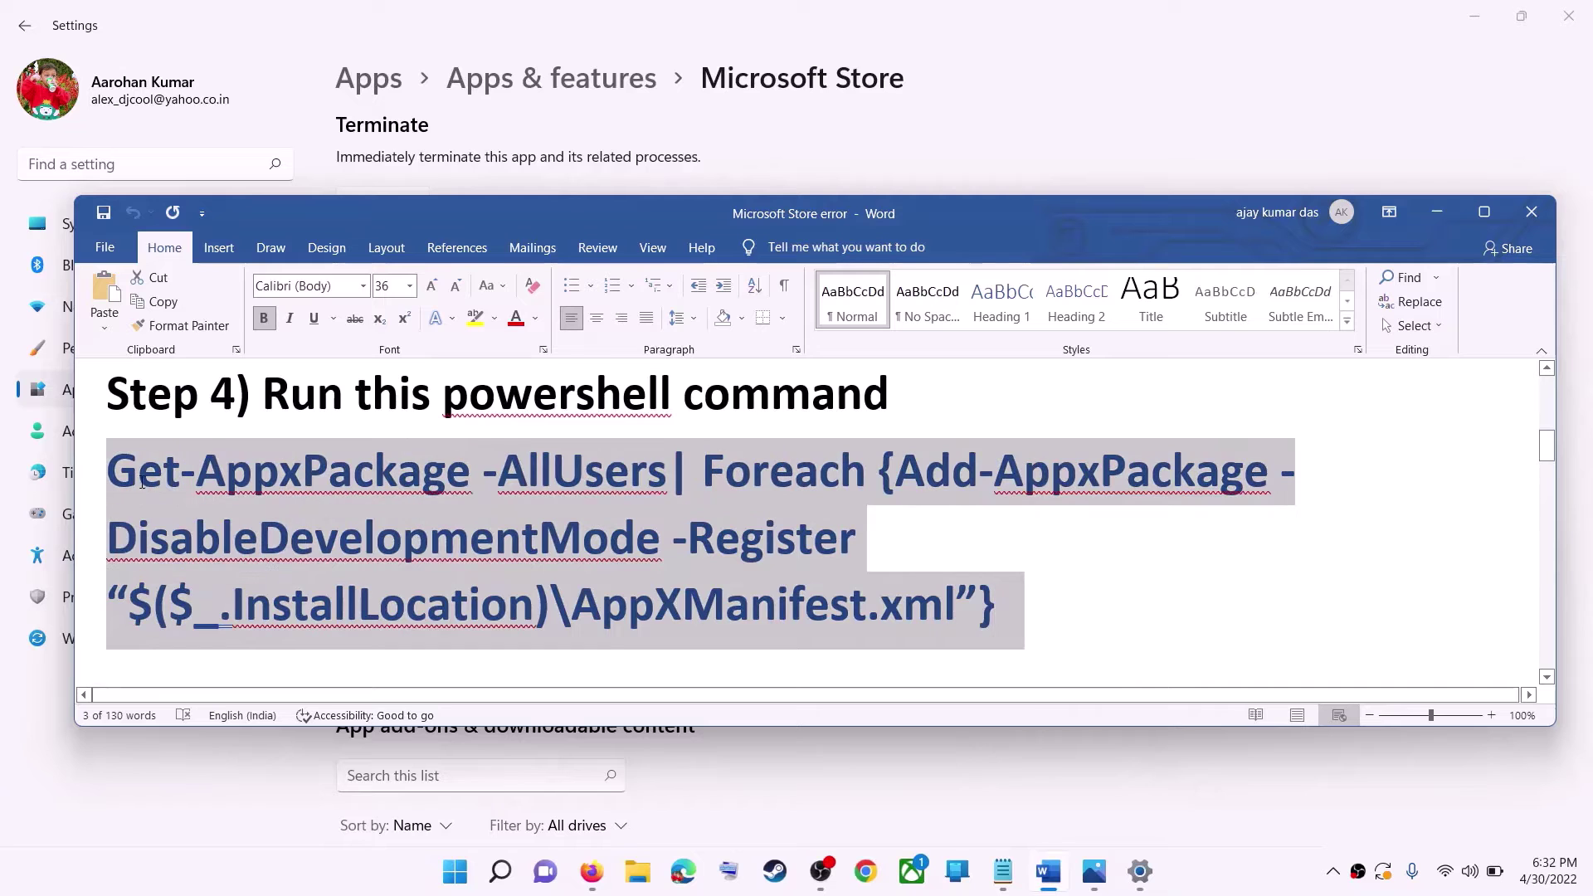
right_click(236, 506)
click(286, 545)
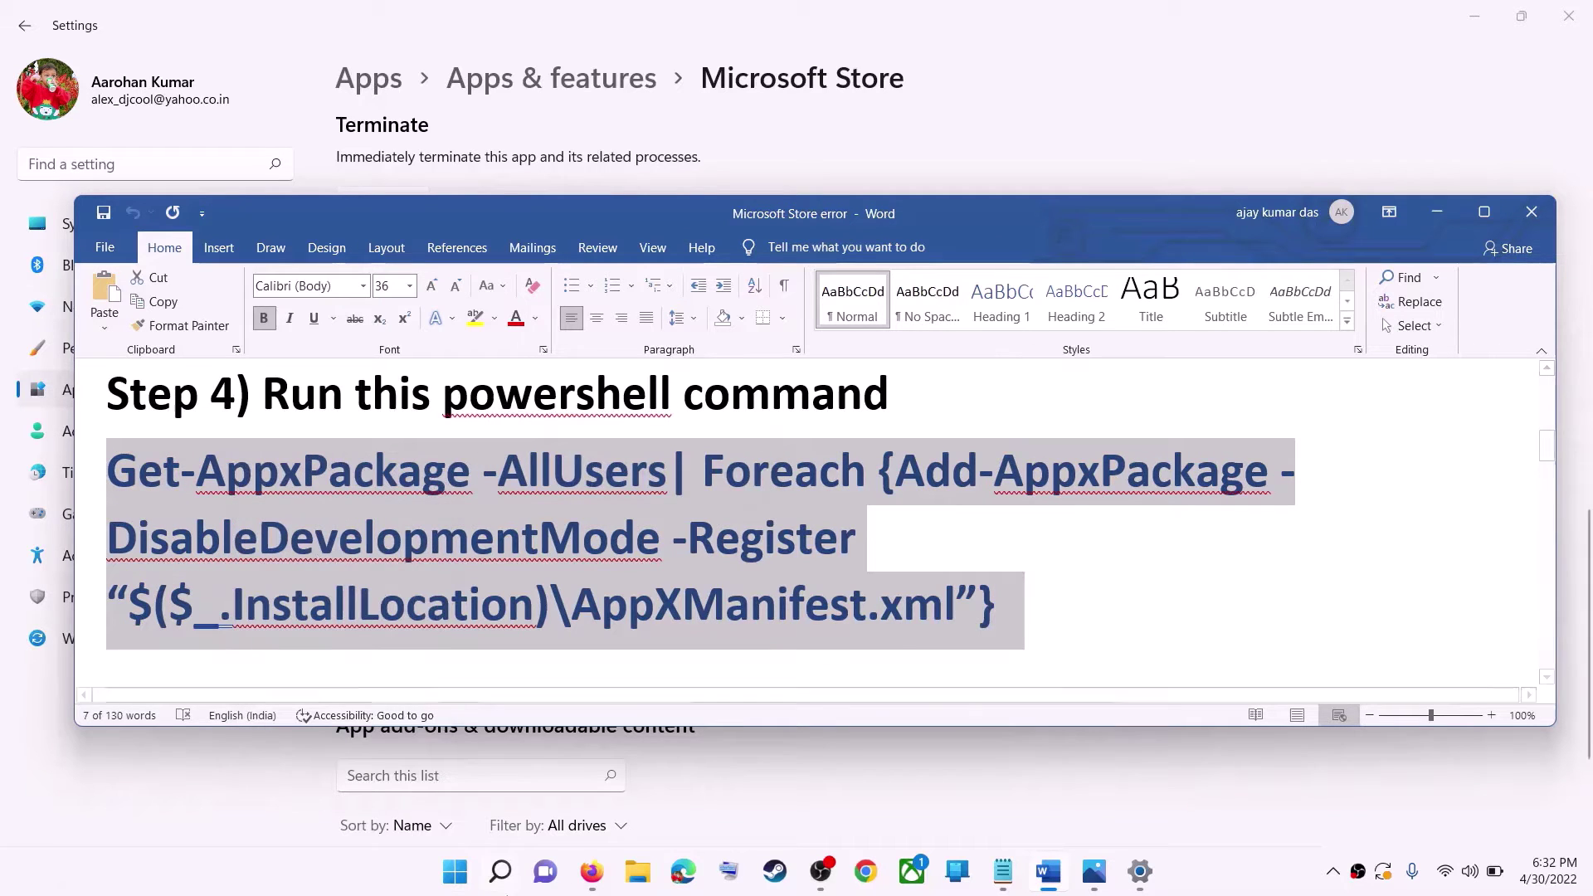
Find Windows PowerShell through Windows search, run it as administrator, execute the copied Get-AppxPackage command and close its window
click(465, 886)
text(po)
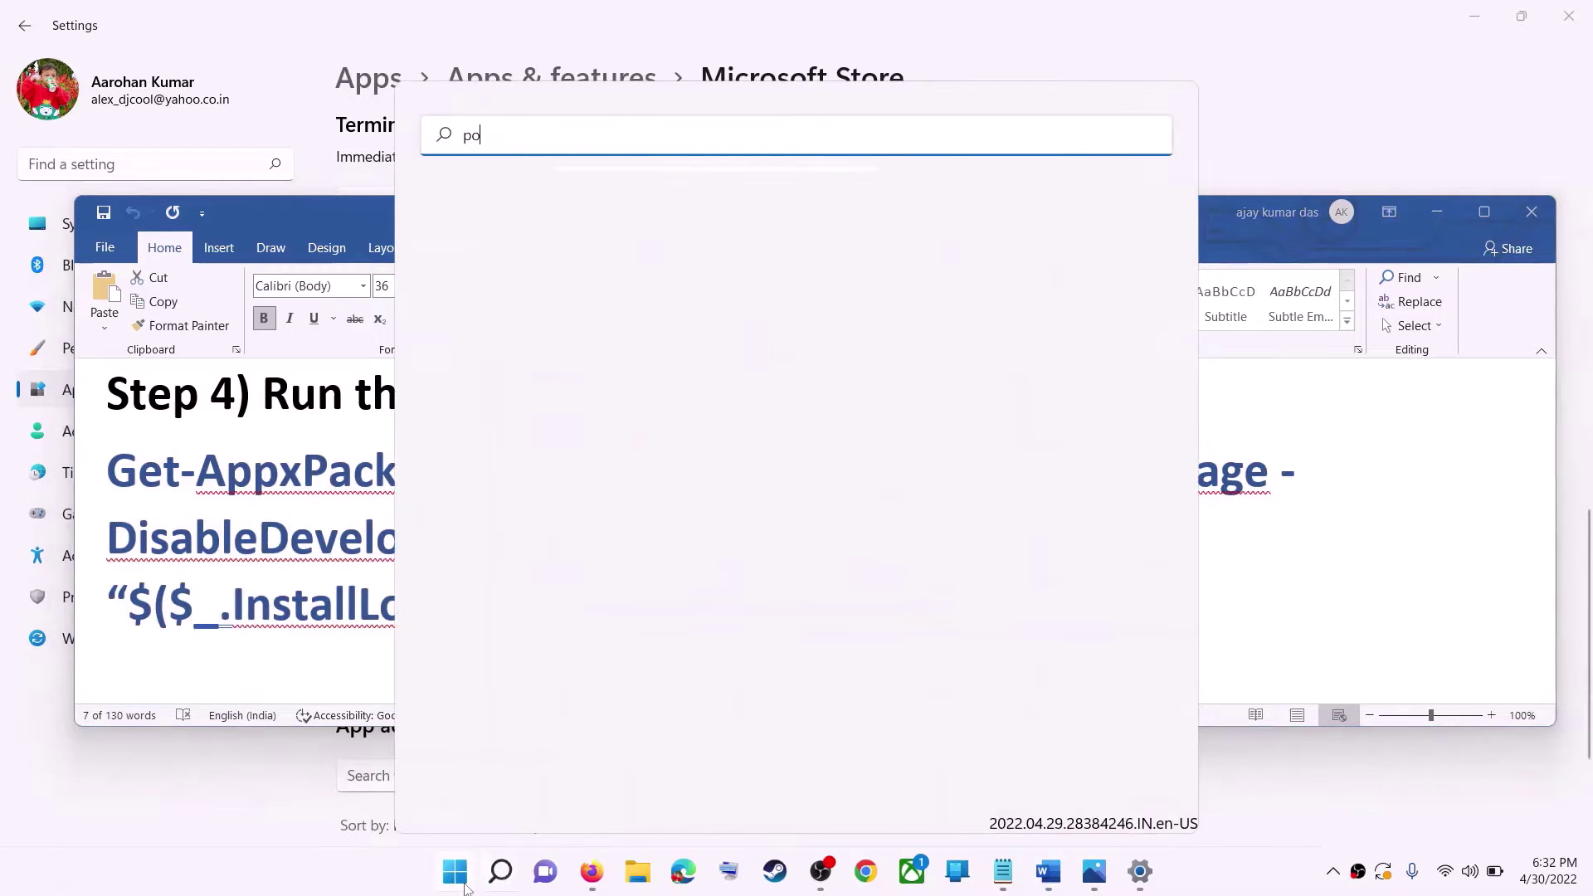
text(wershell)
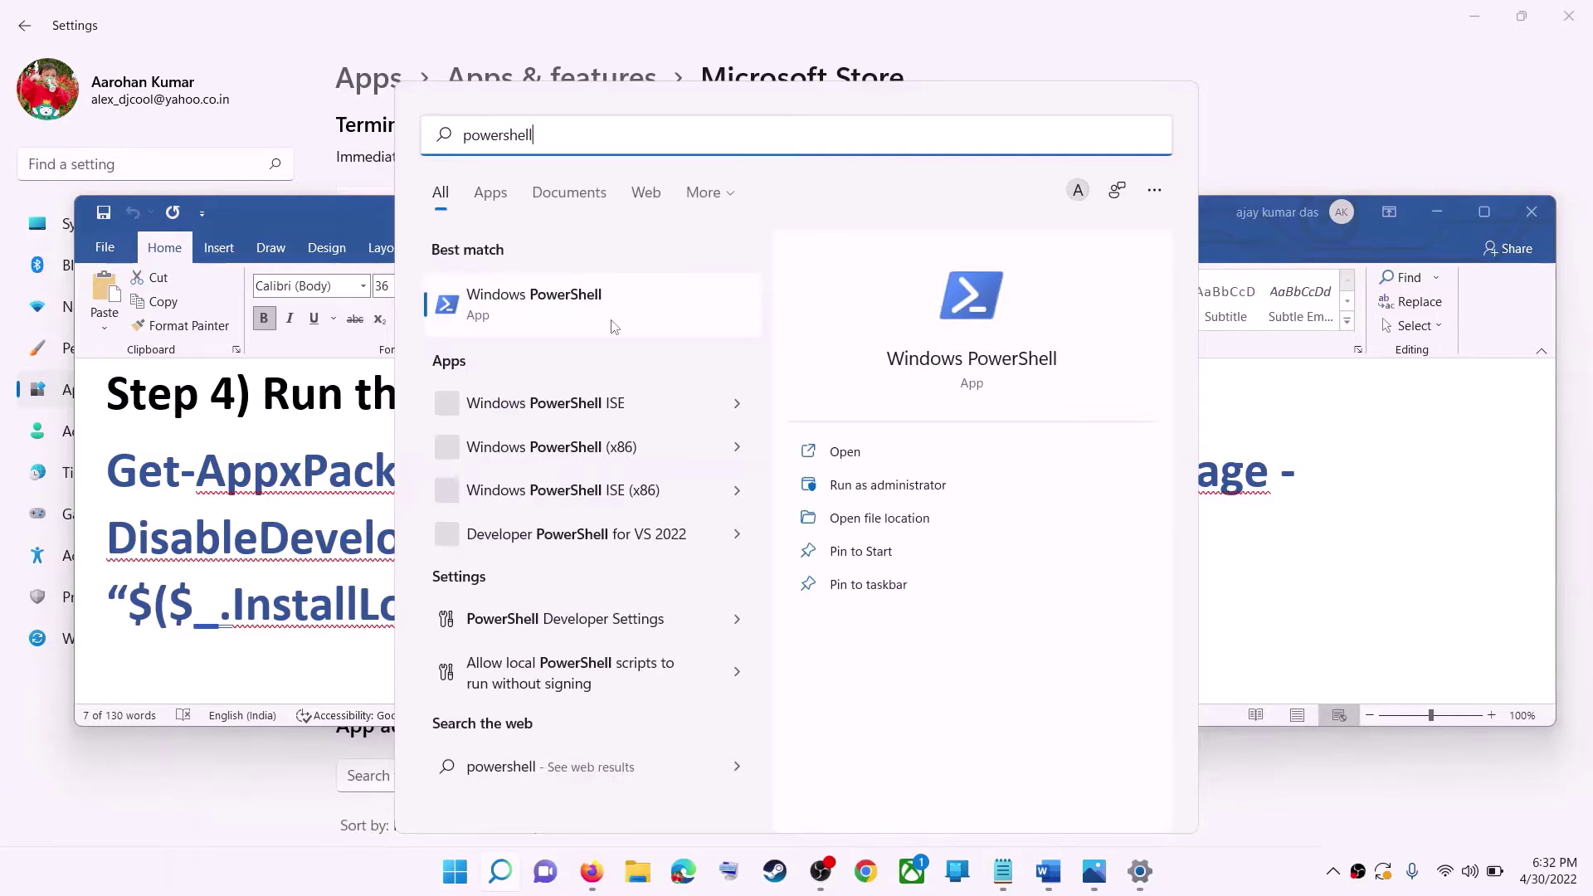
right_click(556, 312)
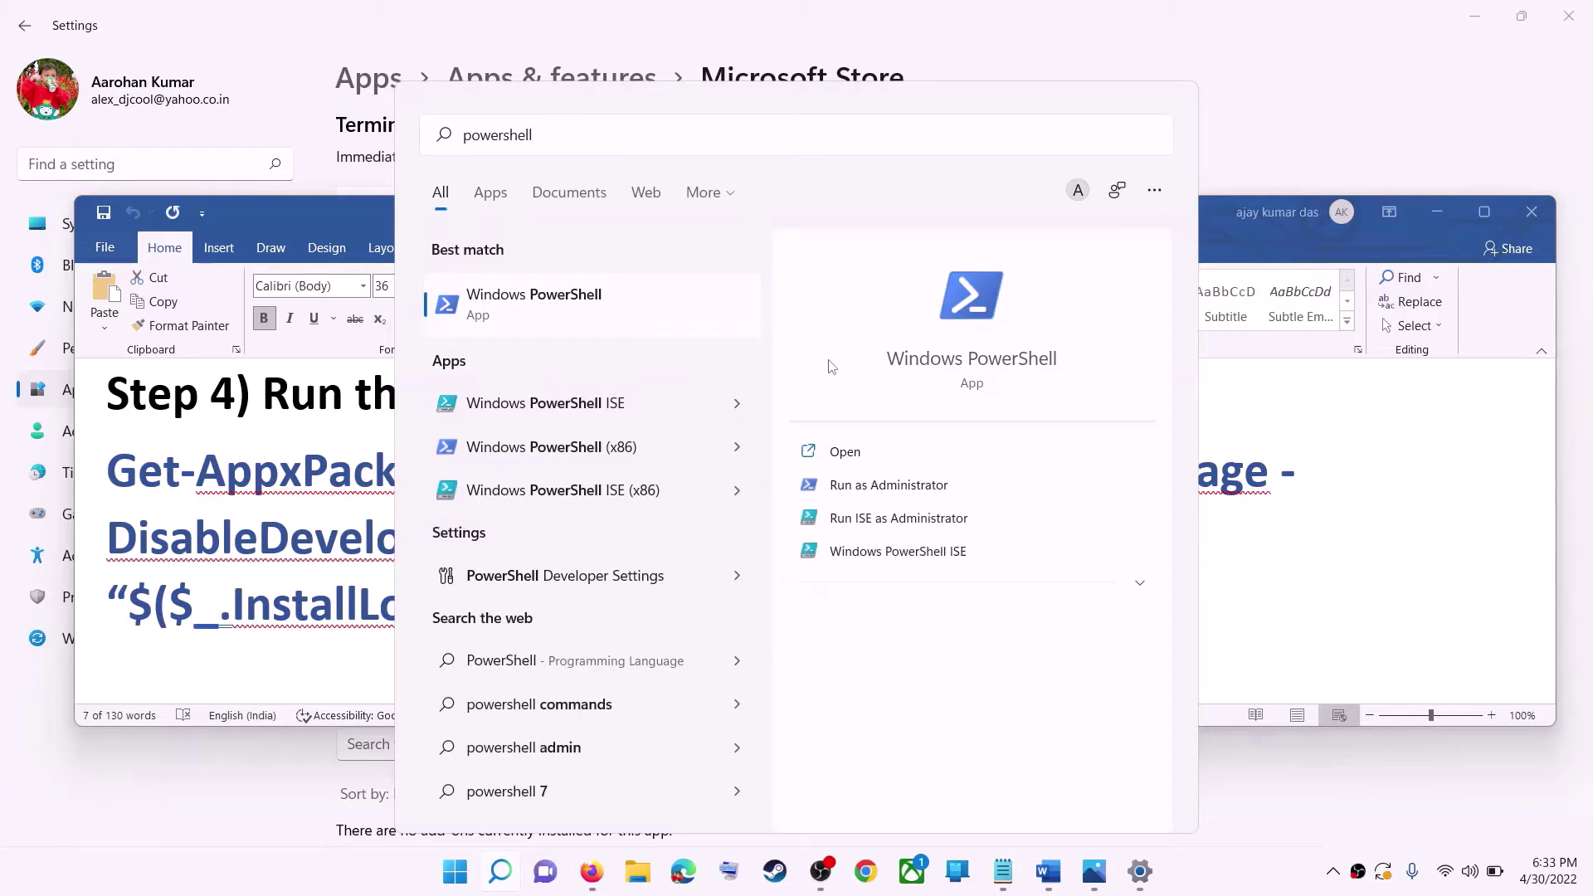
right_click(624, 313)
click(684, 334)
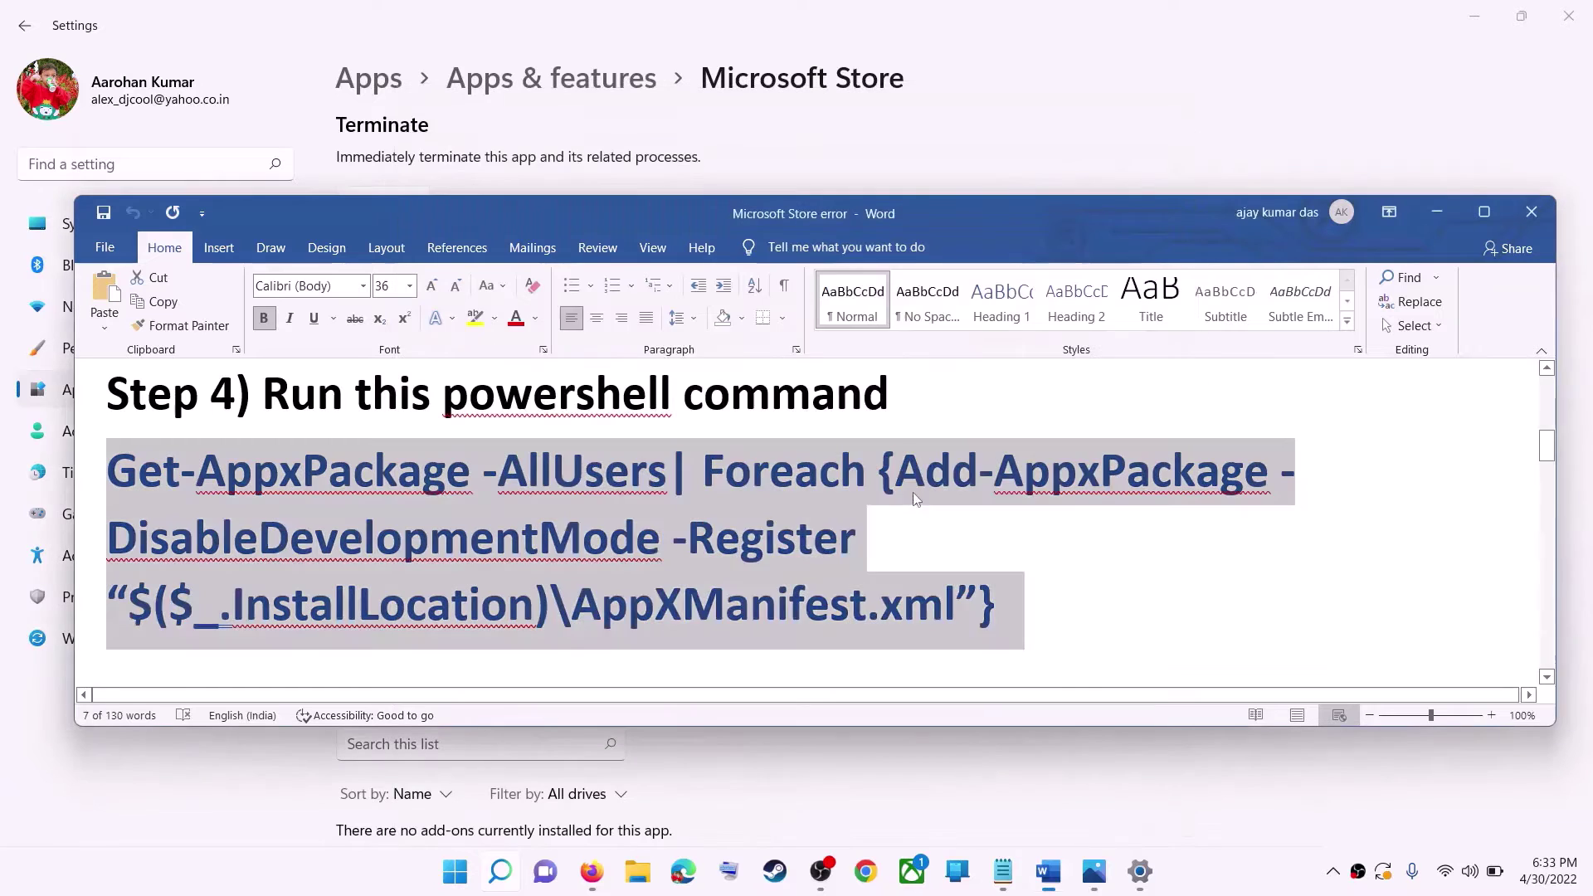
click(692, 592)
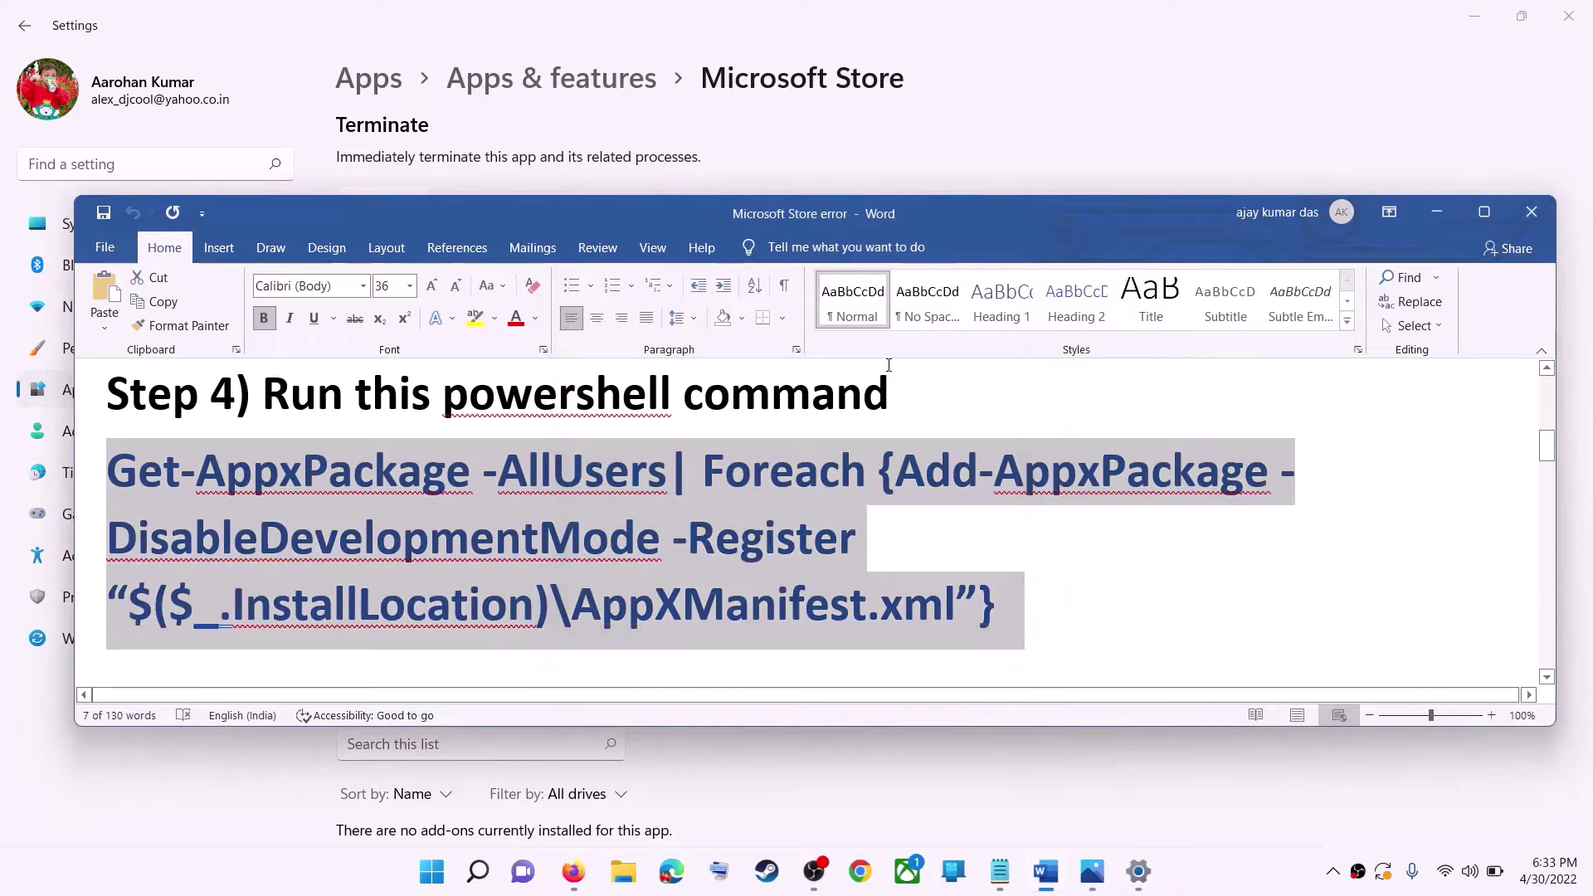
key(ctrl+v)
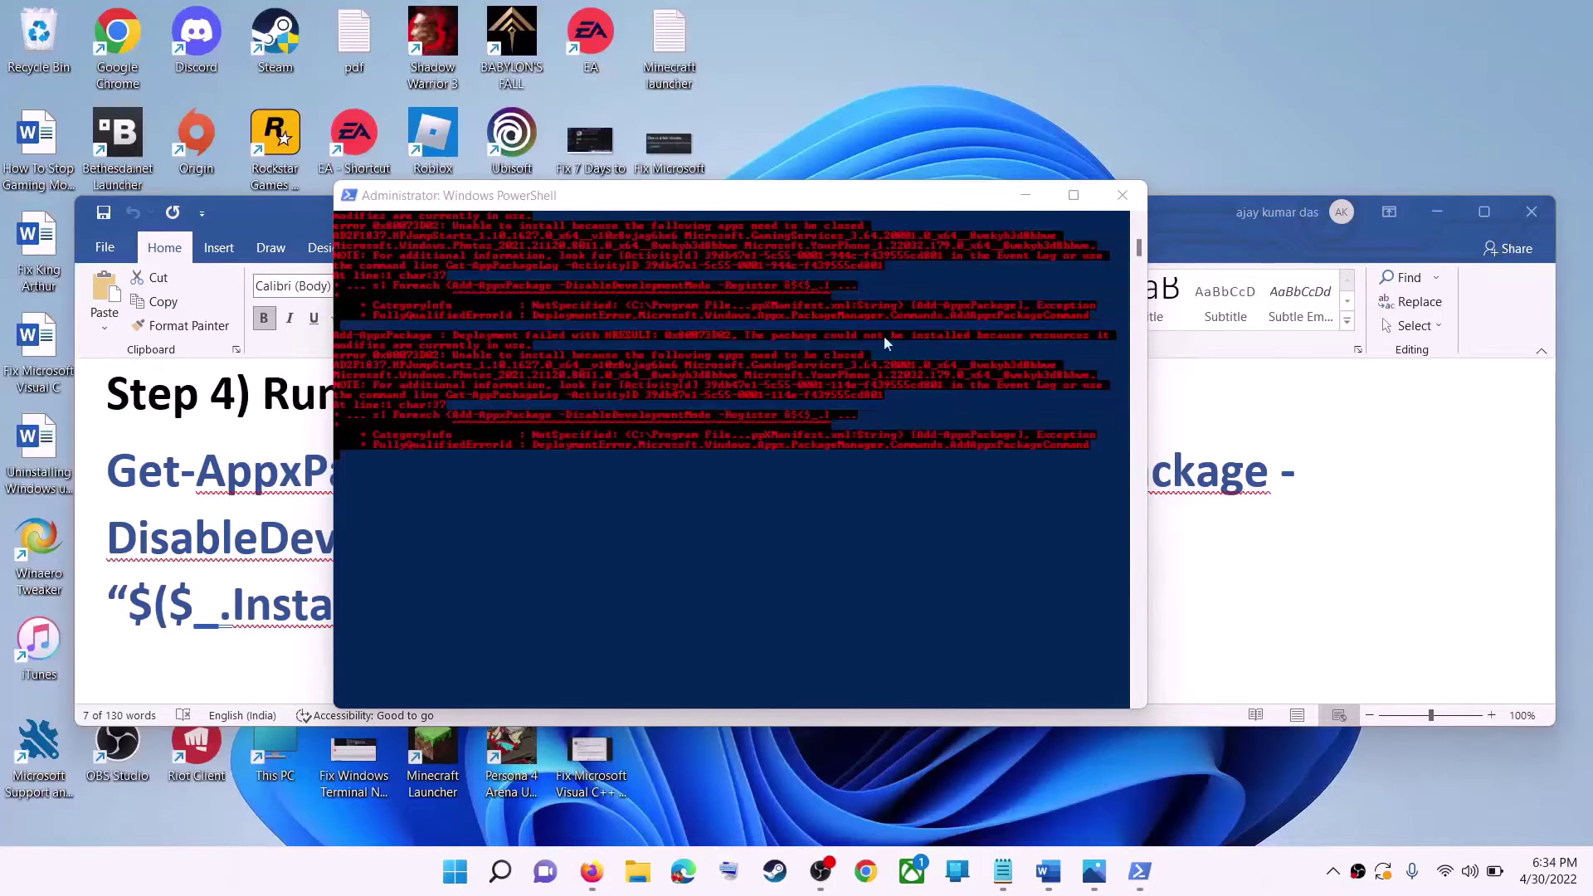
click(1120, 199)
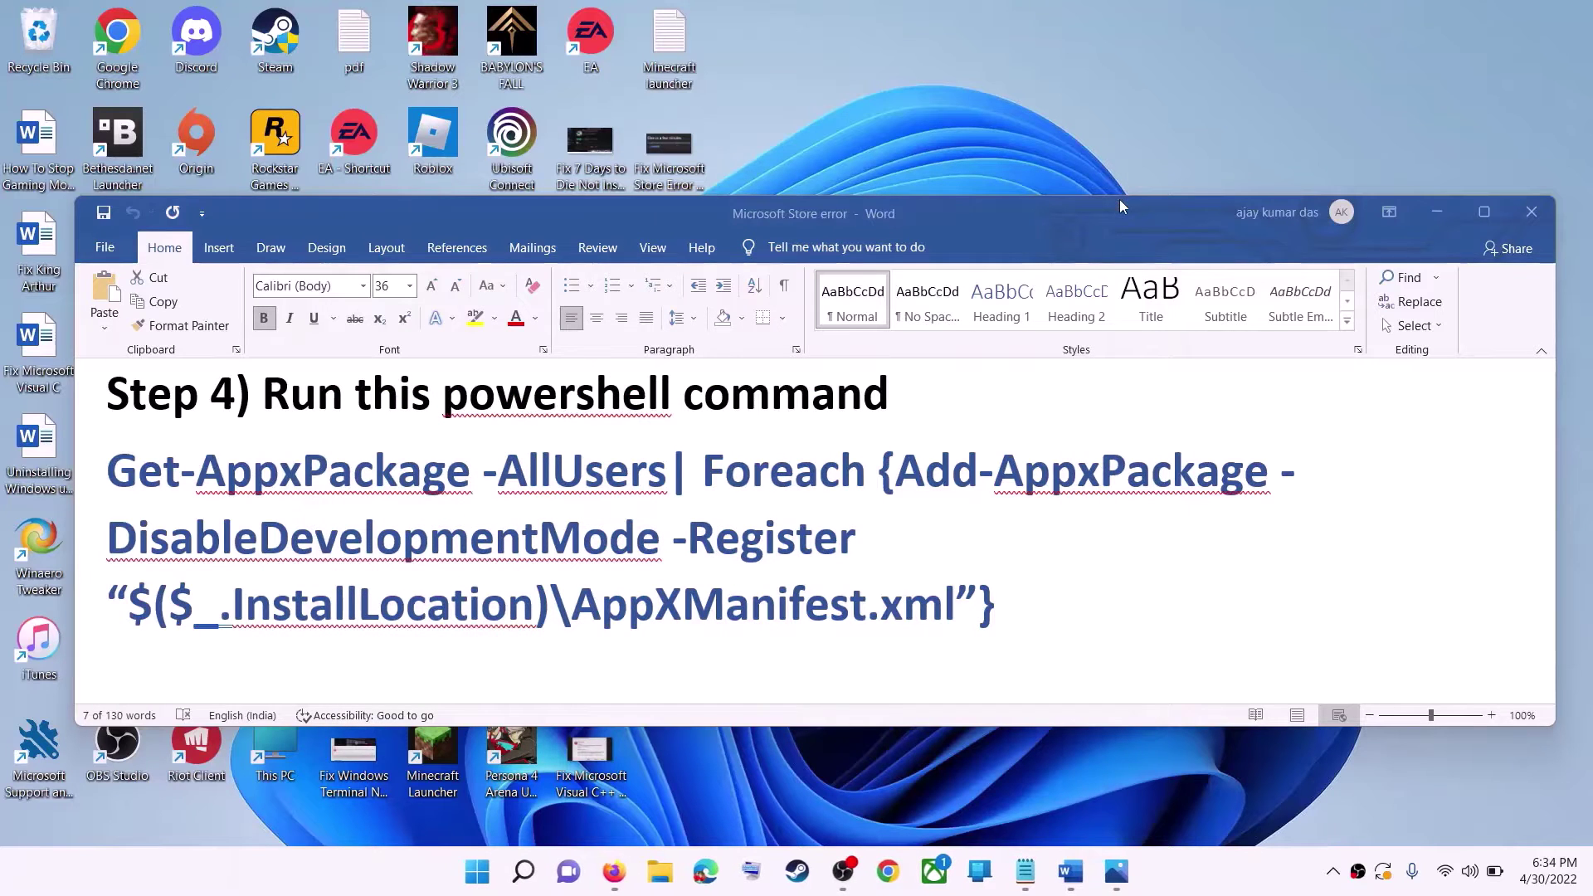
Consult Step 5 on local cache files in the Word document and open the Windows (C:) drive in File Explorer
triple_click(669, 526)
scroll(688, 567, down, 2)
scroll(688, 567, down, 3)
scroll(1143, 501, up, 1)
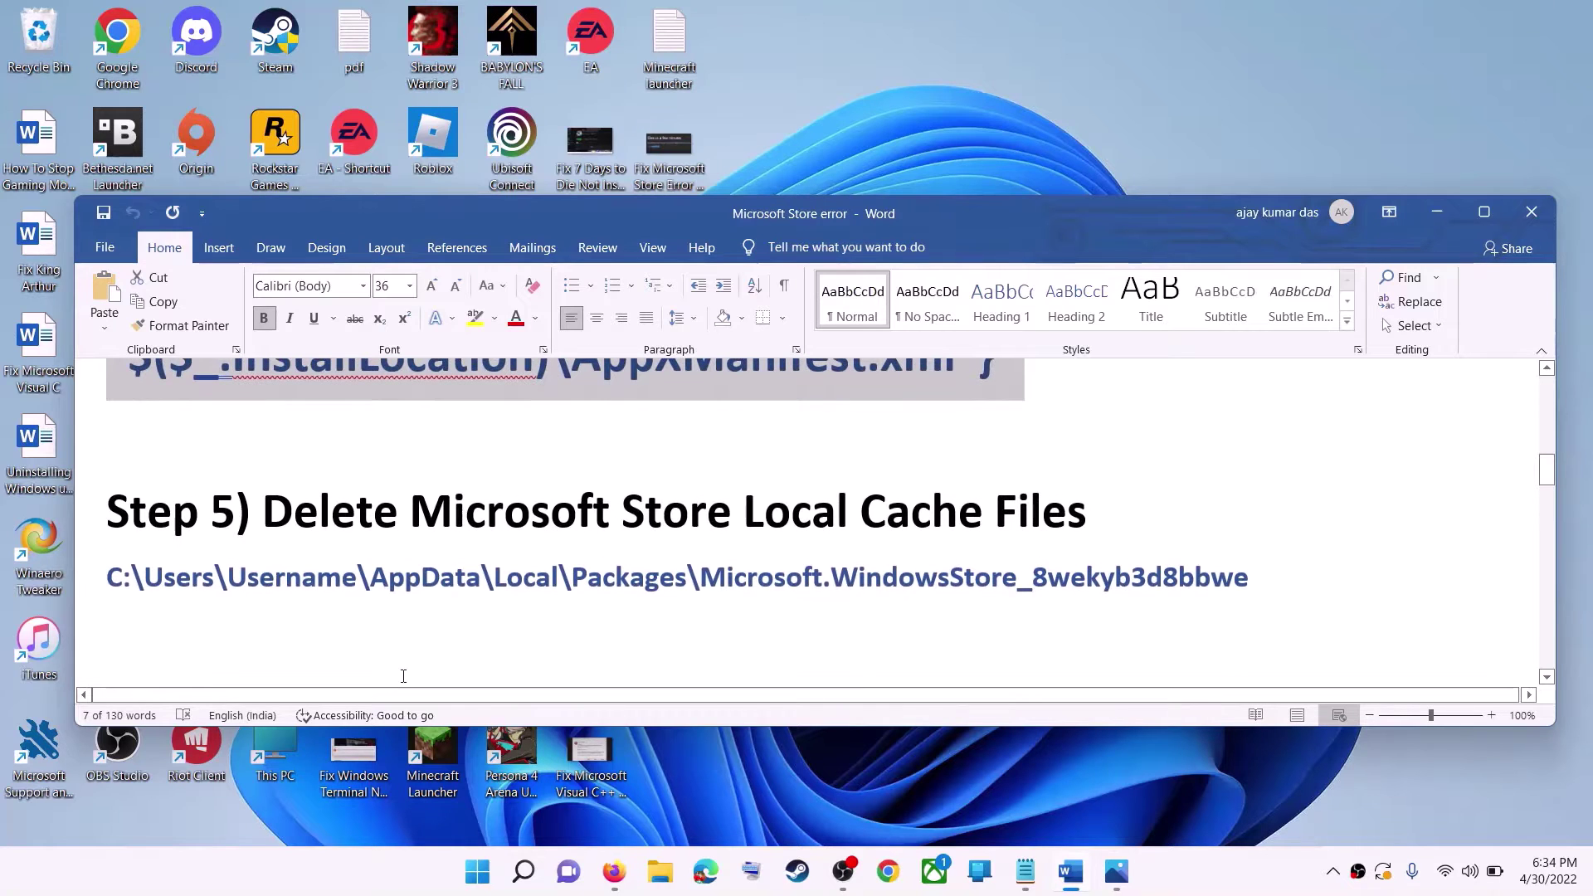
click(657, 873)
key(super+e)
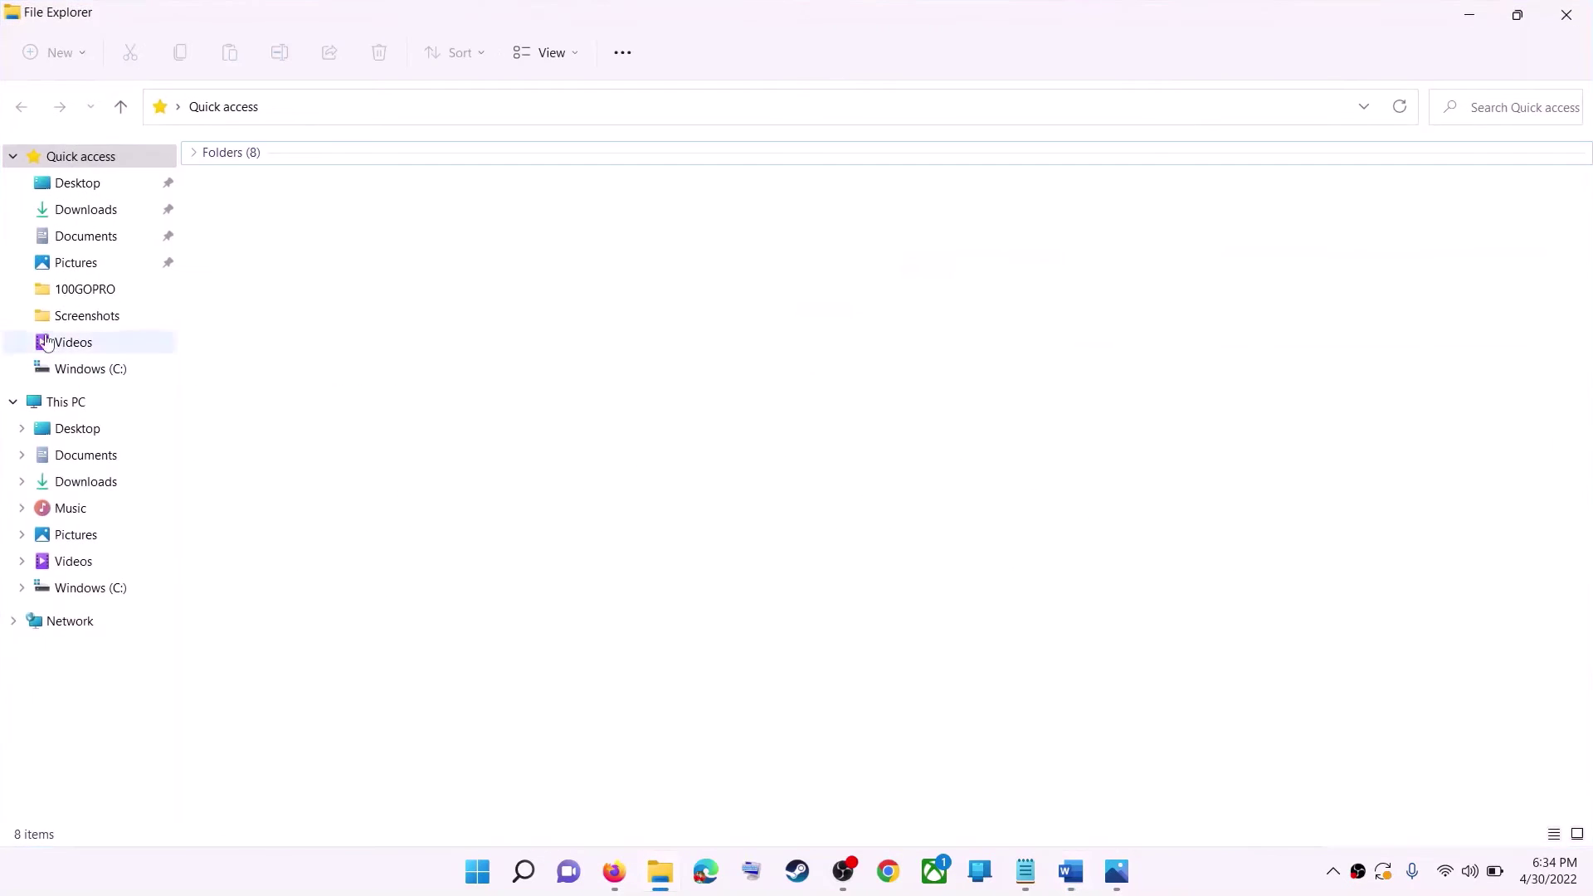
click(66, 368)
click(56, 403)
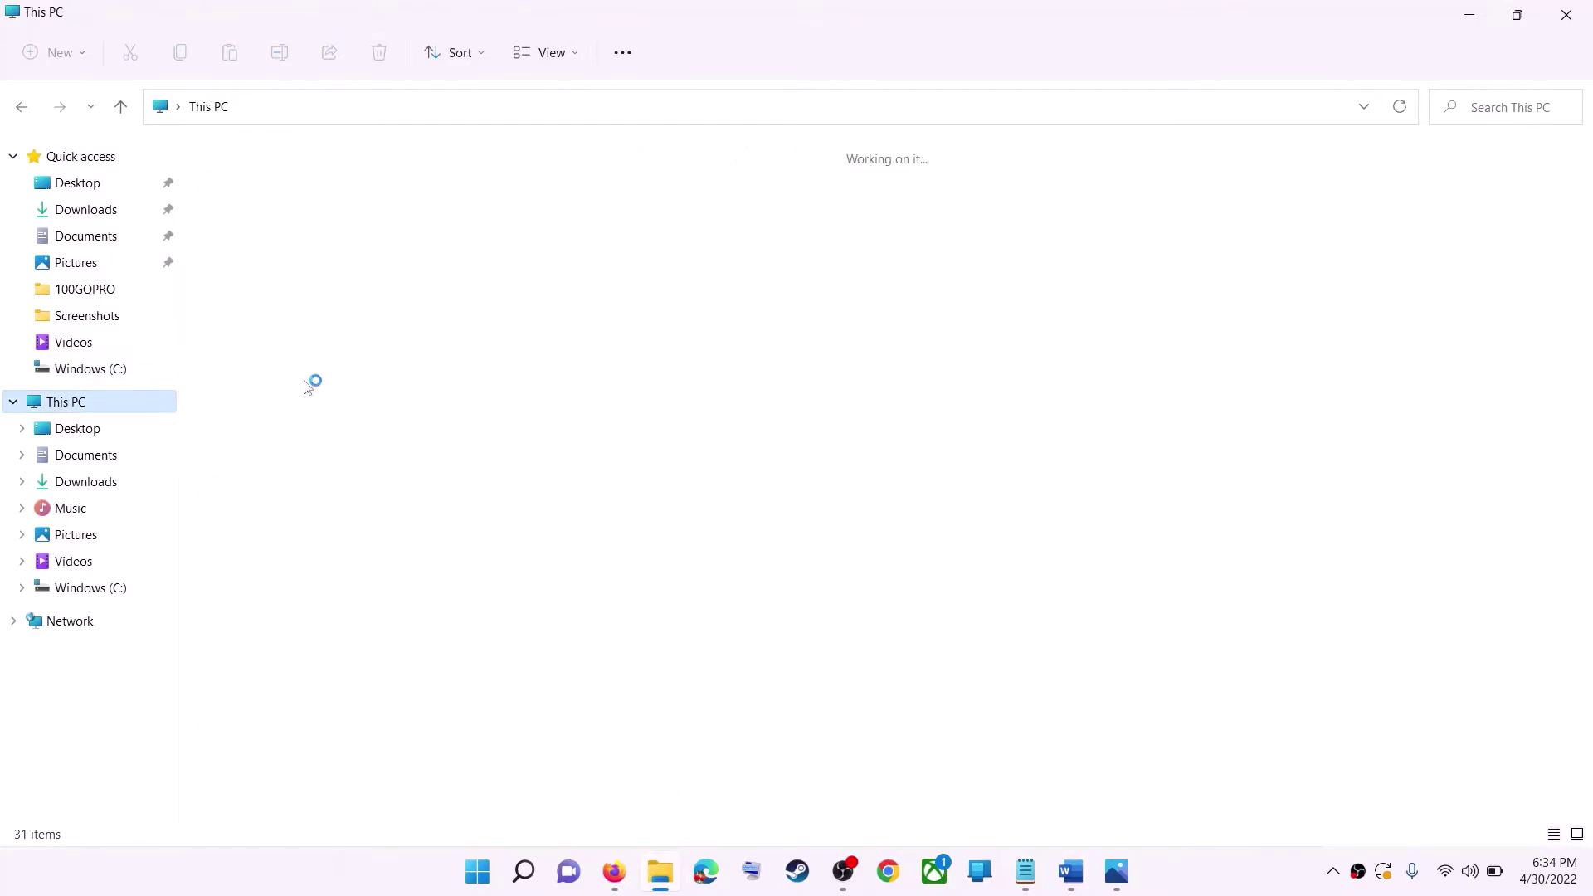
double_click(335, 349)
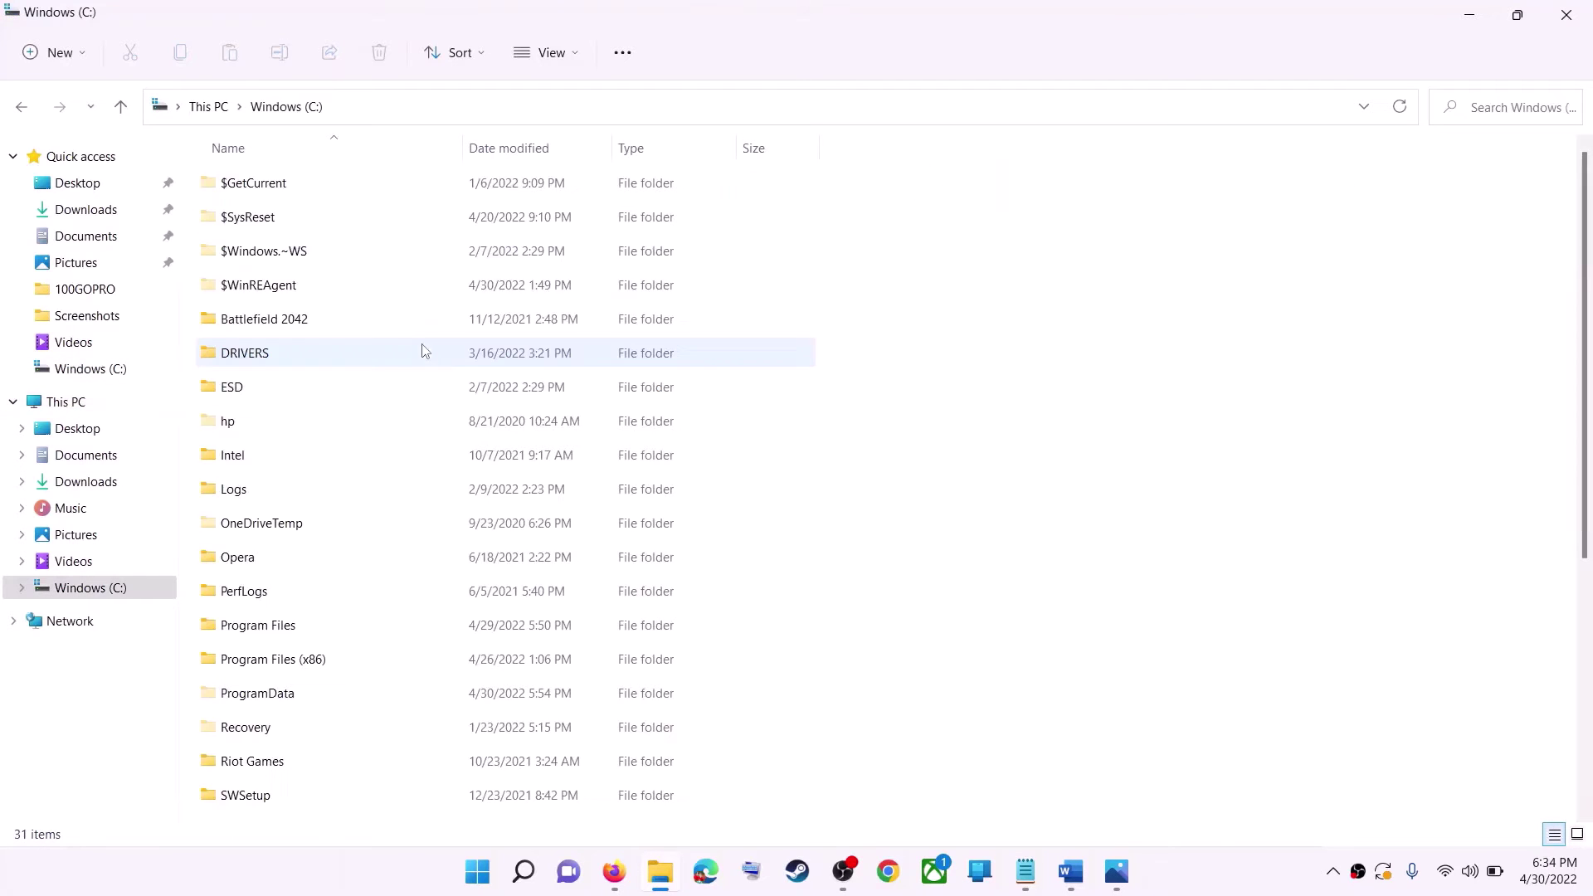
Open the Users folder on the C: drive and the current user's profile folder inside it
scroll(374, 656, down, 4)
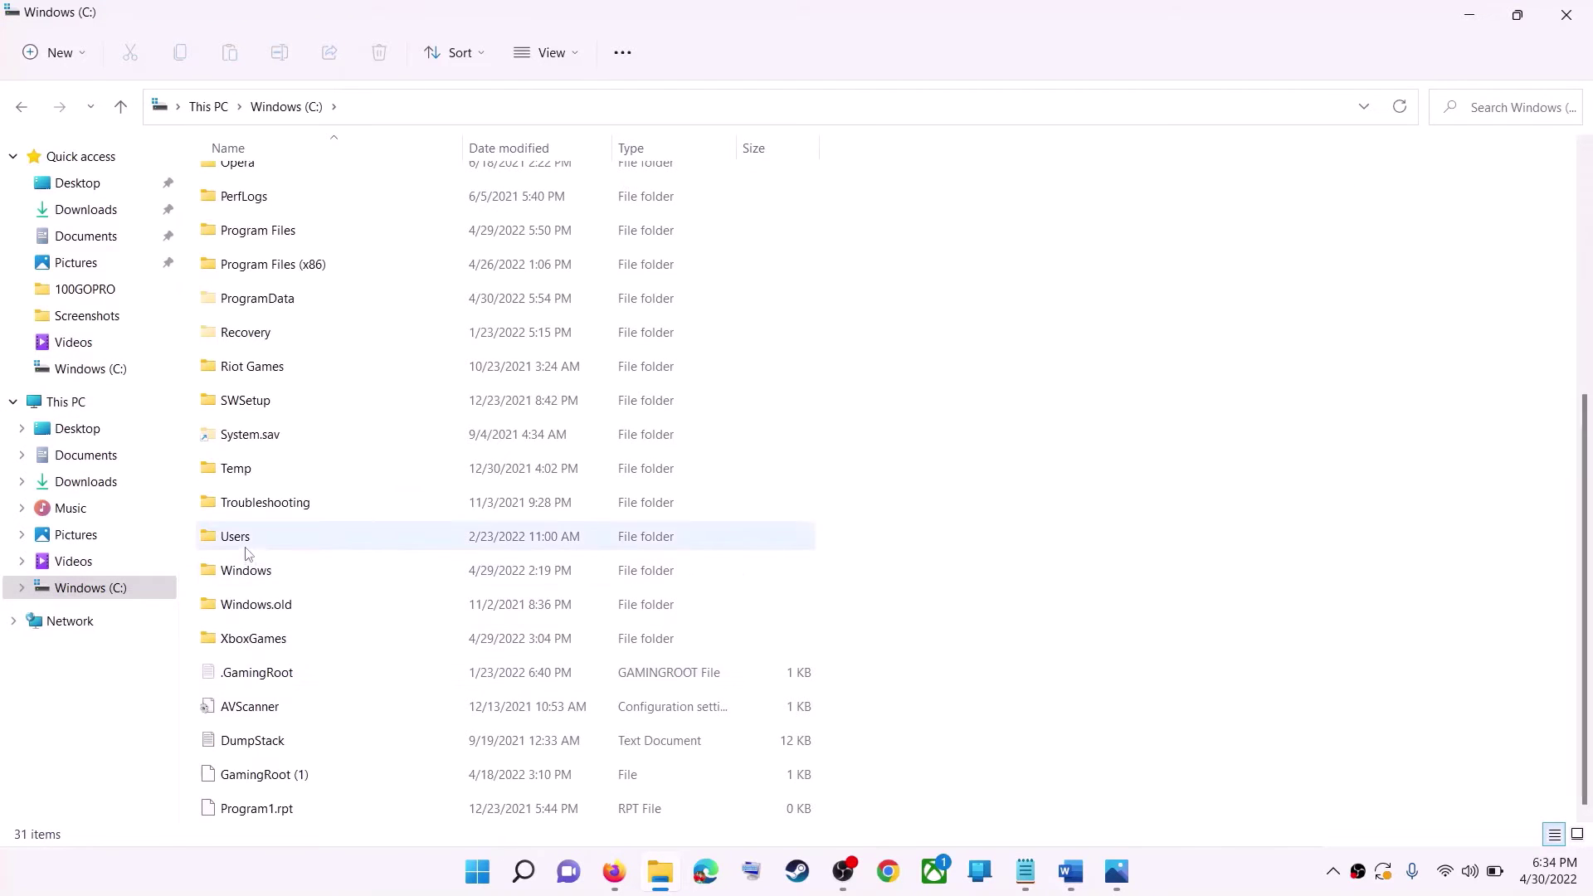
click(276, 538)
double_click(276, 536)
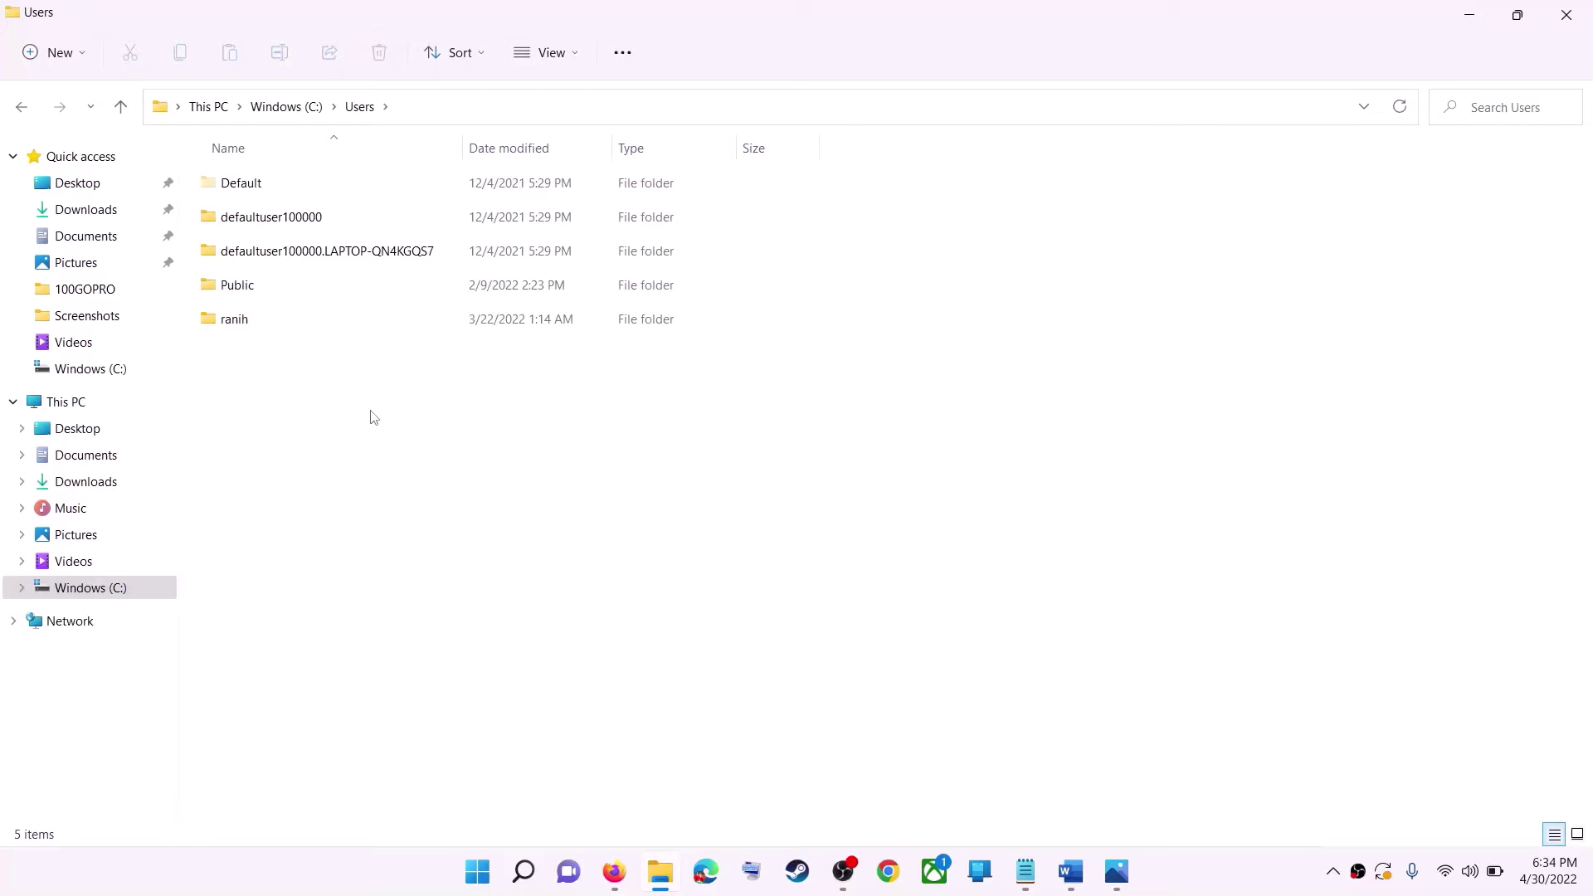
click(288, 325)
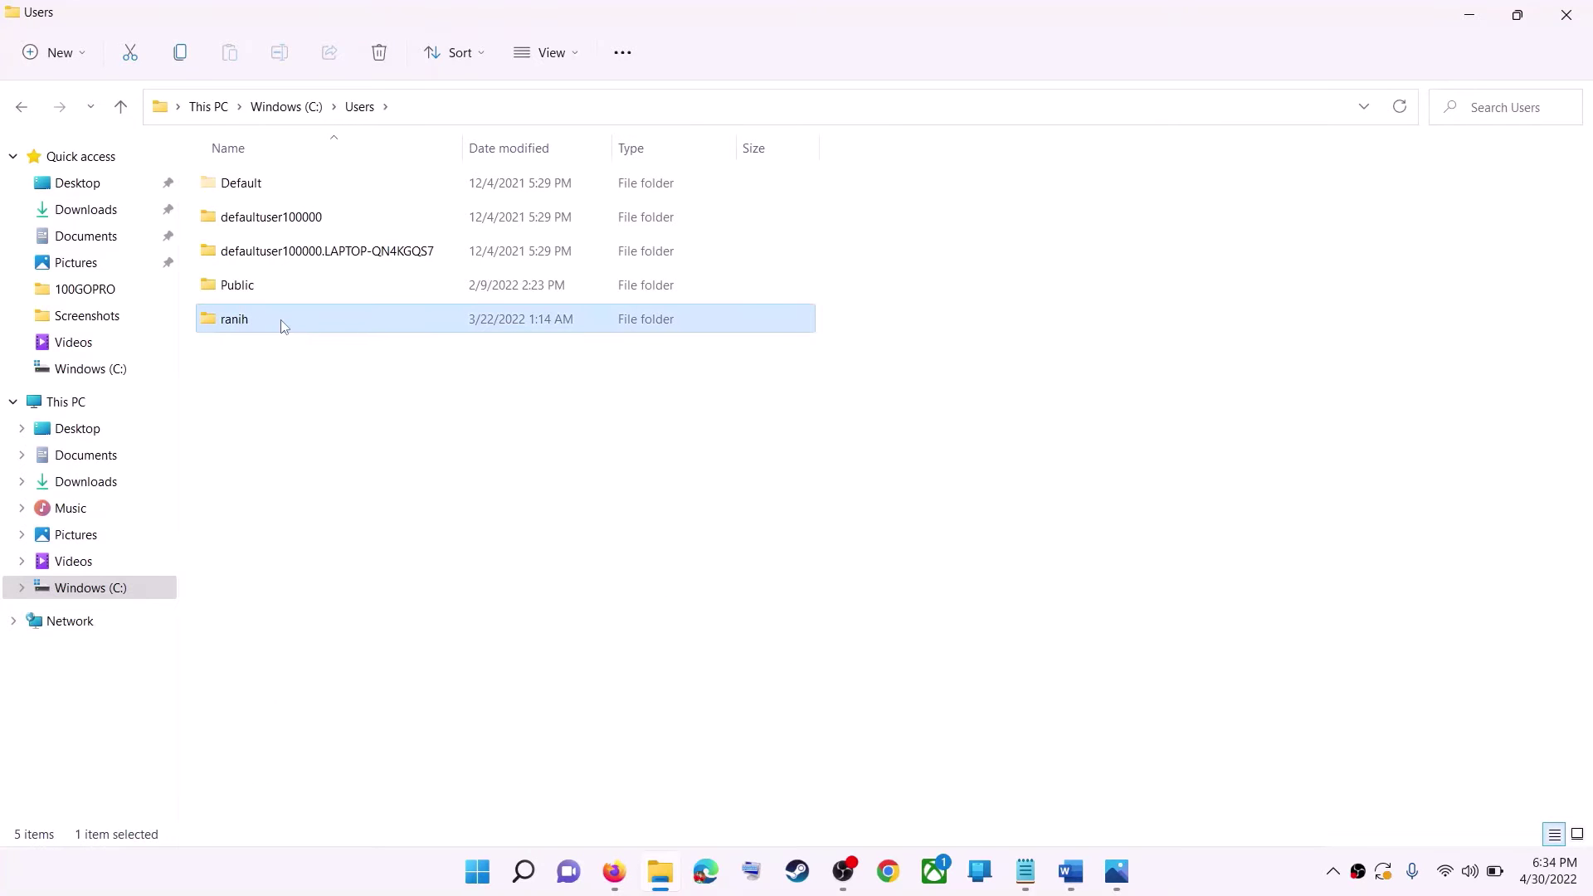
double_click(283, 325)
Check that File Explorer is set to show hidden items and open the AppData folder
click(251, 390)
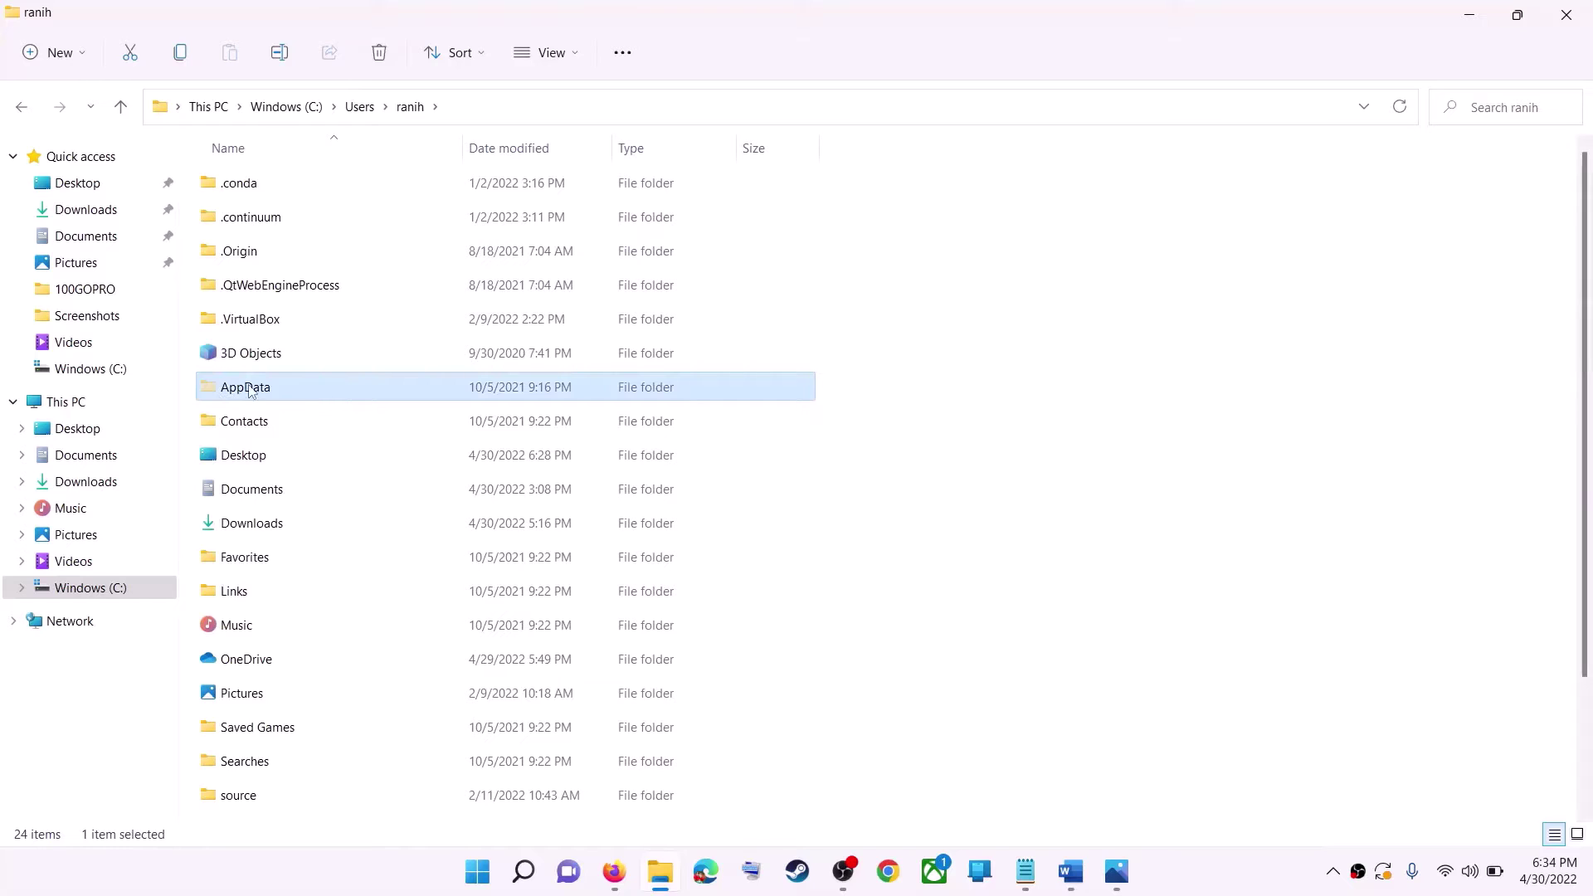
click(579, 62)
mouse_move(548, 411)
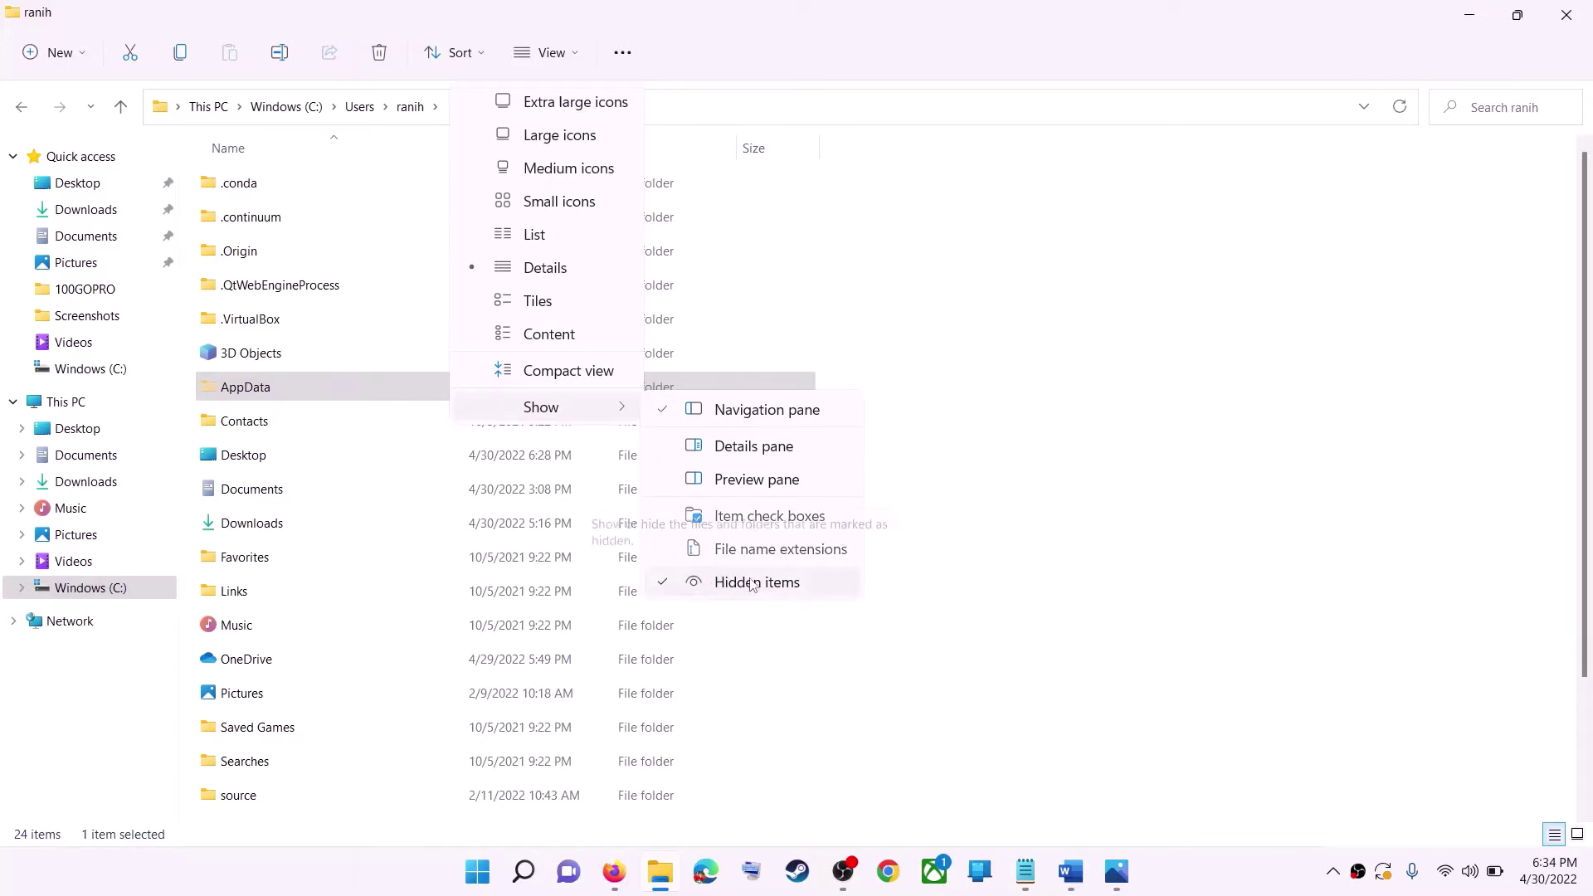
click(256, 390)
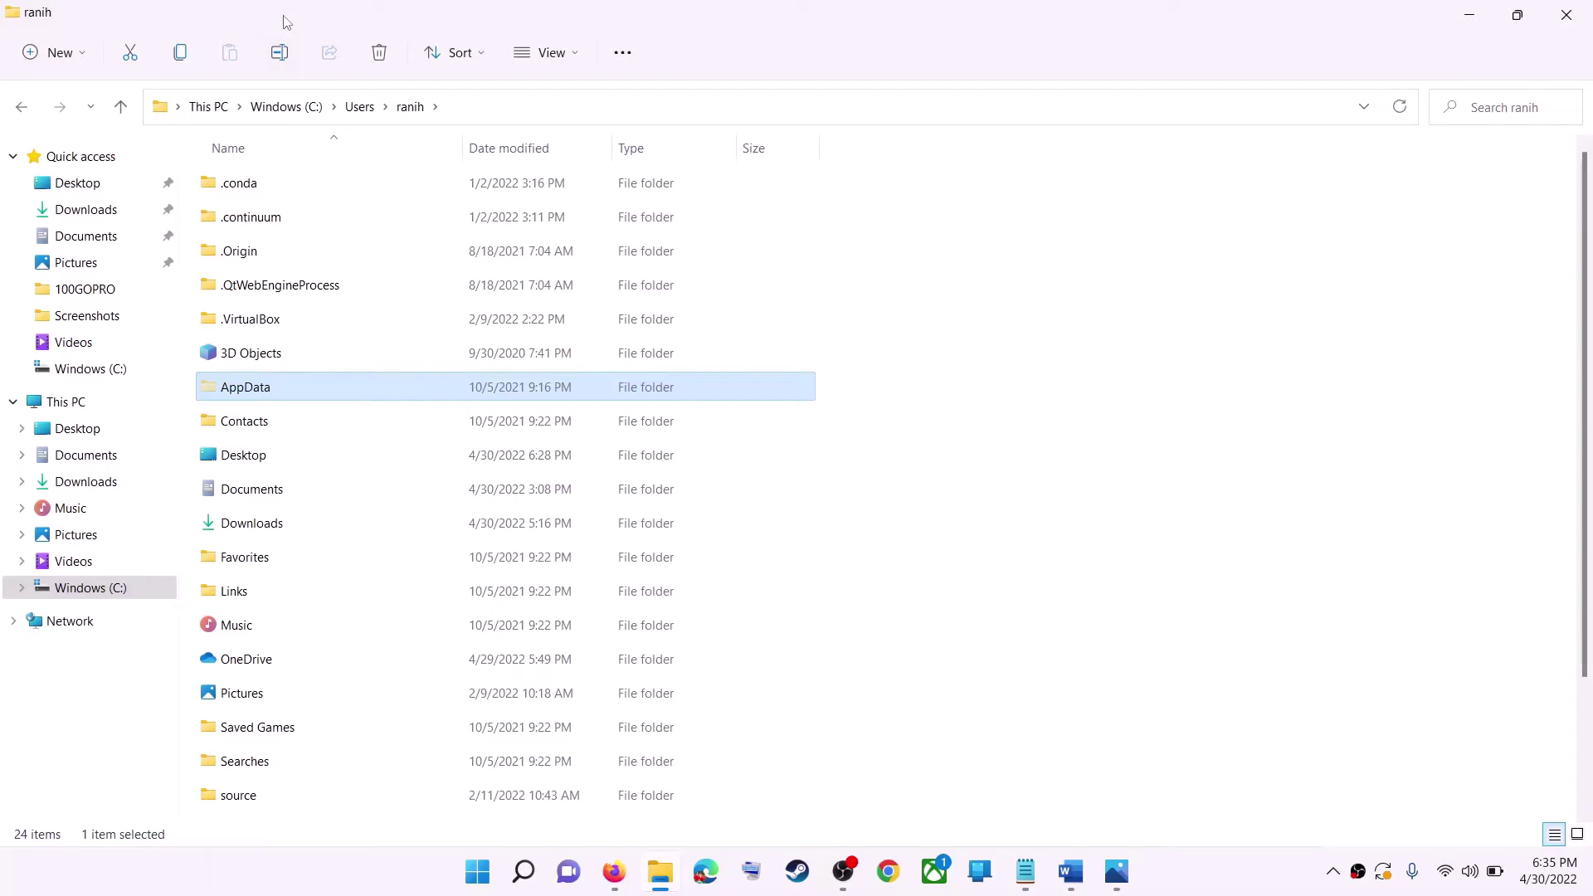
double_click(296, 392)
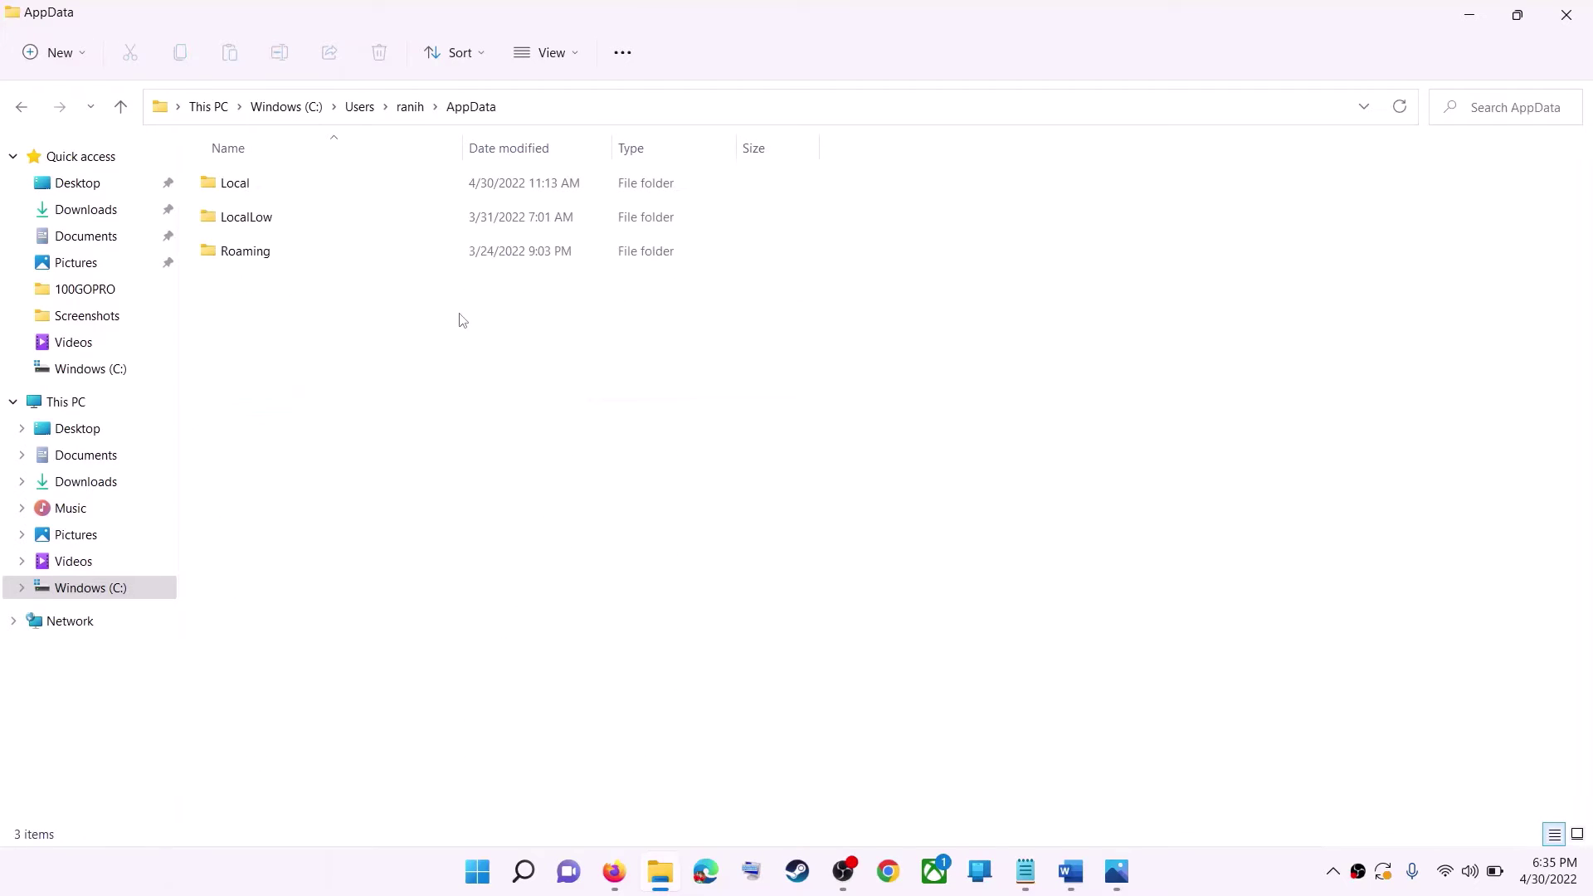
Open the Local folder inside AppData and its Packages subfolder
double_click(313, 195)
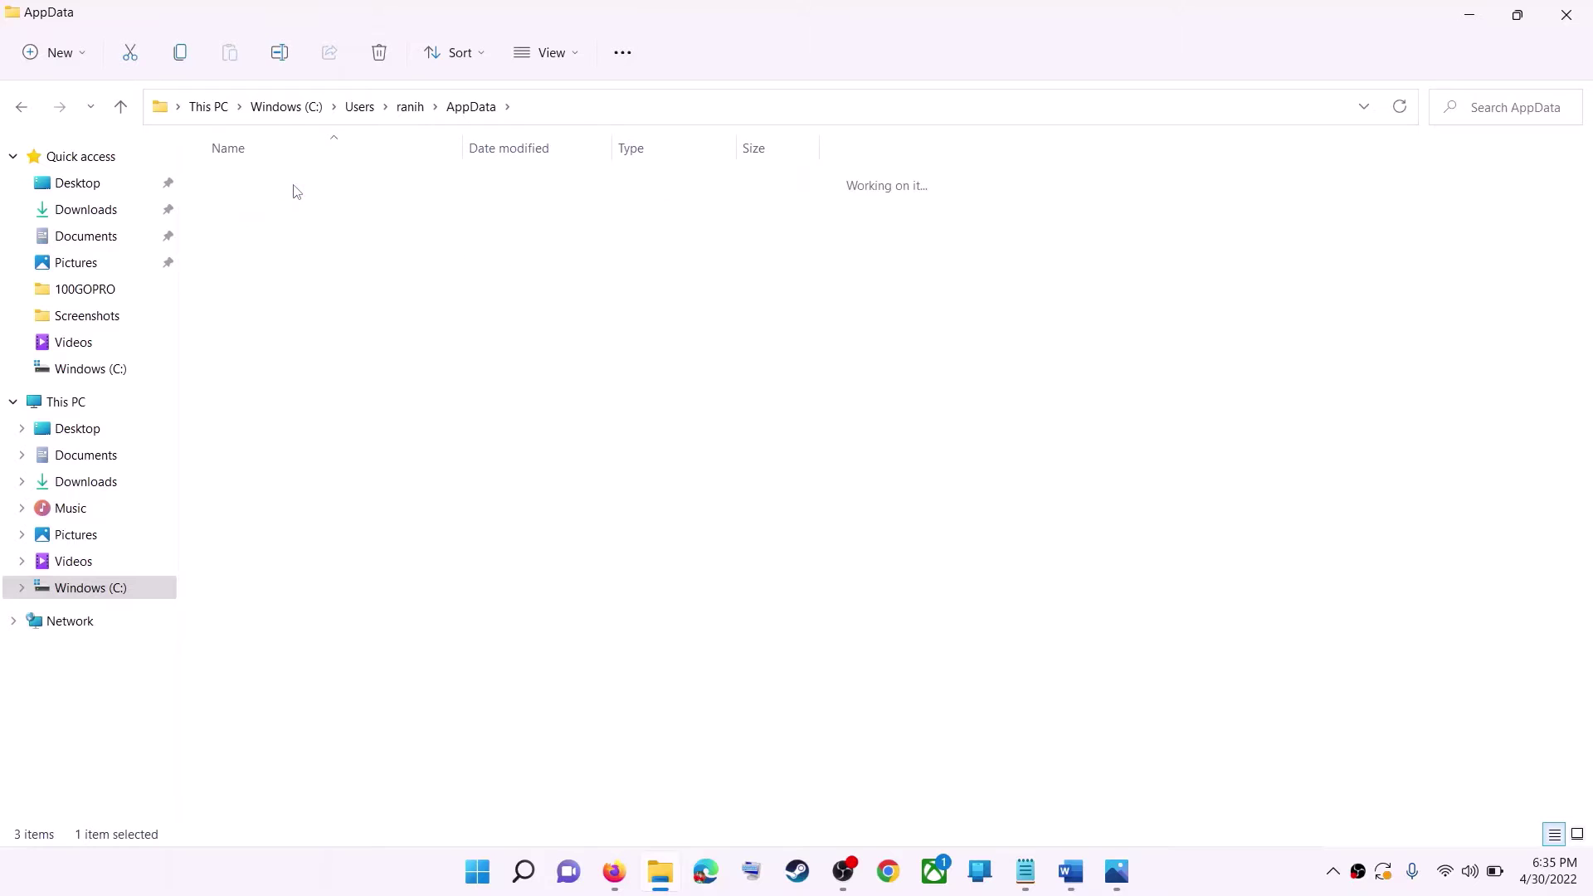
key(p)
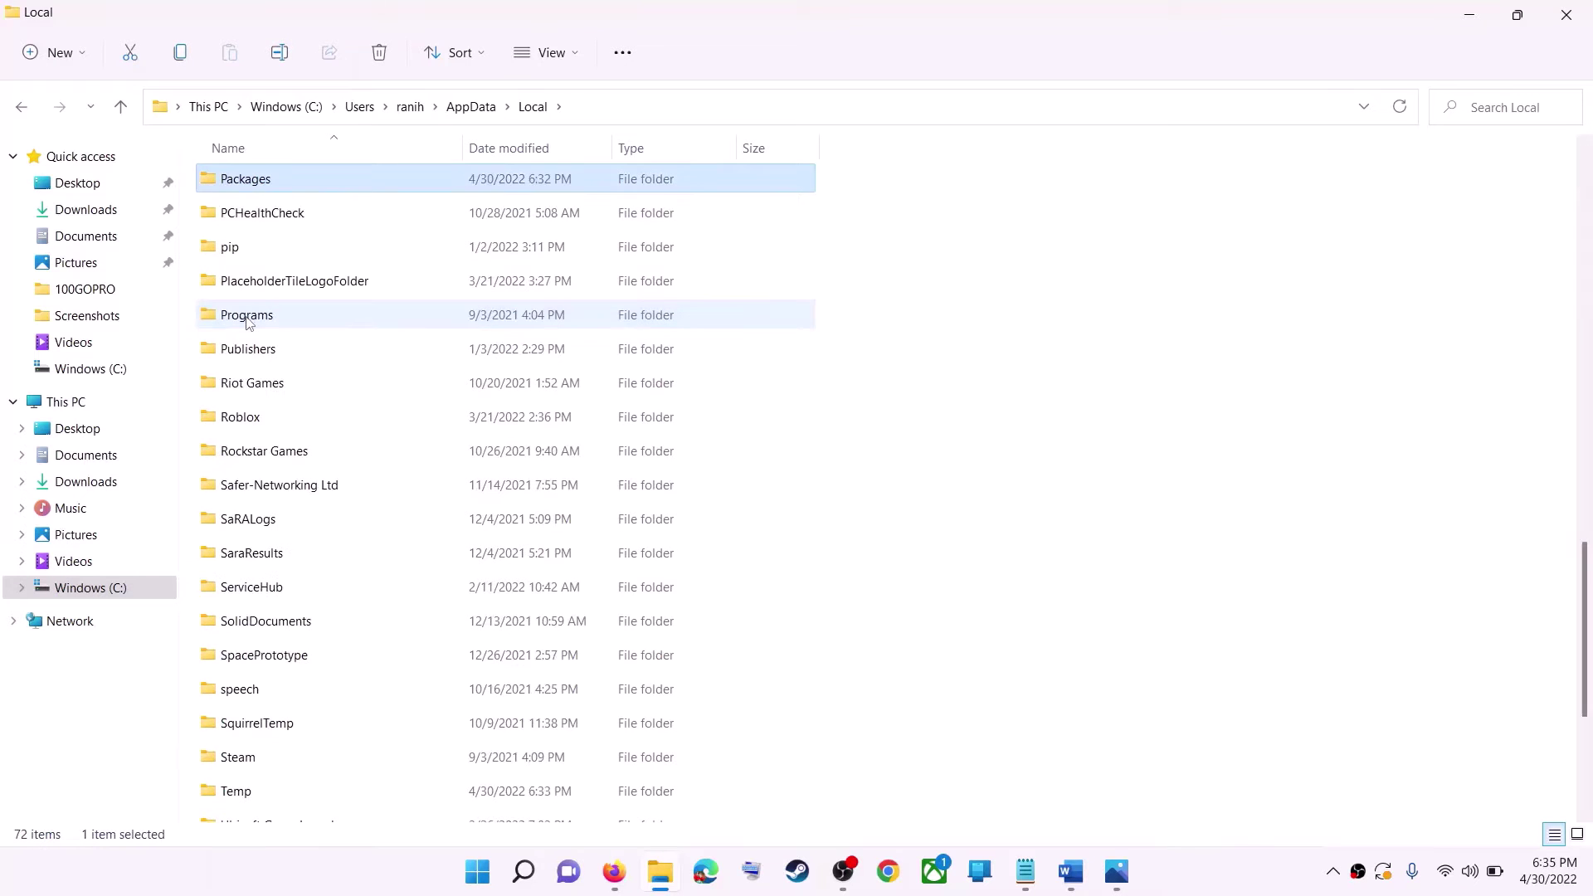
click(328, 191)
double_click(375, 182)
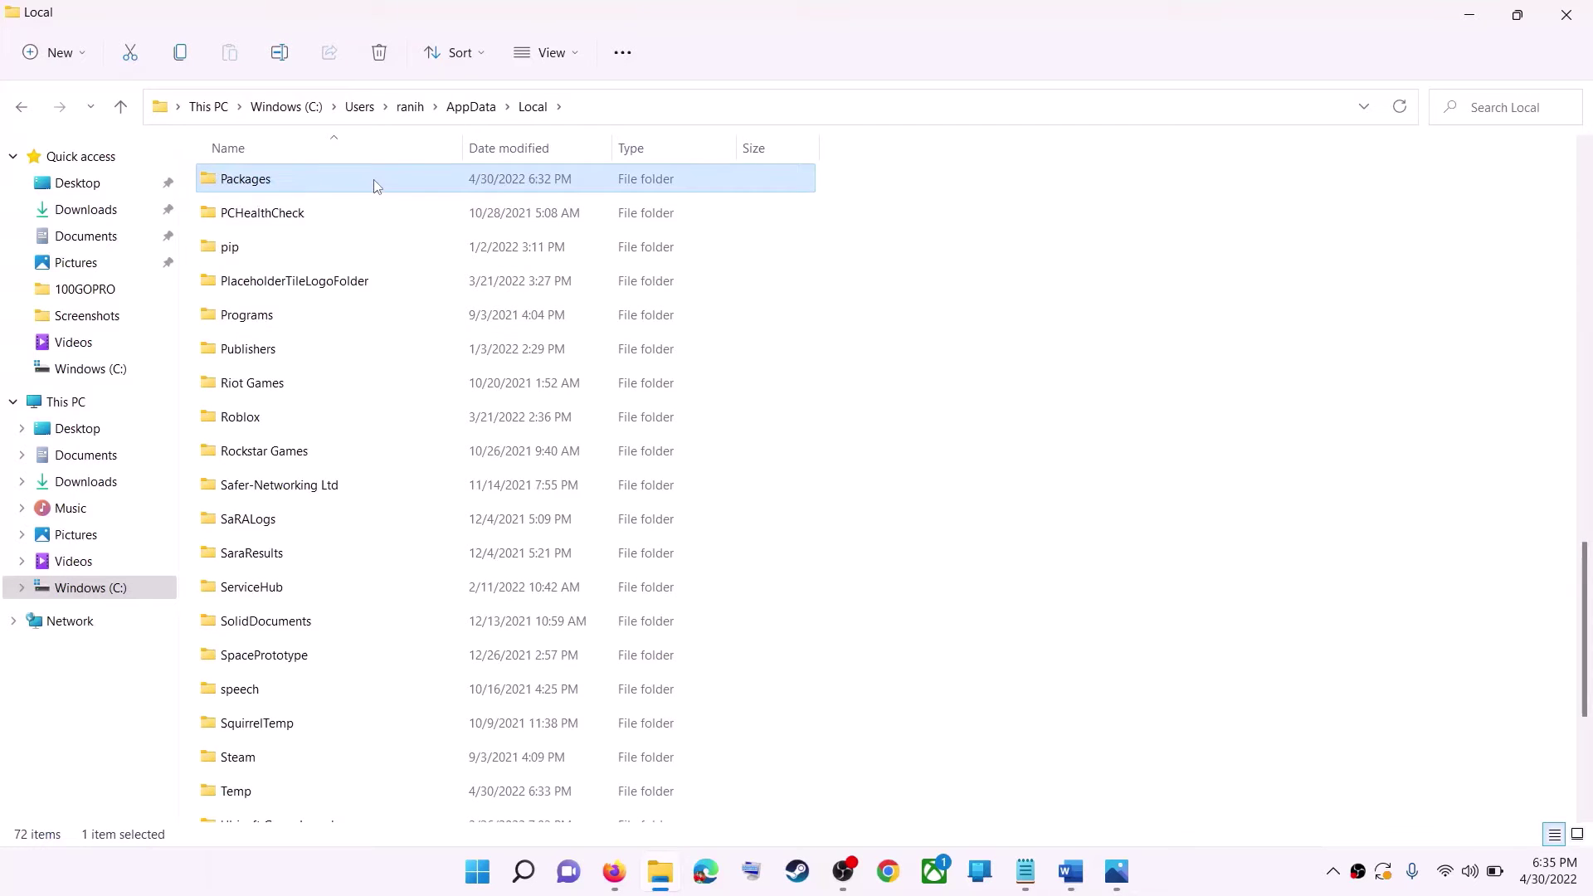
Locate the Microsoft.WindowsStore_8wekyb3d8bbwe folder in Packages, checking its name against the Word document, and open it
scroll(464, 502, down, 20)
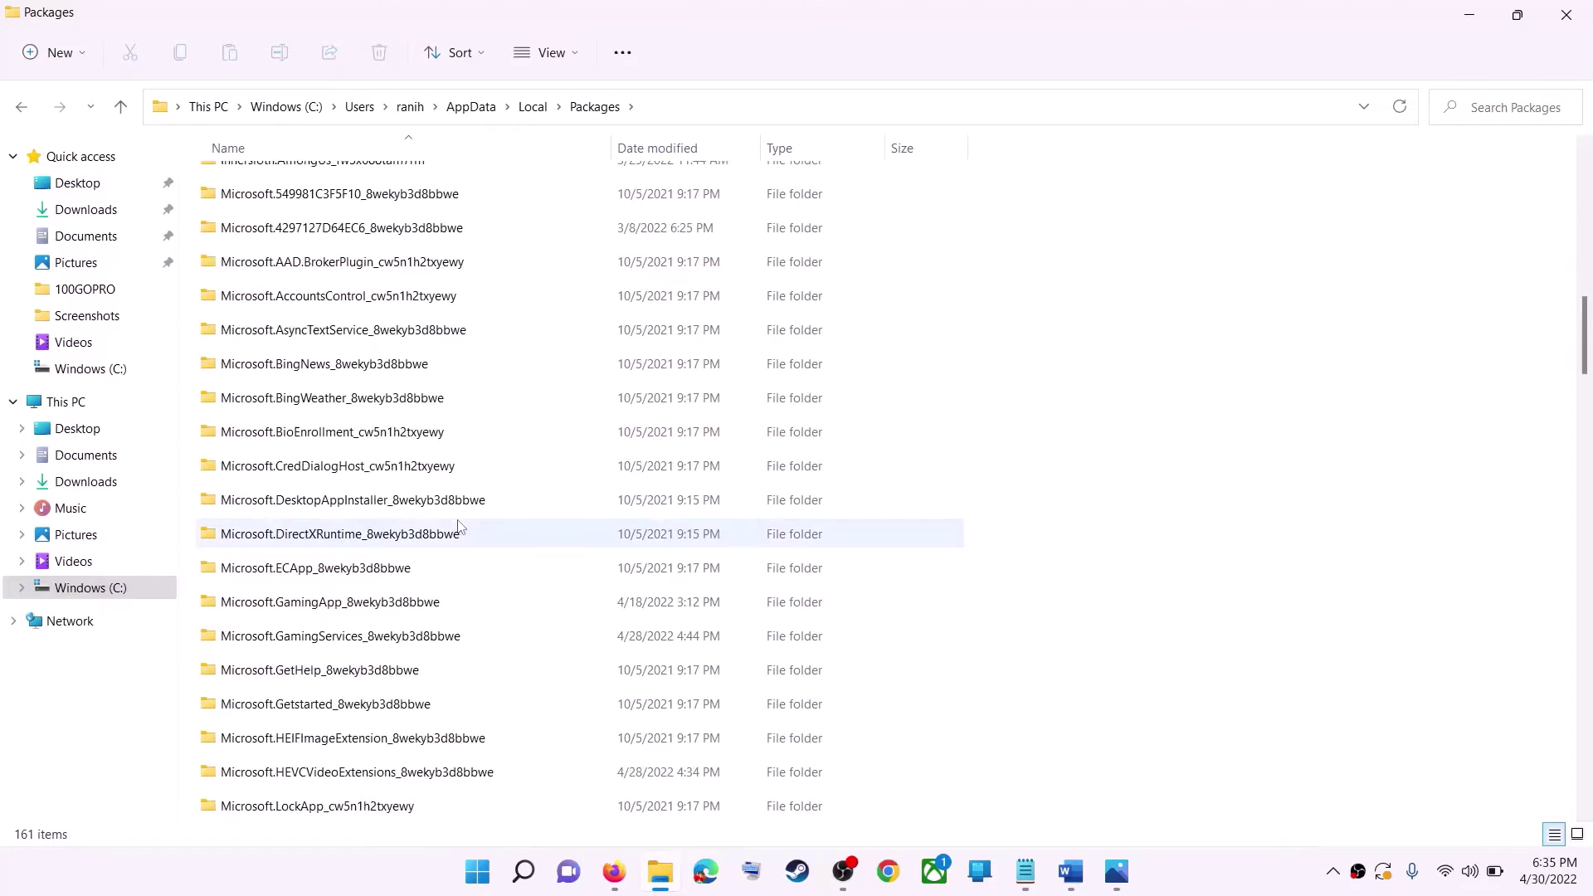
key(alt+Tab)
key(alt+Tab)
scroll(431, 567, down, 12)
scroll(430, 568, down, 3)
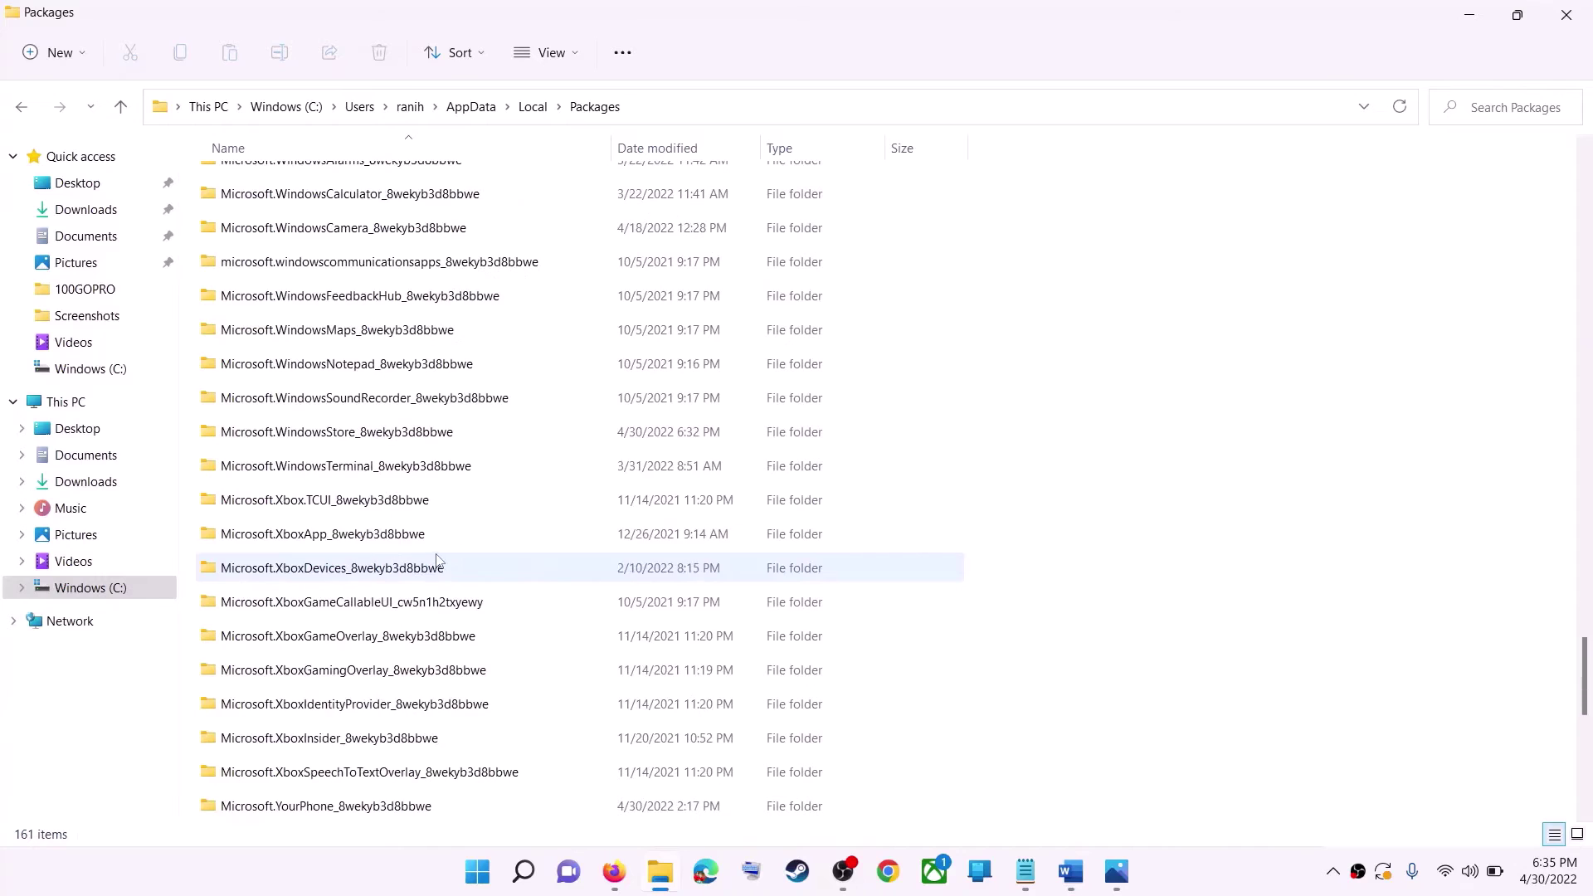
click(349, 442)
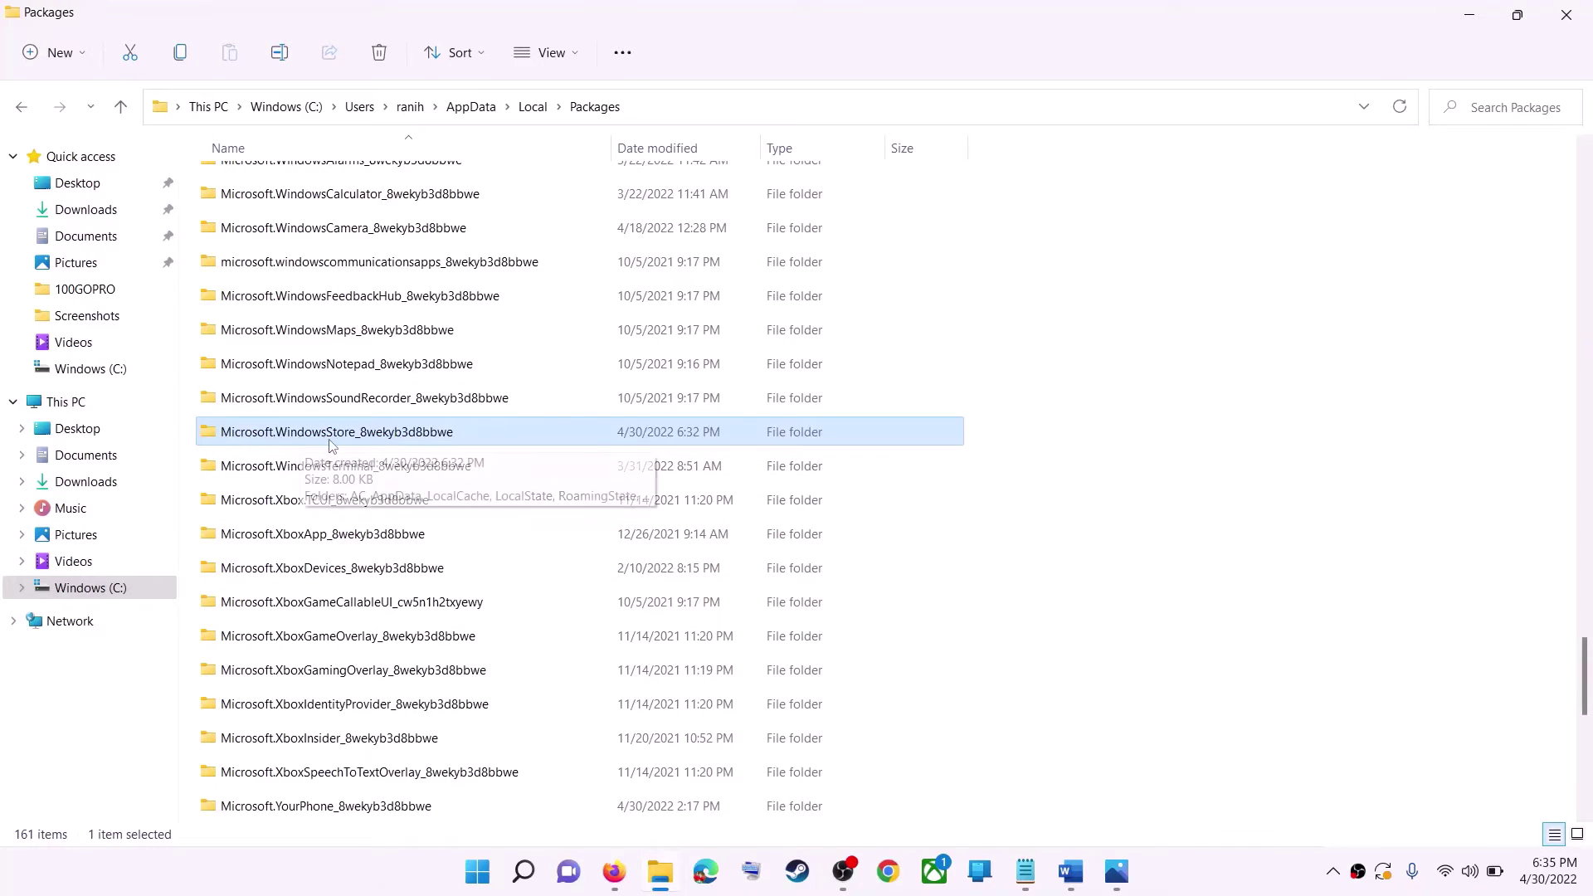
click(432, 433)
click(486, 433)
click(510, 434)
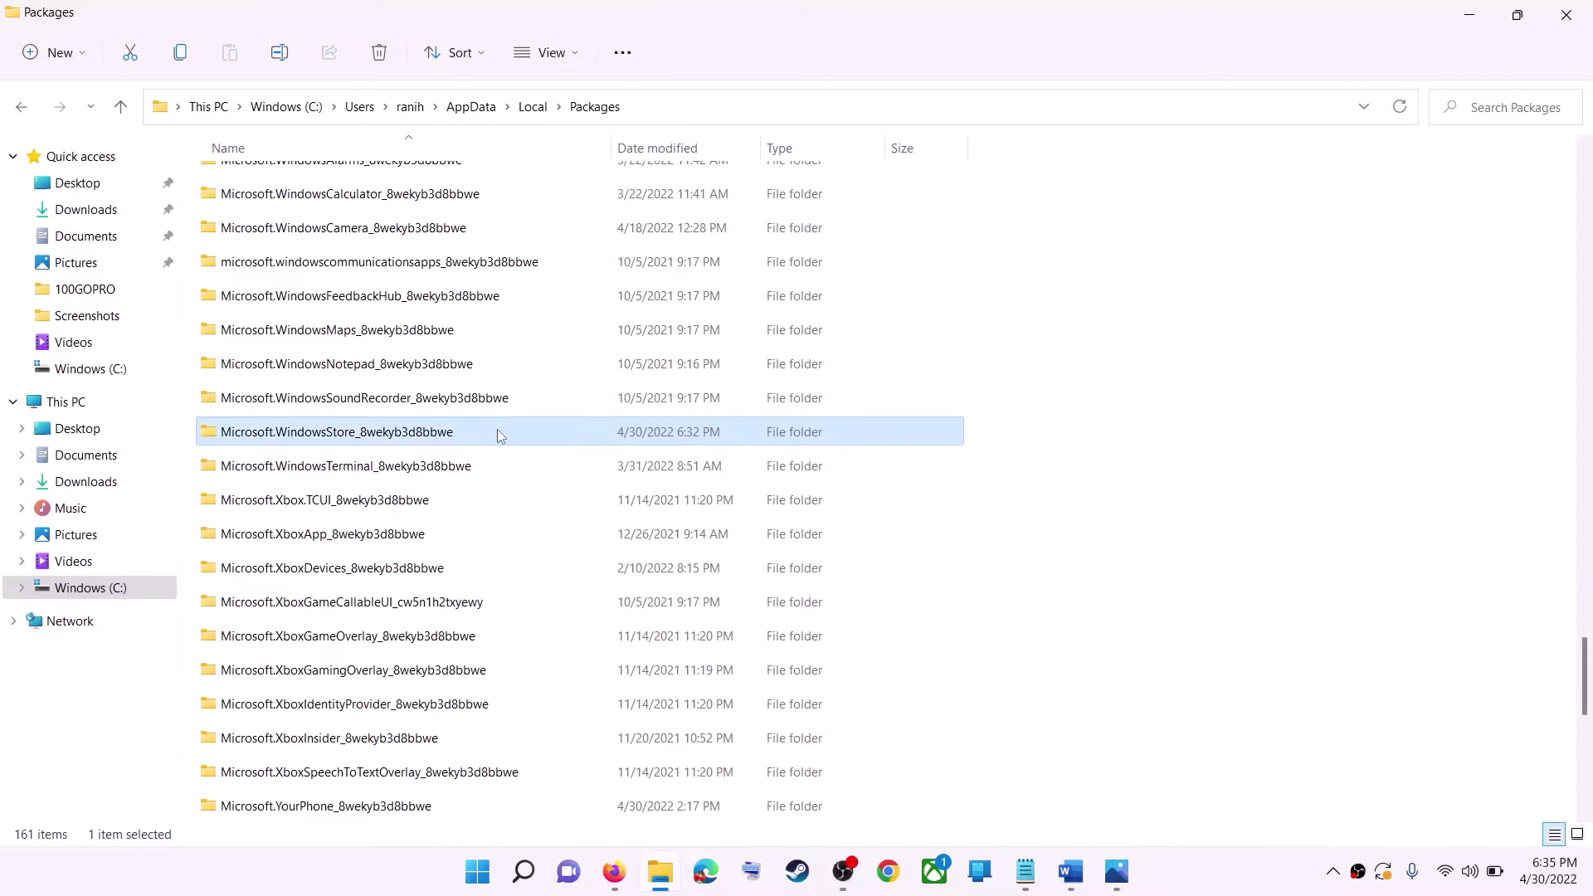
double_click(496, 432)
Delete the LocalCache folder from the Microsoft Store package folder
click(348, 258)
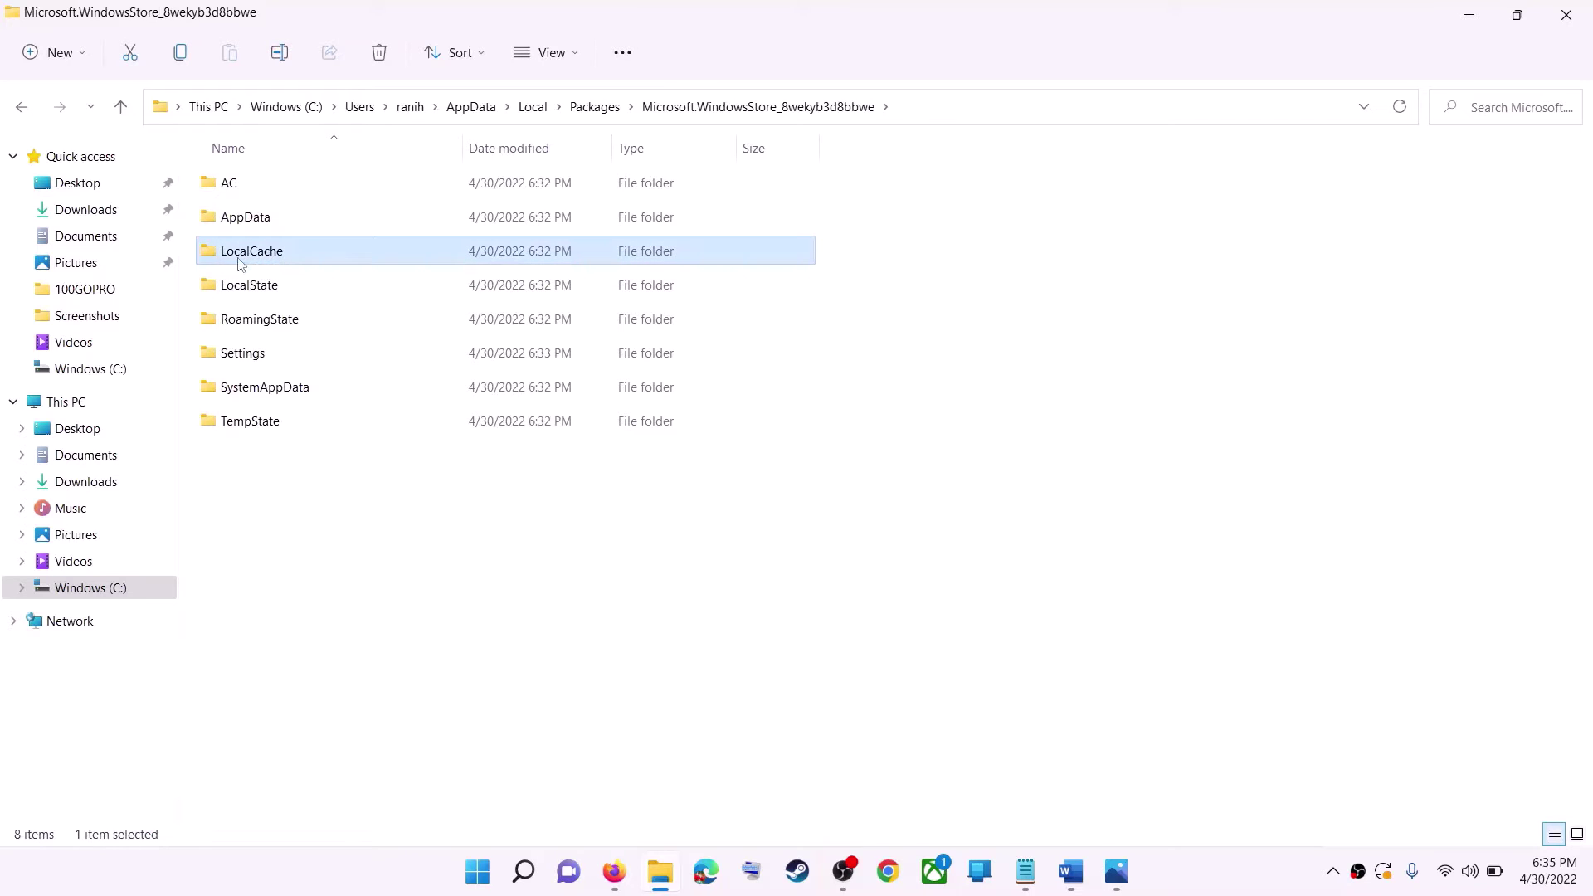
right_click(320, 263)
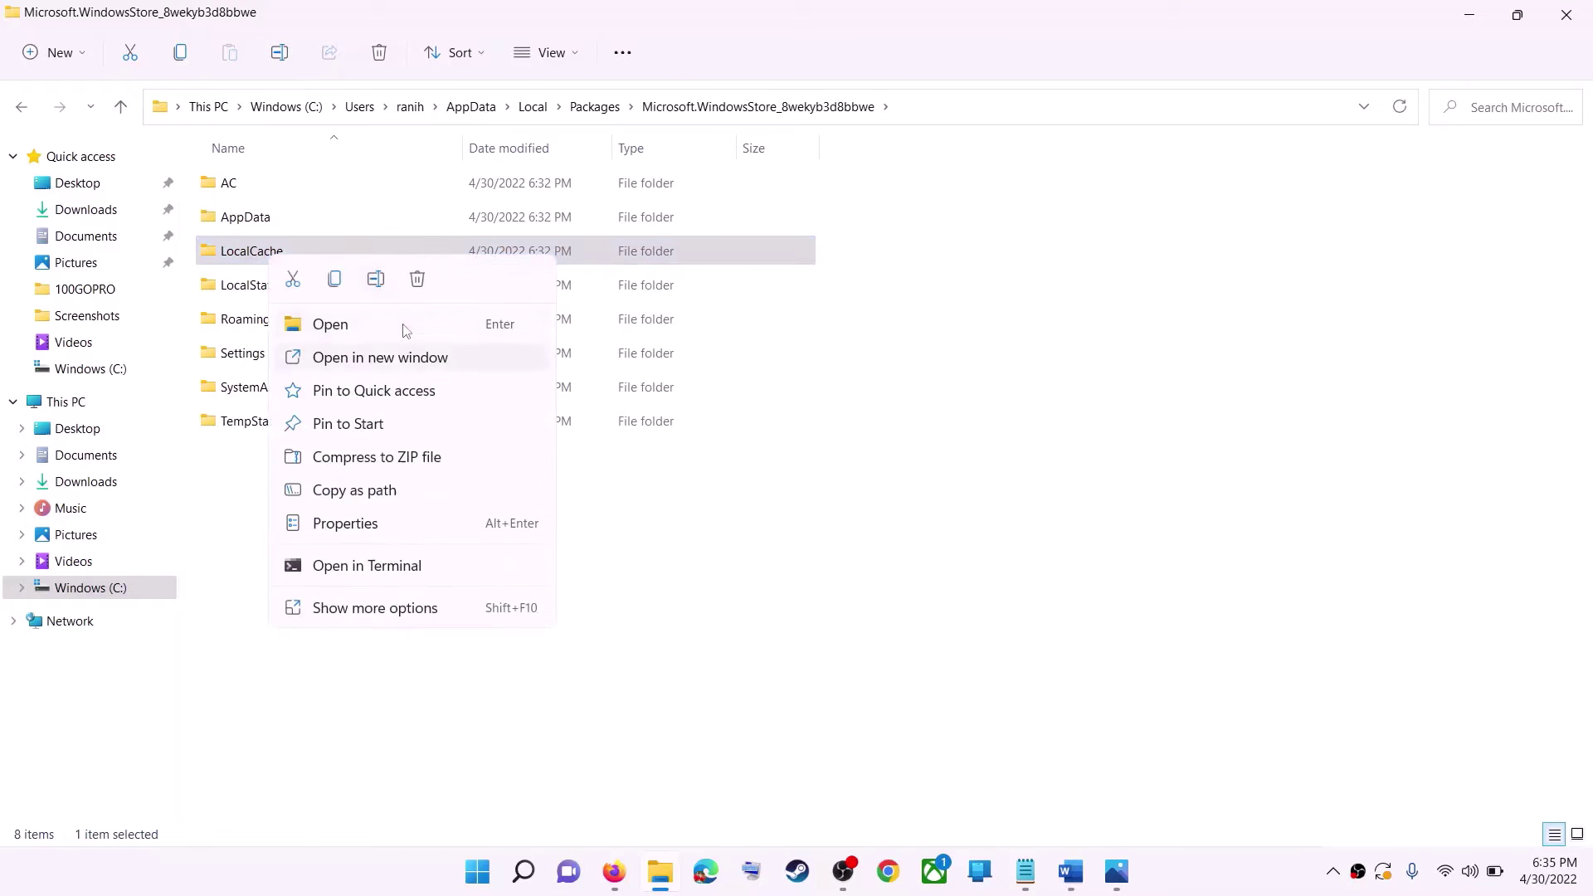
click(410, 285)
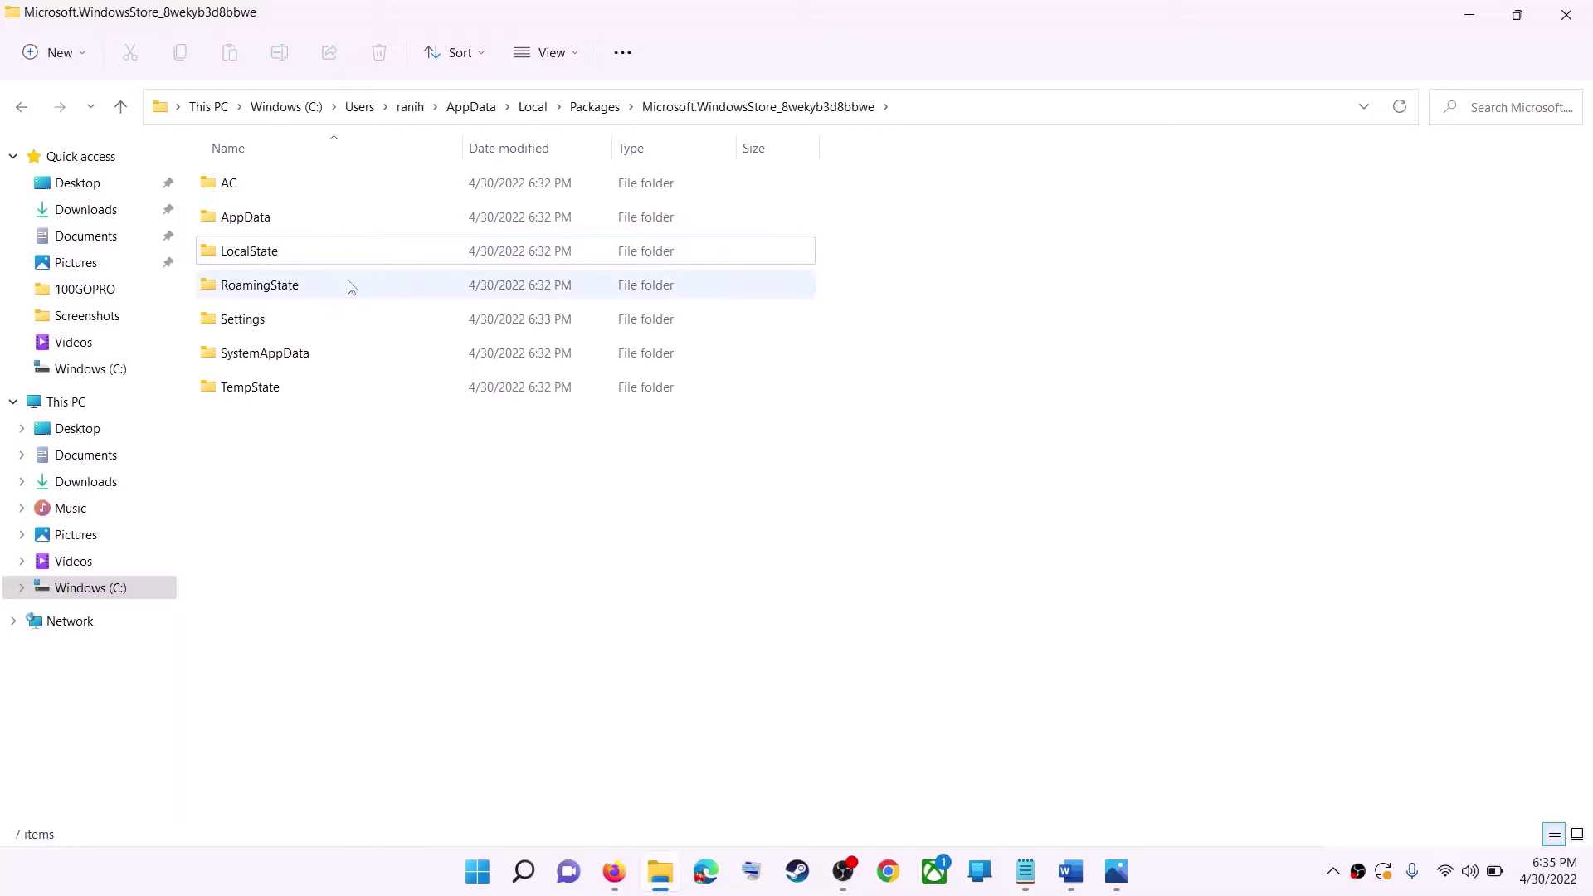
click(485, 880)
click(1054, 800)
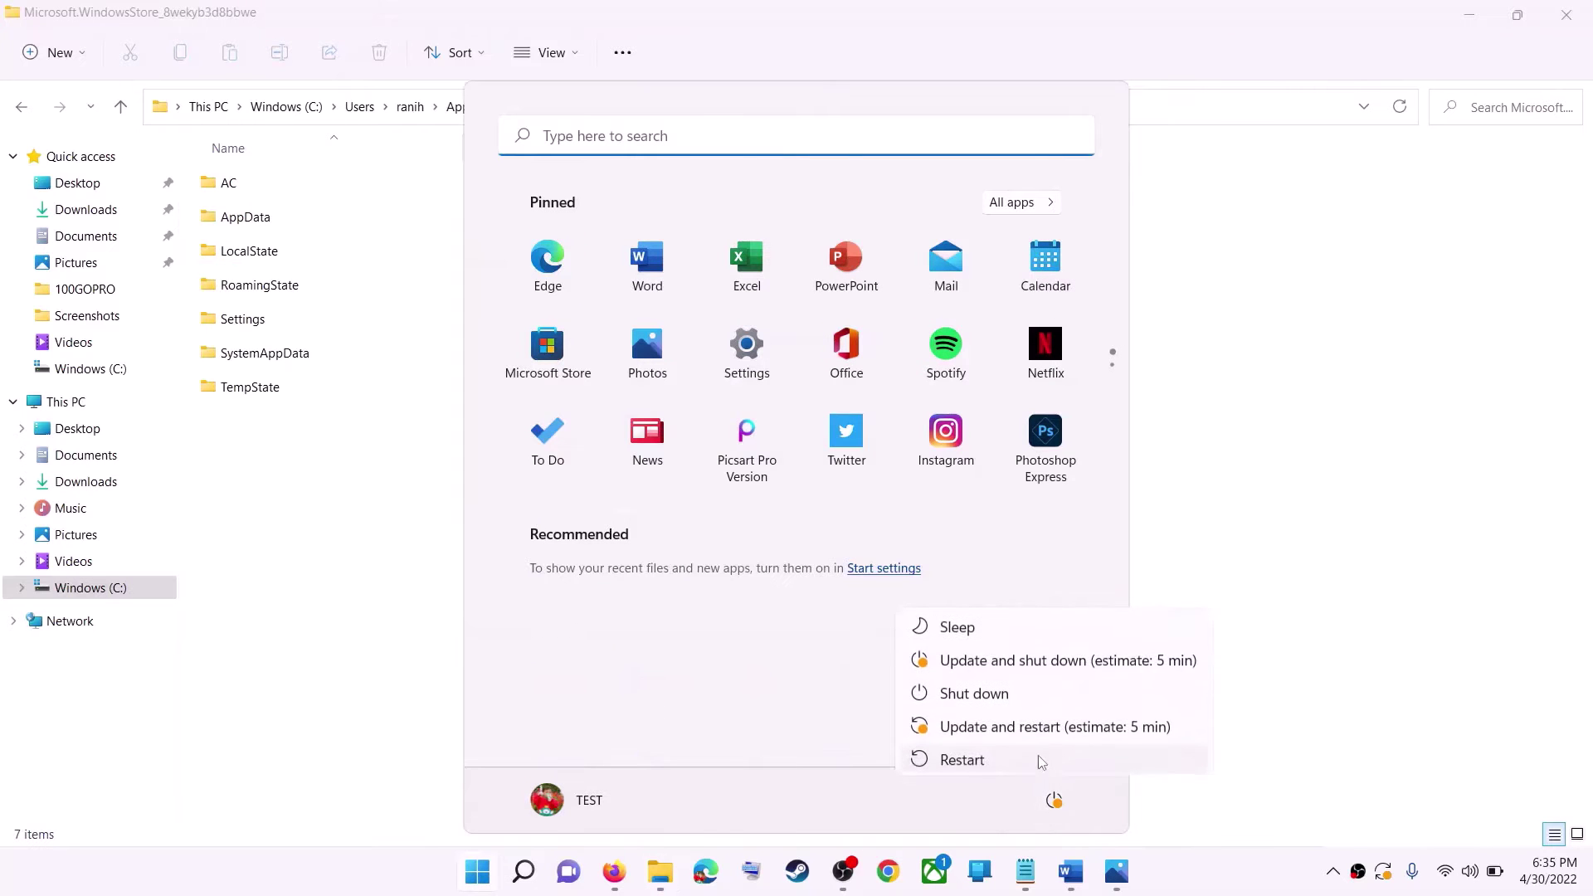
key(Escape)
Return from File Explorer to Step 5 in the Word document and clear the text selection
click(1337, 436)
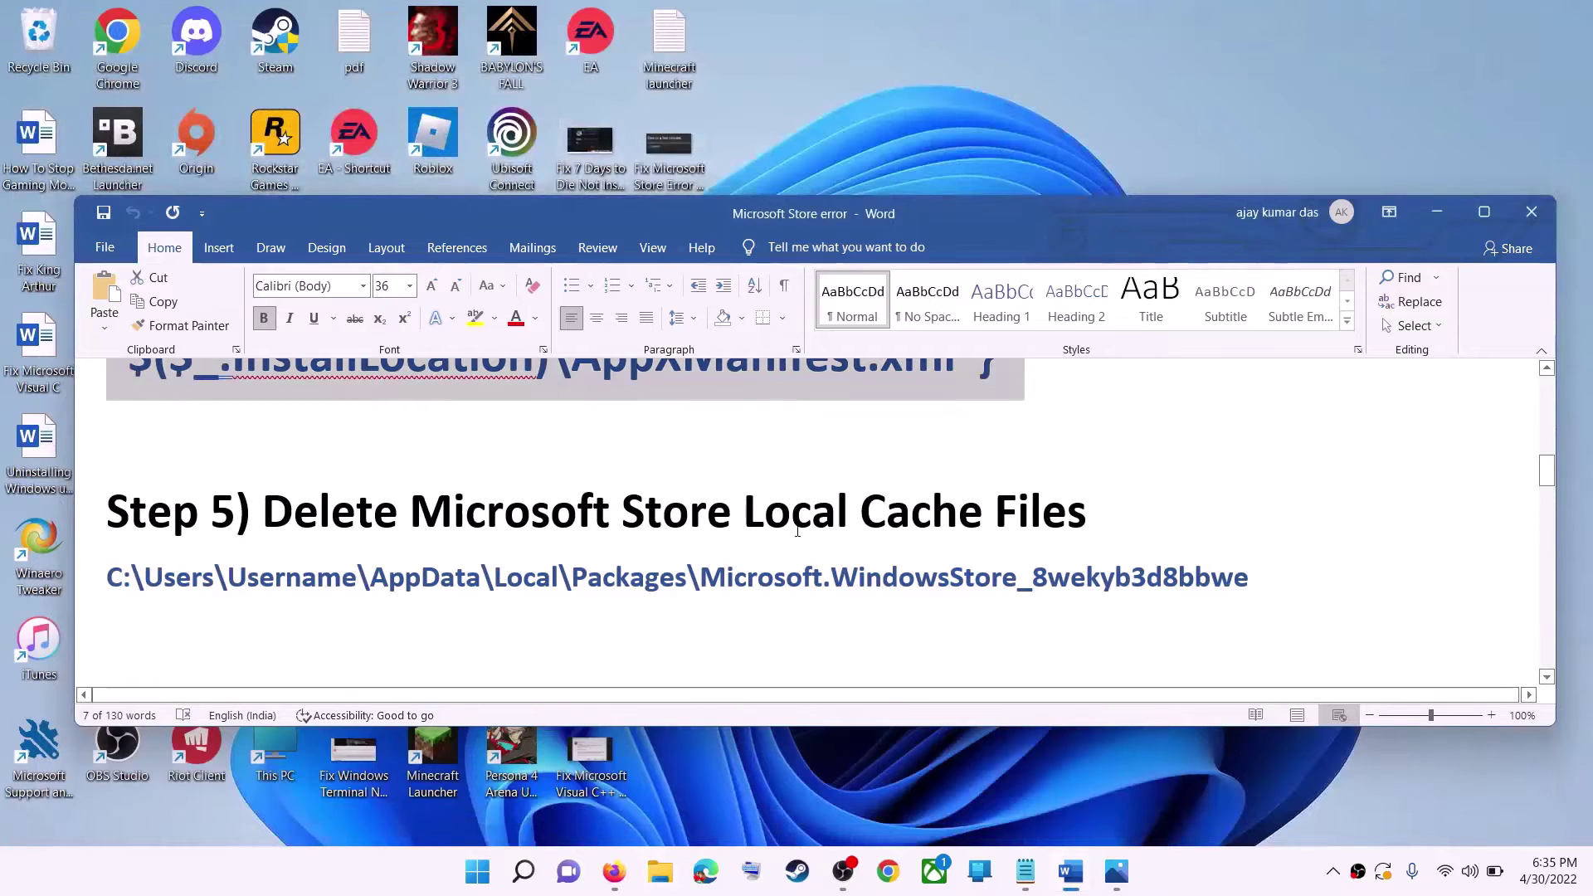
click(400, 510)
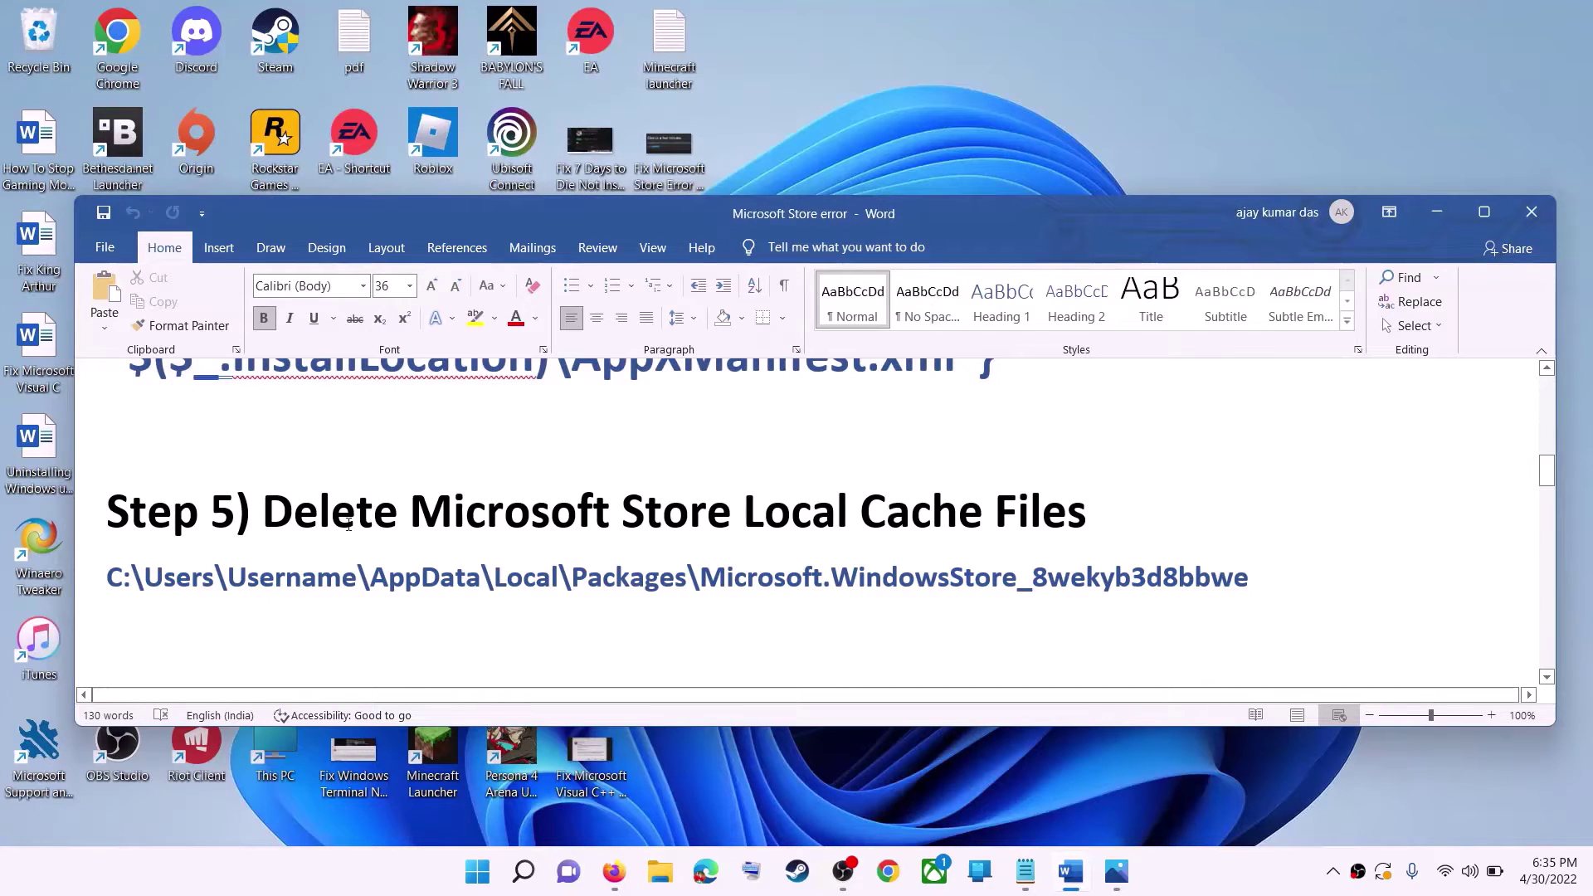
Go to Step 6 in the Word document and highlight the text "Get Updates in store library"
scroll(824, 567, down, 3)
scroll(824, 566, up, 1)
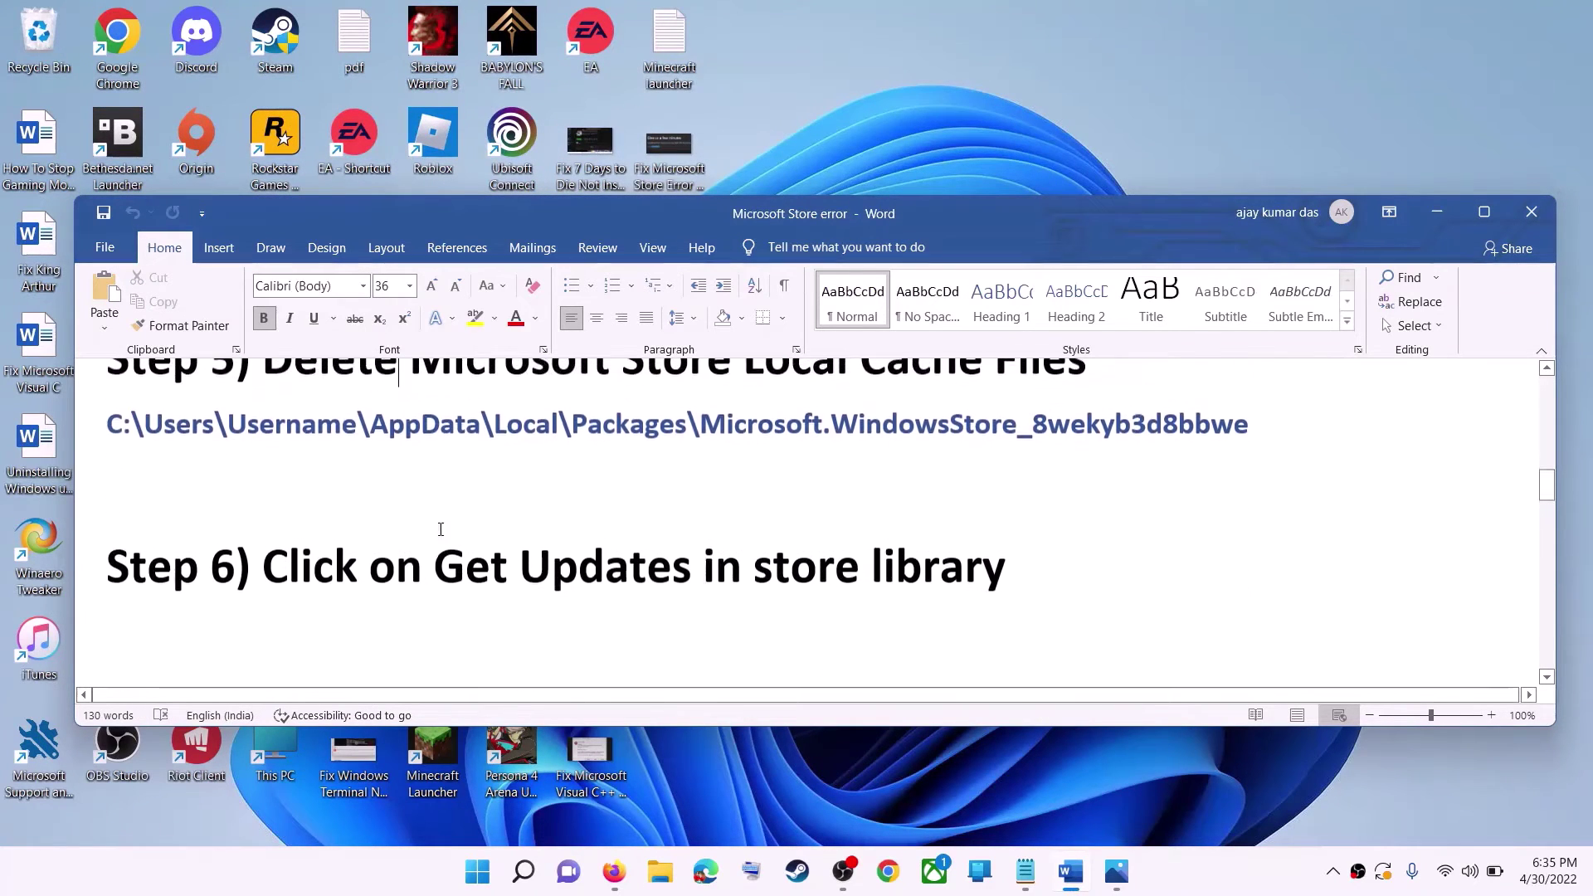
drag(824, 567, 1049, 569)
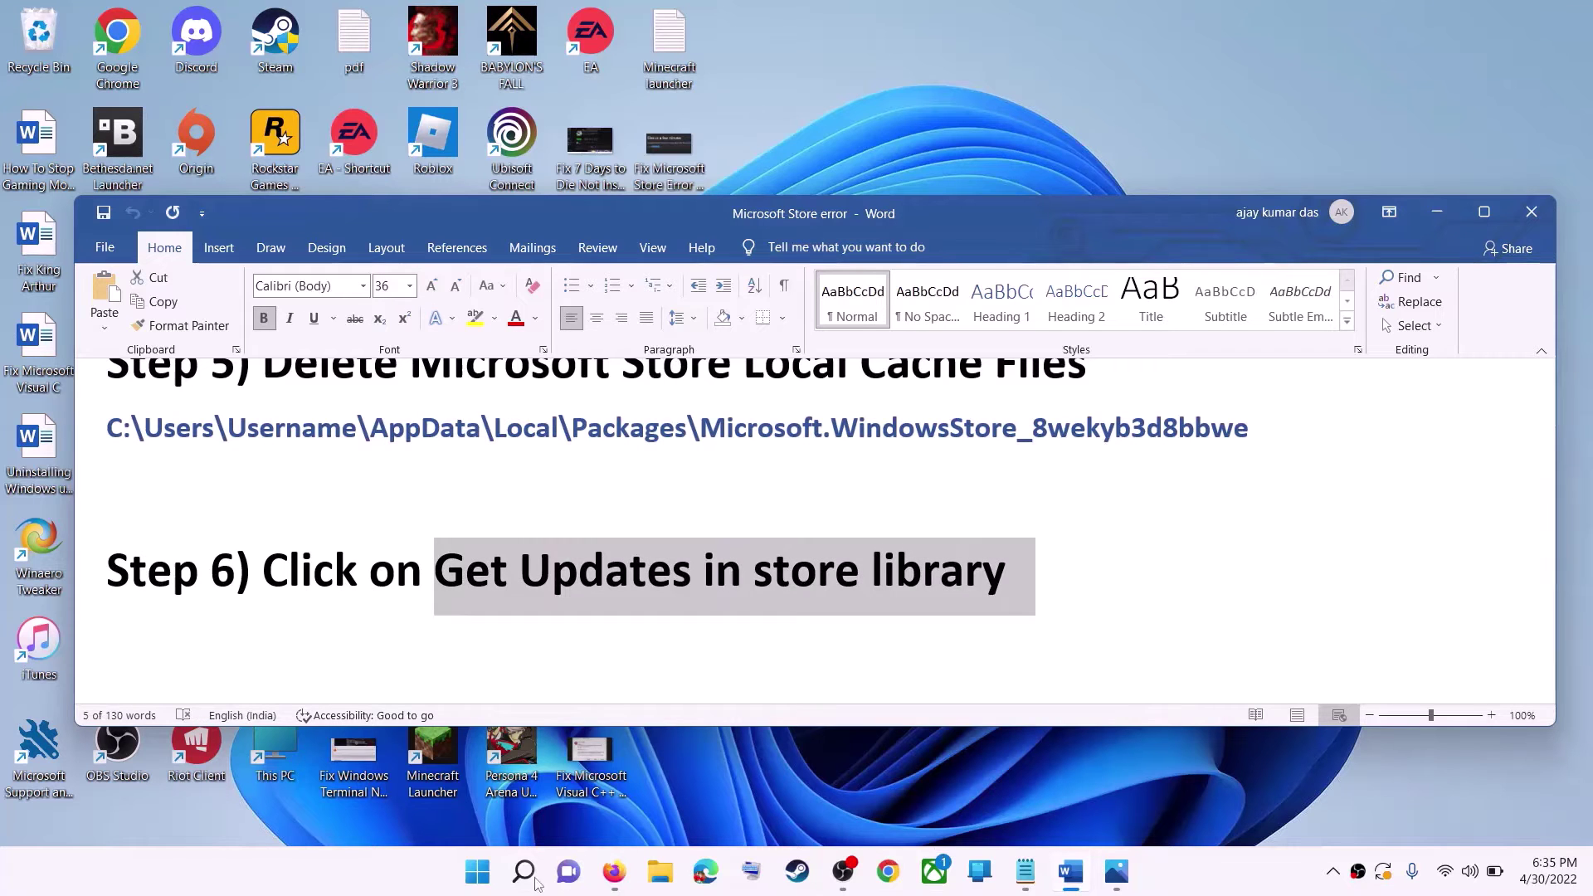
Search Windows for "store", launch the Microsoft Store and try to maximize its window
click(481, 876)
text(store)
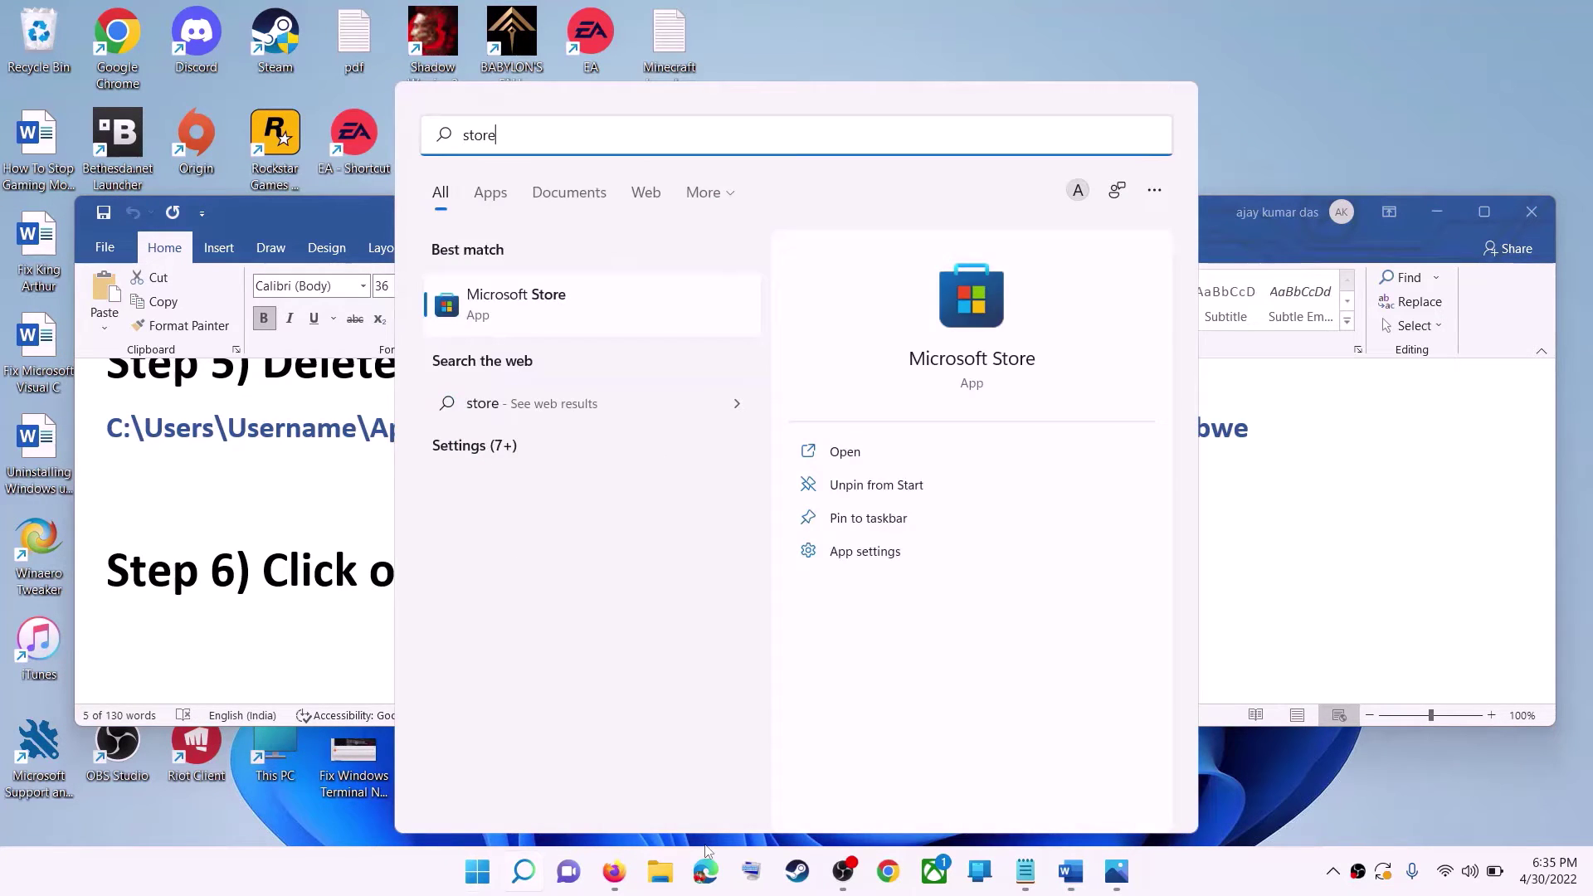
key(Return)
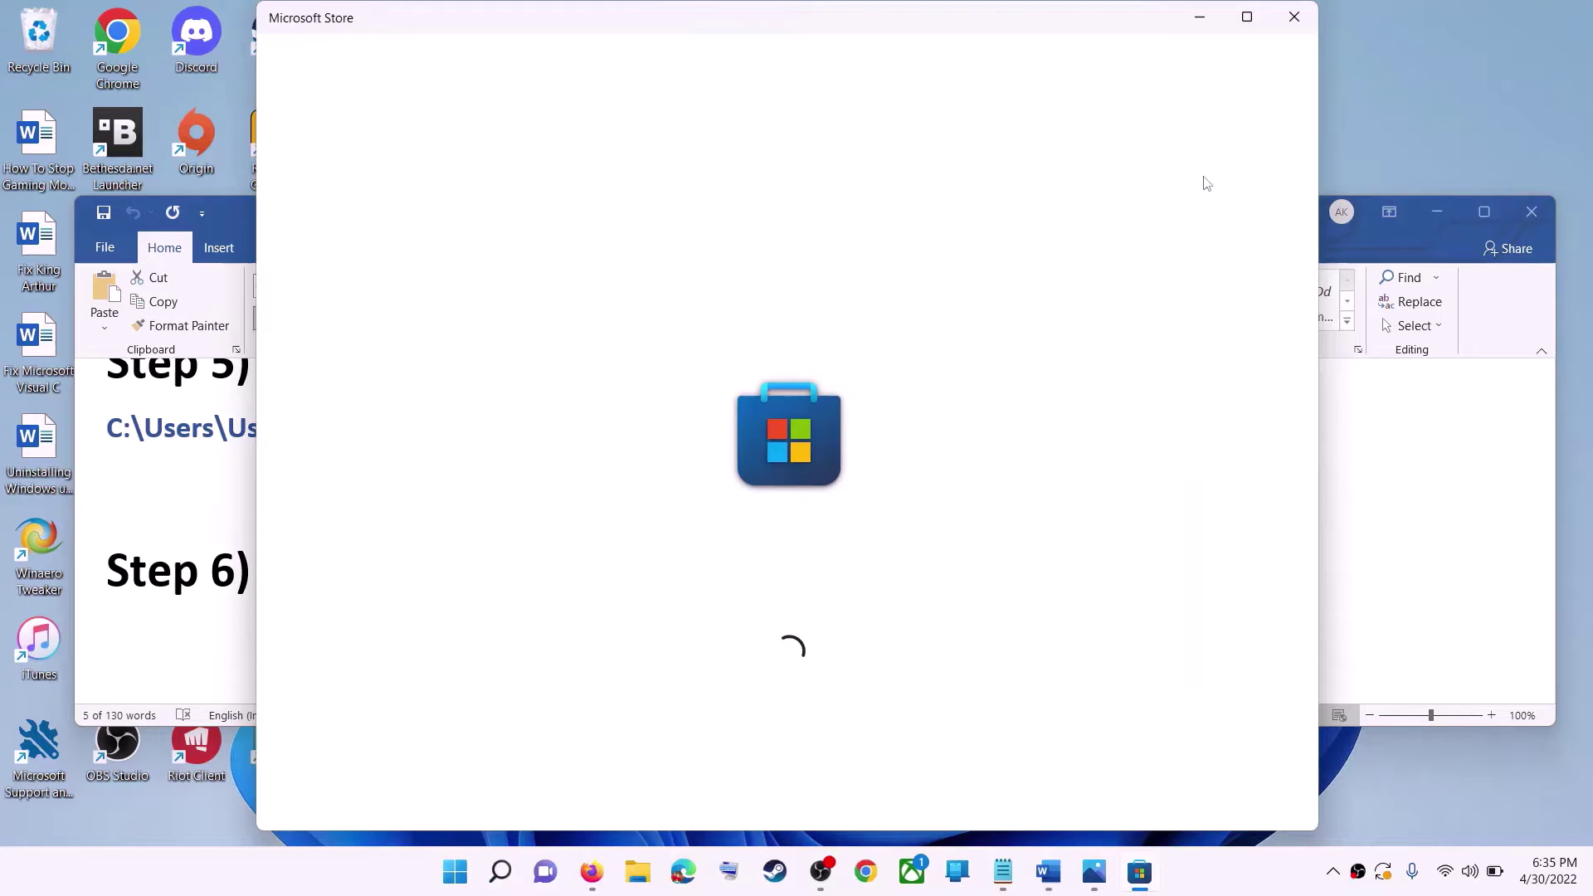
click(1247, 25)
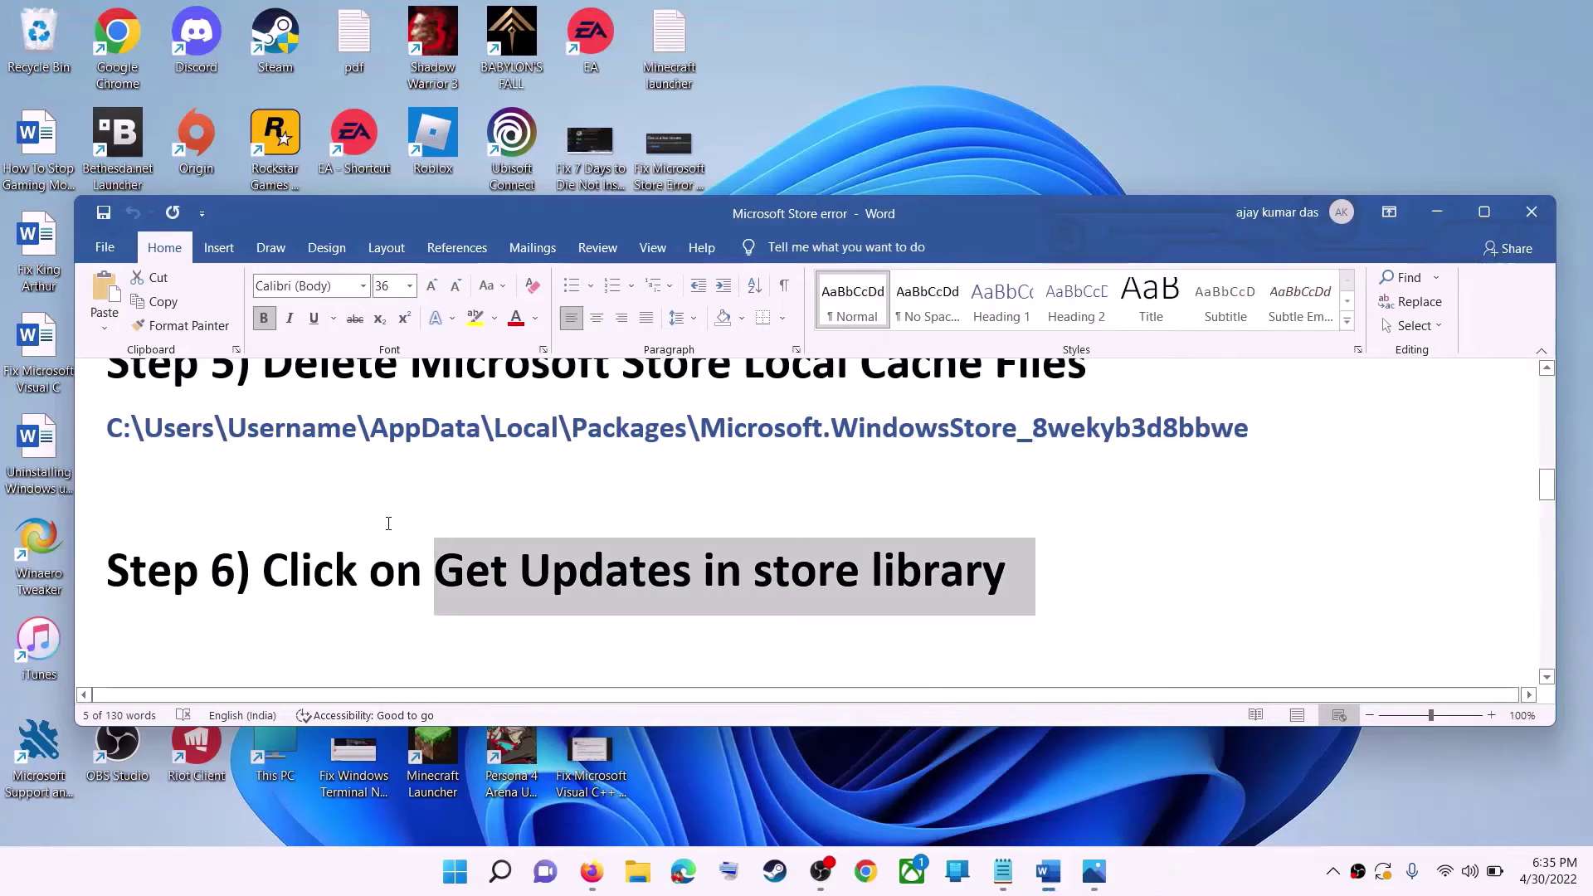
Launch the Microsoft Store again, open its Library with the updates and downloads, and minimize the window
click(478, 871)
text(store)
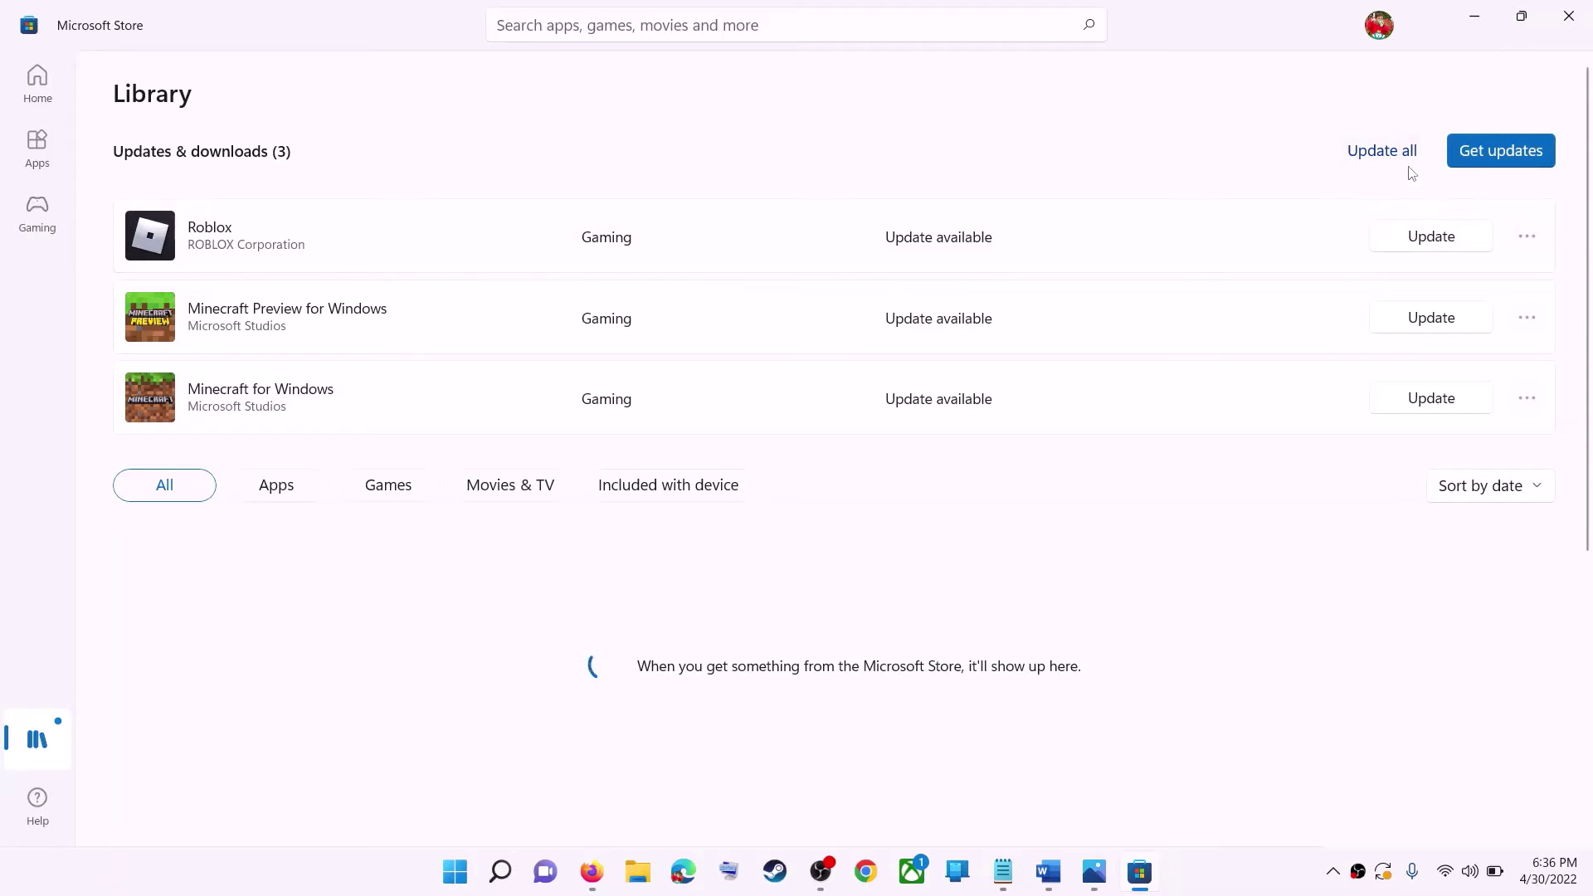
click(1475, 18)
Review Step 6 in the Word document and move on to Step 7, highlighting "Start all these services"
drag(270, 572, 1006, 572)
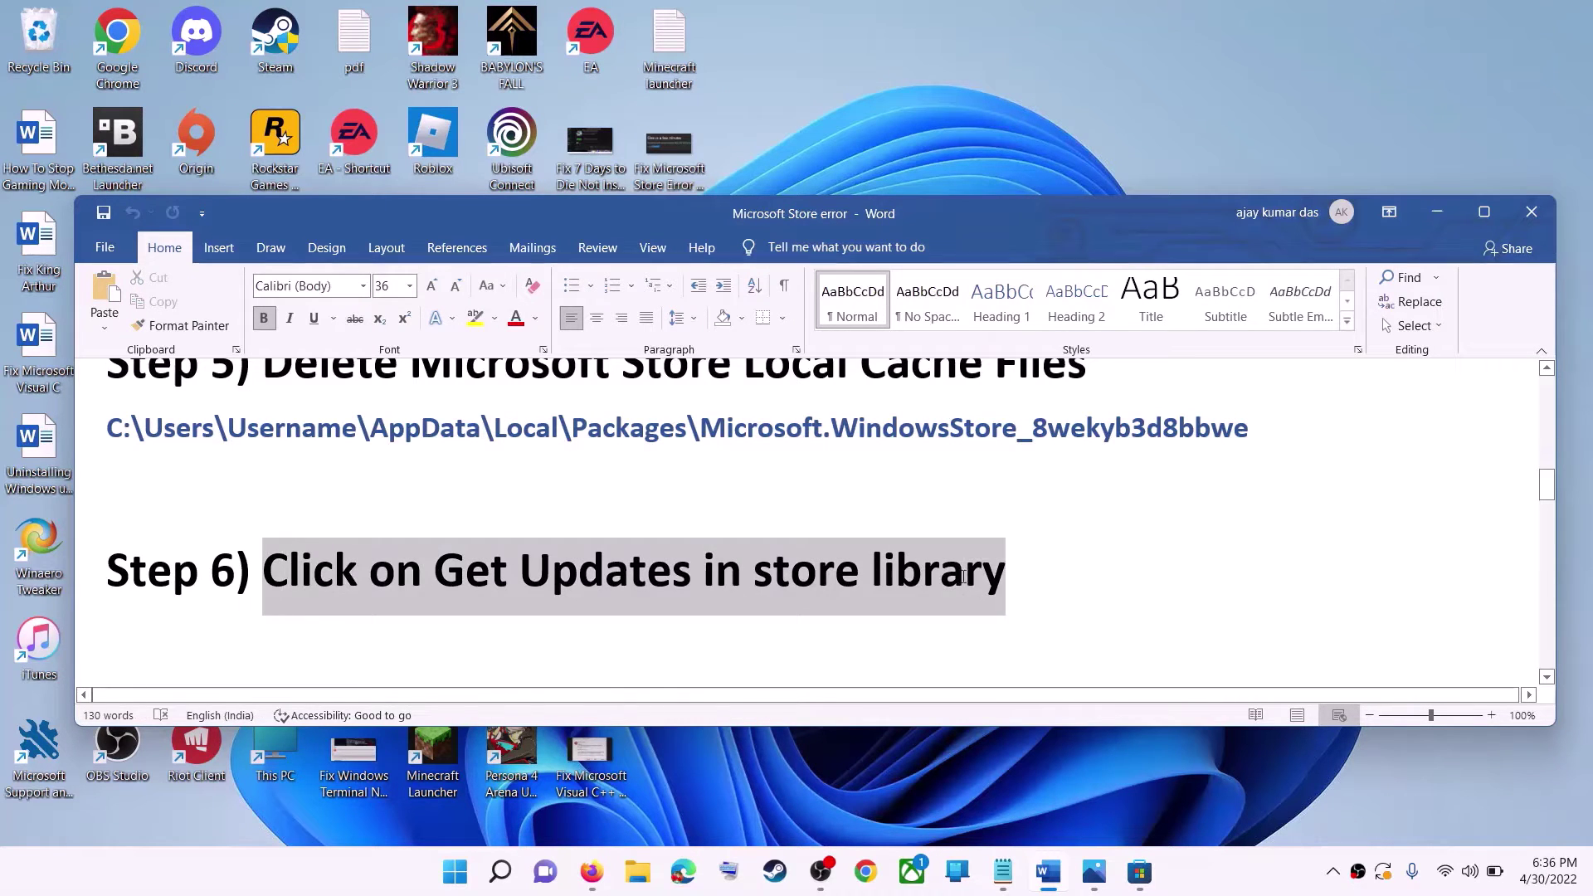
scroll(487, 576, down, 5)
scroll(492, 579, down, 1)
drag(264, 474, 723, 474)
scroll(440, 600, down, 1)
Search Windows for "services" and open the Services app
click(461, 882)
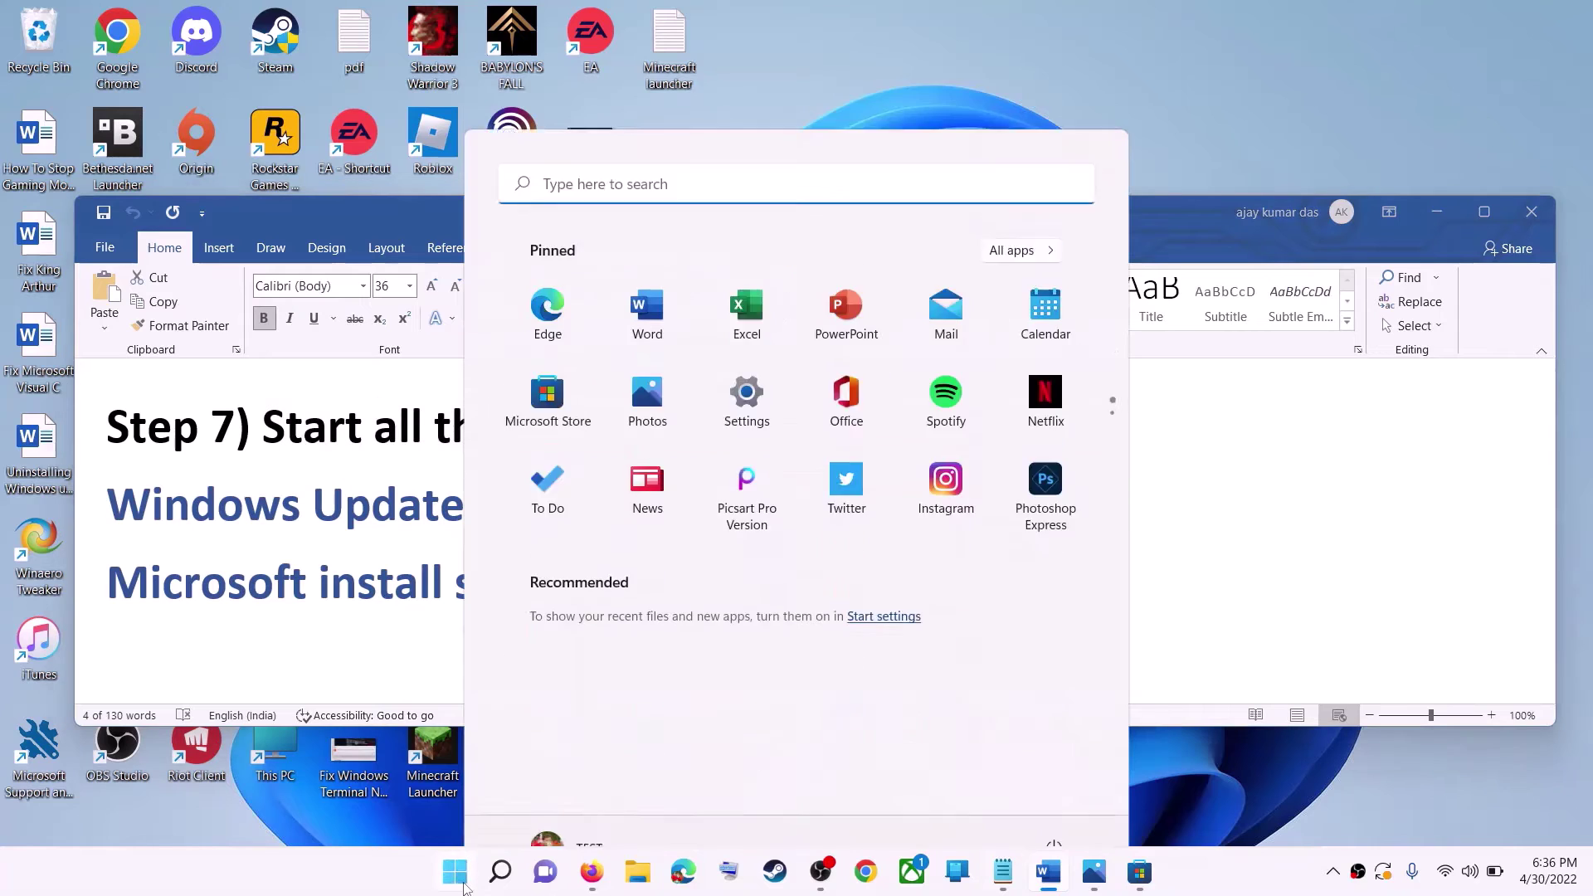
text(services)
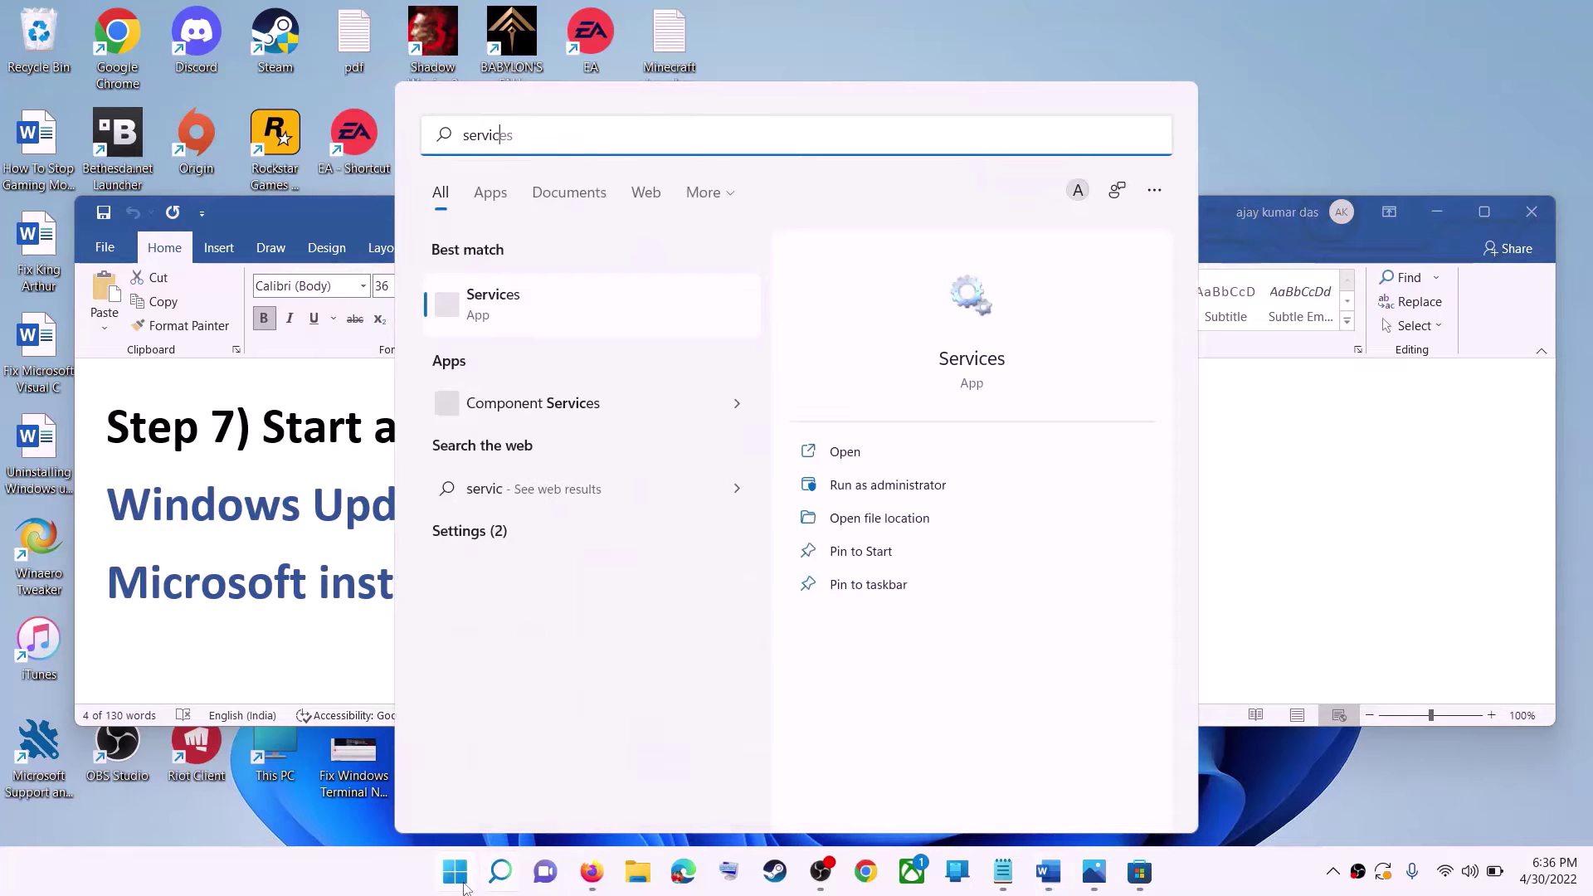
click(551, 311)
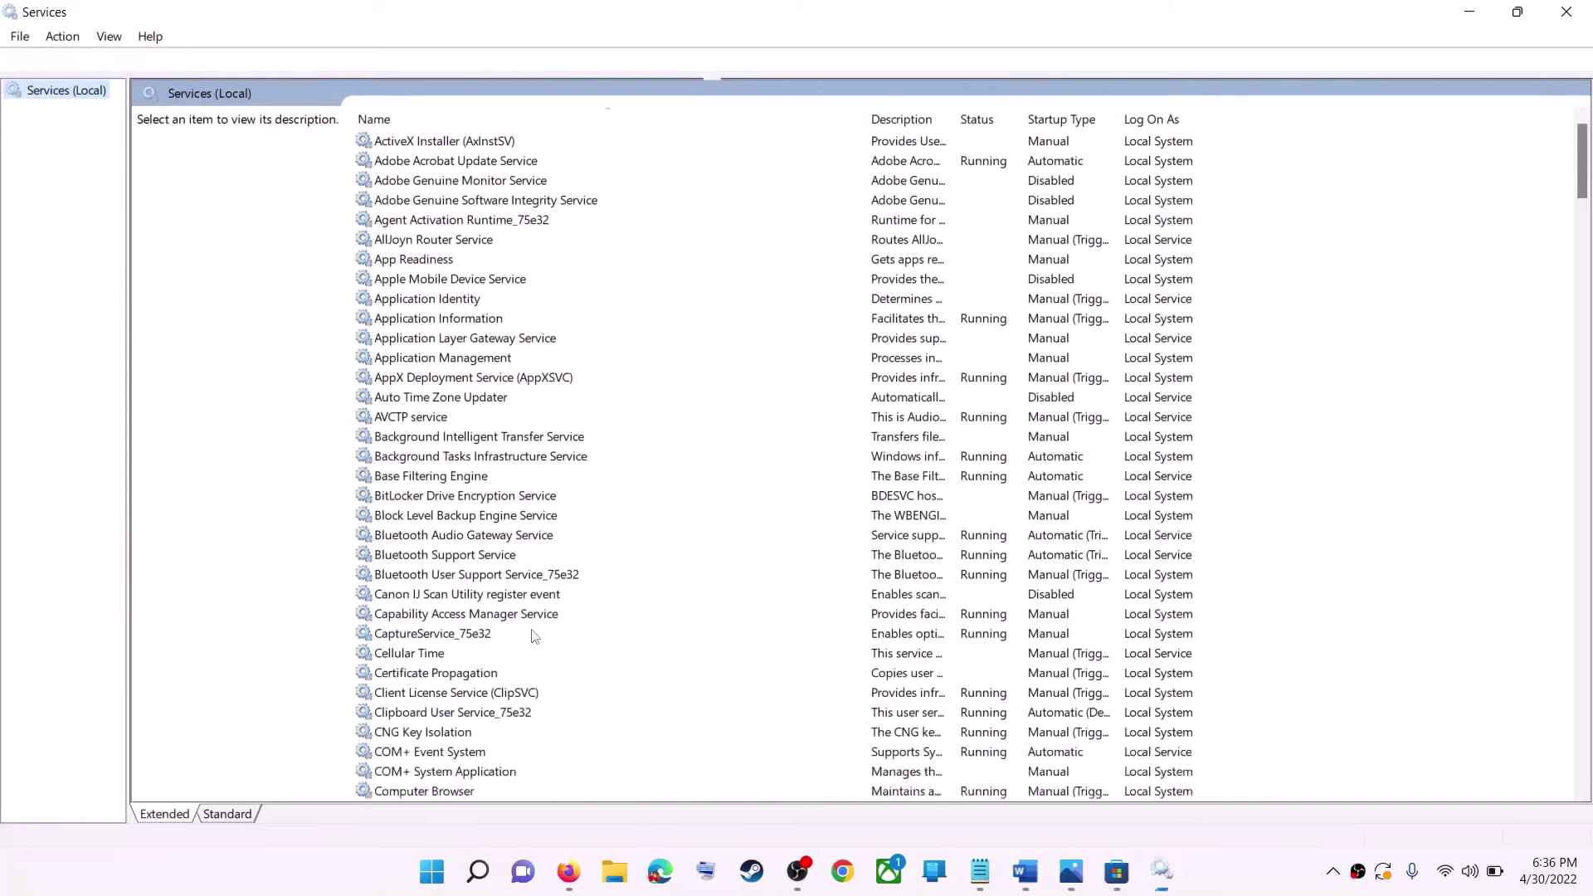
Set the Windows Update service's startup type to Automatic and restart the service
click(523, 634)
key(w)
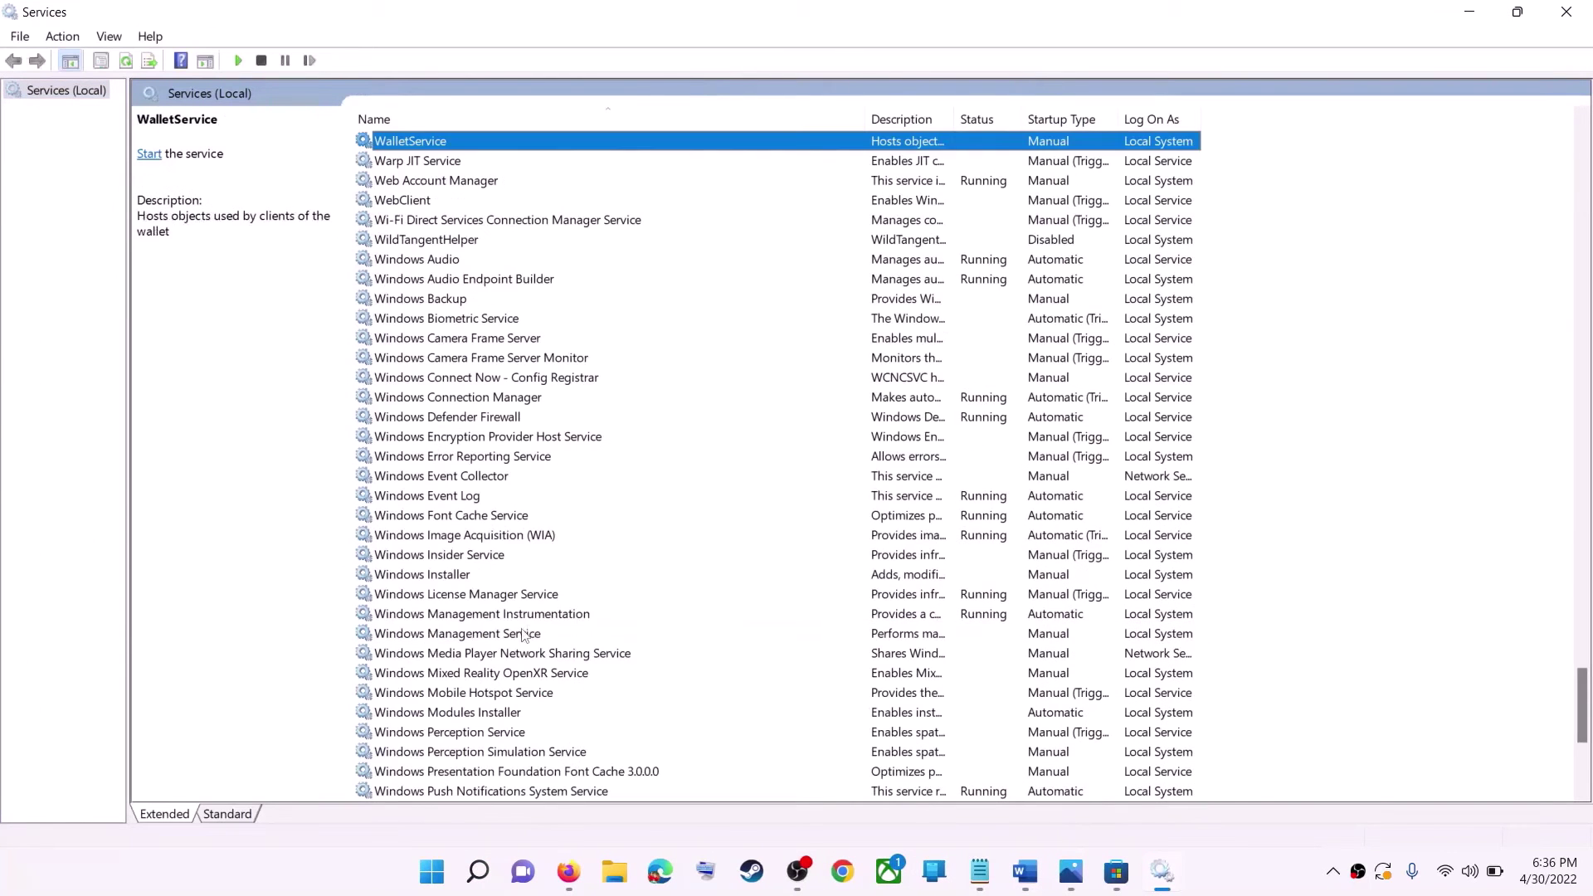
scroll(547, 676, down, 7)
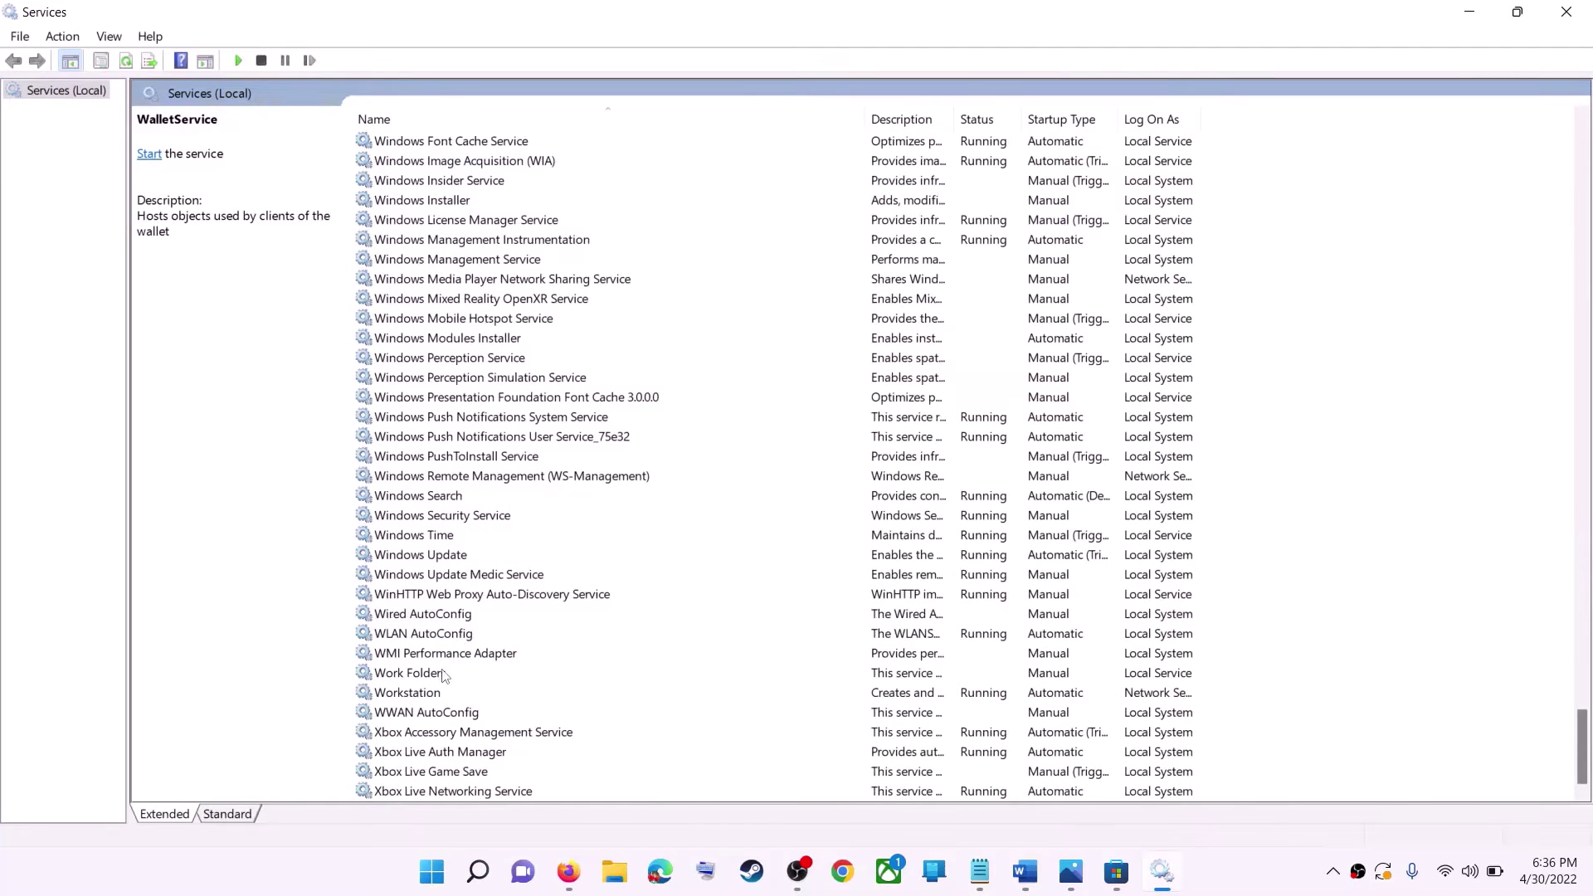
click(508, 556)
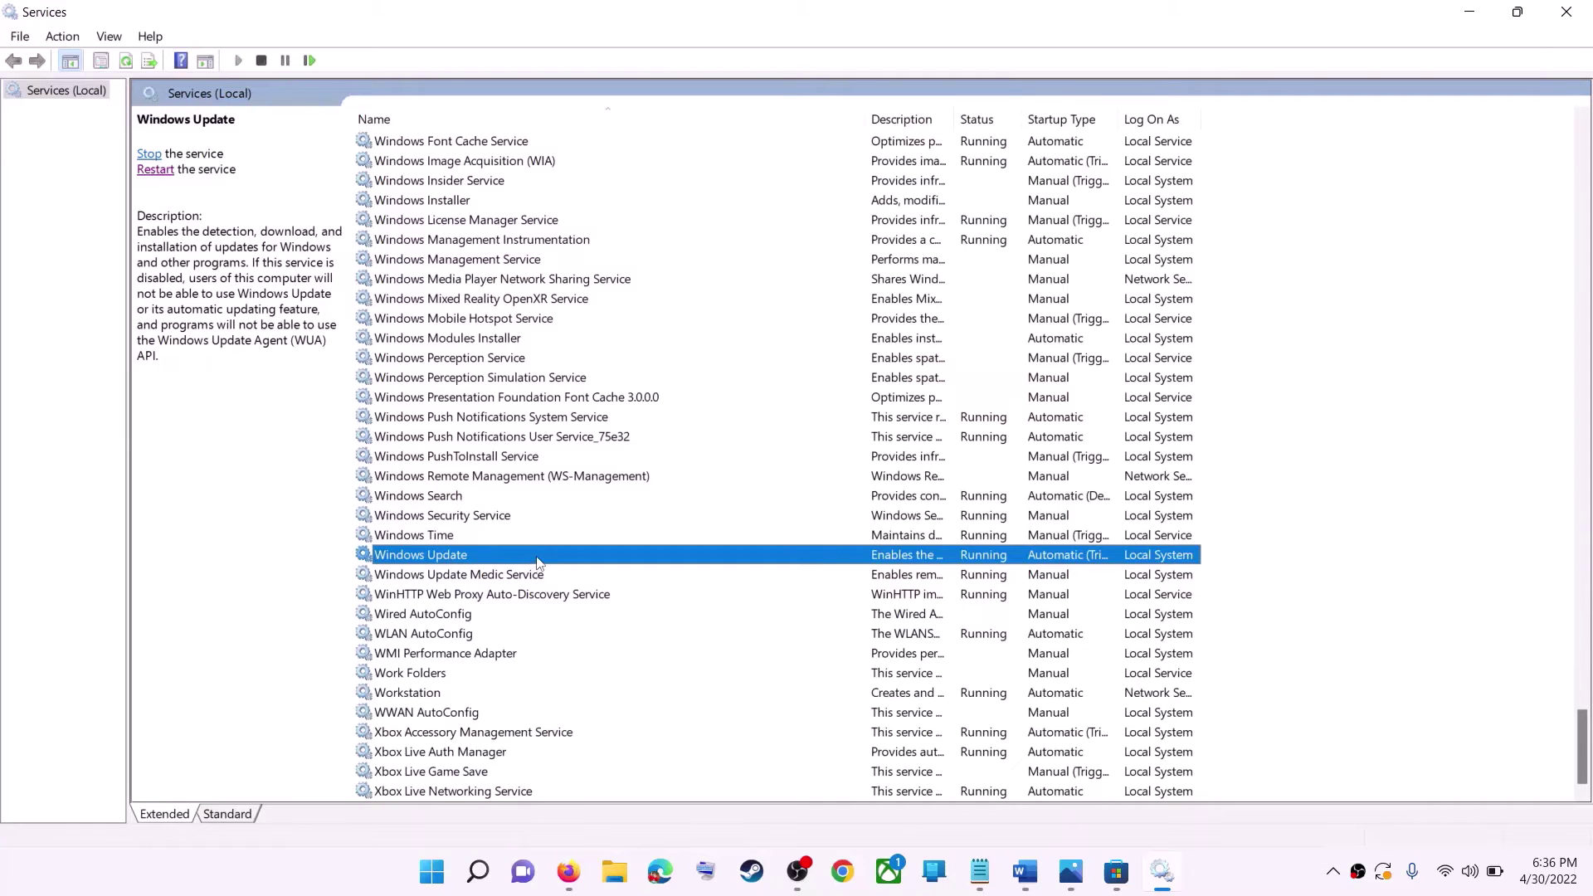
double_click(536, 562)
click(767, 410)
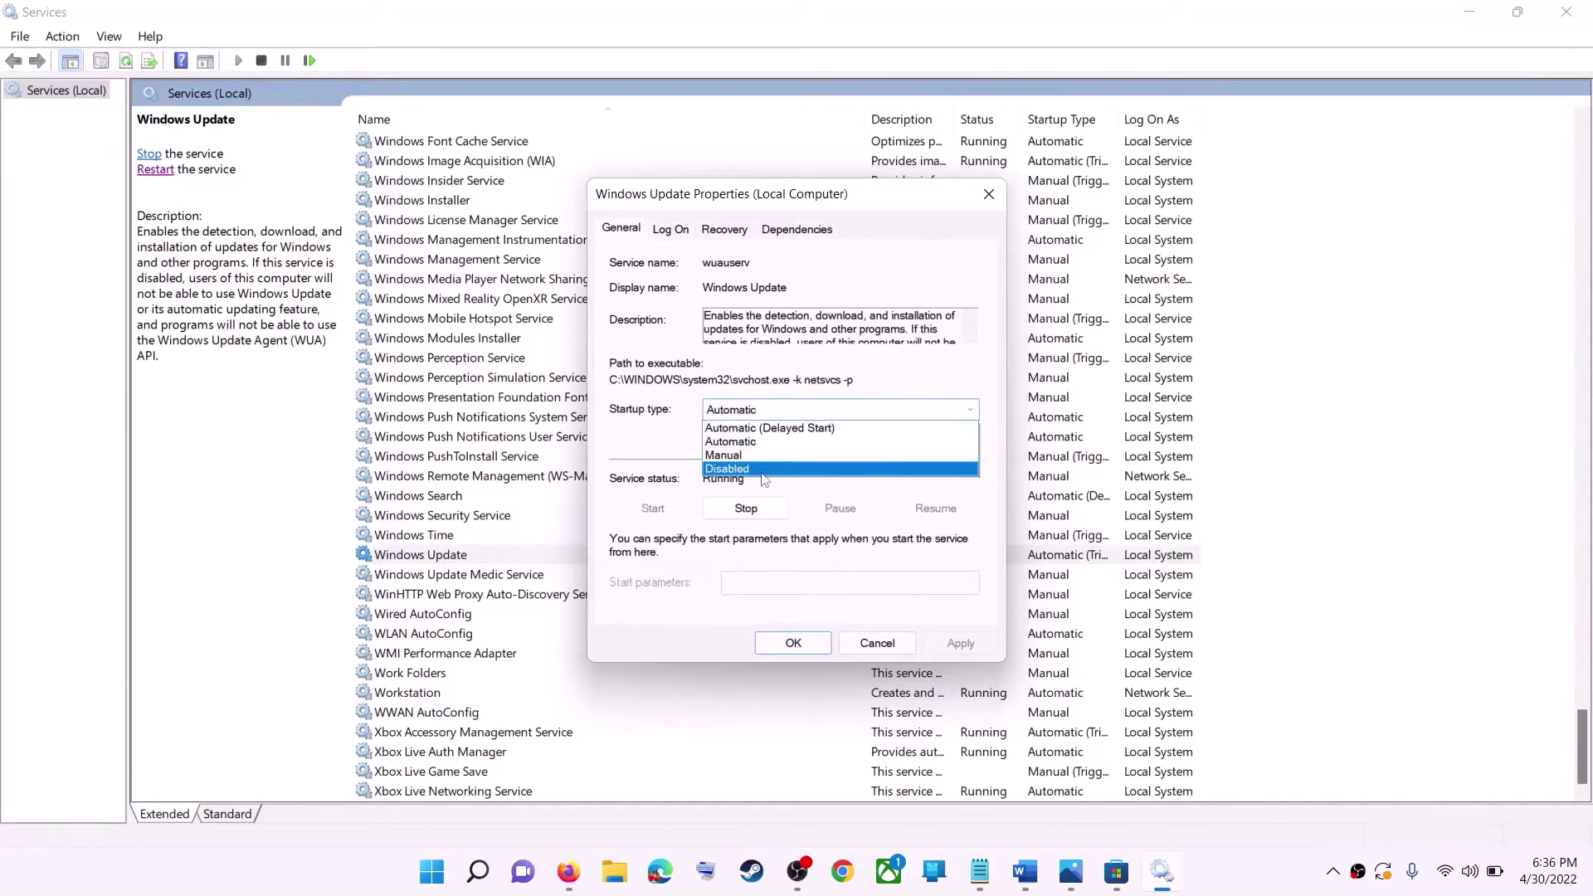
click(747, 442)
click(961, 644)
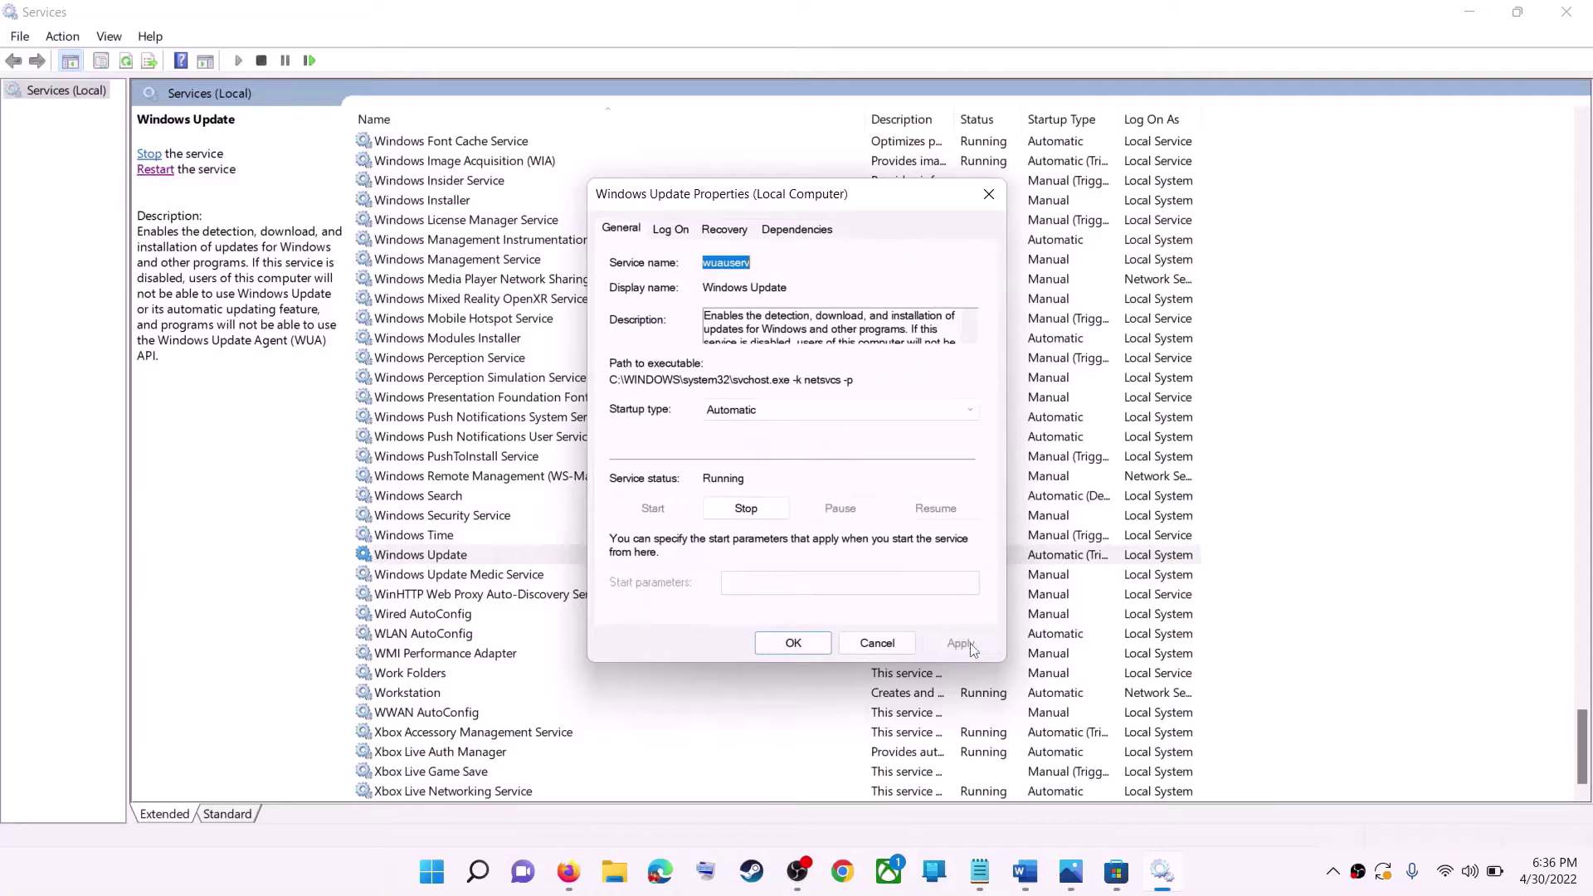
click(788, 644)
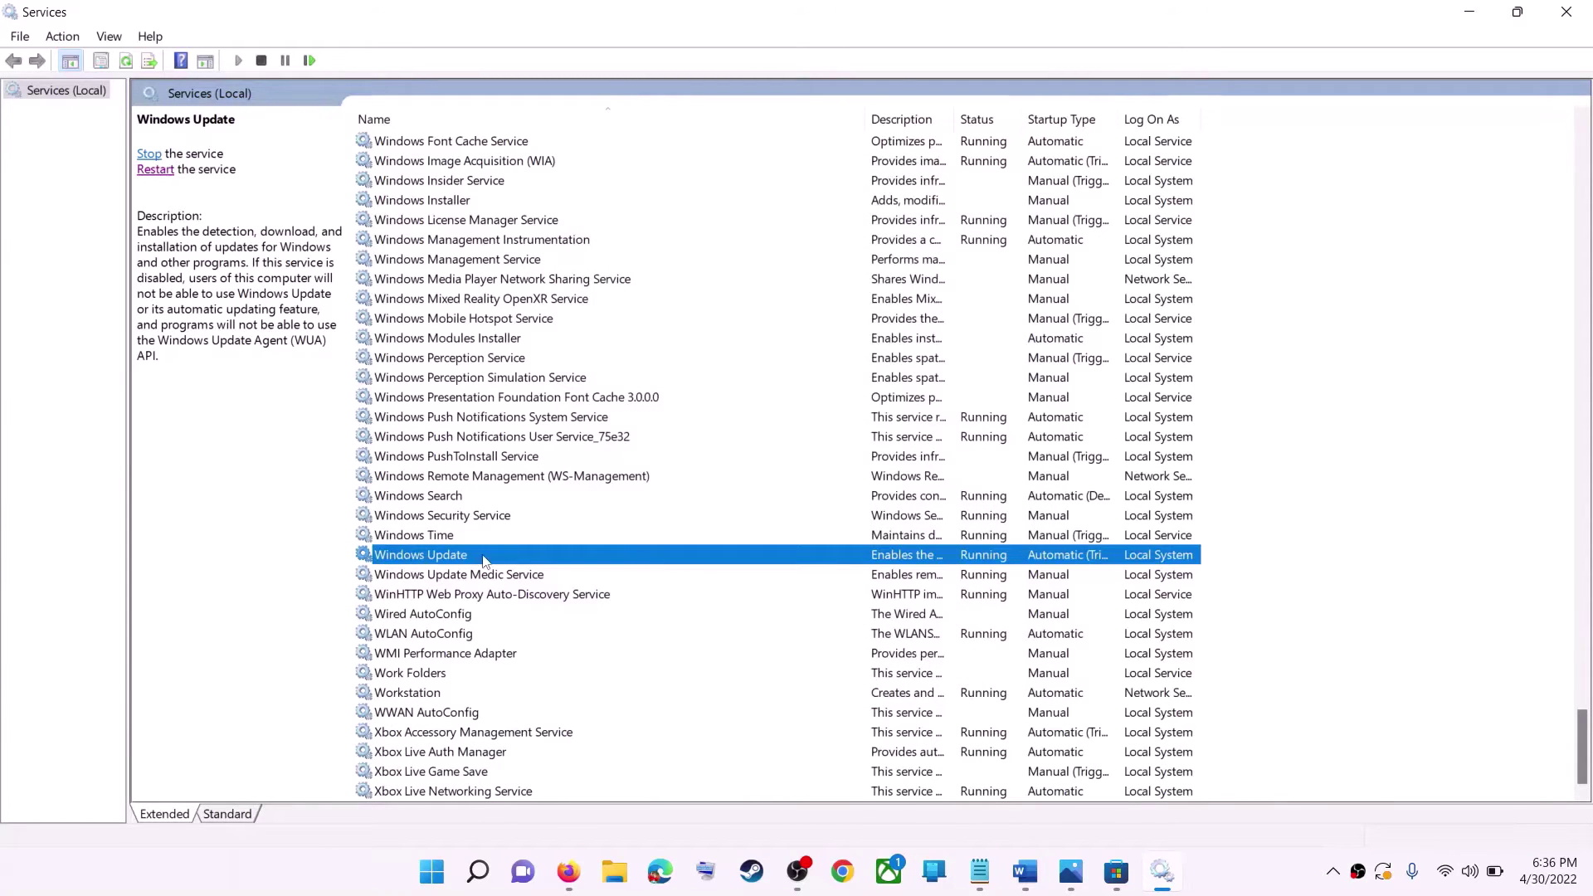
click(155, 174)
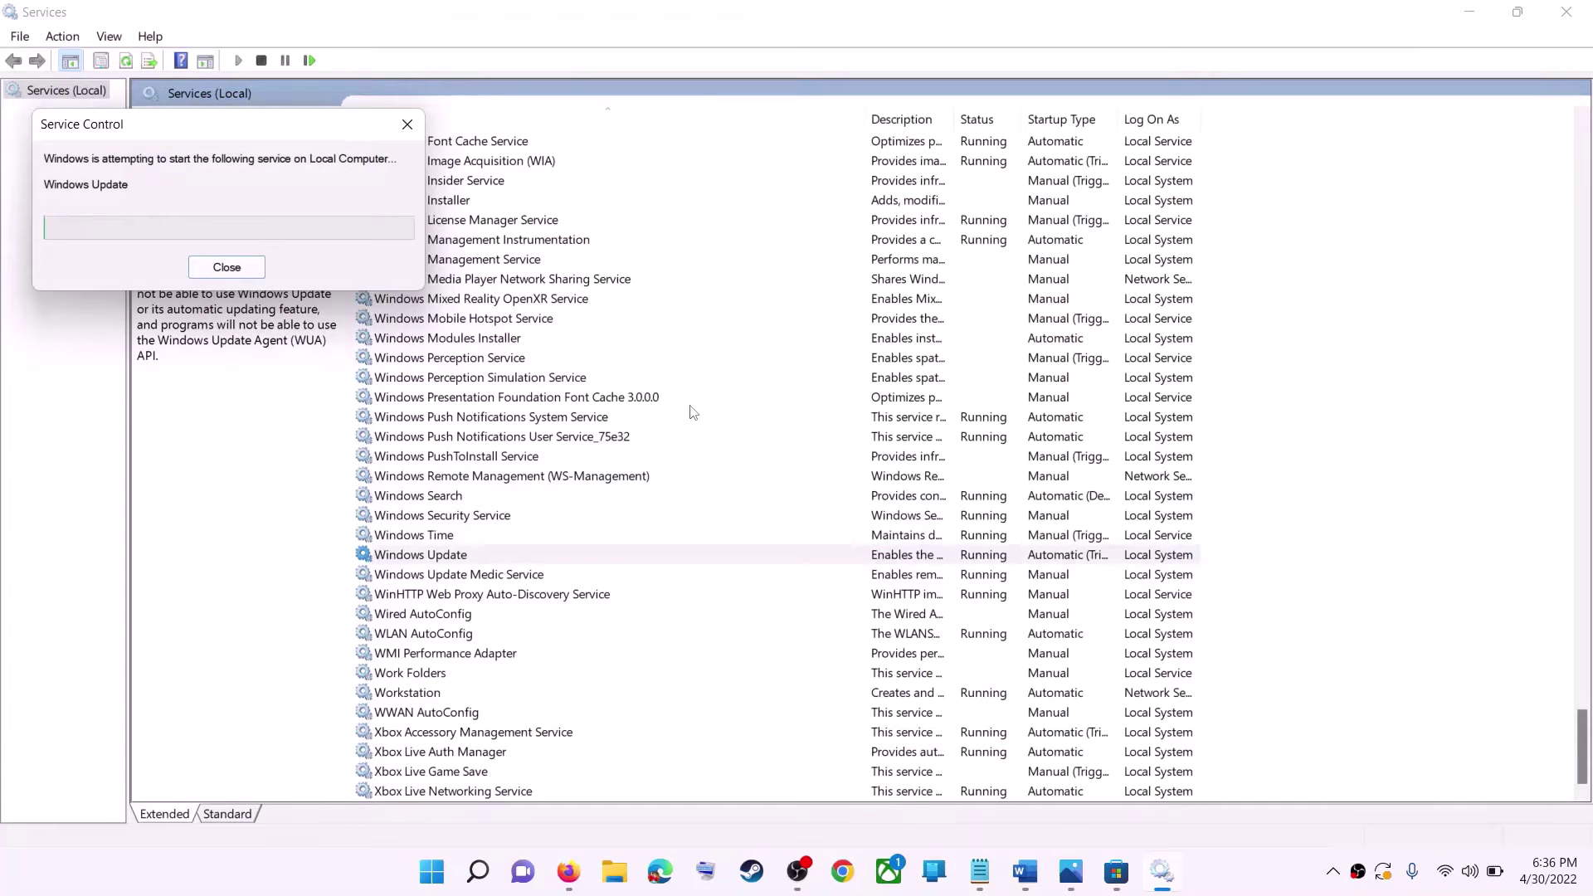
Set the Microsoft Store Install Service's startup type to Automatic and restart the service
click(510, 424)
key(m)
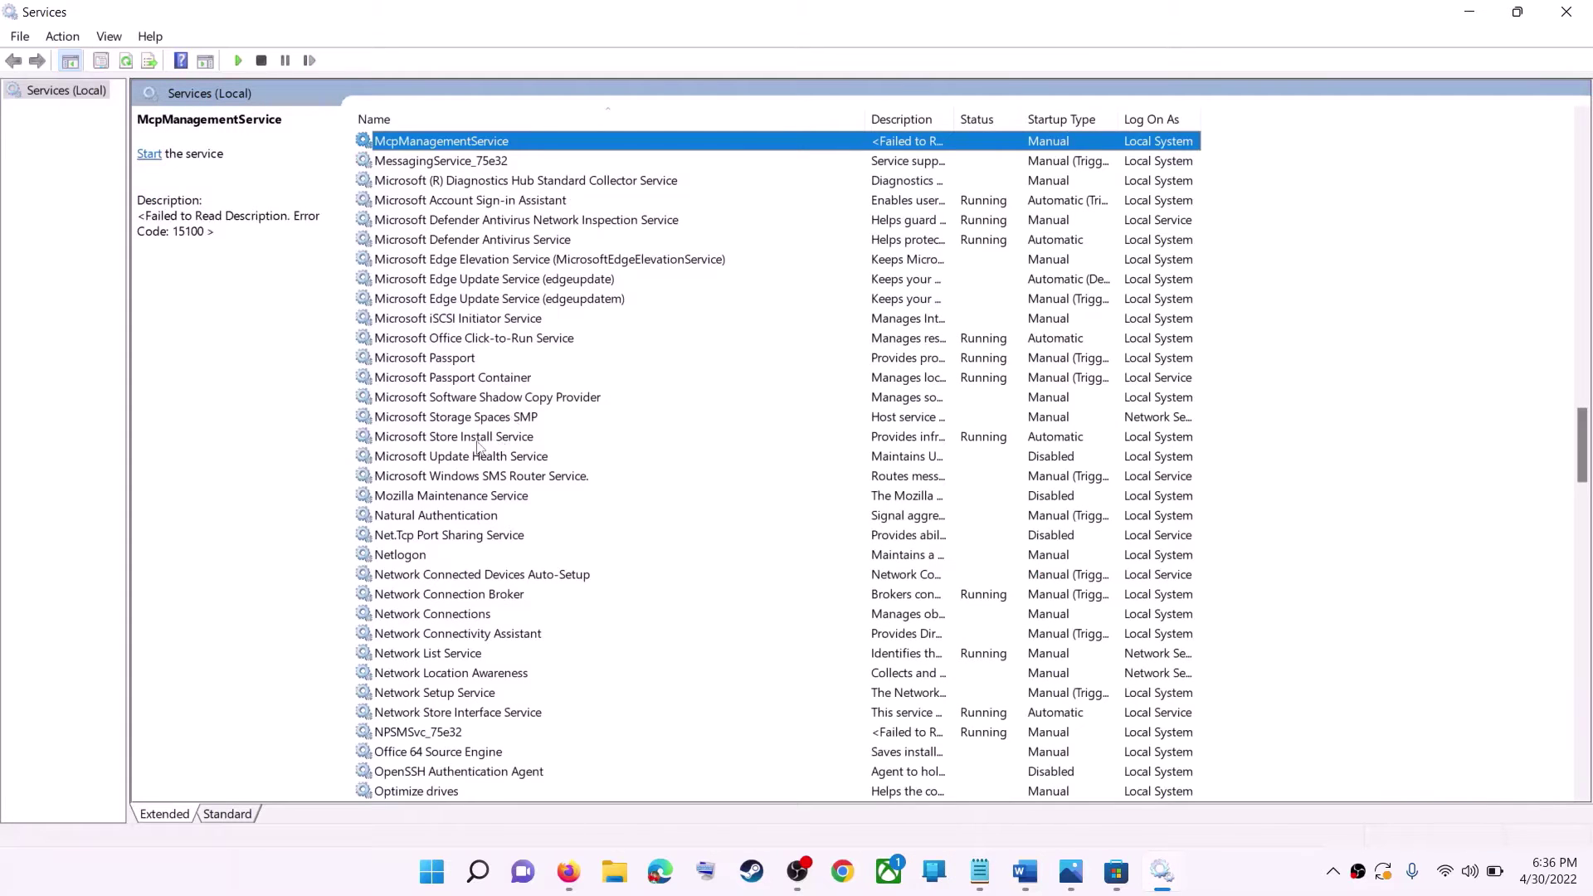
click(477, 438)
double_click(735, 437)
click(840, 409)
click(886, 541)
key(Tab)
key(Tab)
key(Tab)
key(Tab)
key(Tab)
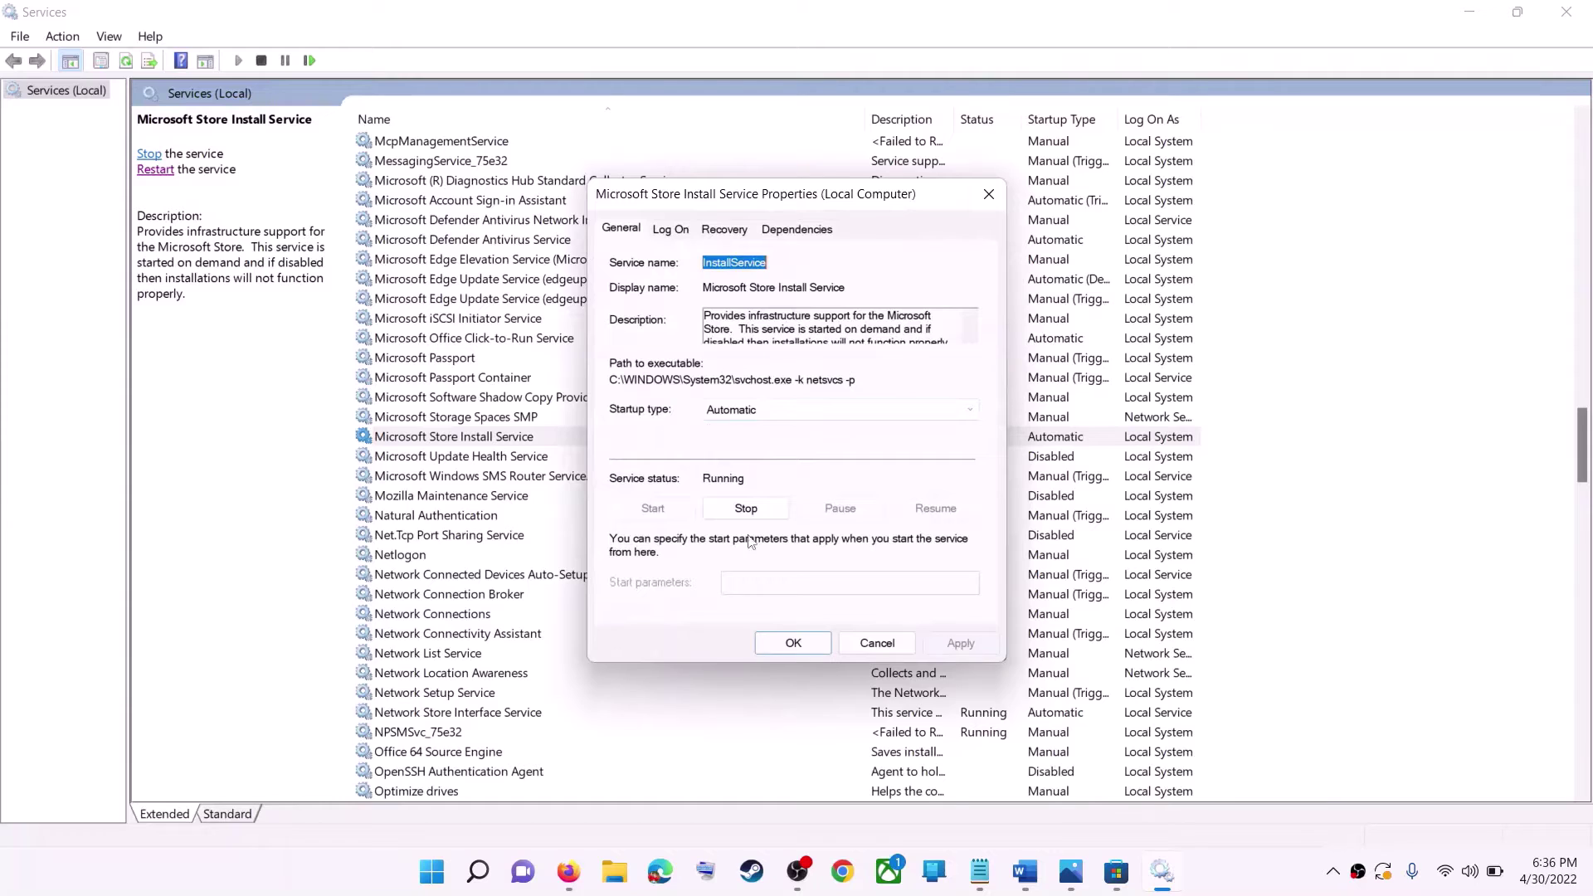
click(784, 642)
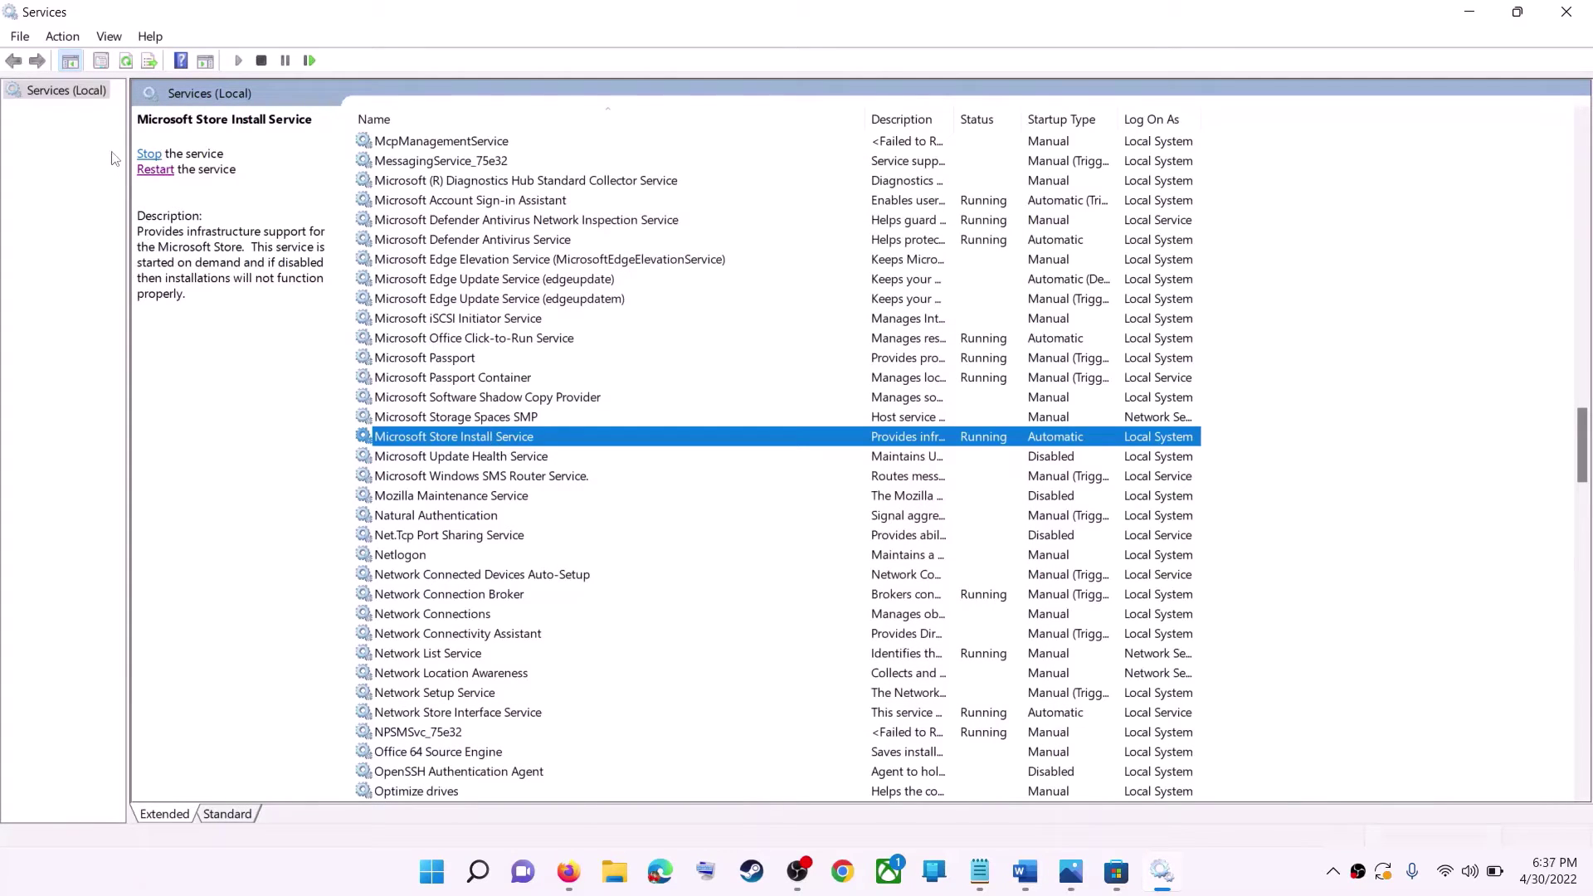
click(147, 176)
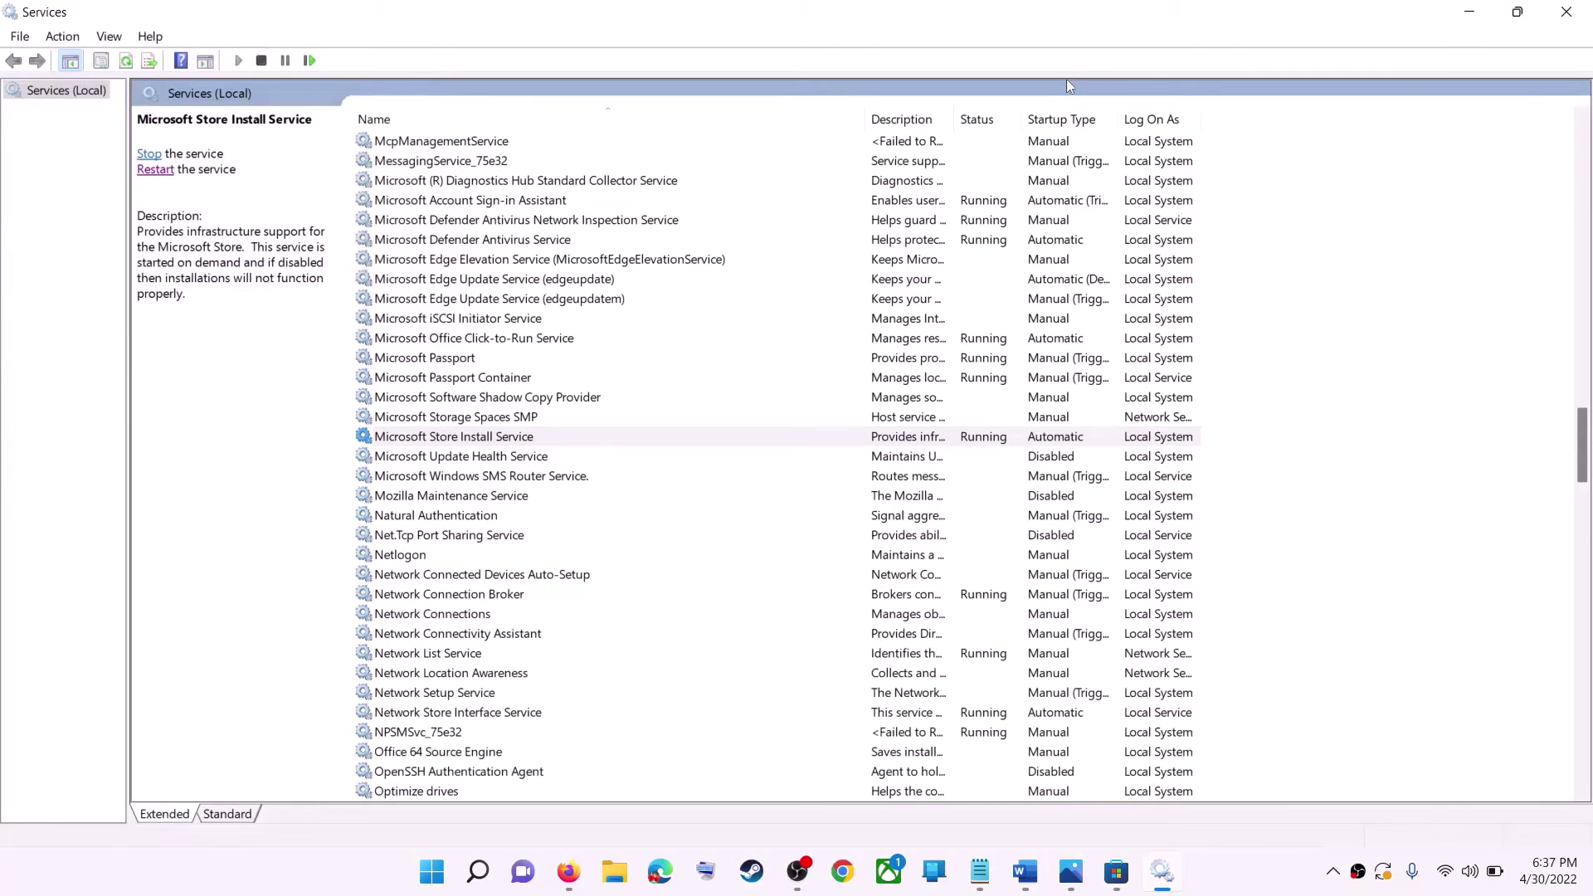
Close the Services window and go to Step 8, "Update Windows", in the Word document
click(1566, 11)
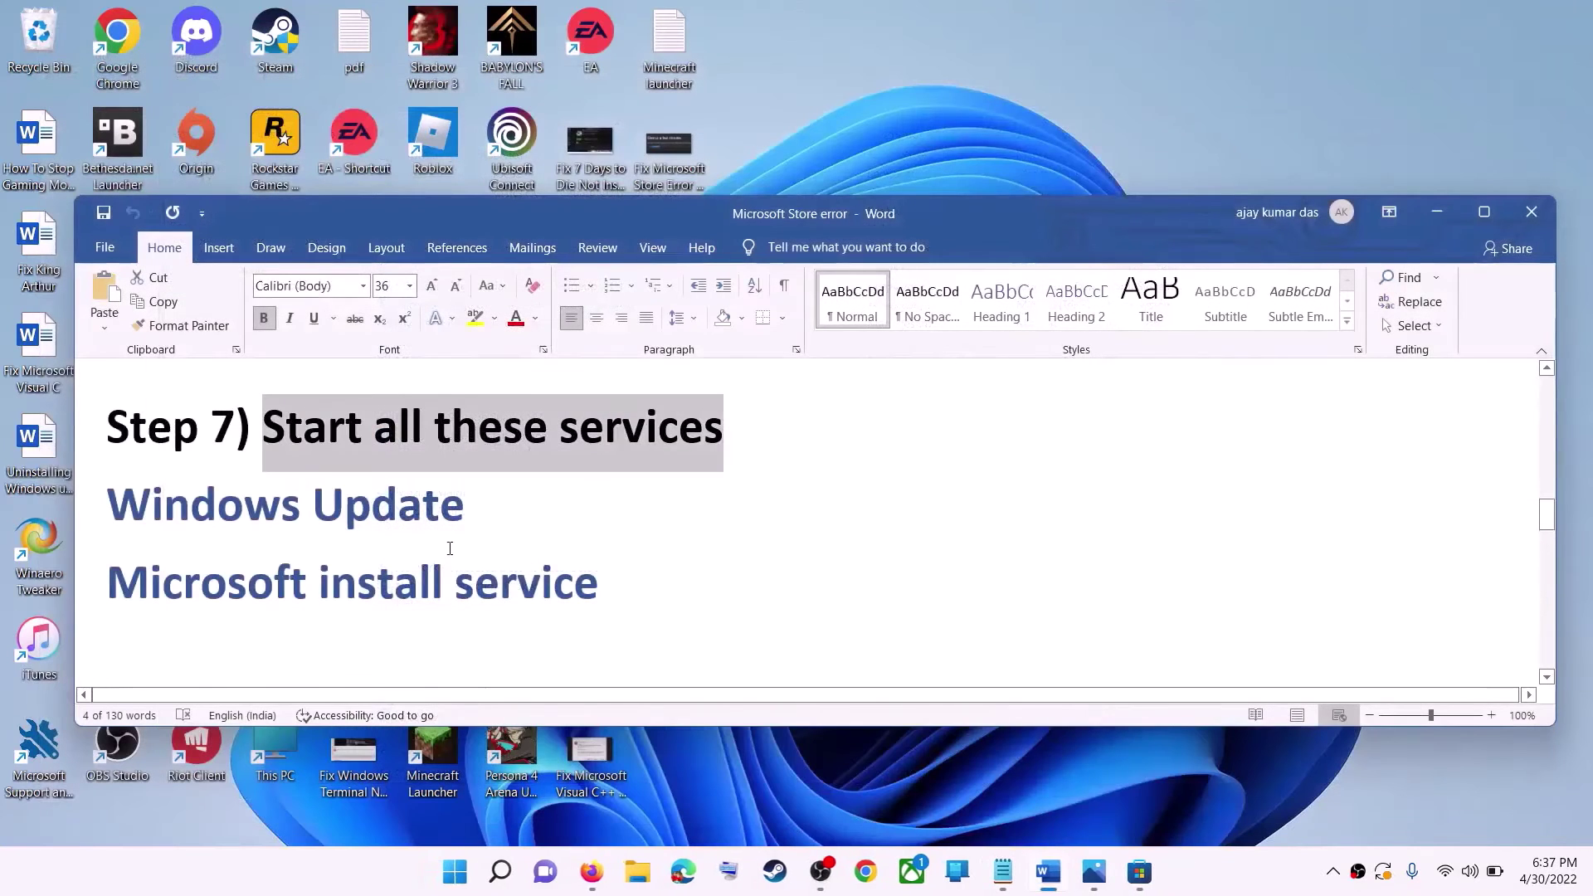
scroll(450, 549, down, 2)
scroll(450, 549, down, 4)
scroll(450, 549, up, 1)
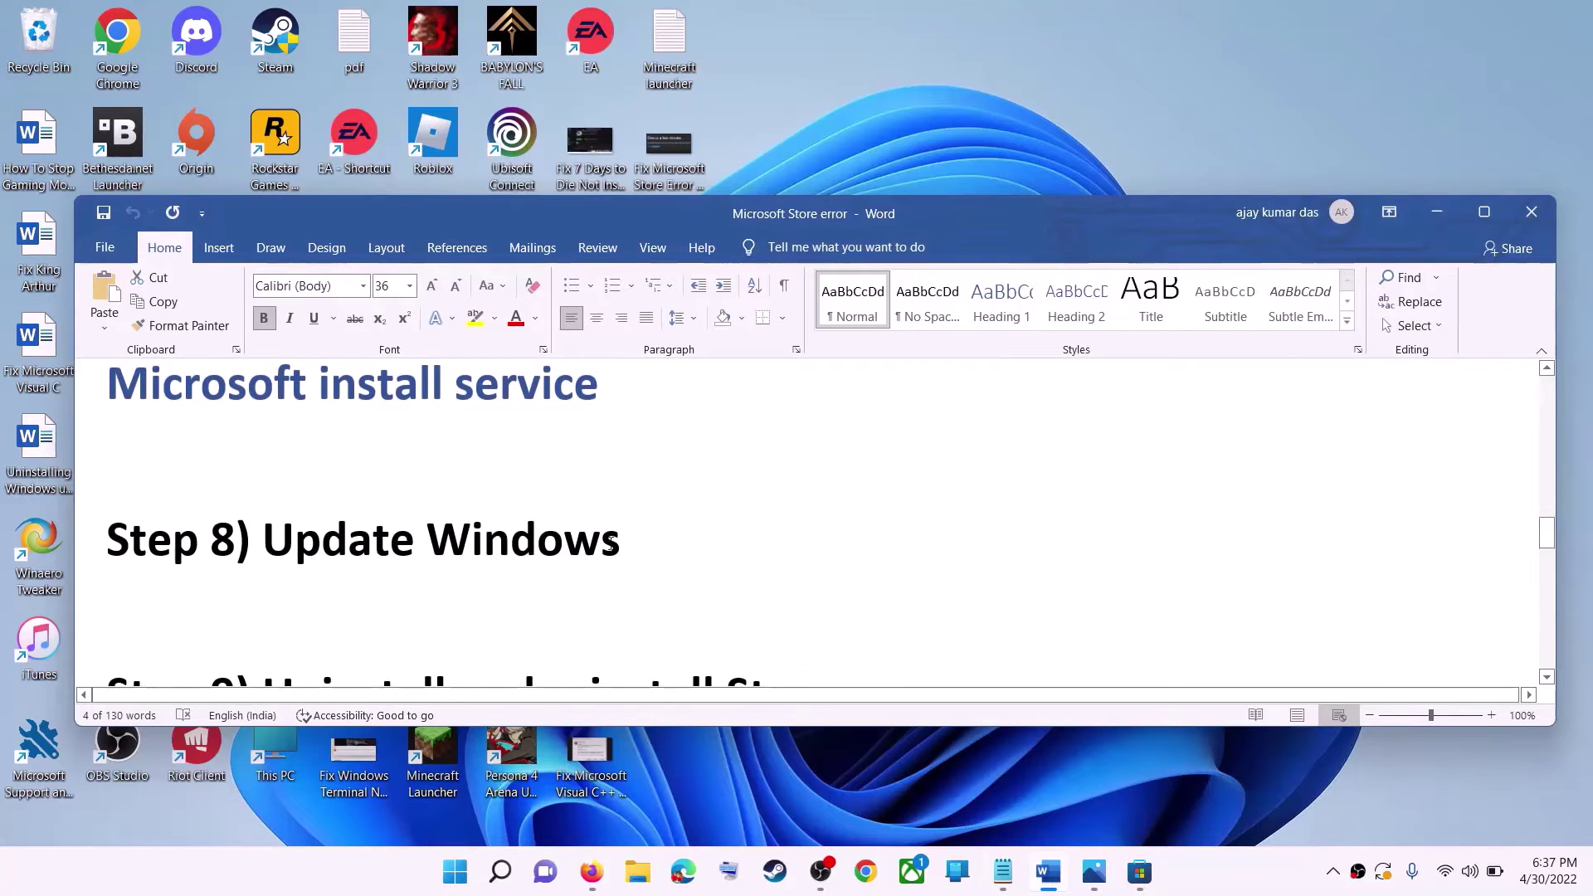
Check the Windows Update page in Settings for available updates, then minimize Settings
click(454, 871)
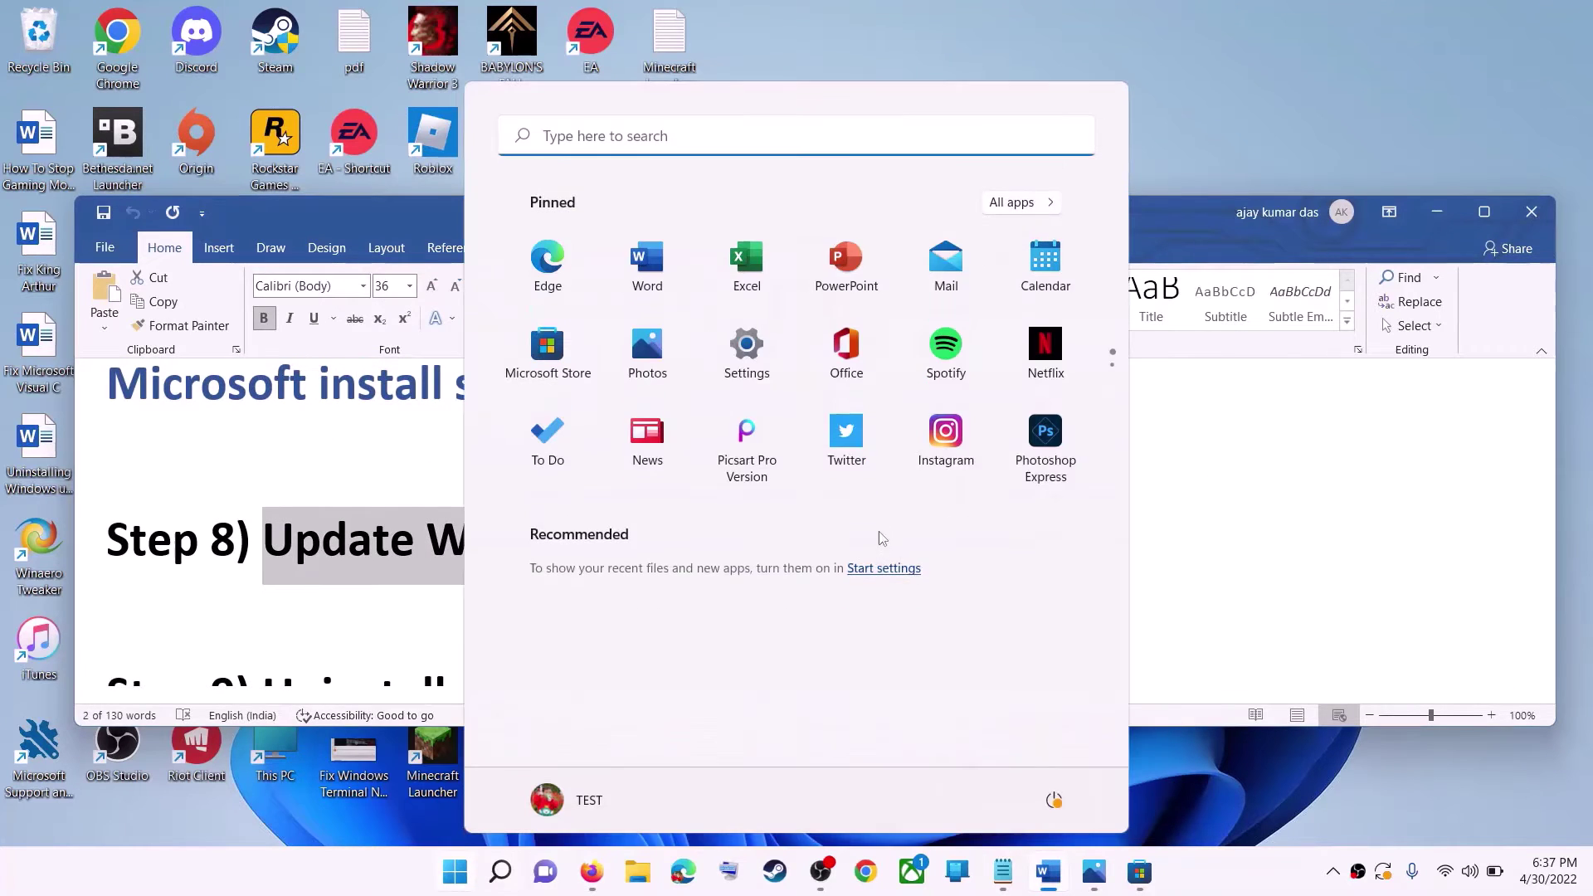
click(745, 363)
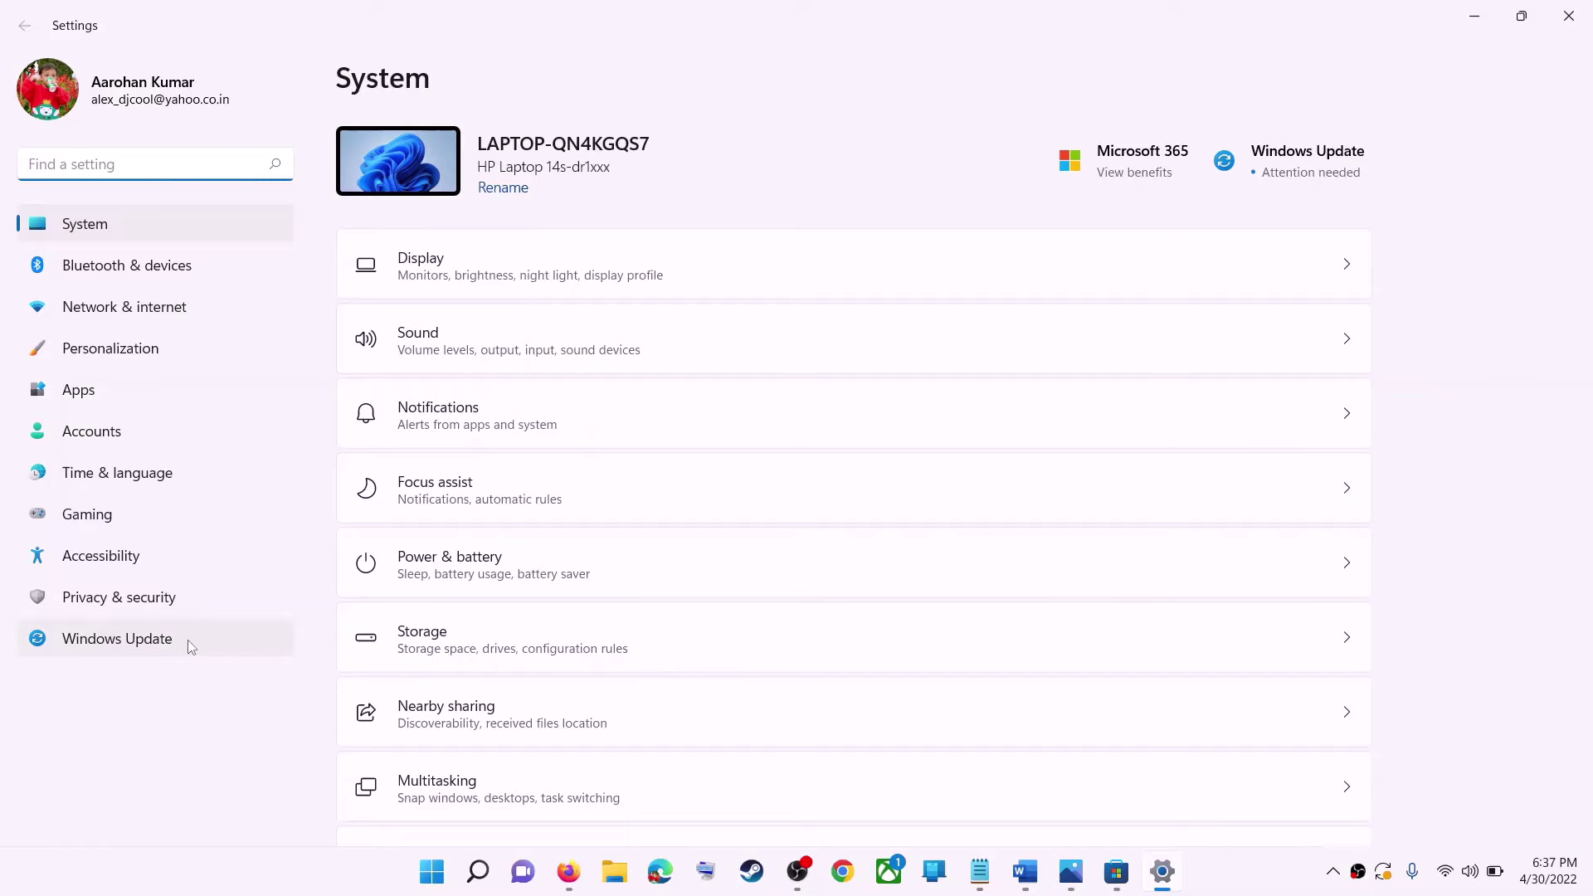
click(238, 635)
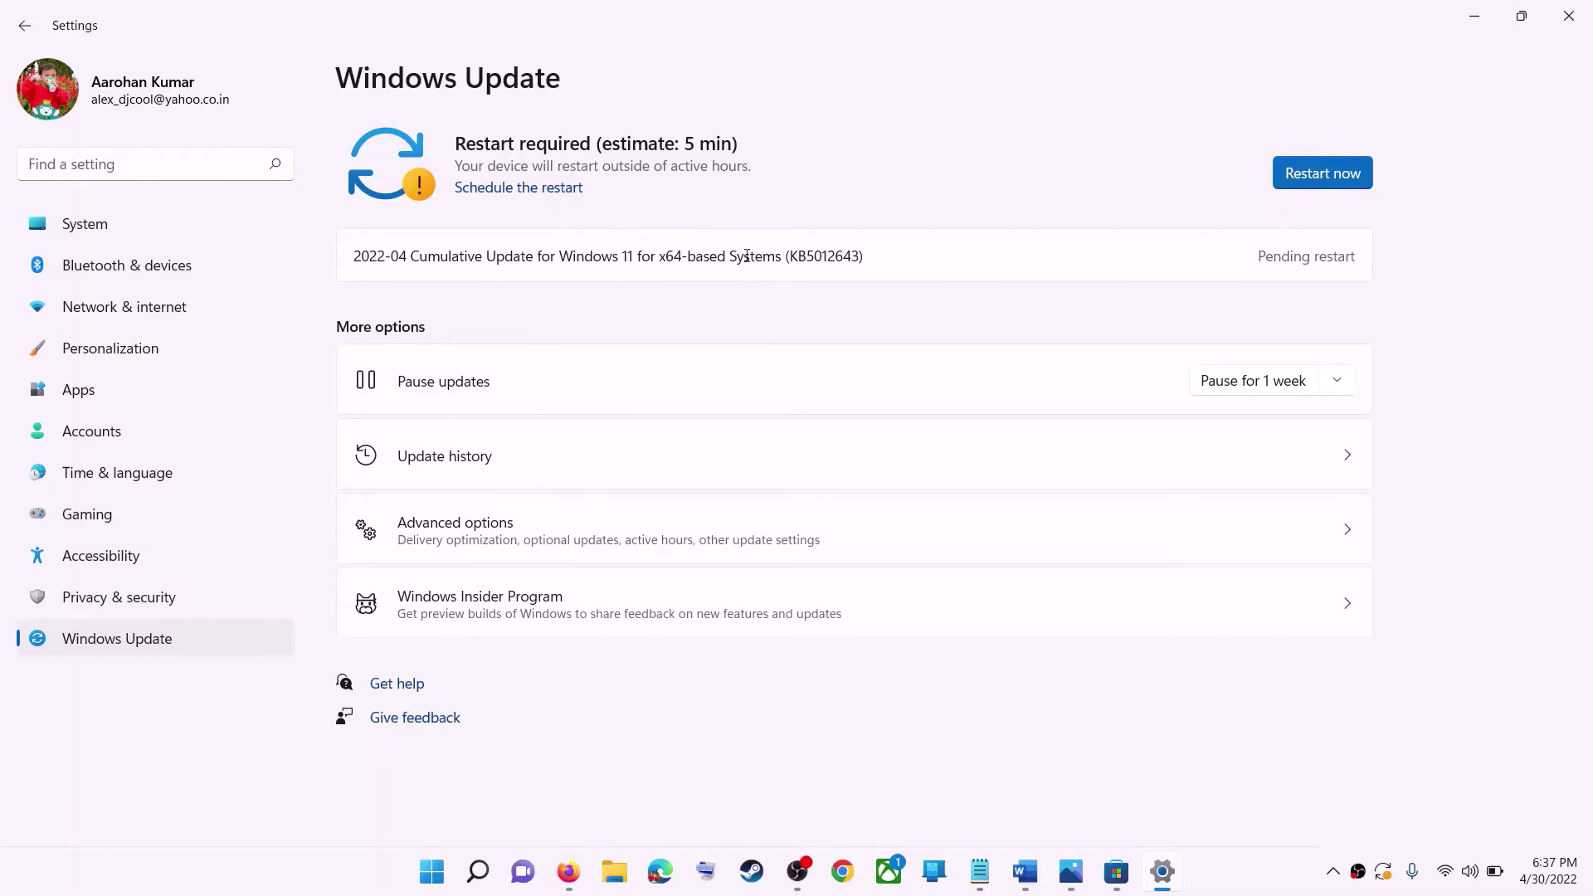
click(1474, 16)
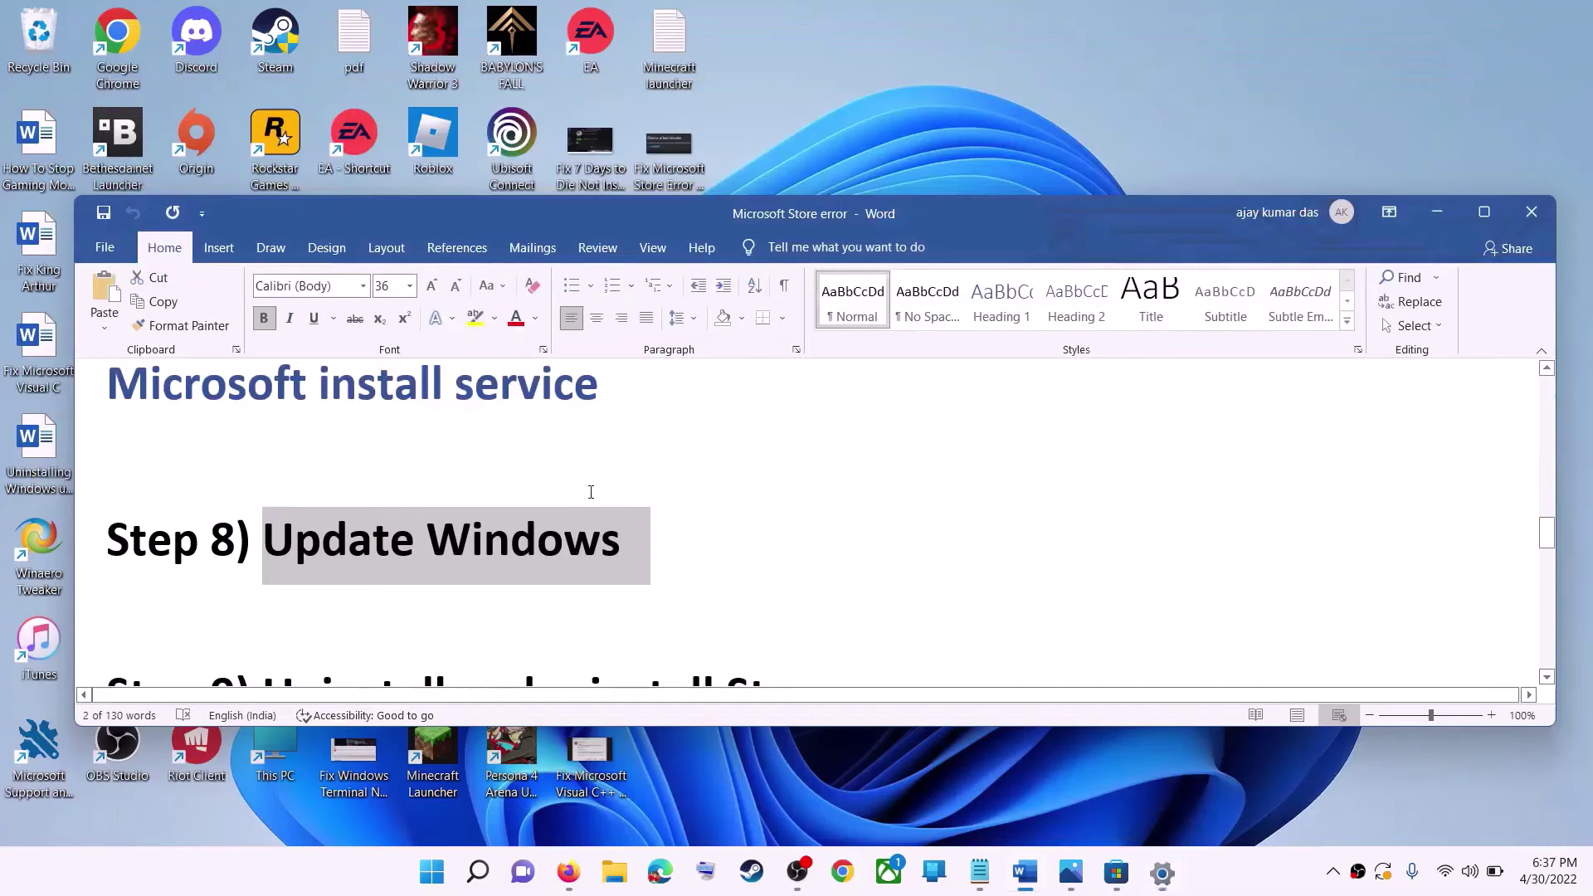
Copy the command Get-AppxPackage -allusers *WindowsStore* | Remove-AppxPackage from Step 9 of the Word document
scroll(476, 548, down, 3)
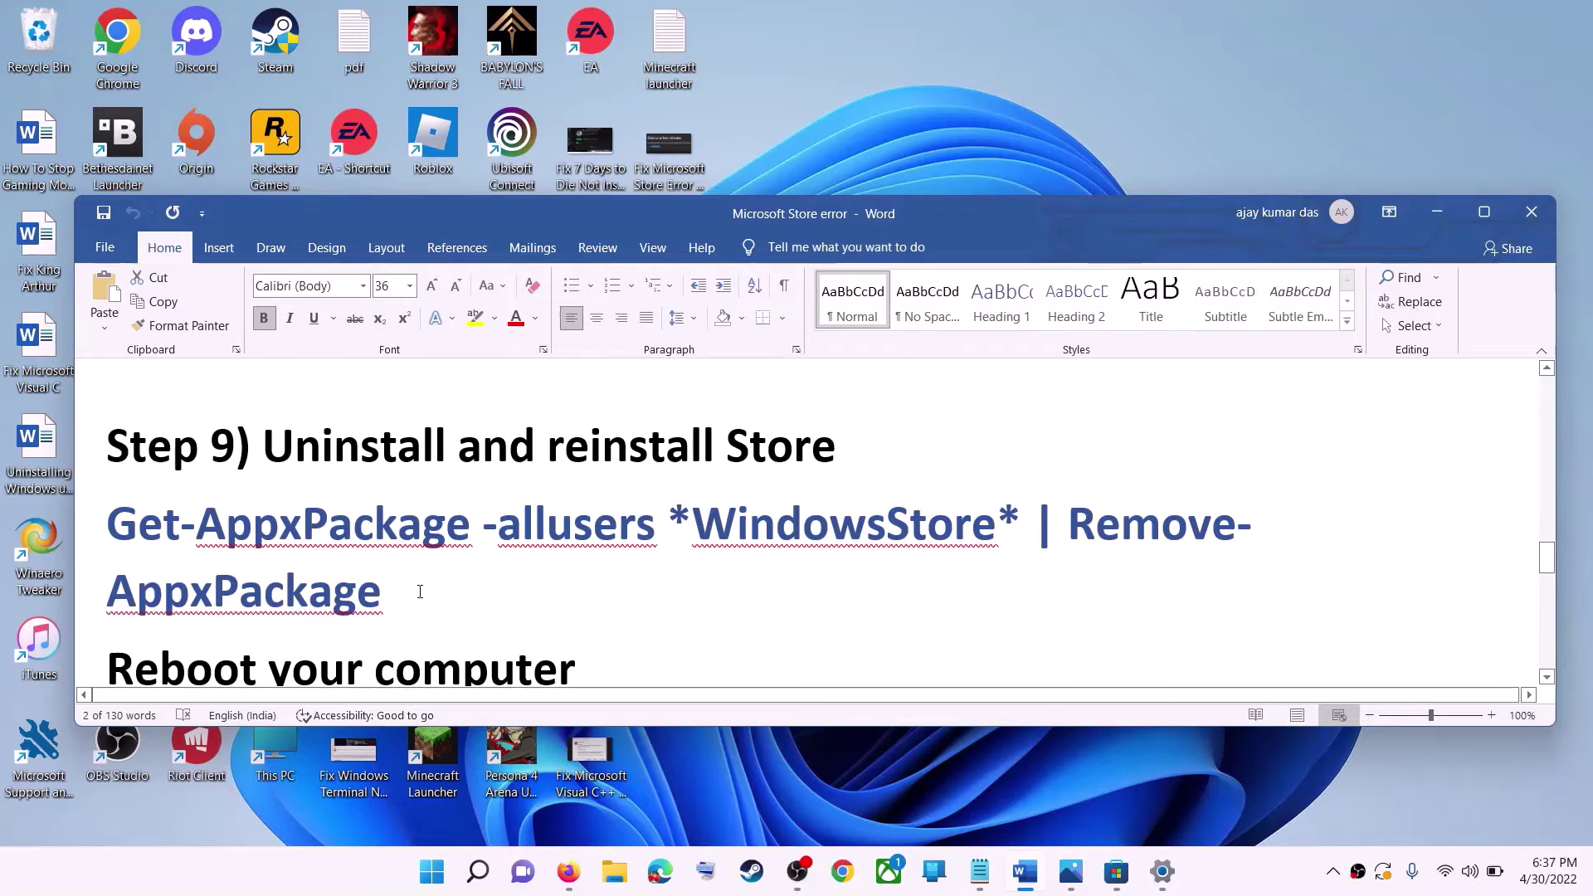
drag(416, 590, 140, 544)
right_click(242, 571)
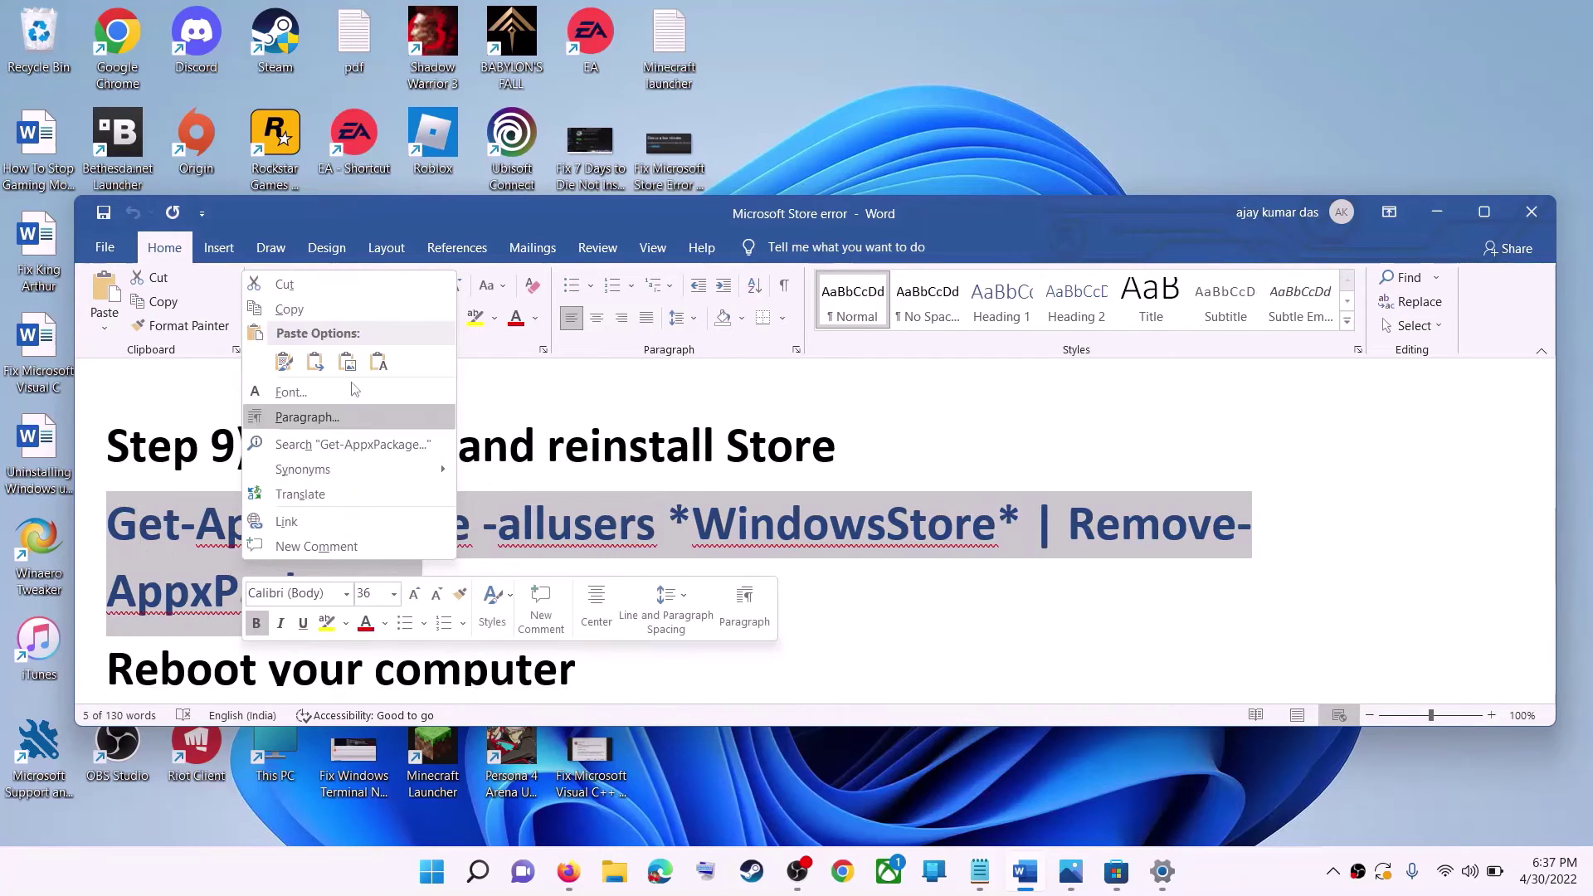
click(320, 311)
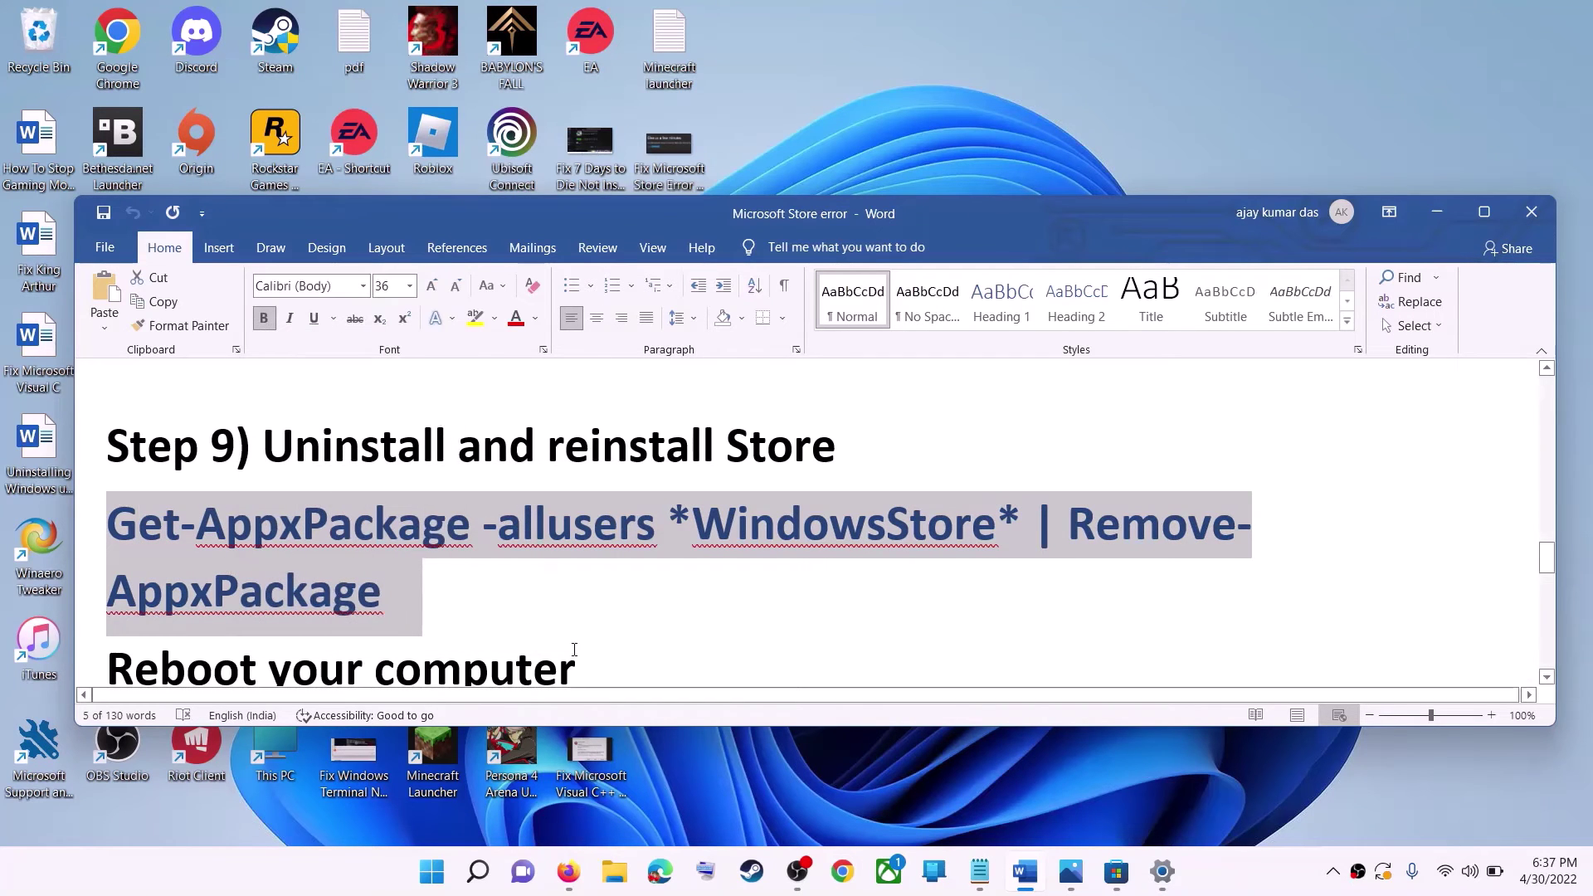
Search Windows for "powershell" and open Windows PowerShell as administrator
click(433, 873)
text(powe)
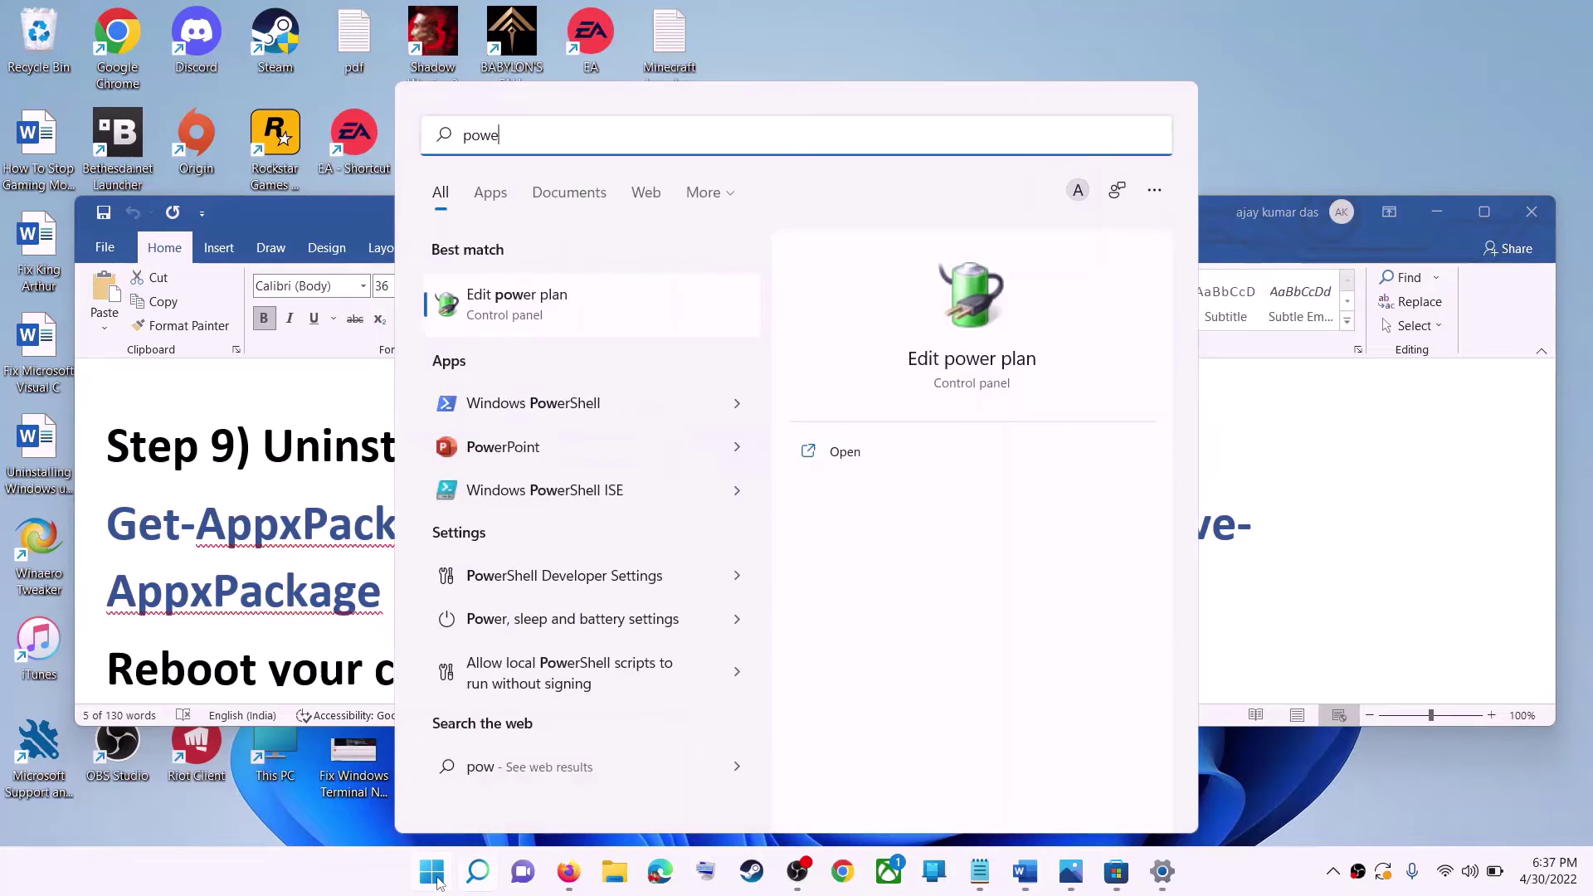
text(rshell)
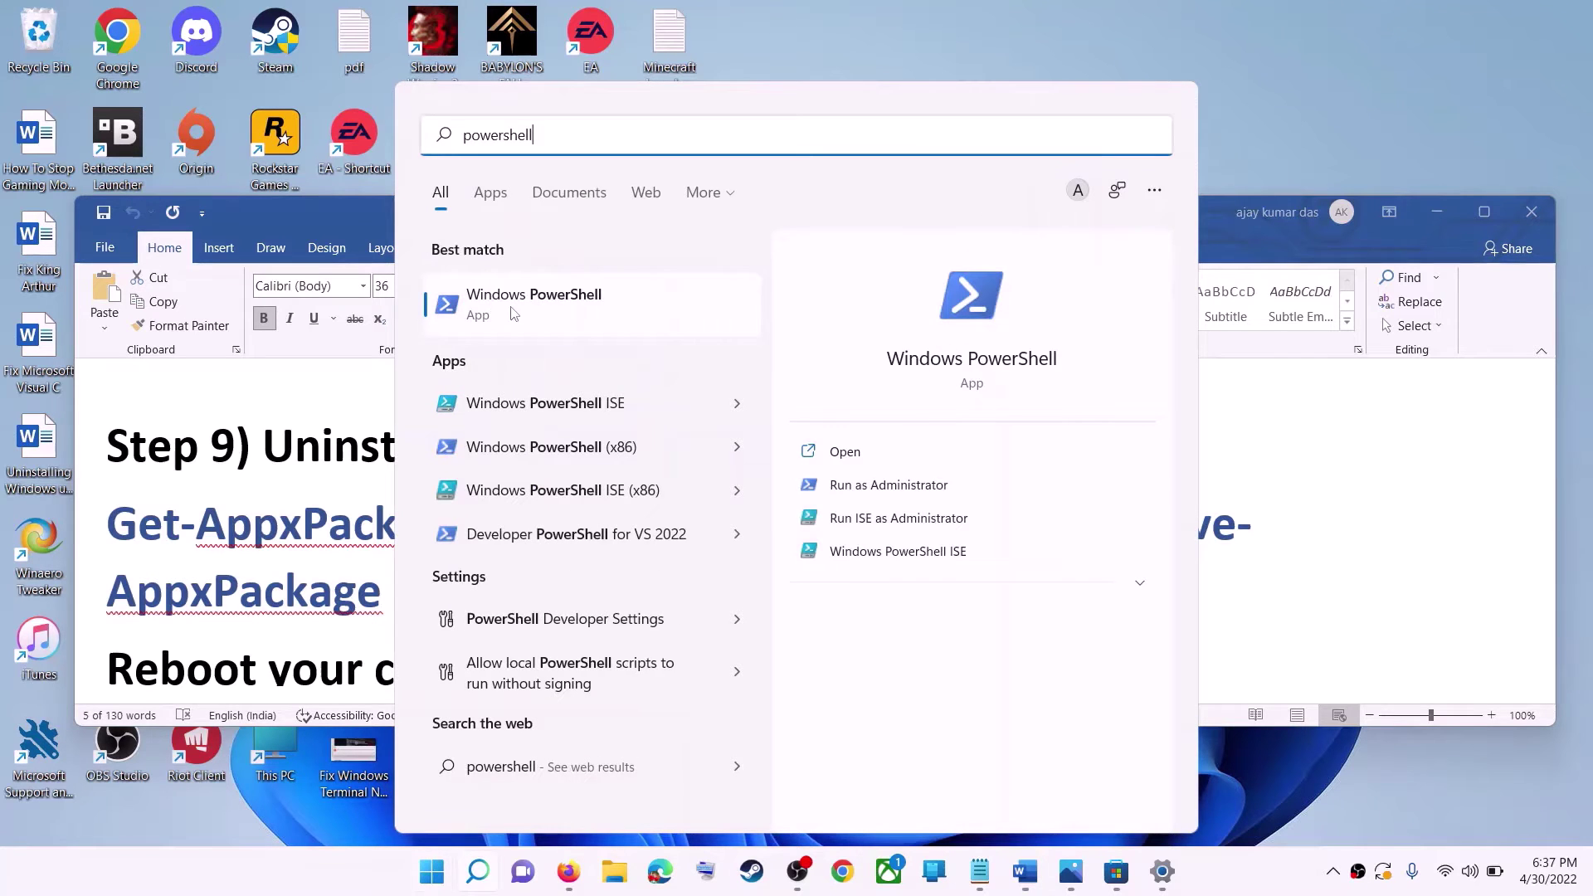
right_click(746, 332)
click(644, 334)
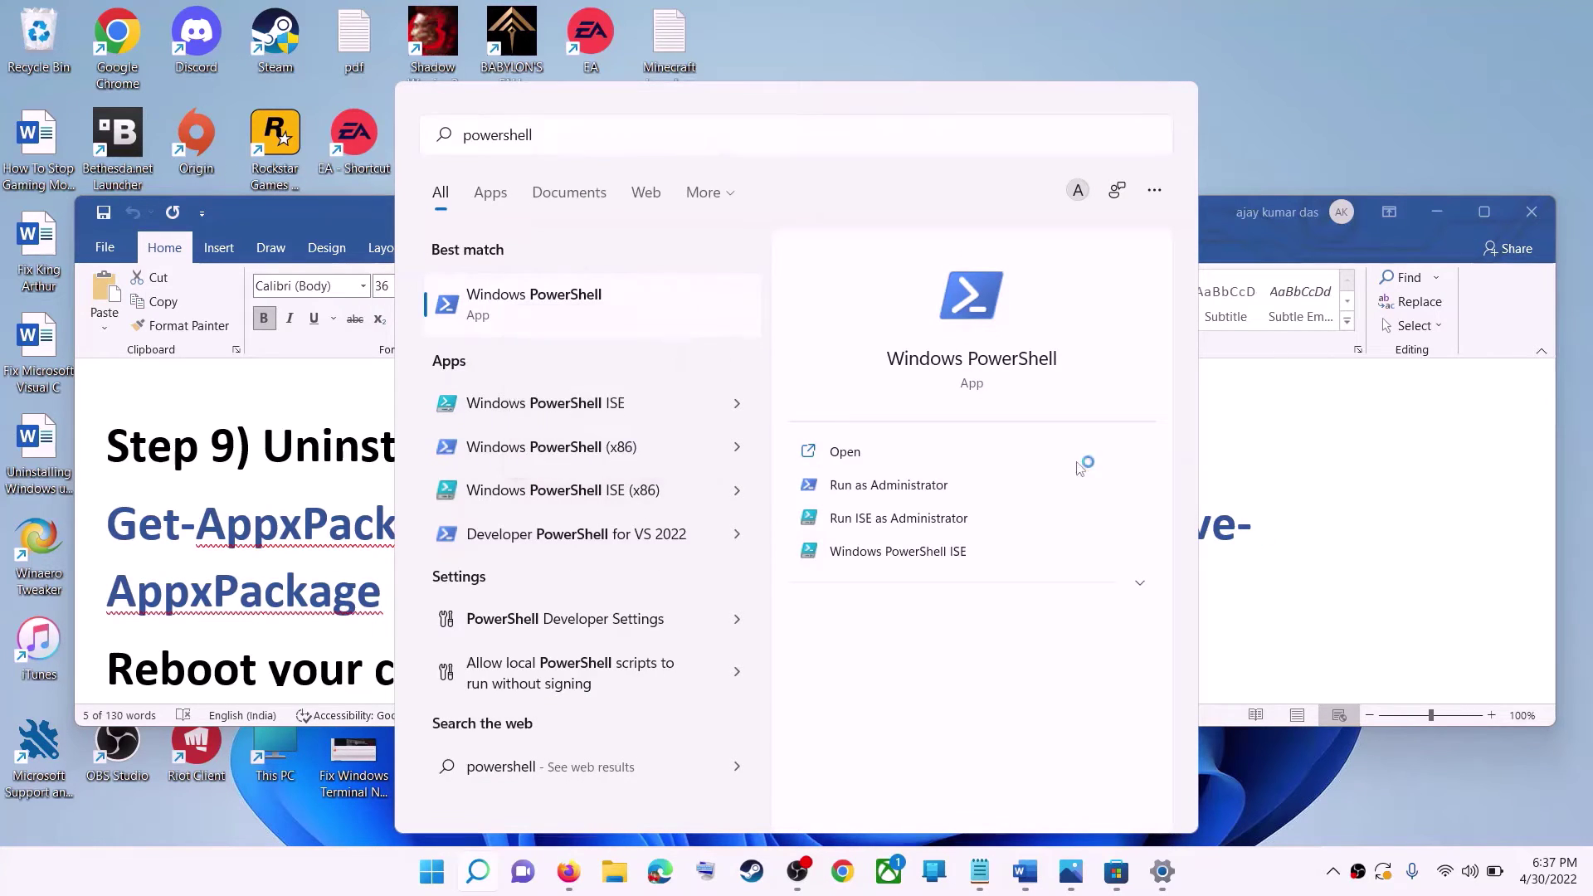
click(655, 593)
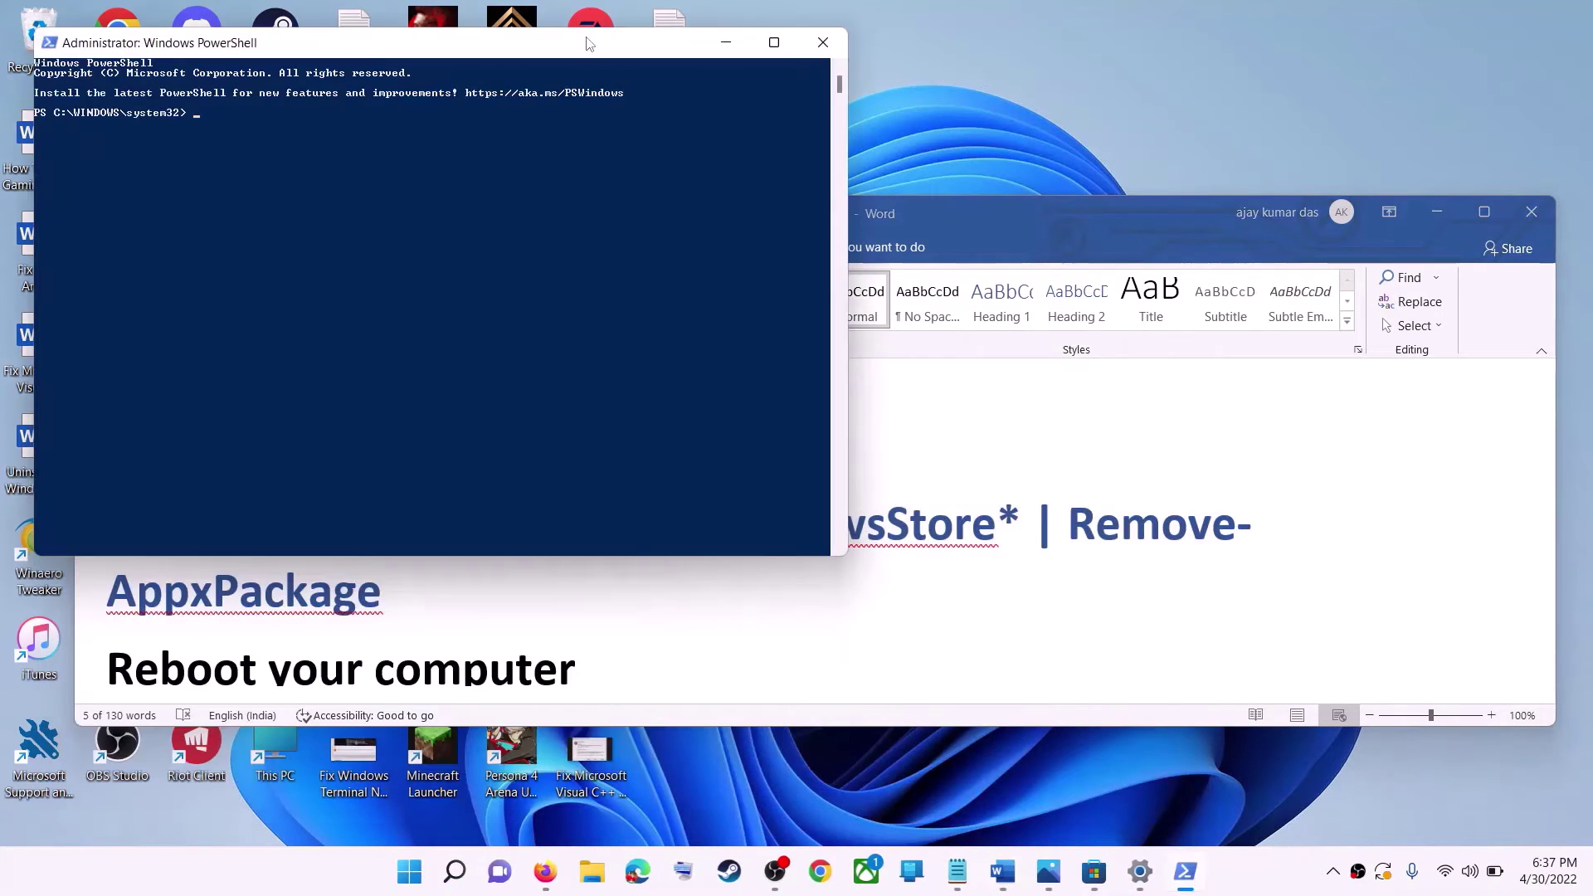
Run the copied command Get-AppxPackage -allusers *WindowsStore* | Remove-AppxPackage in the administrator PowerShell window
drag(589, 47, 812, 214)
key(ctrl+v)
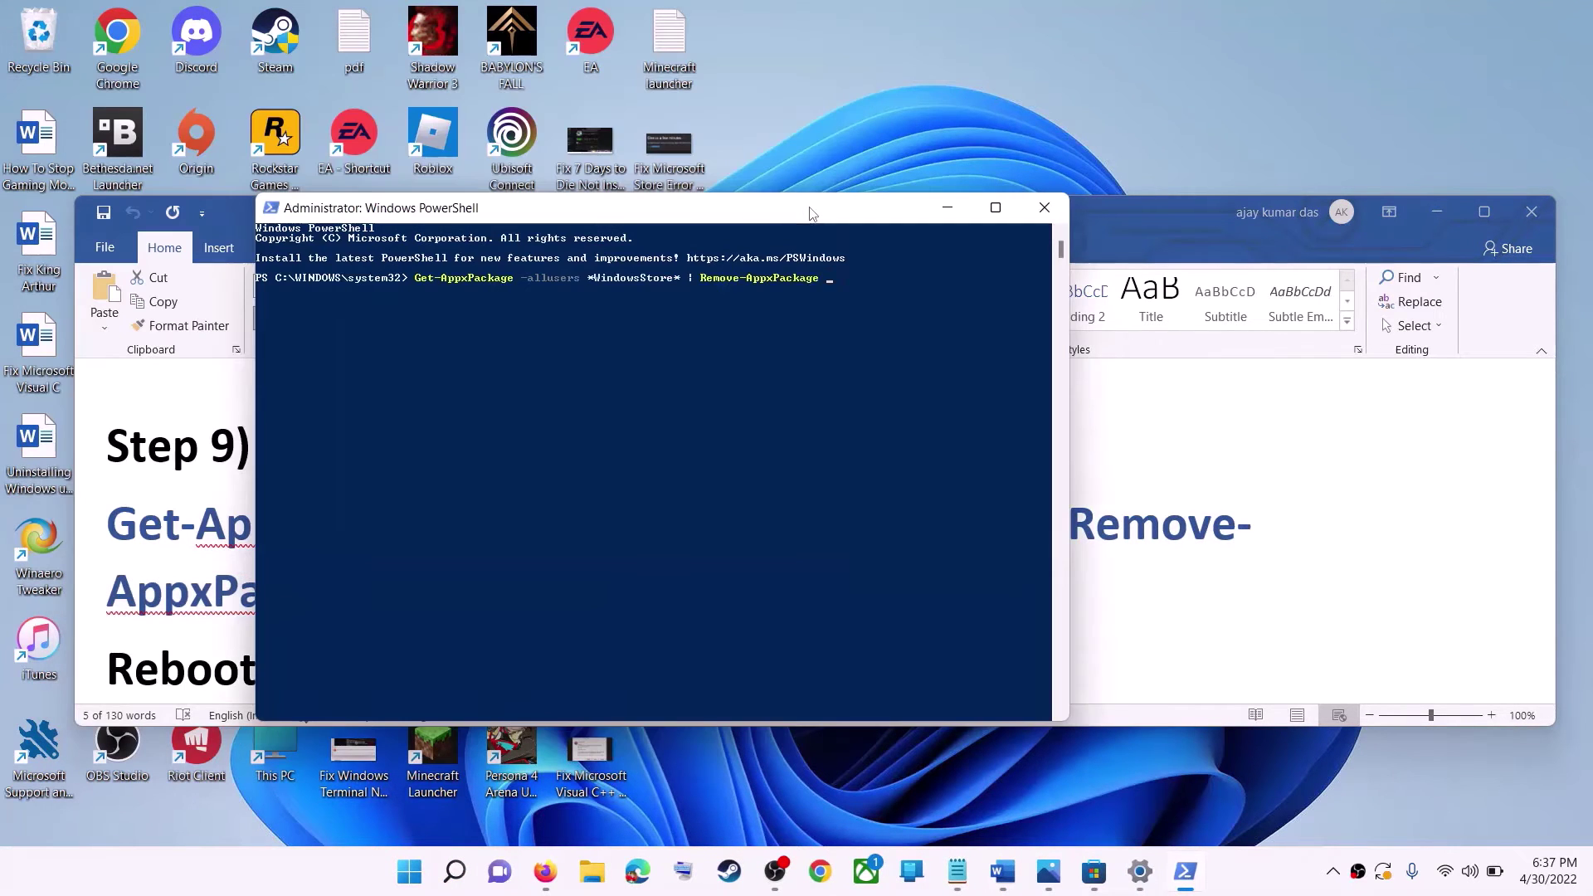
key(Return)
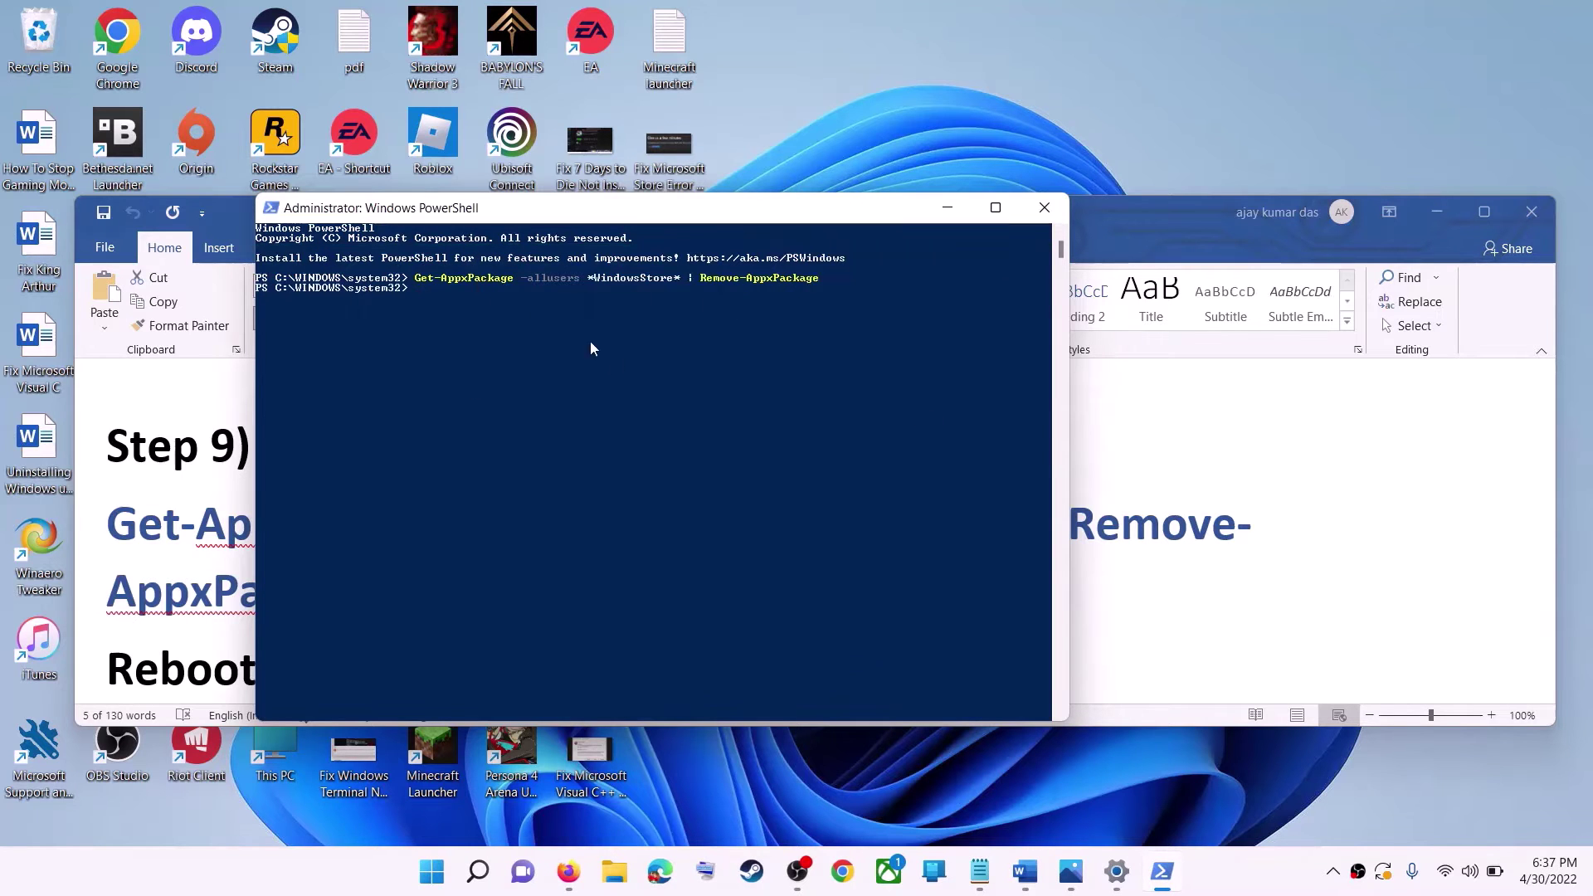
Return to the "Reboot your computer" line in the Word document and look at the power options without restarting
key(alt+Tab)
scroll(734, 552, down, 2)
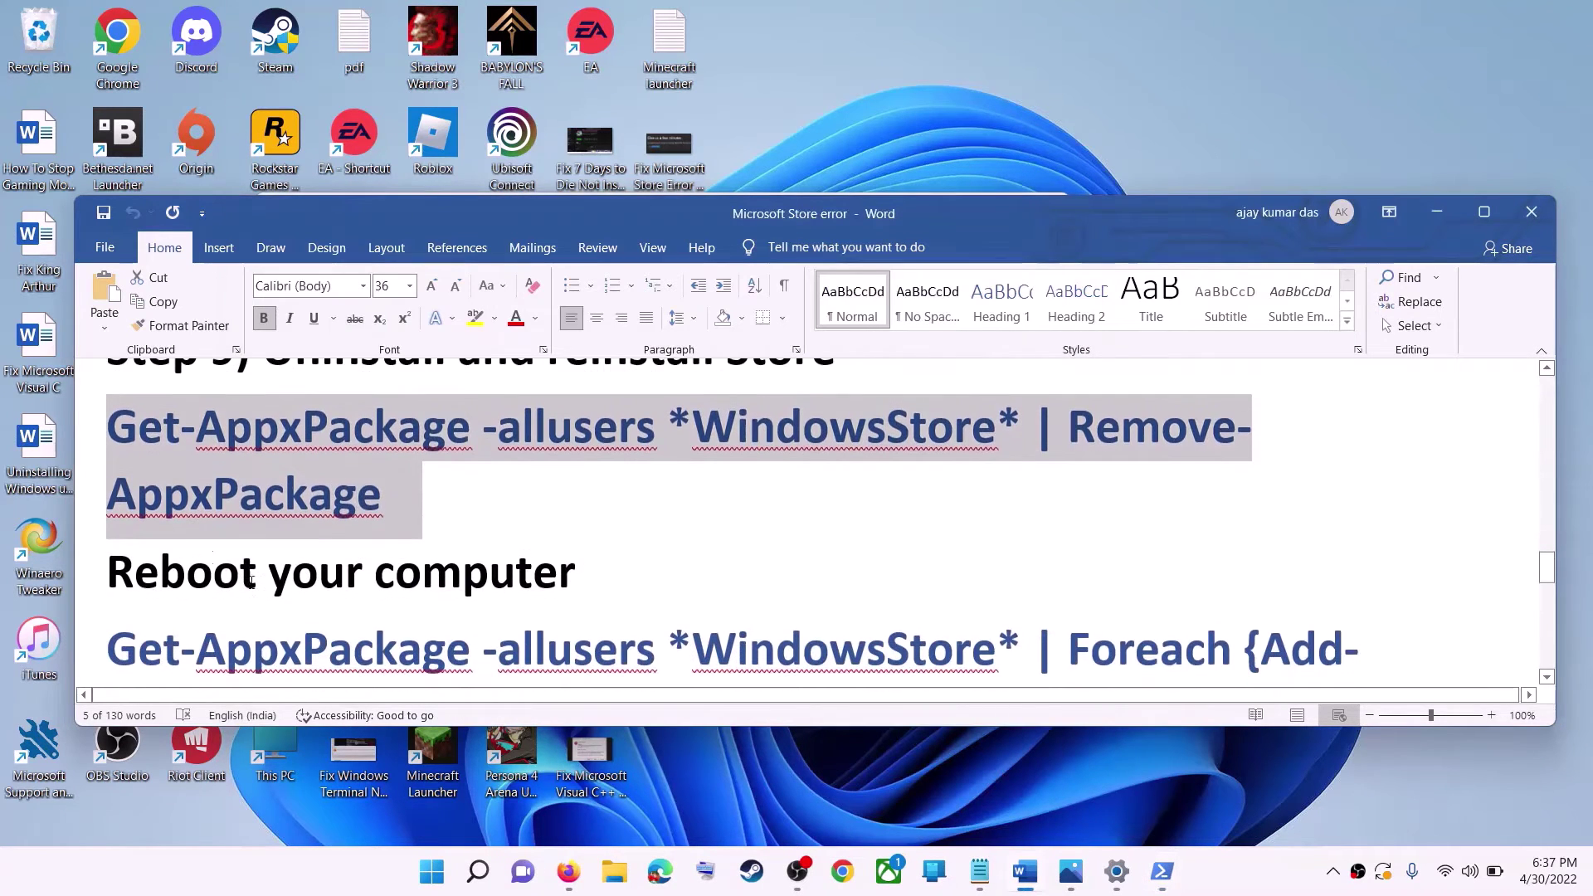
key(super)
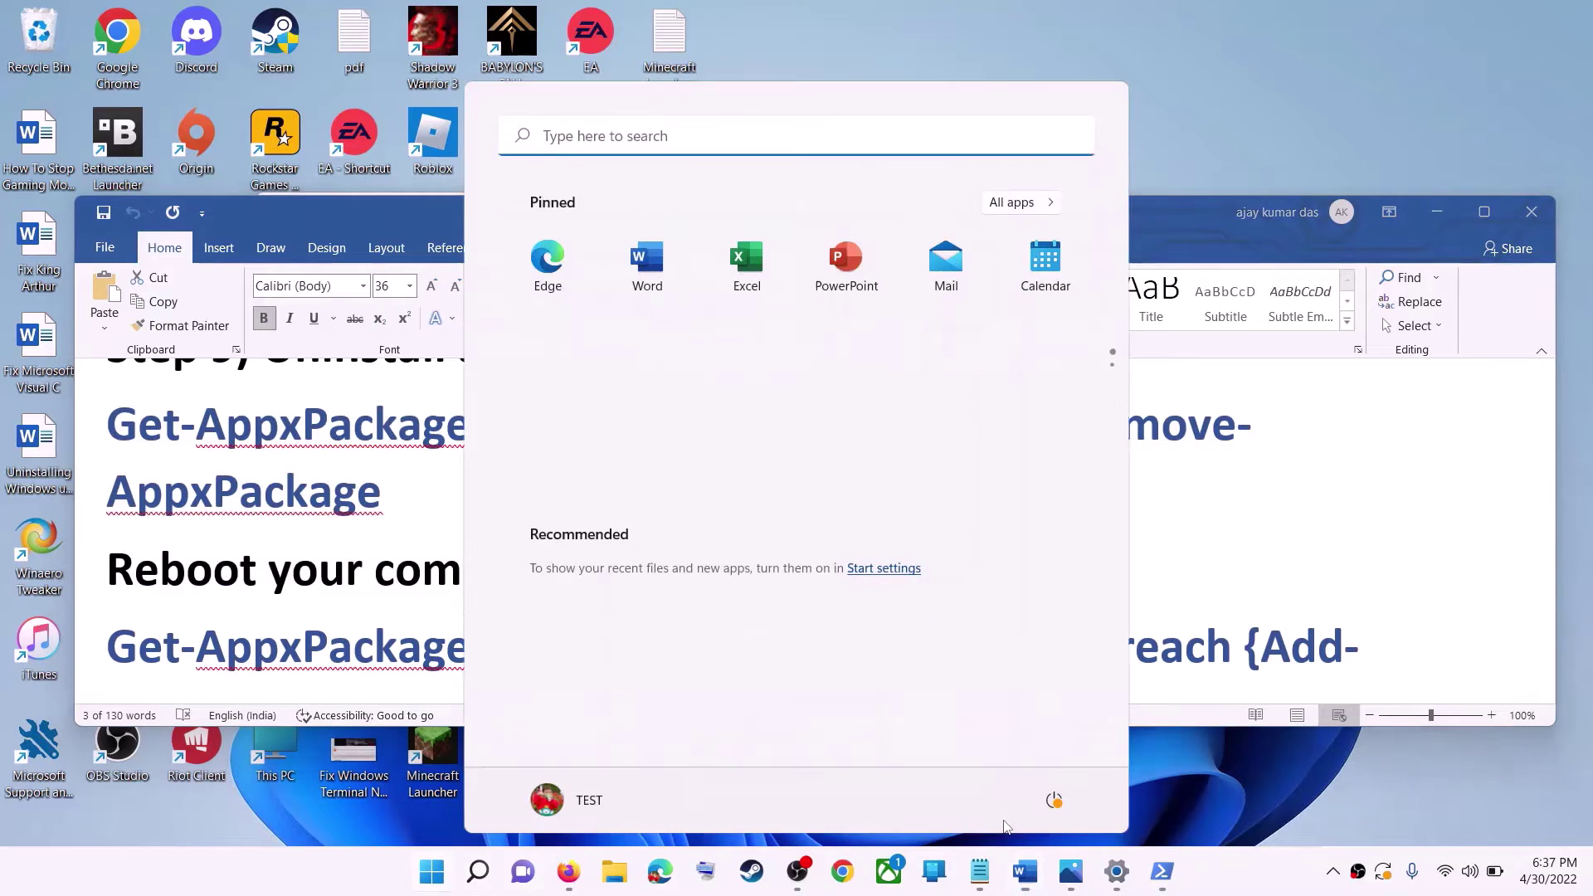
click(1054, 799)
key(Escape)
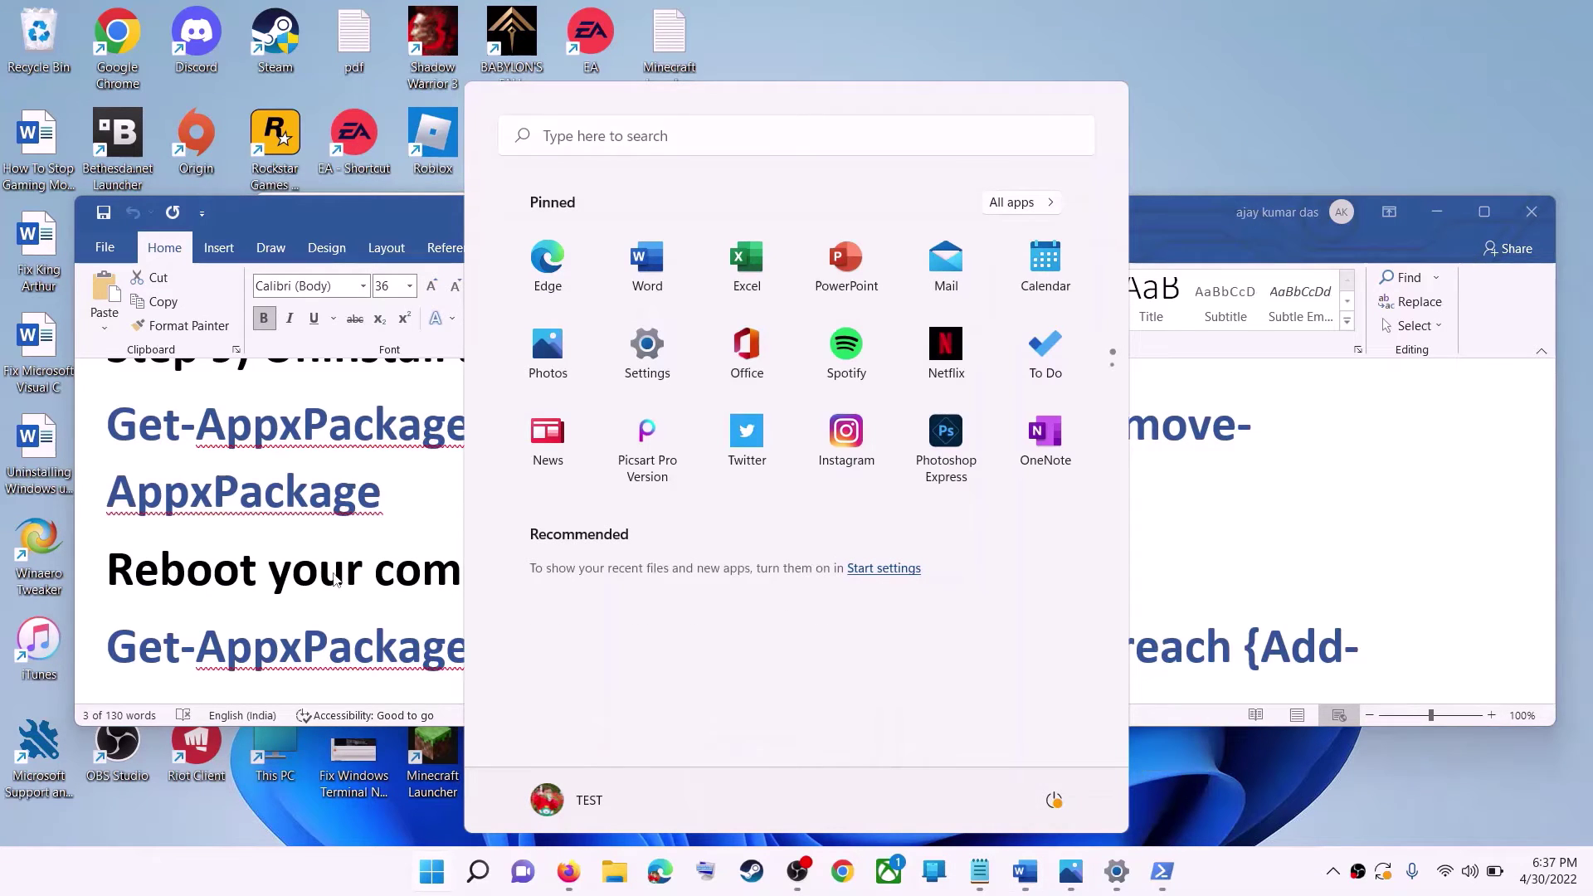
key(Escape)
scroll(422, 630, down, 1)
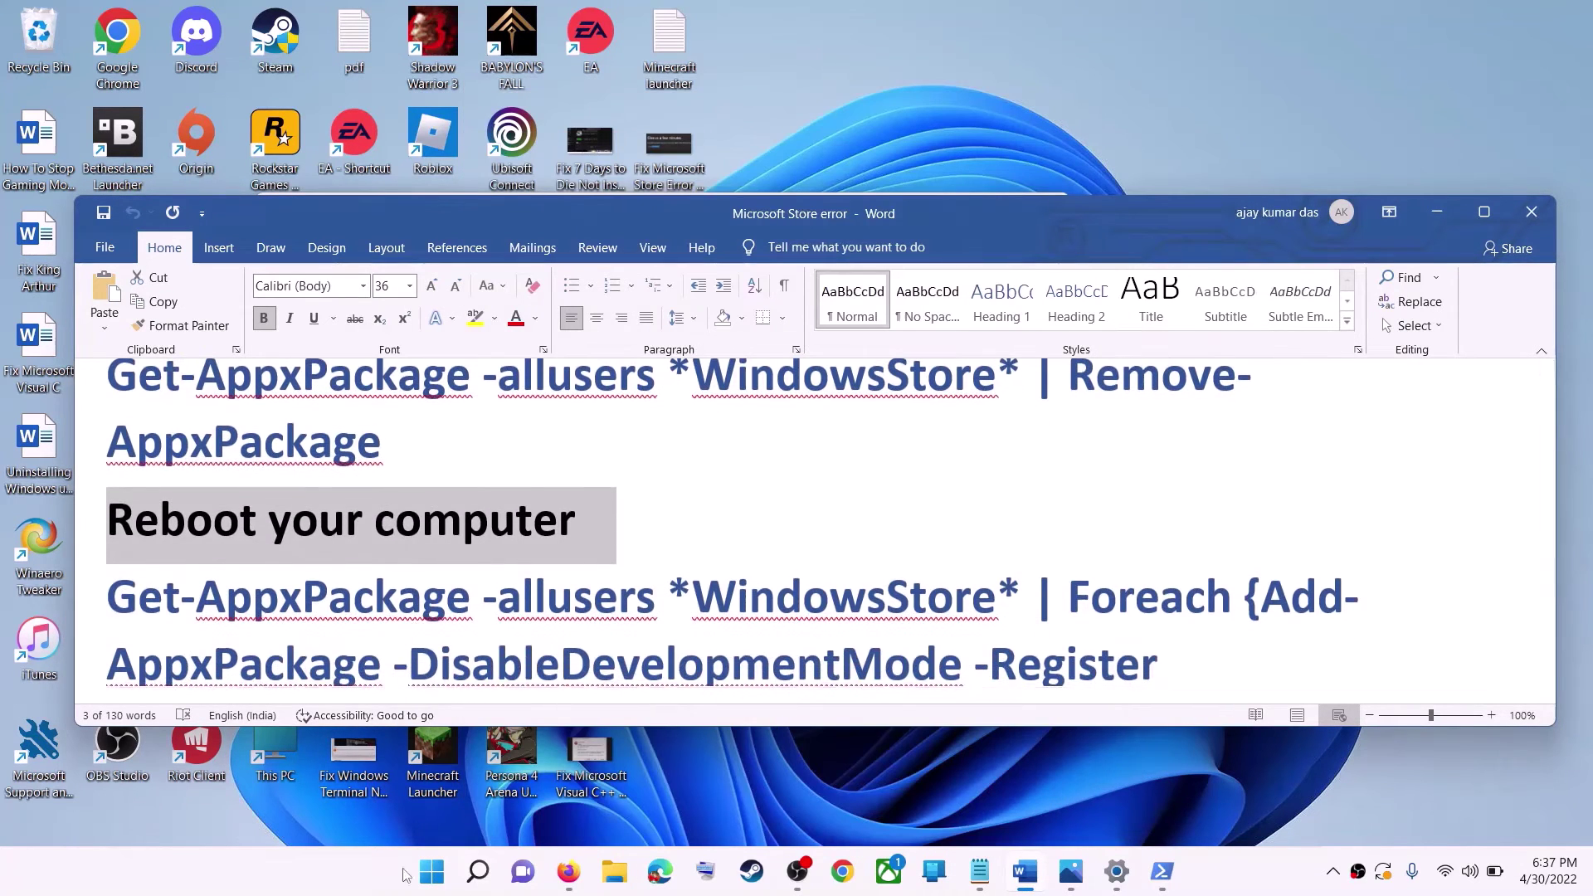
Search Windows for "powershell" and open a new Windows PowerShell session as administrator
click(432, 871)
text(powe)
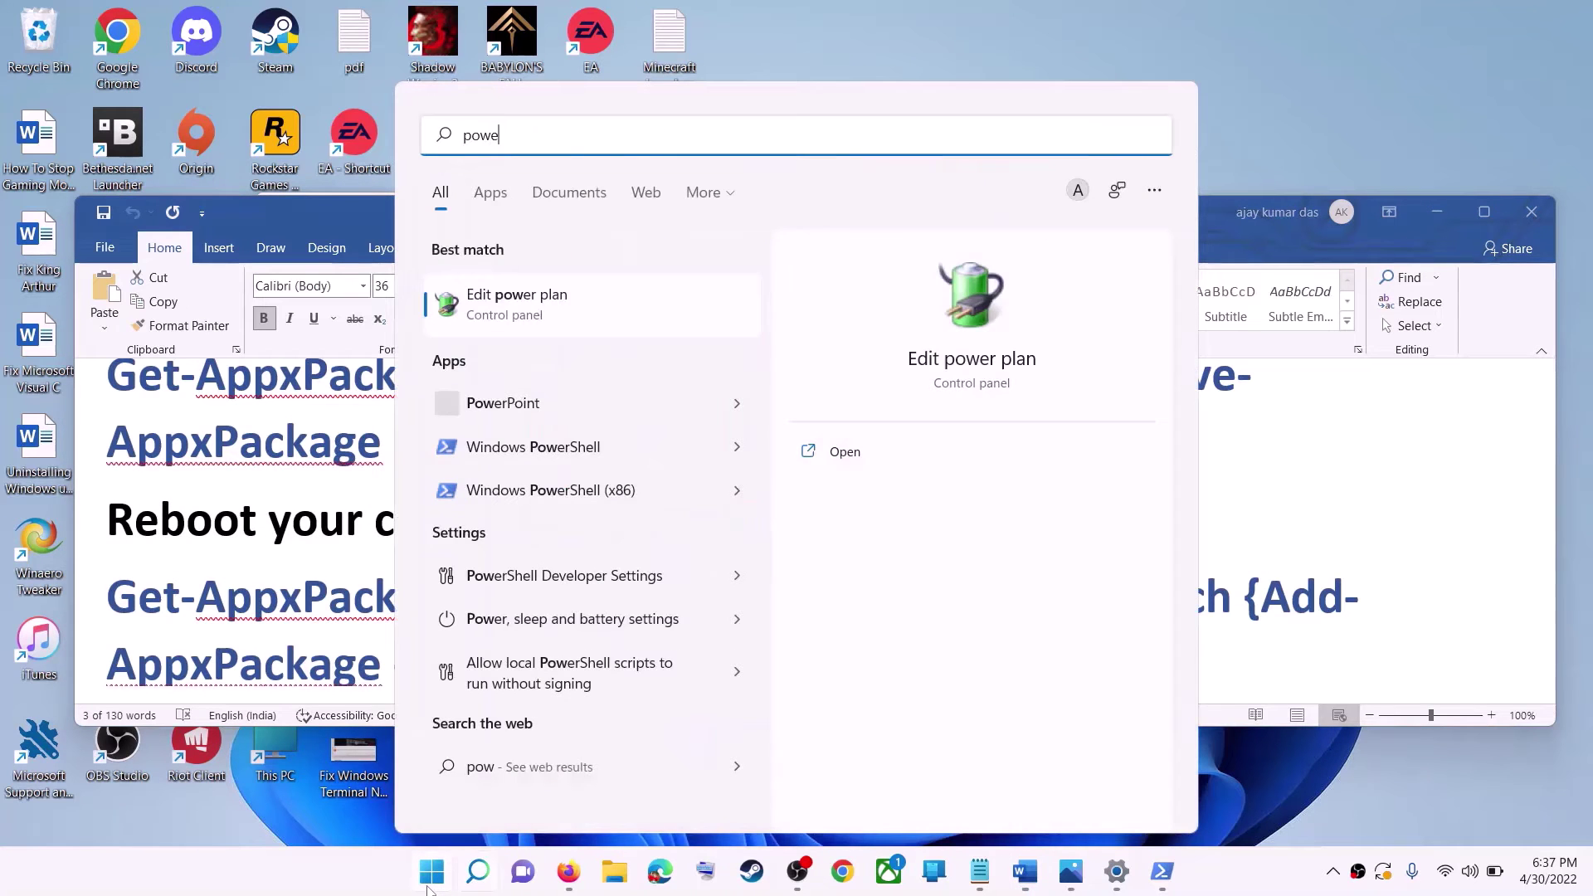
text(rshell)
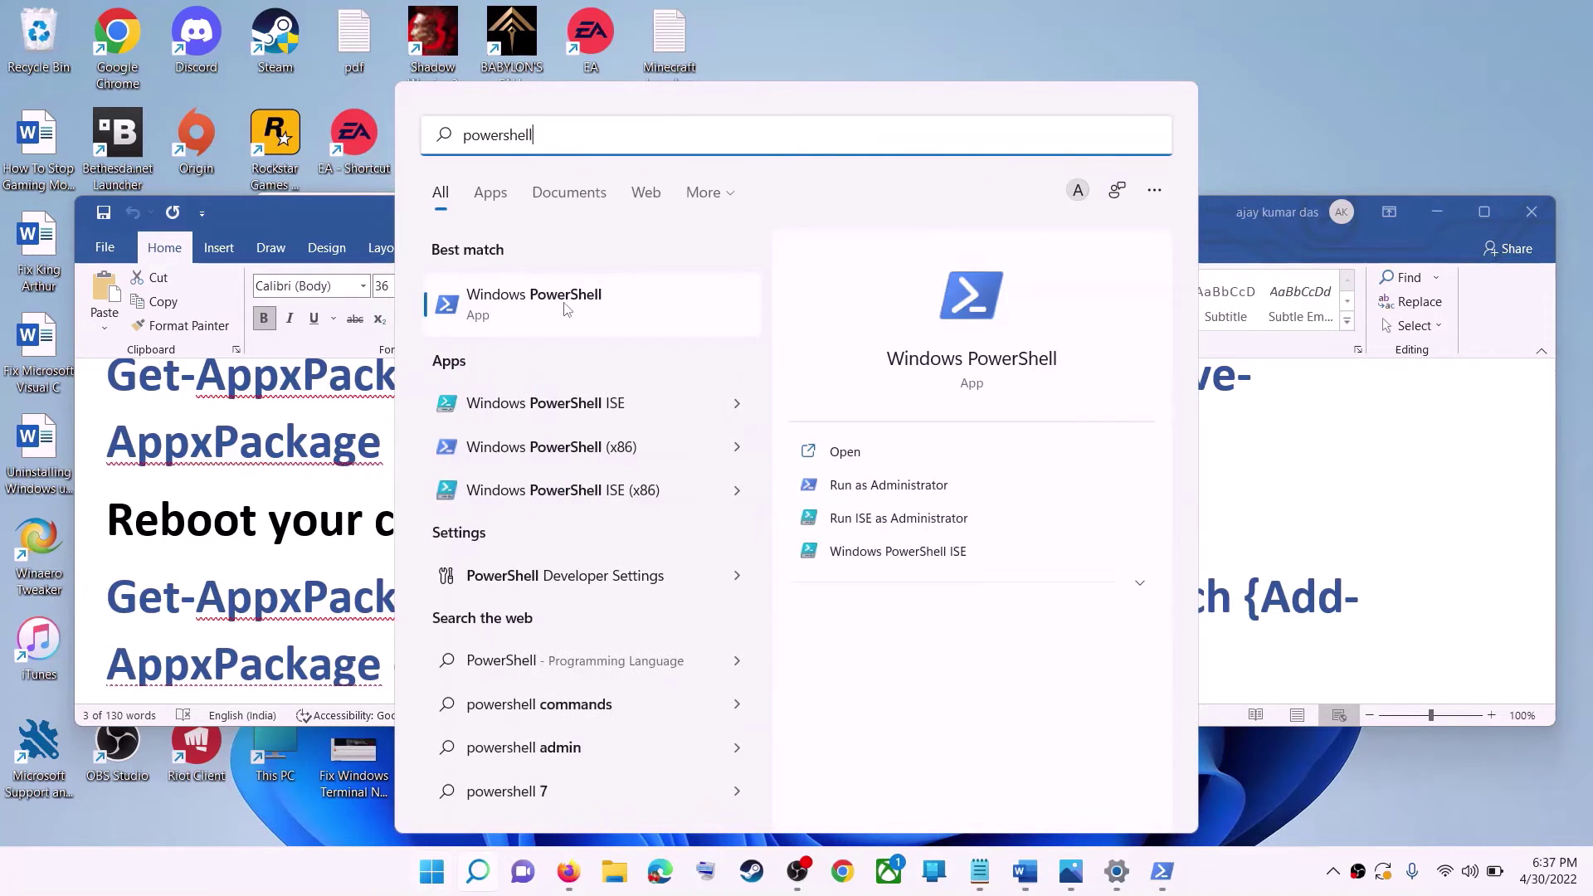
right_click(652, 326)
click(687, 331)
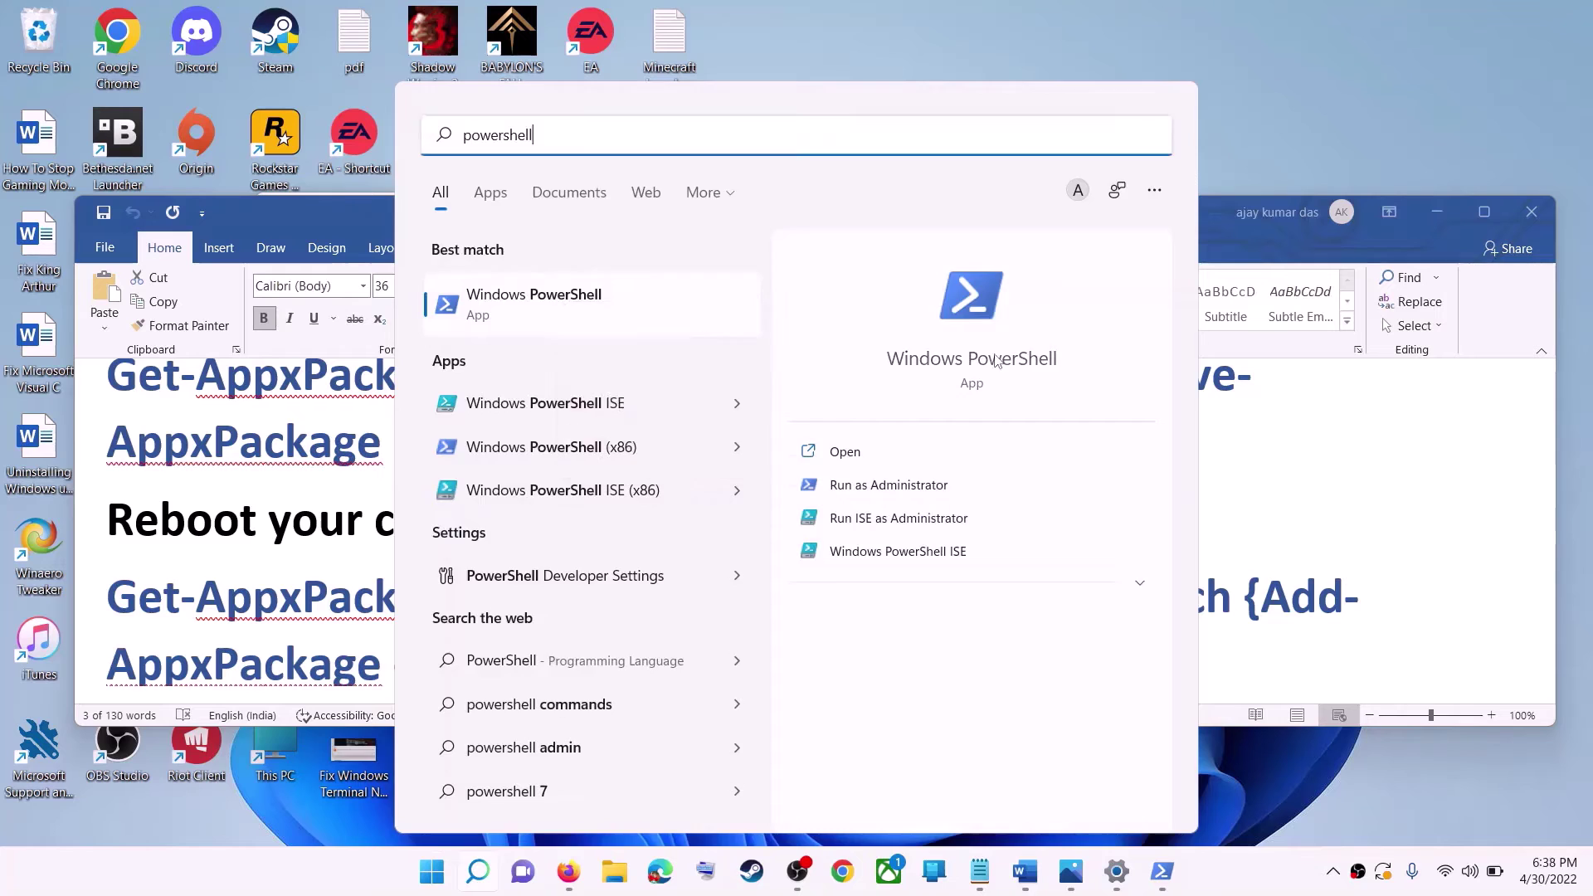
click(729, 594)
click(1037, 494)
Copy the Get-AppxPackage -allusers *WindowsStore* | Foreach {Add-AppxPackage ...} command below "Reboot your computer" in the Word document
scroll(1037, 539, down, 2)
drag(1054, 627, 106, 498)
right_click(187, 535)
click(242, 569)
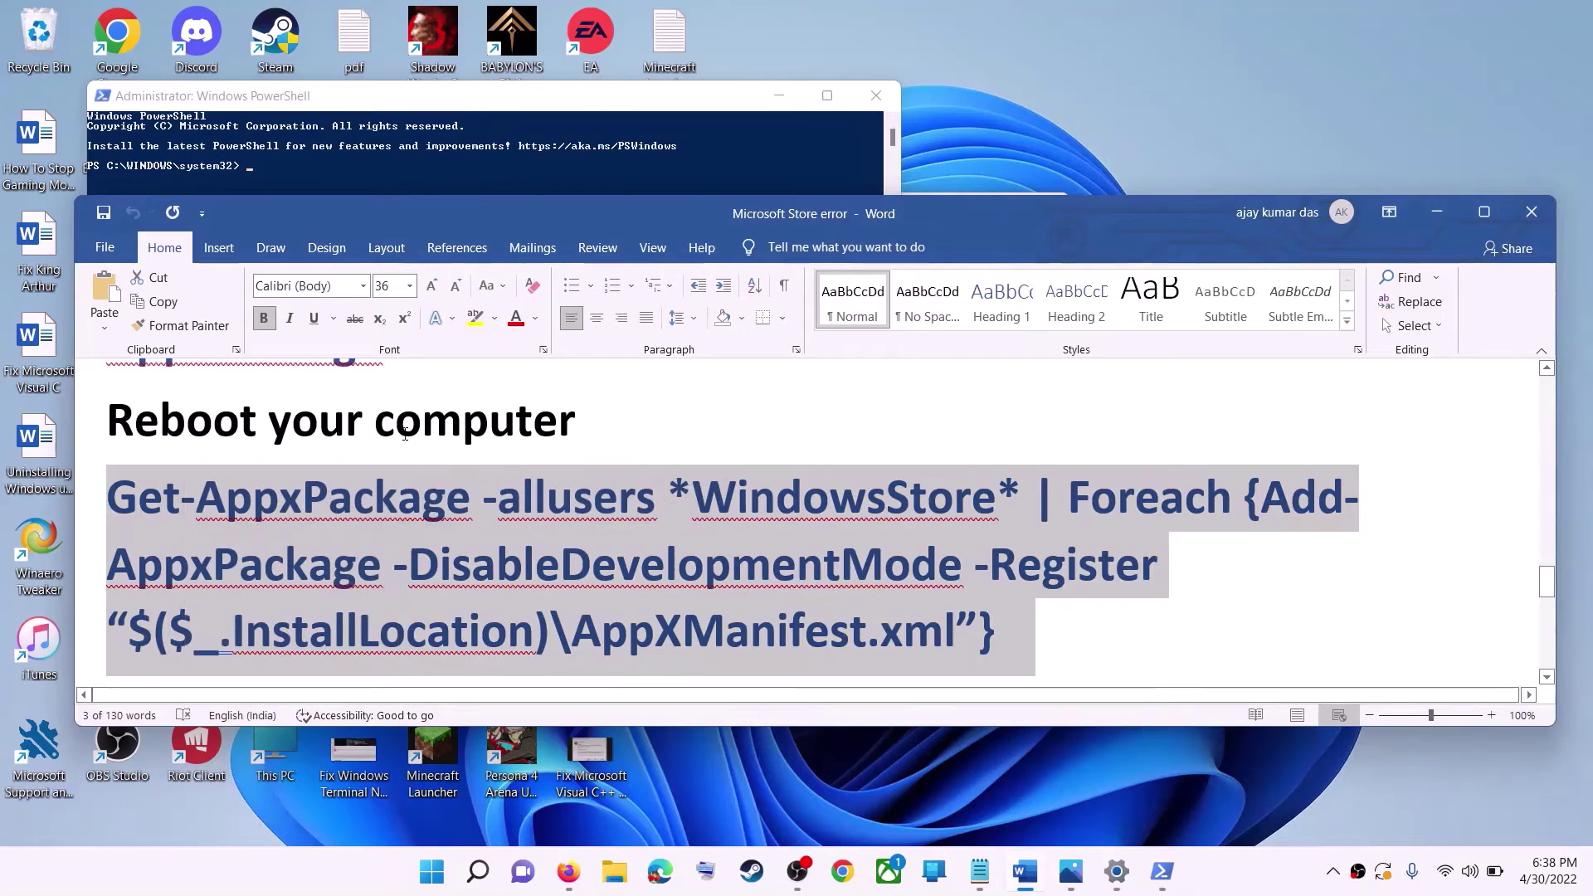
Paste the copied Add-AppxPackage command into the administrator PowerShell window and run it to reinstall the Store
key(alt+Tab)
click(482, 336)
right_click(482, 339)
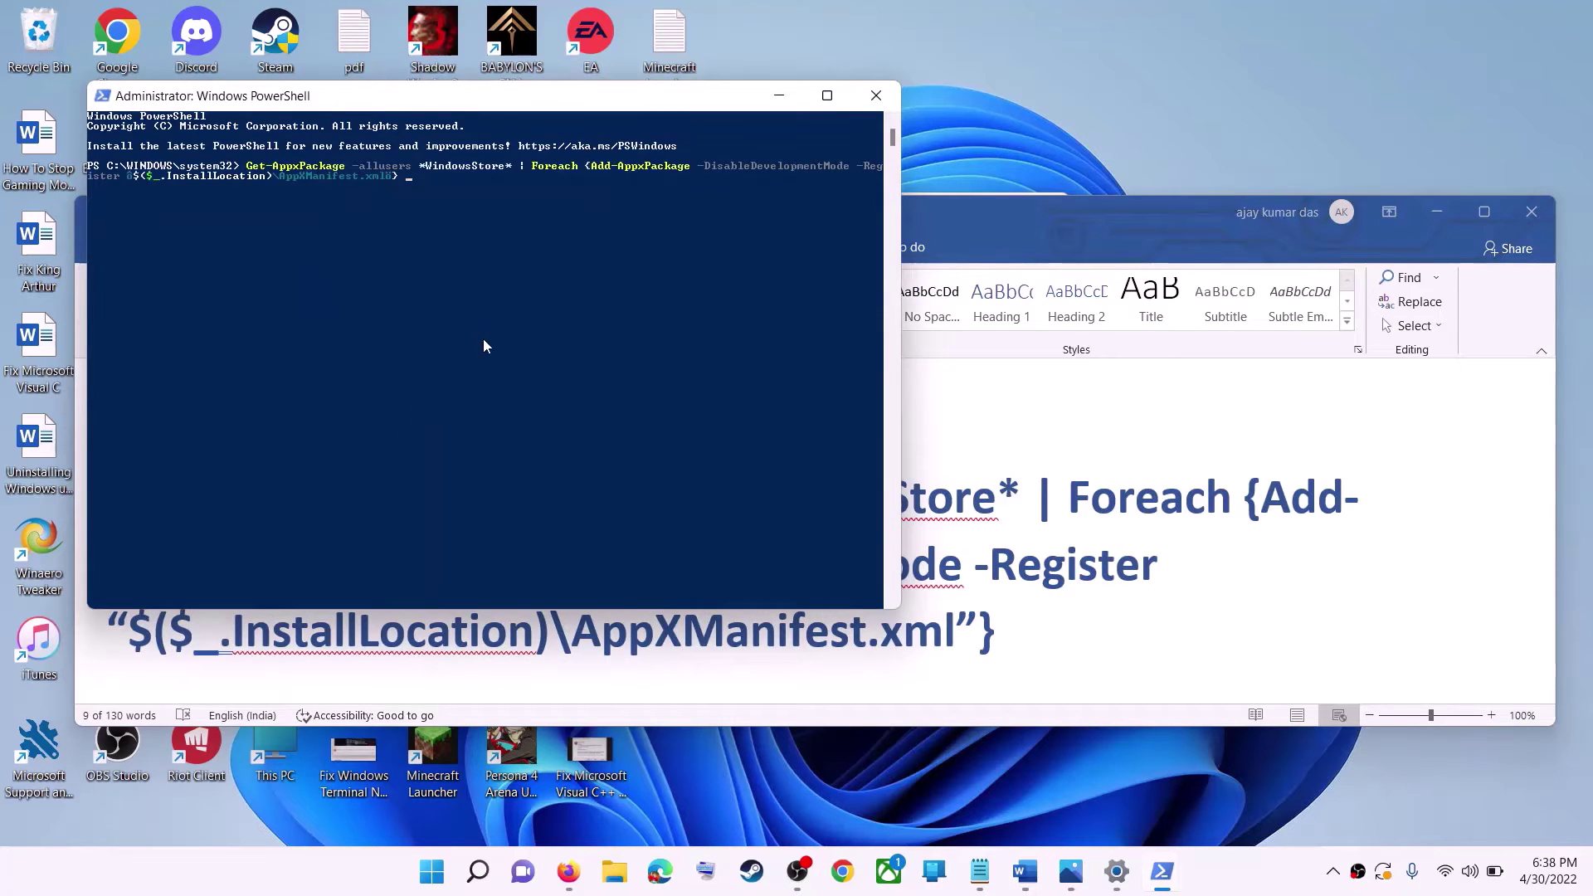
key(Return)
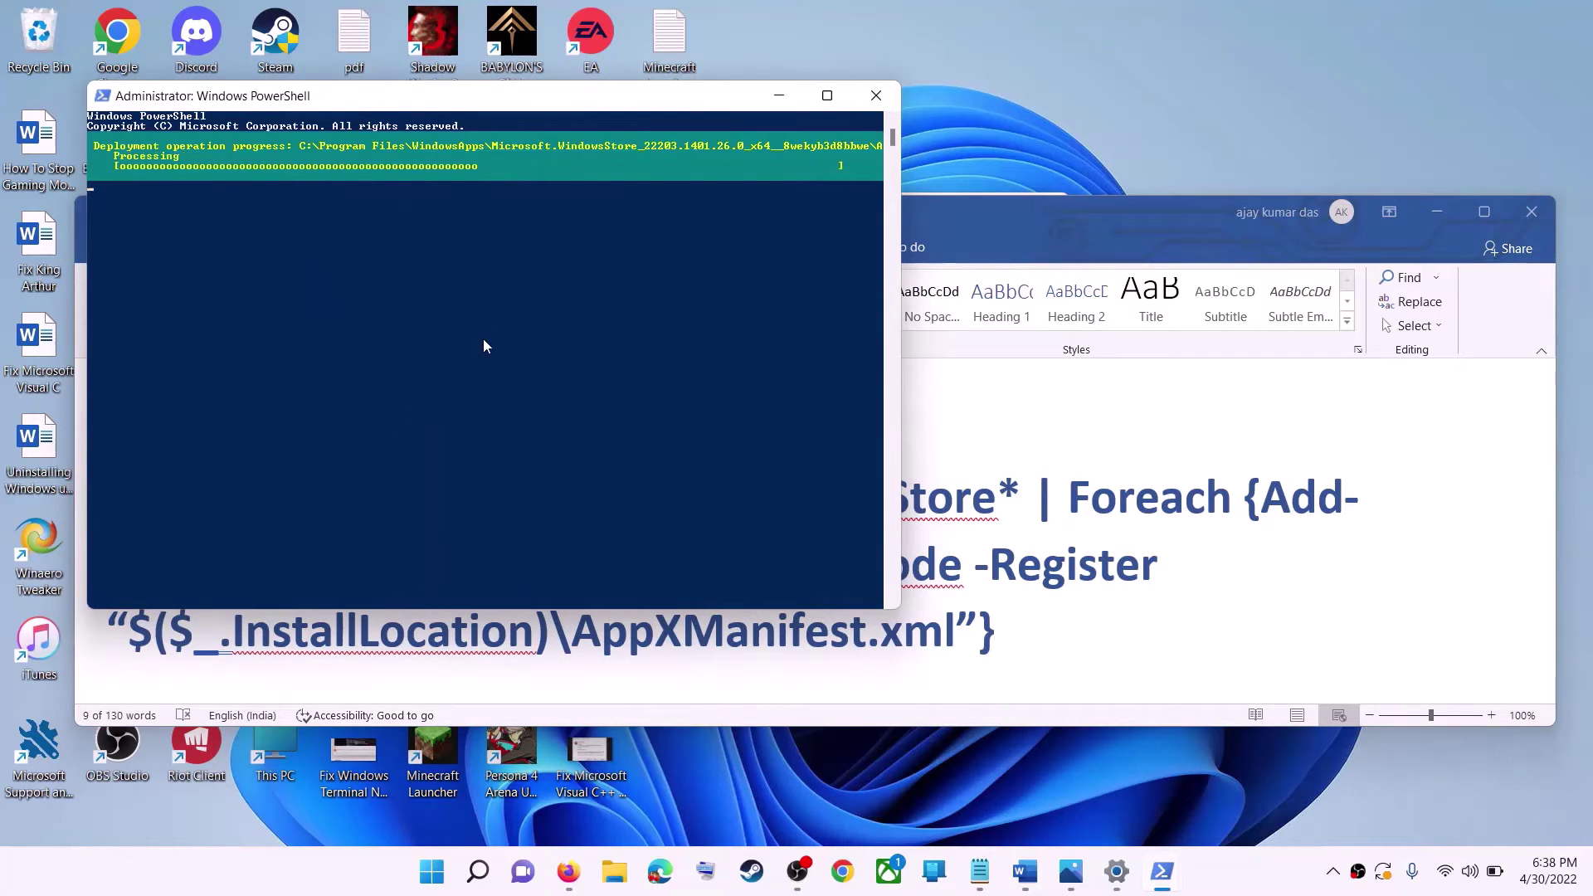
Search Windows for "store" and open Microsoft Store
click(433, 878)
text(s)
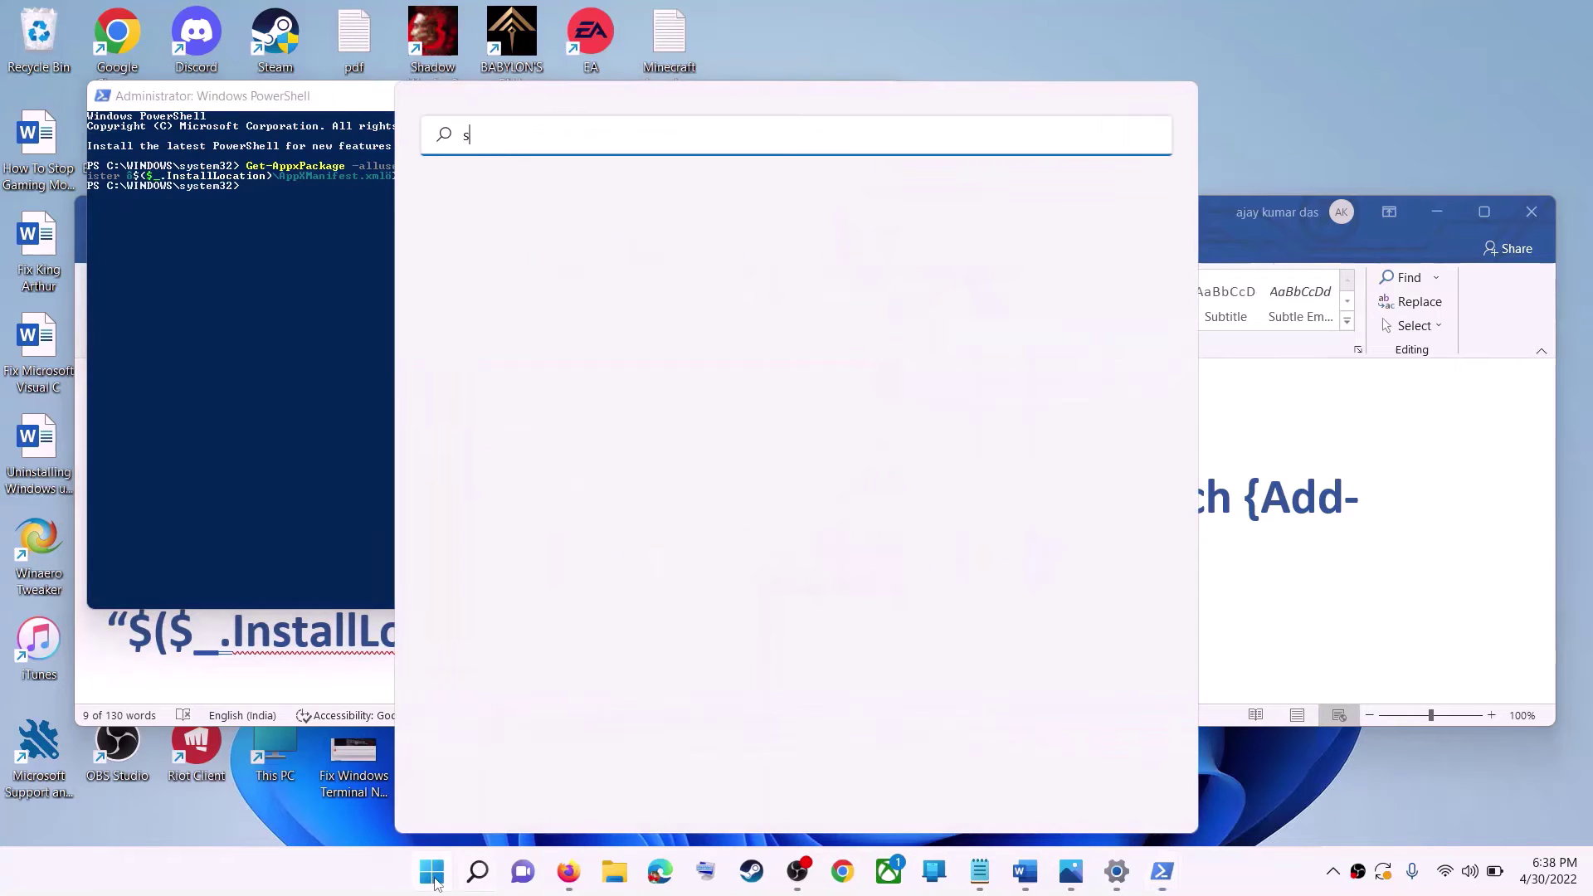
text(tore)
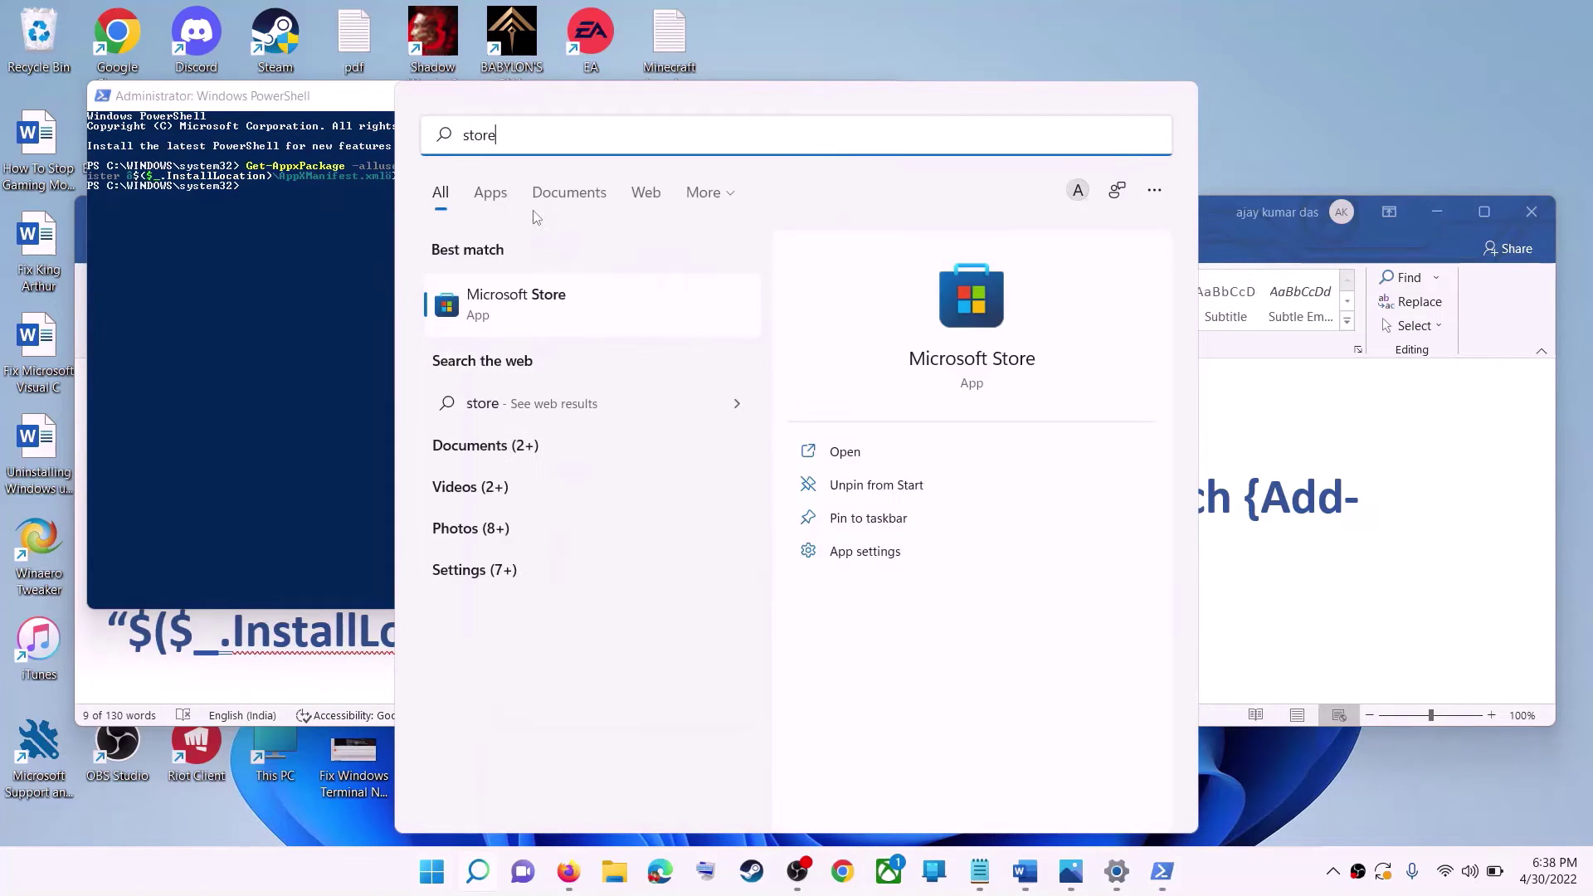
key(Return)
Go to Step 10 in the Word document and highlight "Try installing to C drive/Different Drive"
key(alt+Tab)
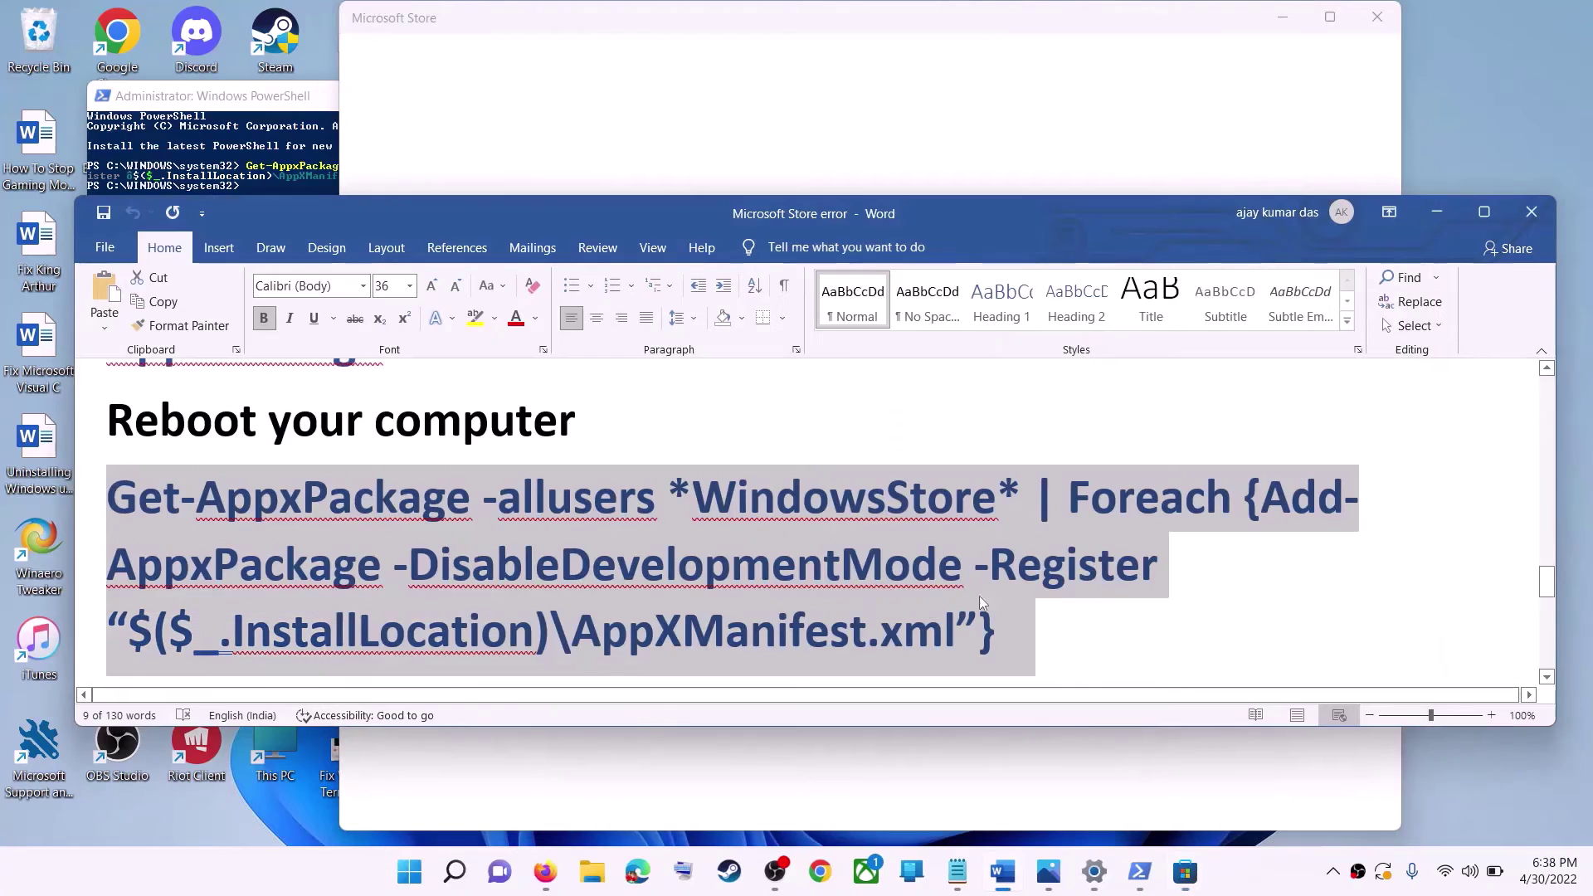
scroll(555, 568, down, 1)
scroll(555, 567, down, 3)
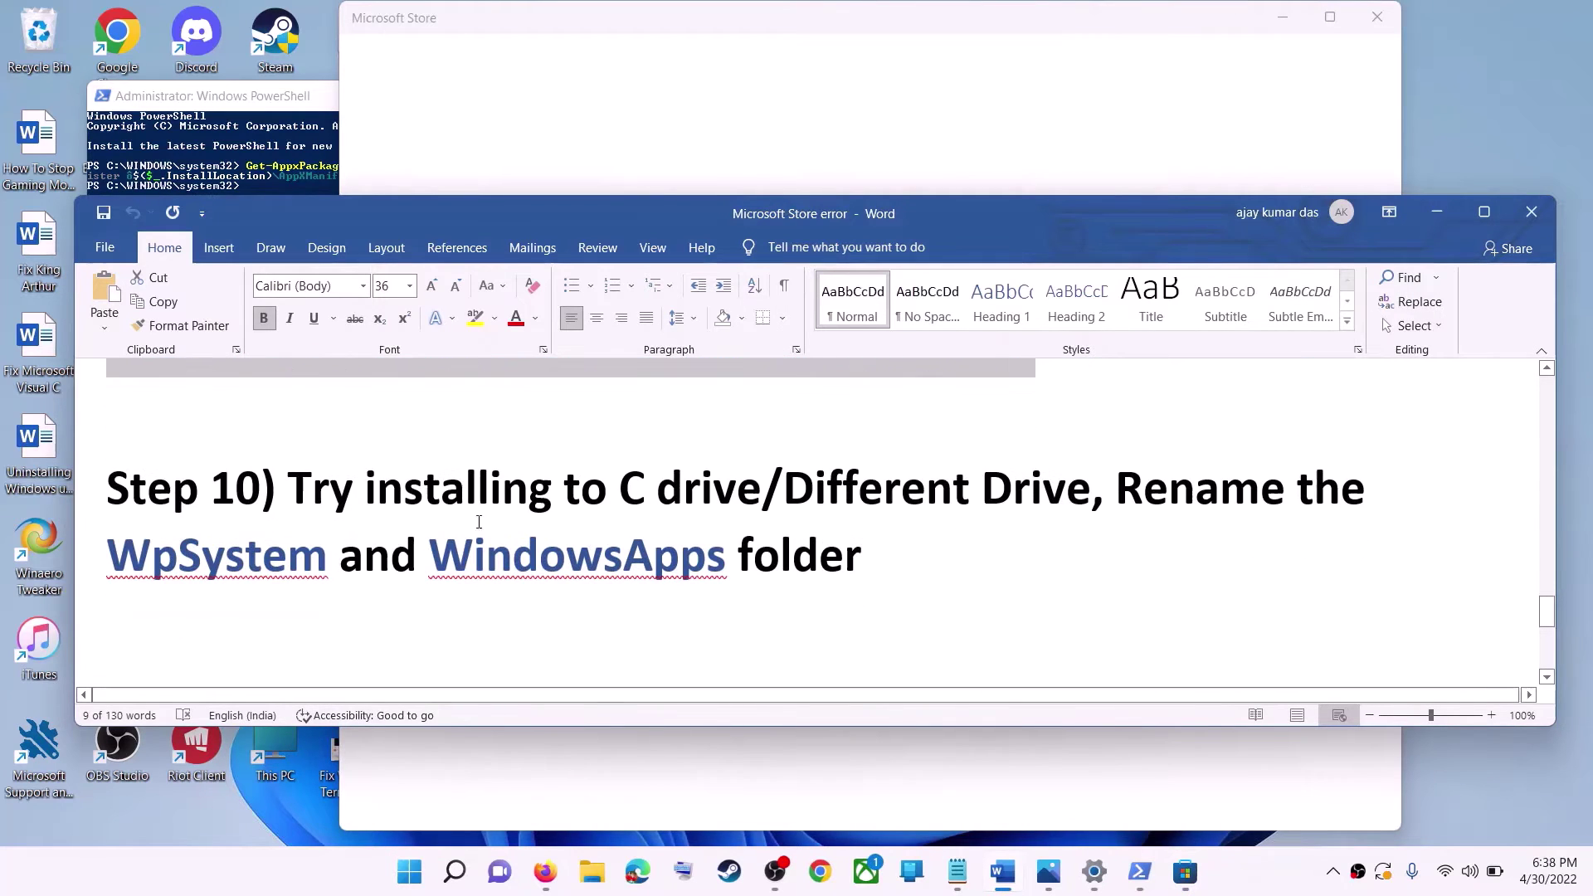
drag(287, 488, 1090, 490)
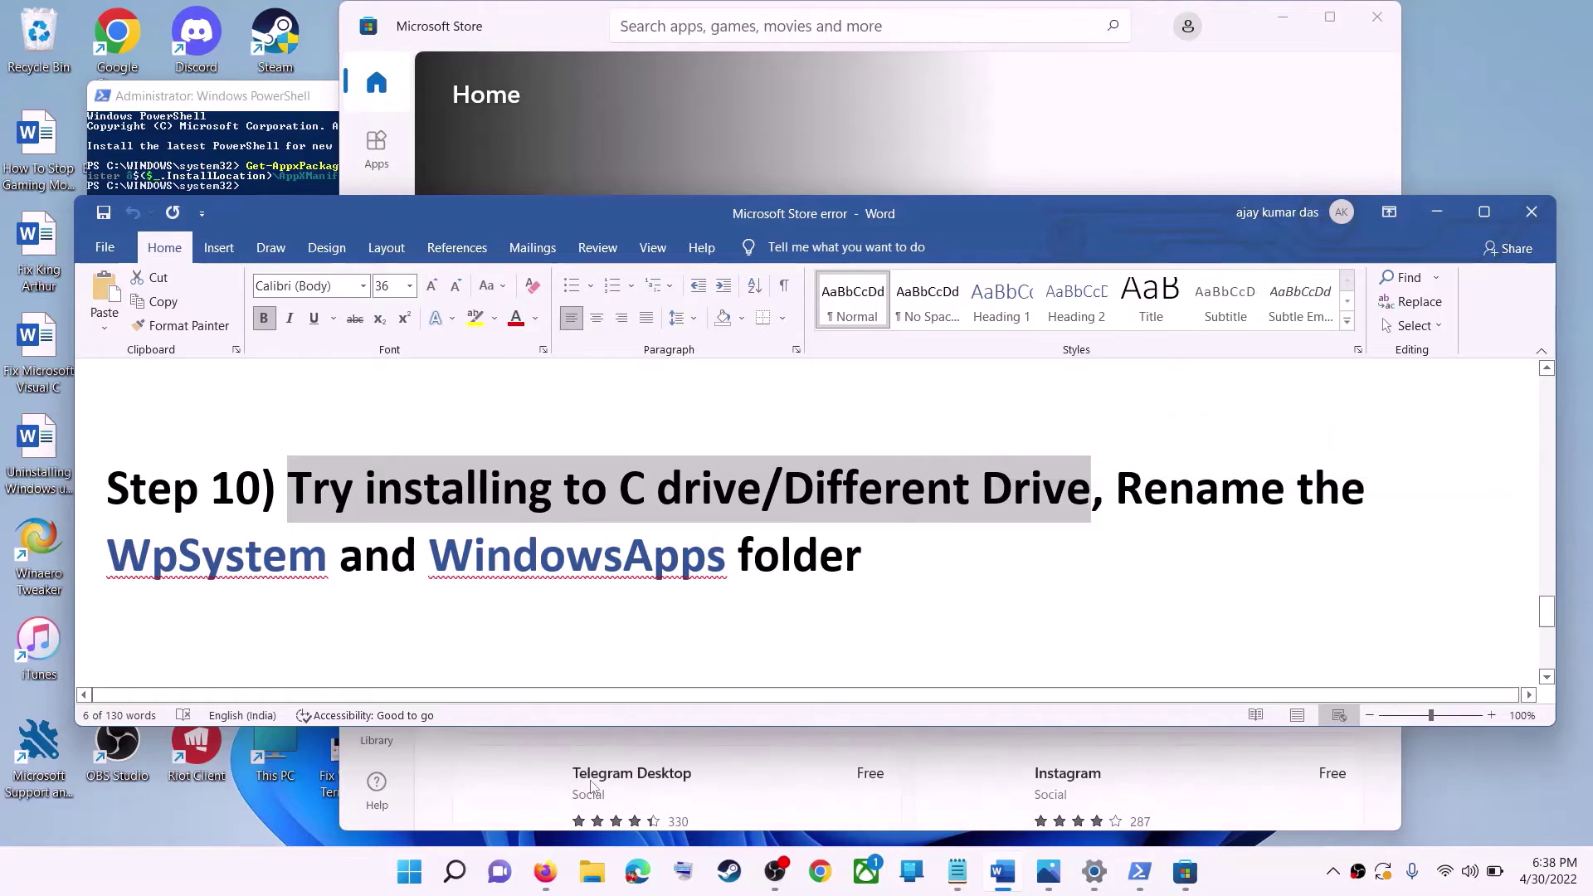
Open the System page in Settings and go to the storage options
click(410, 872)
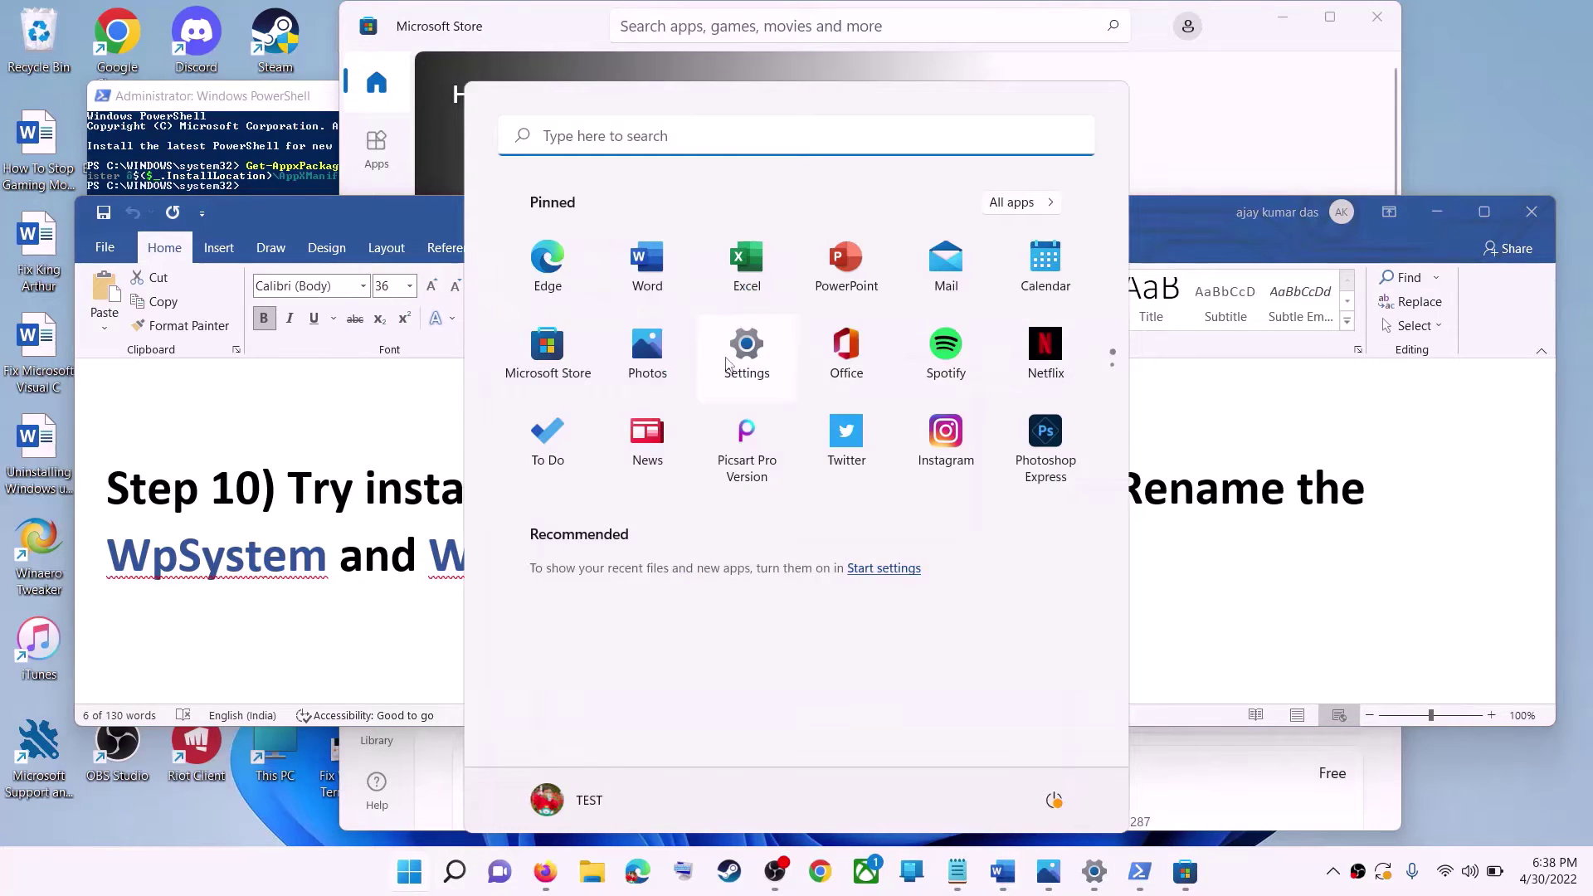
click(728, 365)
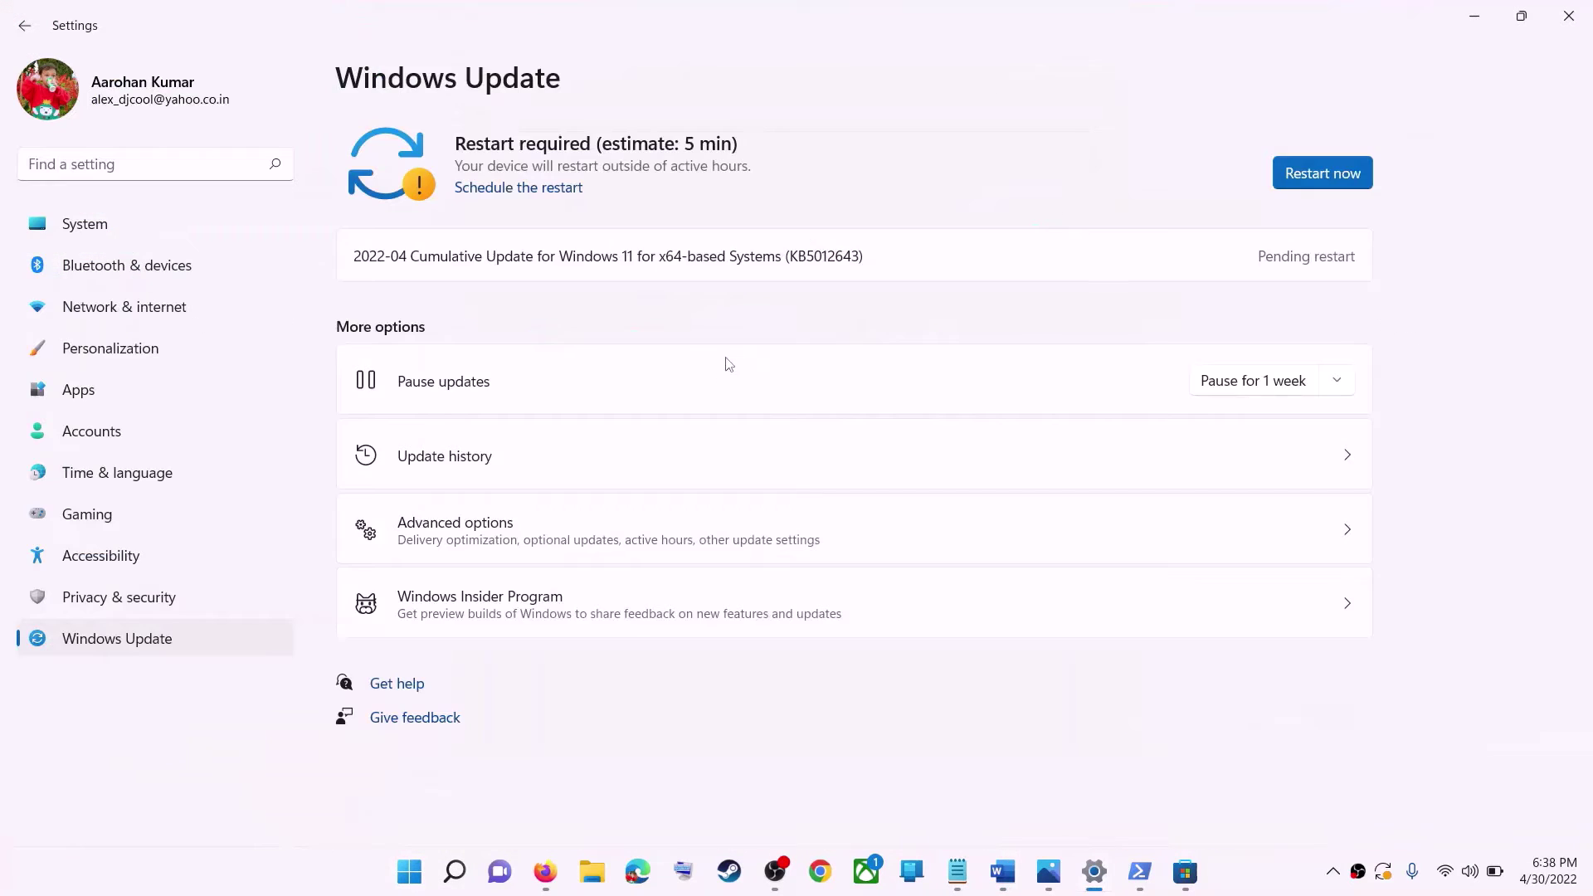
click(103, 234)
scroll(491, 569, down, 3)
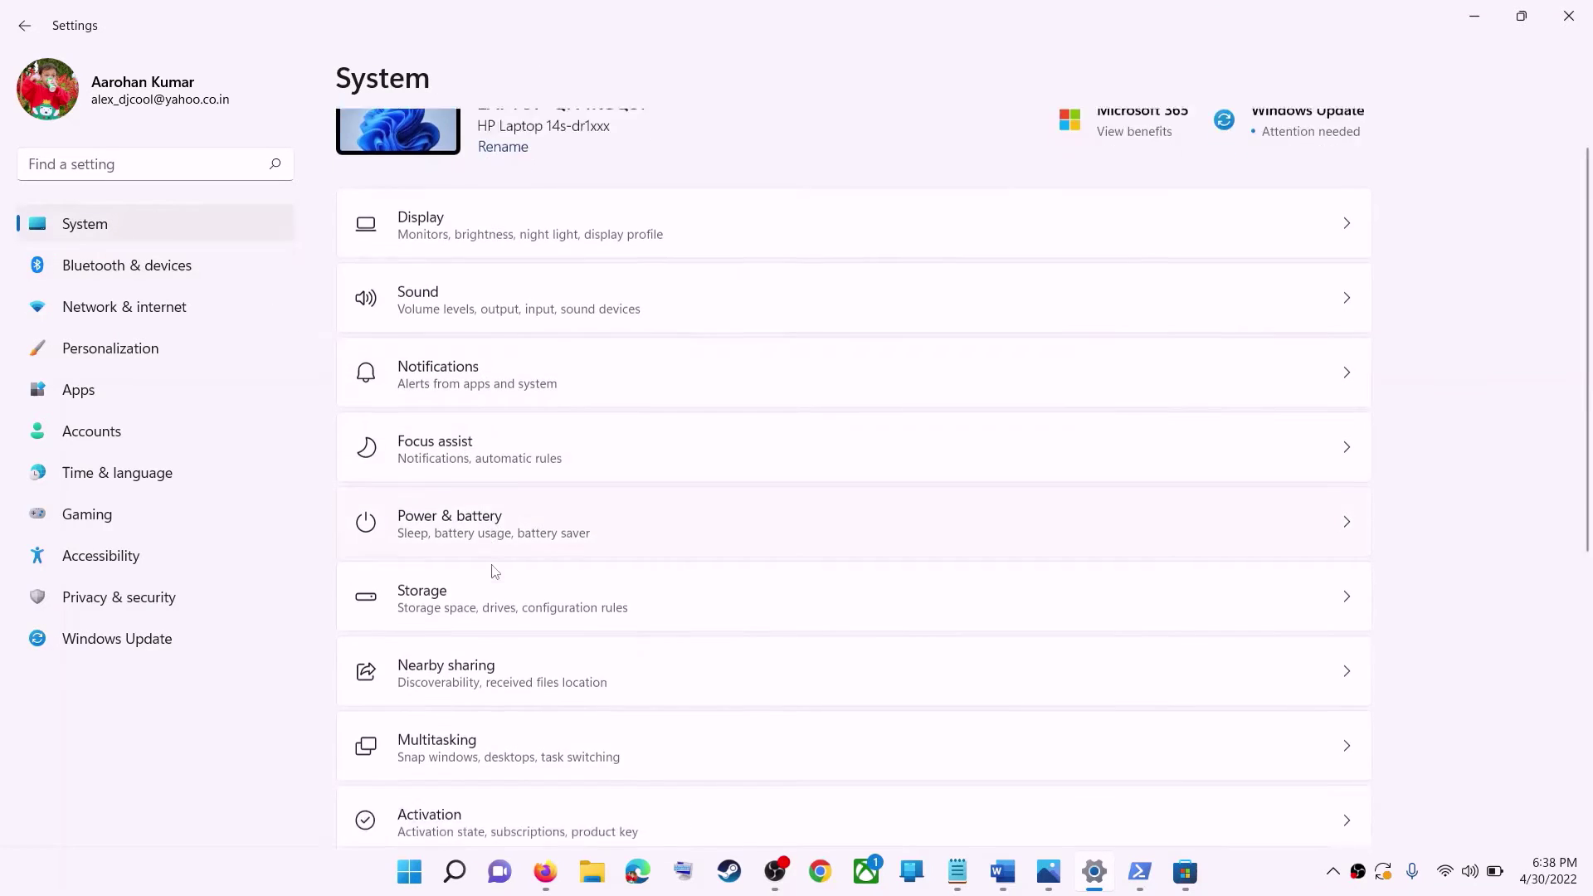
click(455, 429)
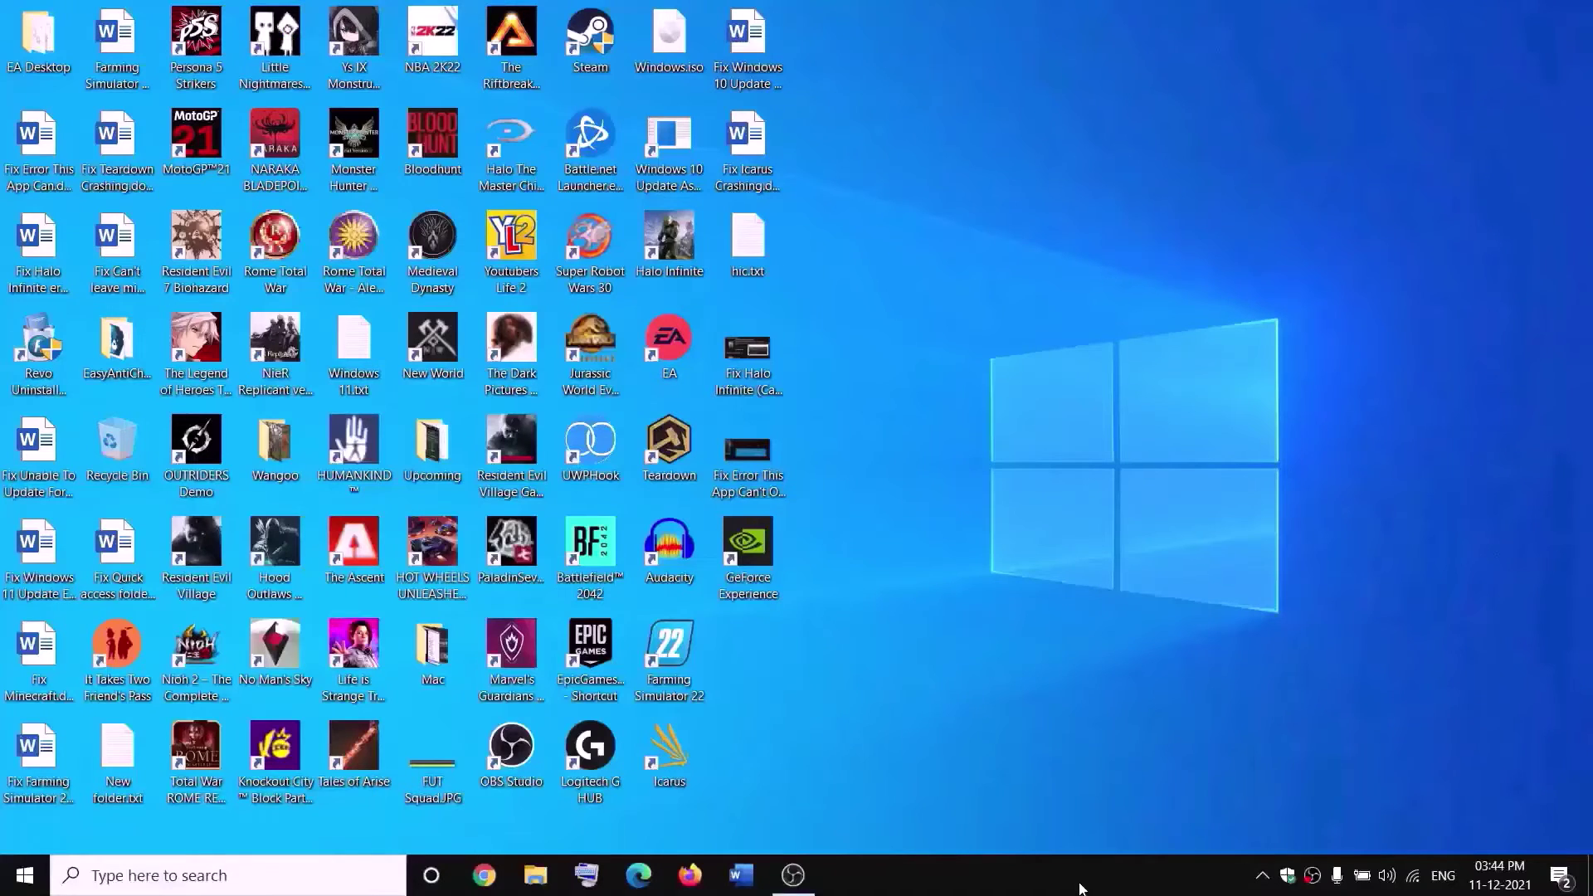
Open the New Volume (D:) drive from This PC in File Explorer
click(537, 875)
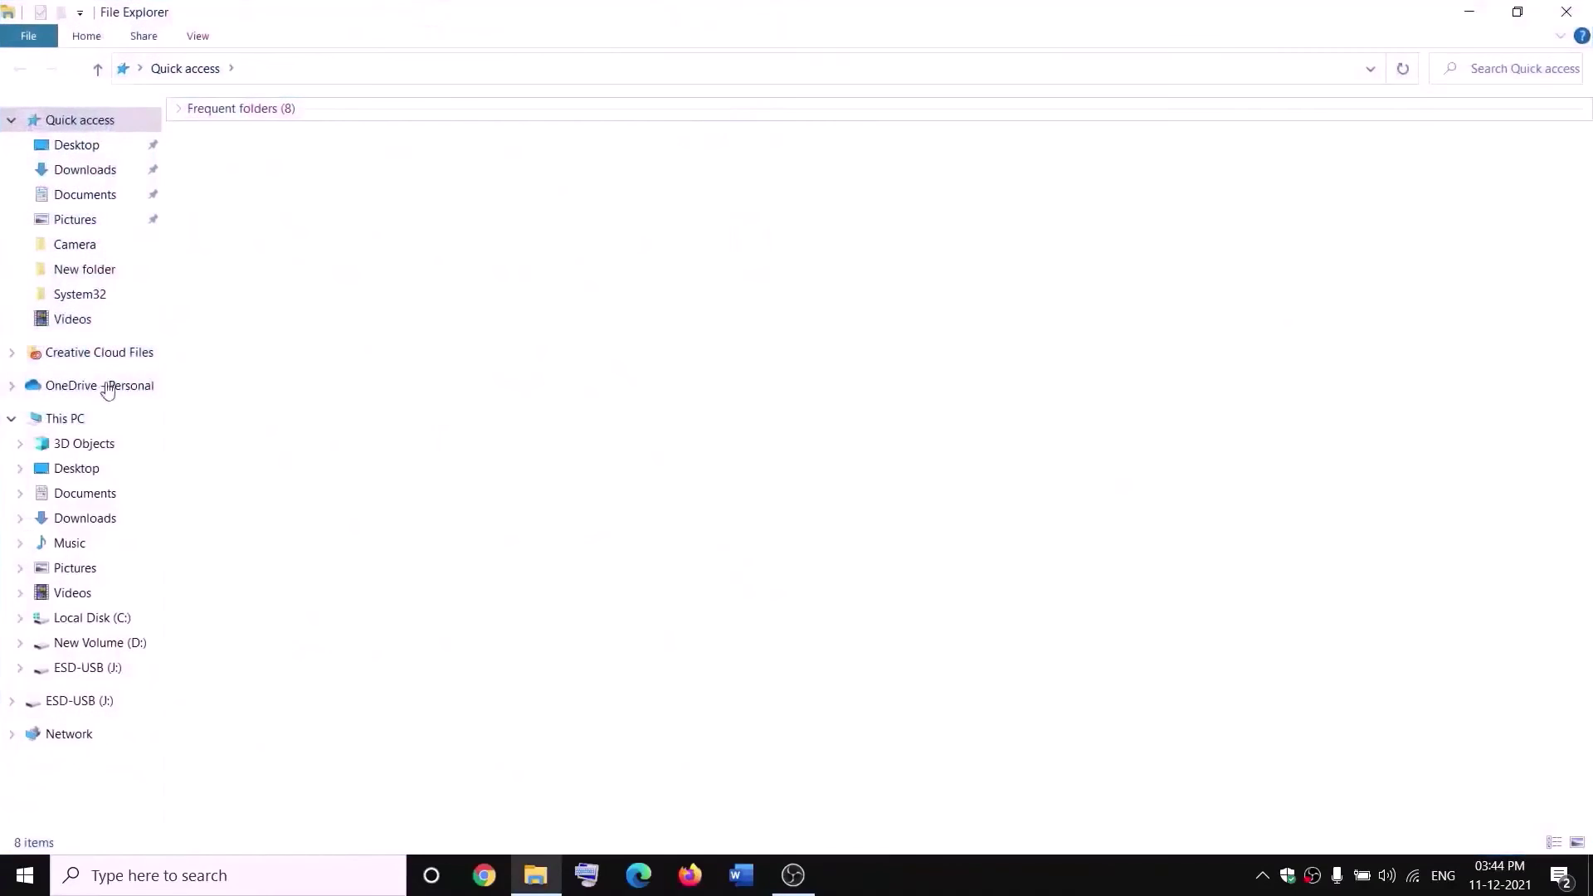
click(83, 424)
click(591, 306)
double_click(590, 305)
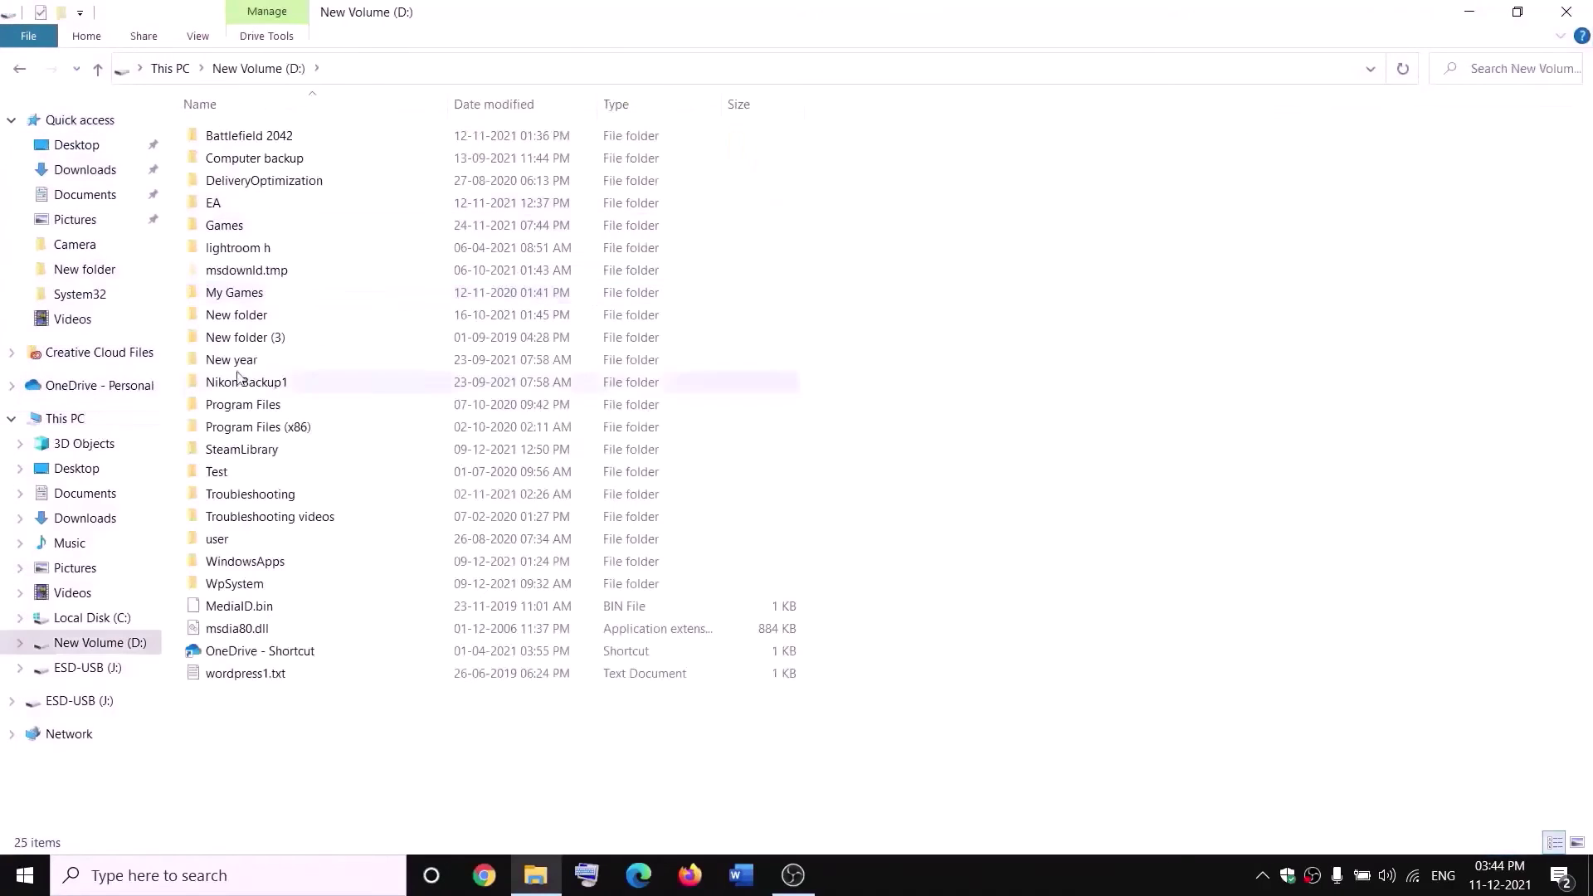
click(237, 583)
right_click(257, 590)
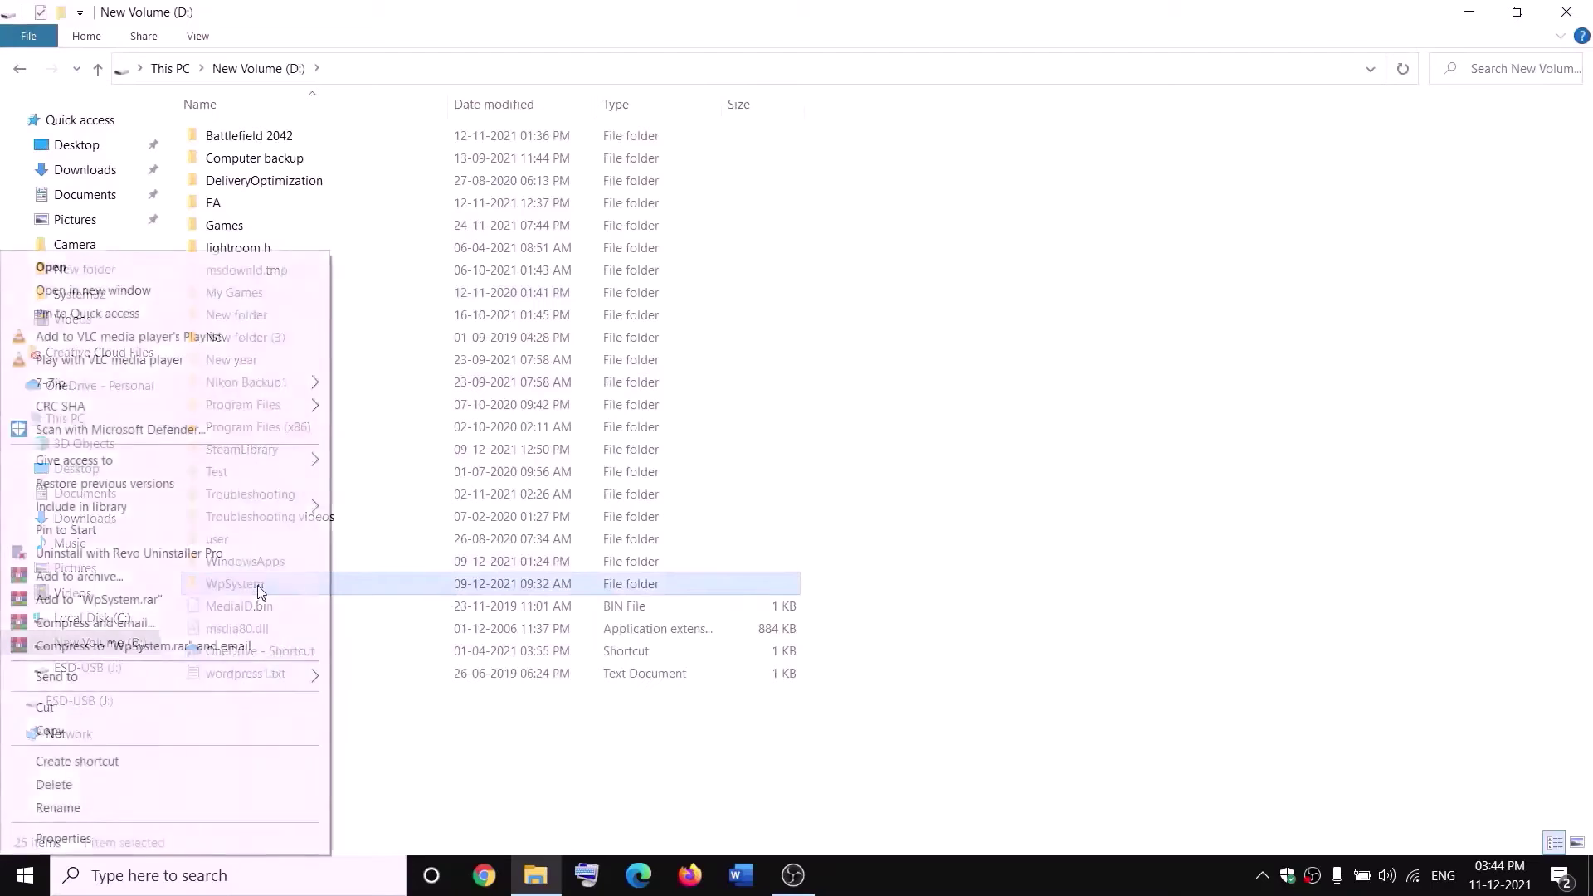
click(545, 754)
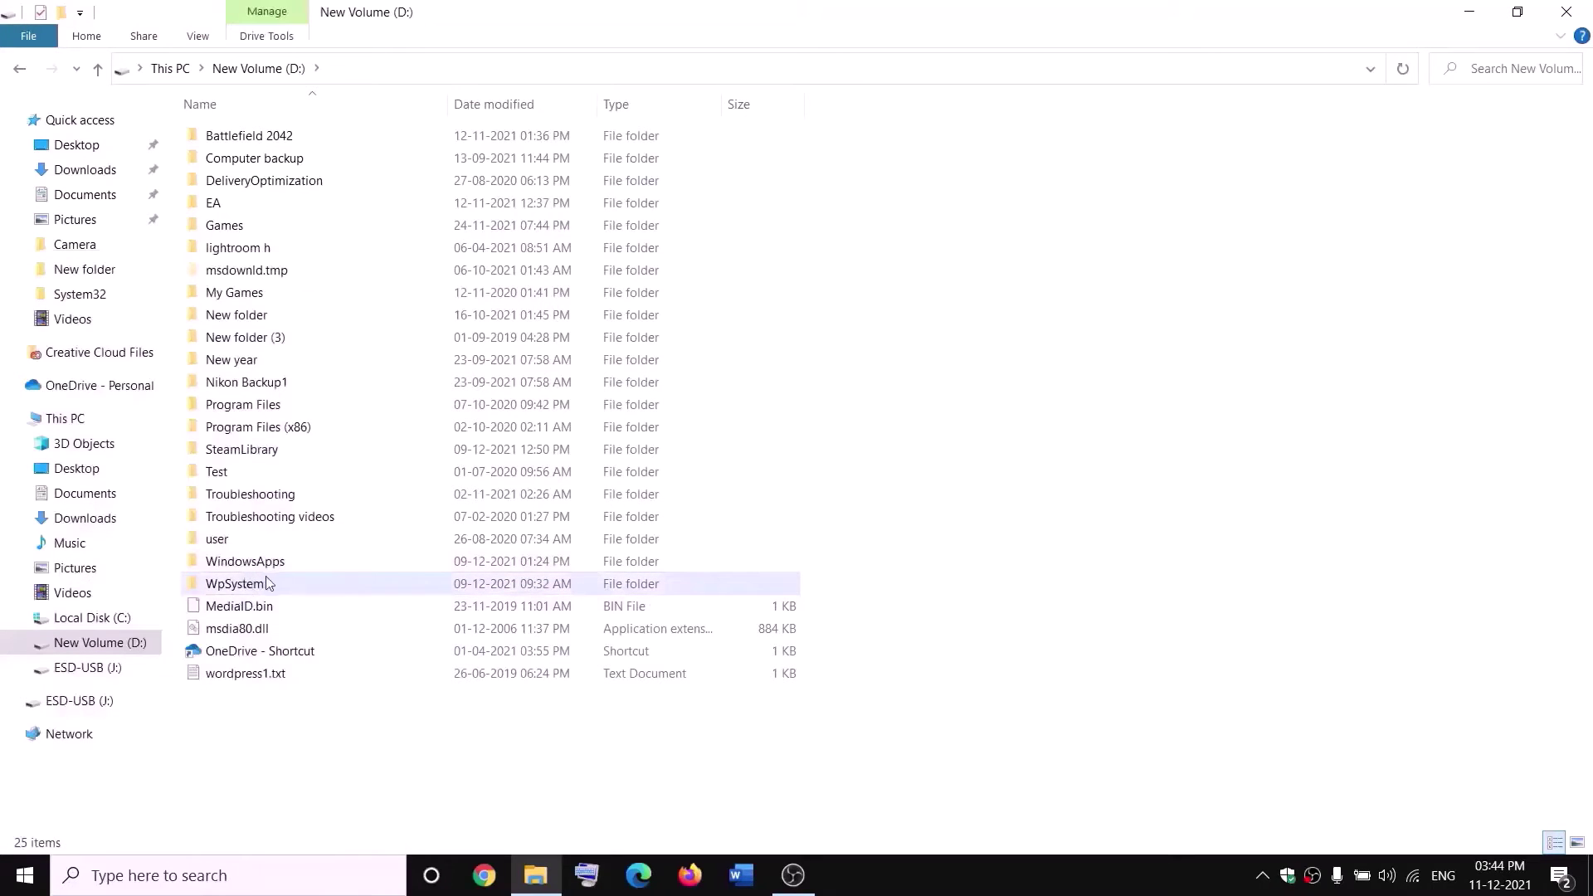
Open the advanced security settings for the WpSystem folder through its properties
mouse_move(222, 588)
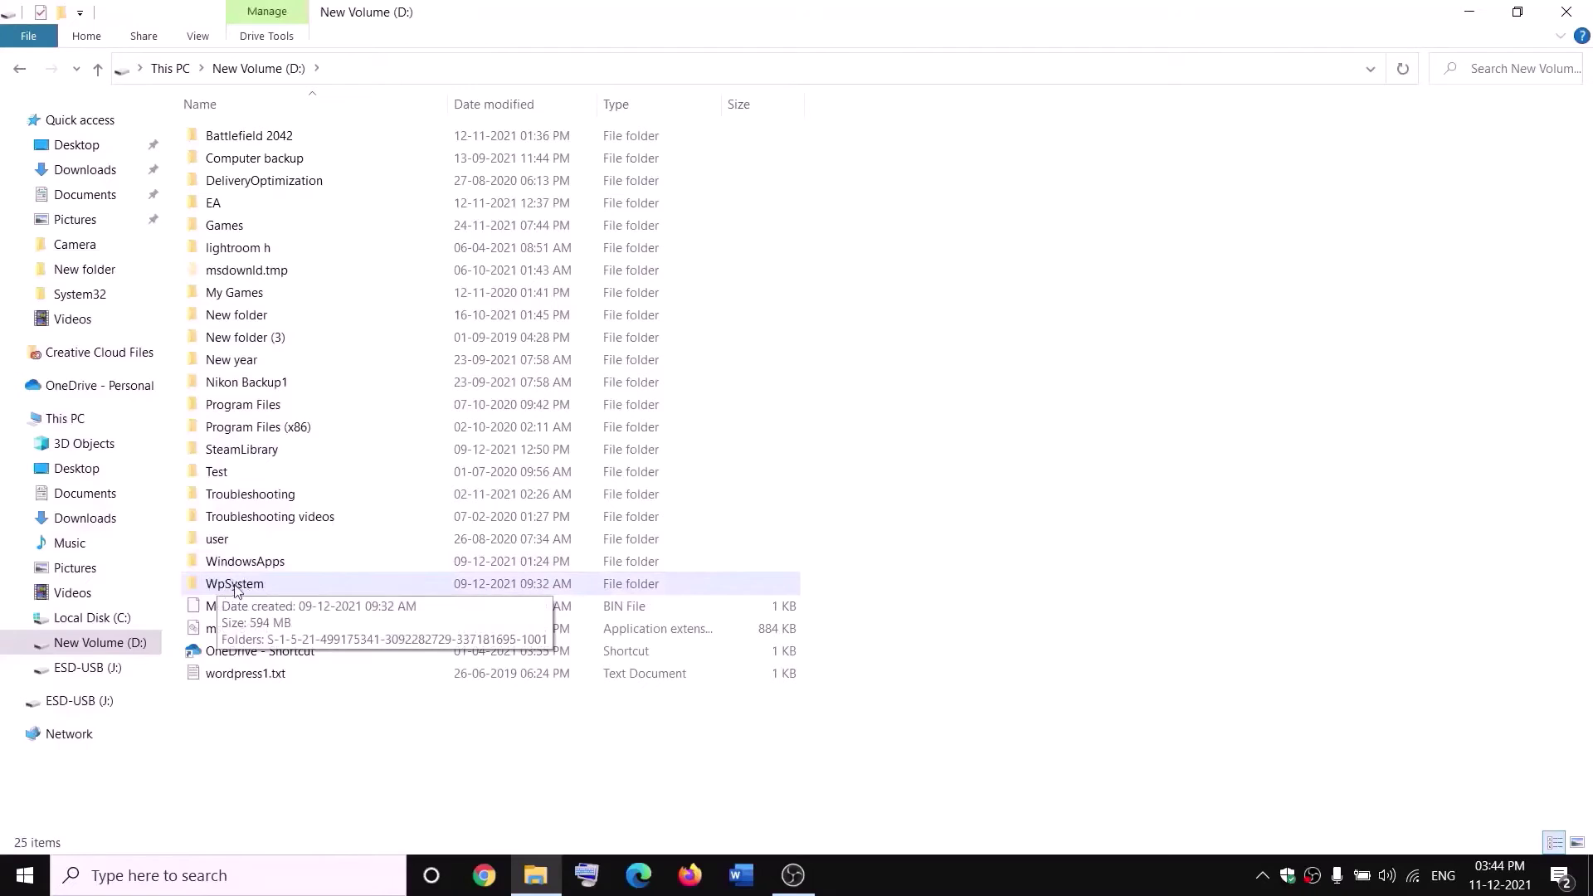
right_click(234, 587)
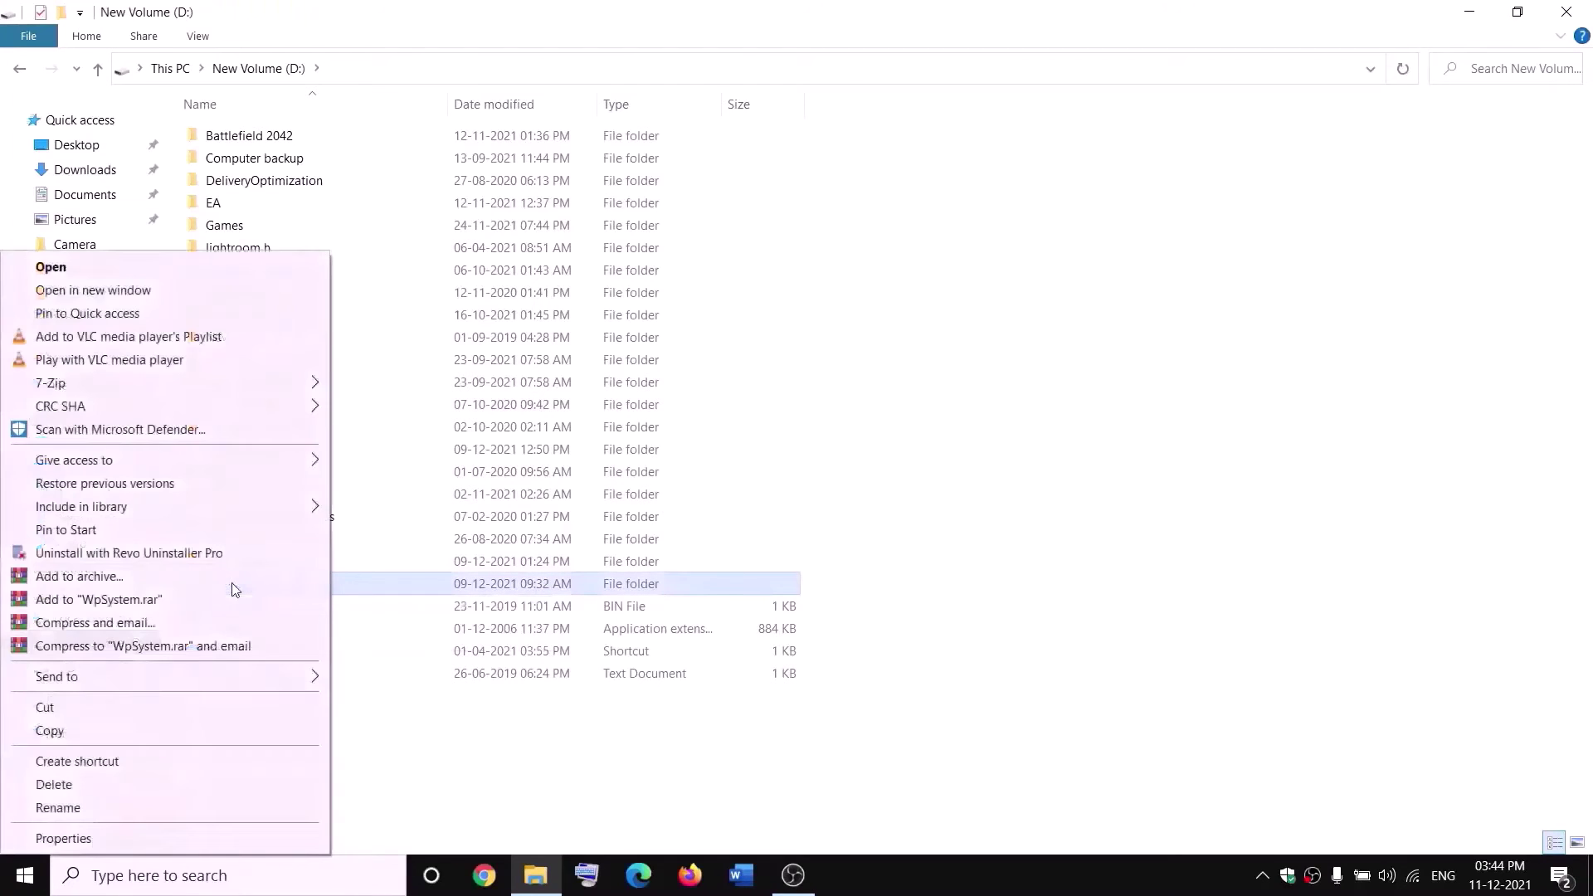
click(100, 839)
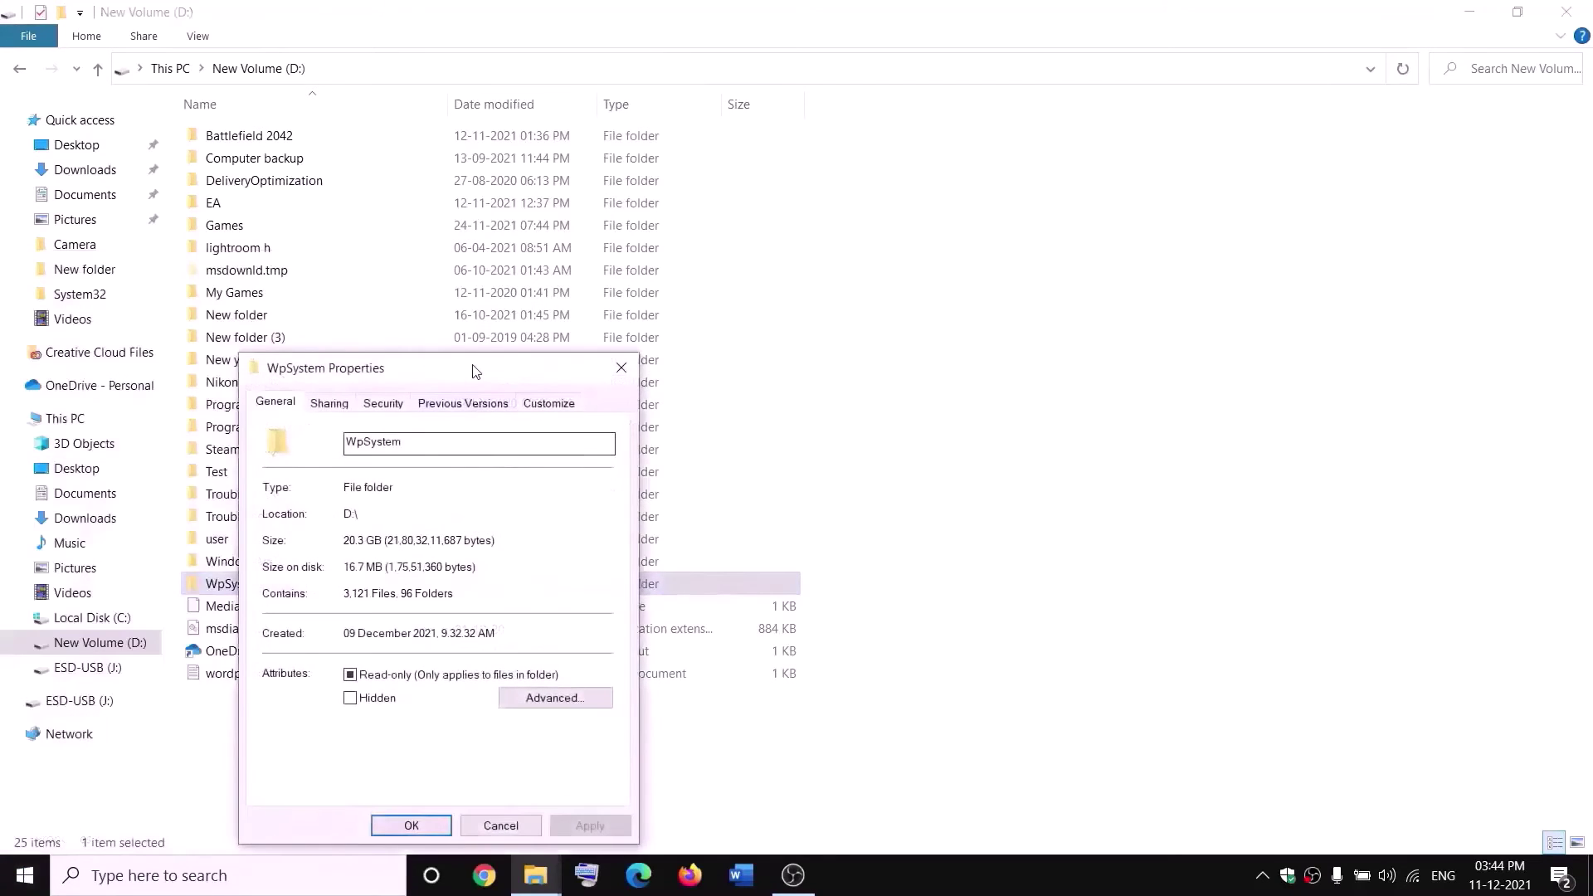
drag(475, 372, 682, 235)
click(592, 267)
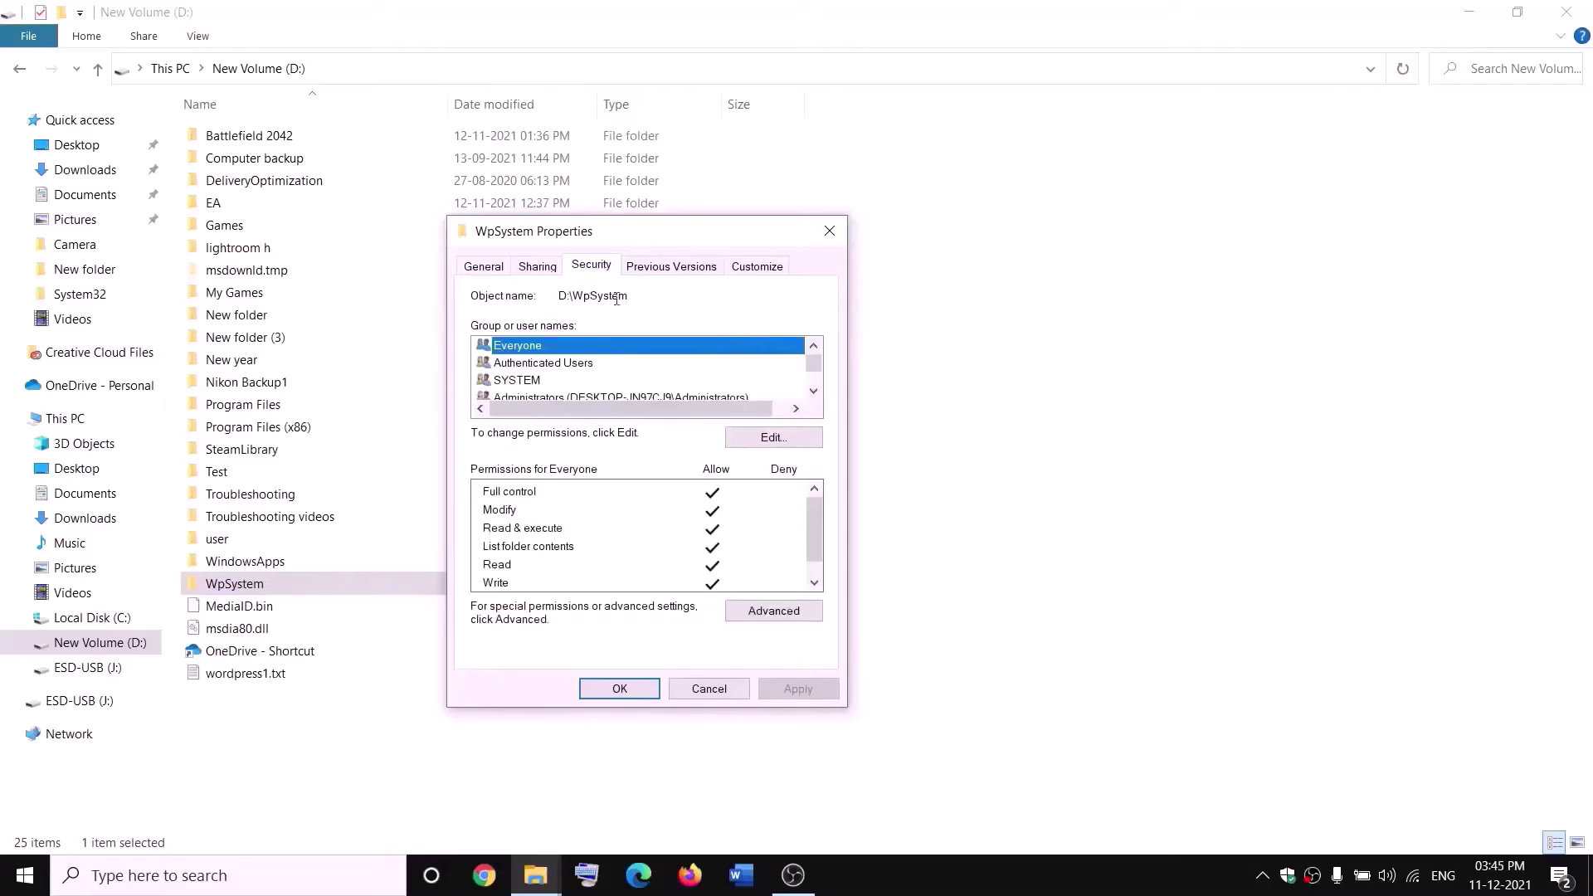
click(792, 612)
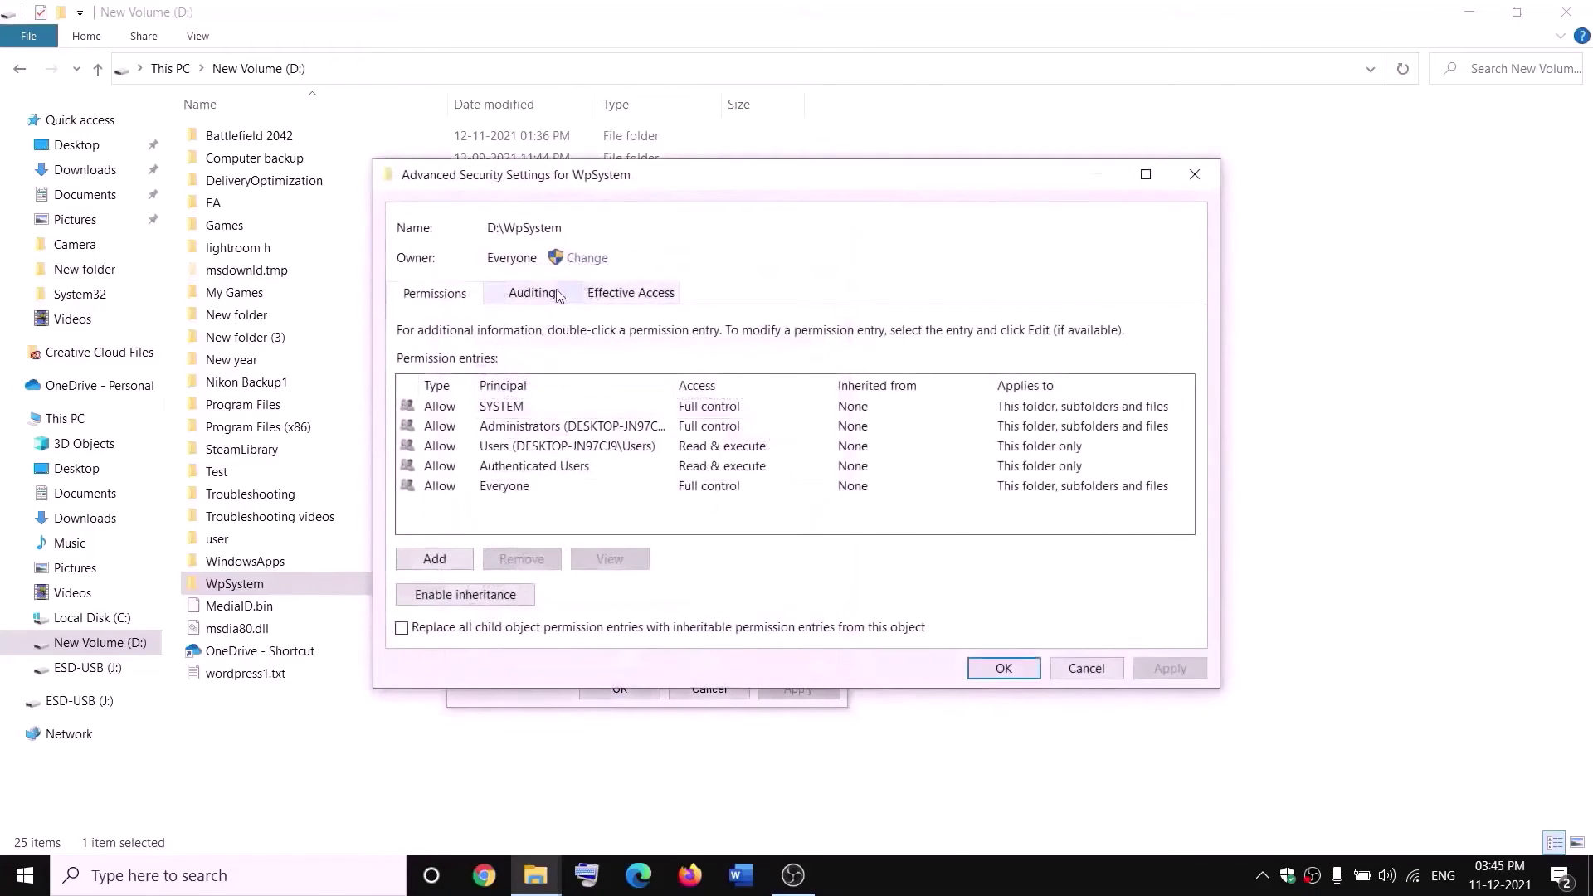
Select "everyone" as the owner of the WpSystem folder, checking the name before accepting it
click(589, 259)
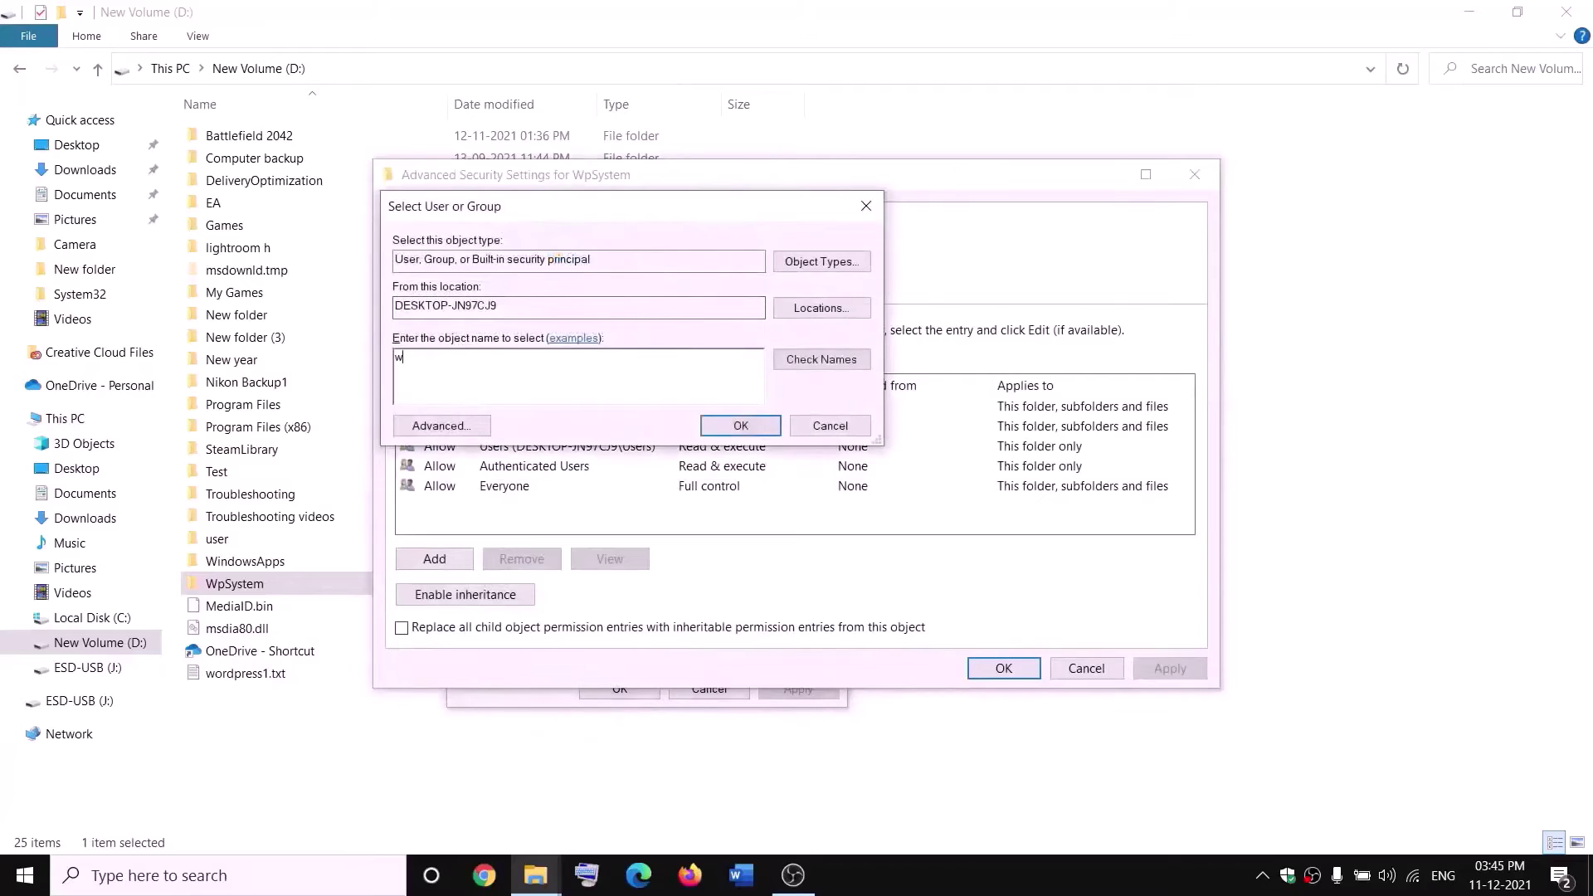
key(BackSpace)
text(everyone)
double_click(474, 353)
click(835, 365)
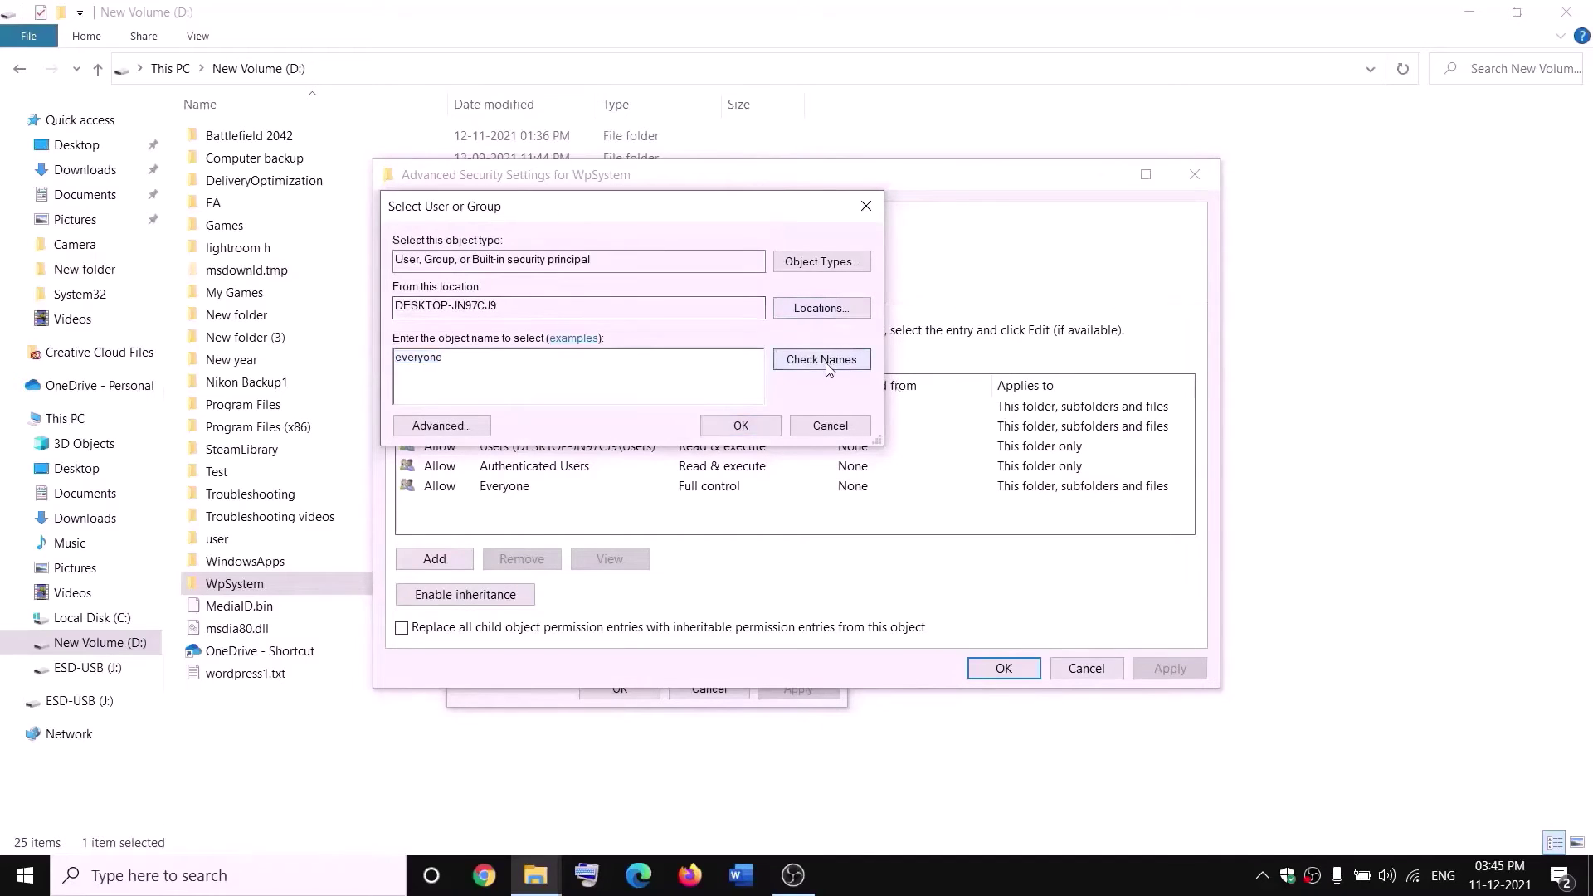
click(741, 427)
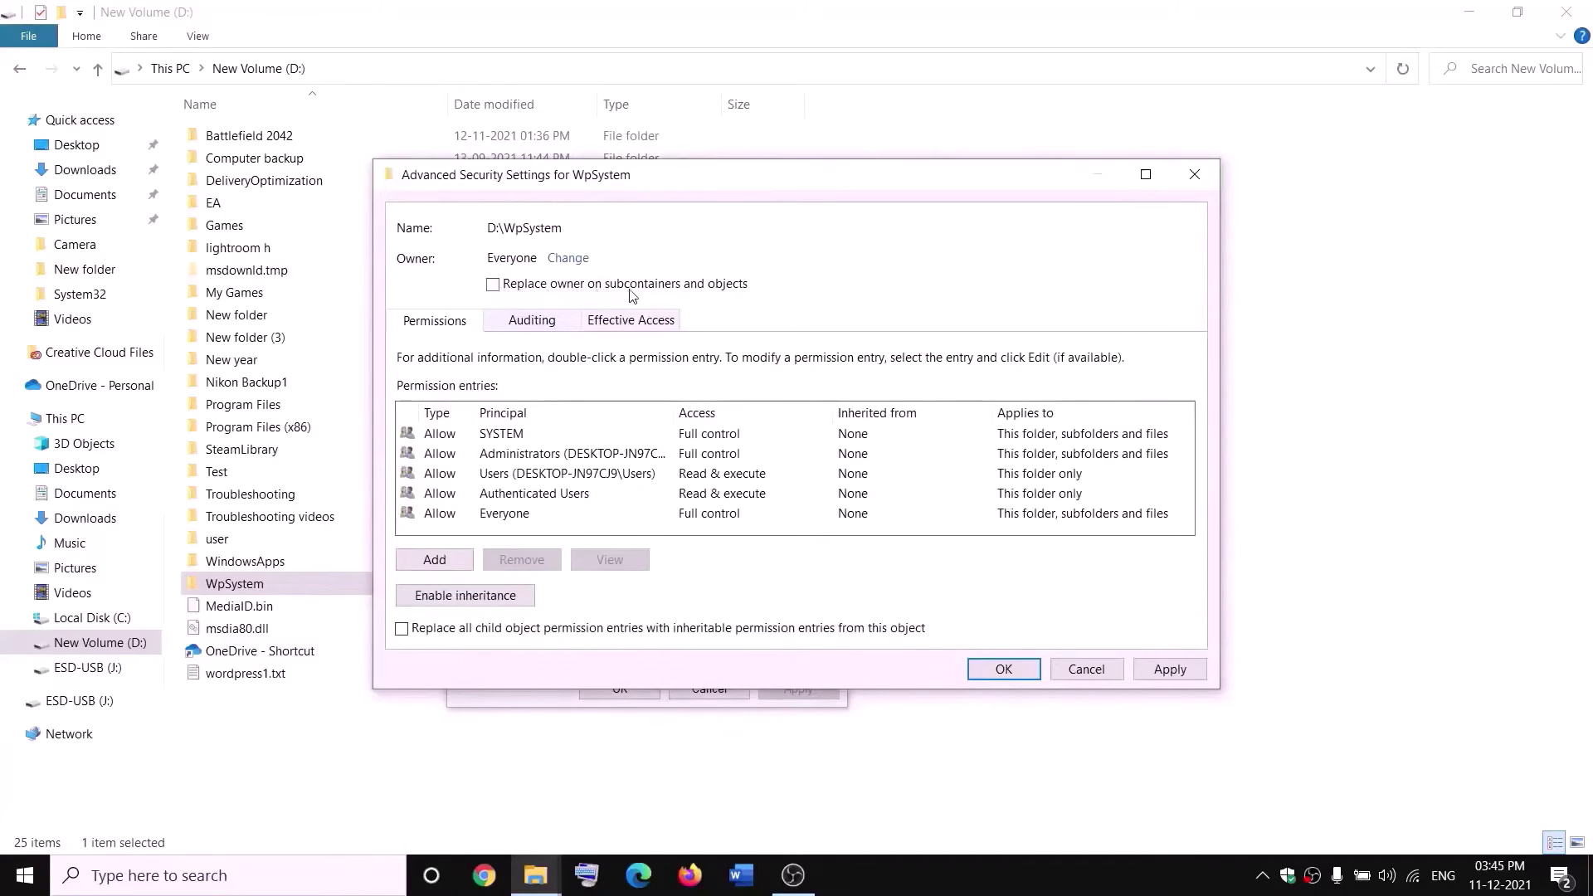
Enable replacing the owner on subcontainers and objects of WpSystem, apply it, and close the advanced security settings
click(492, 284)
click(1168, 670)
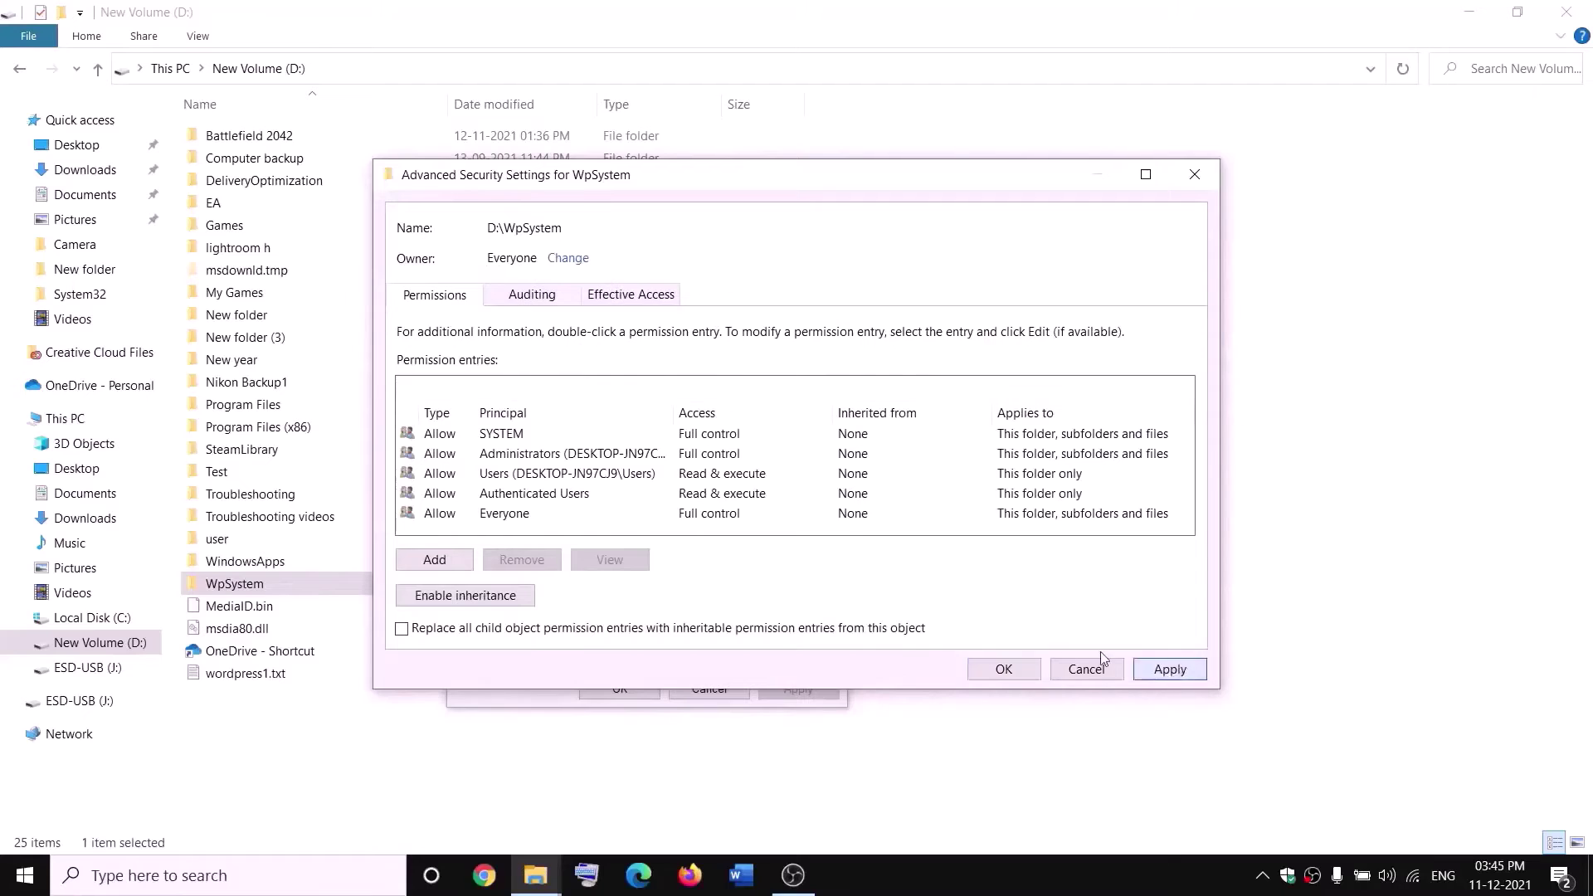
click(1002, 672)
click(951, 525)
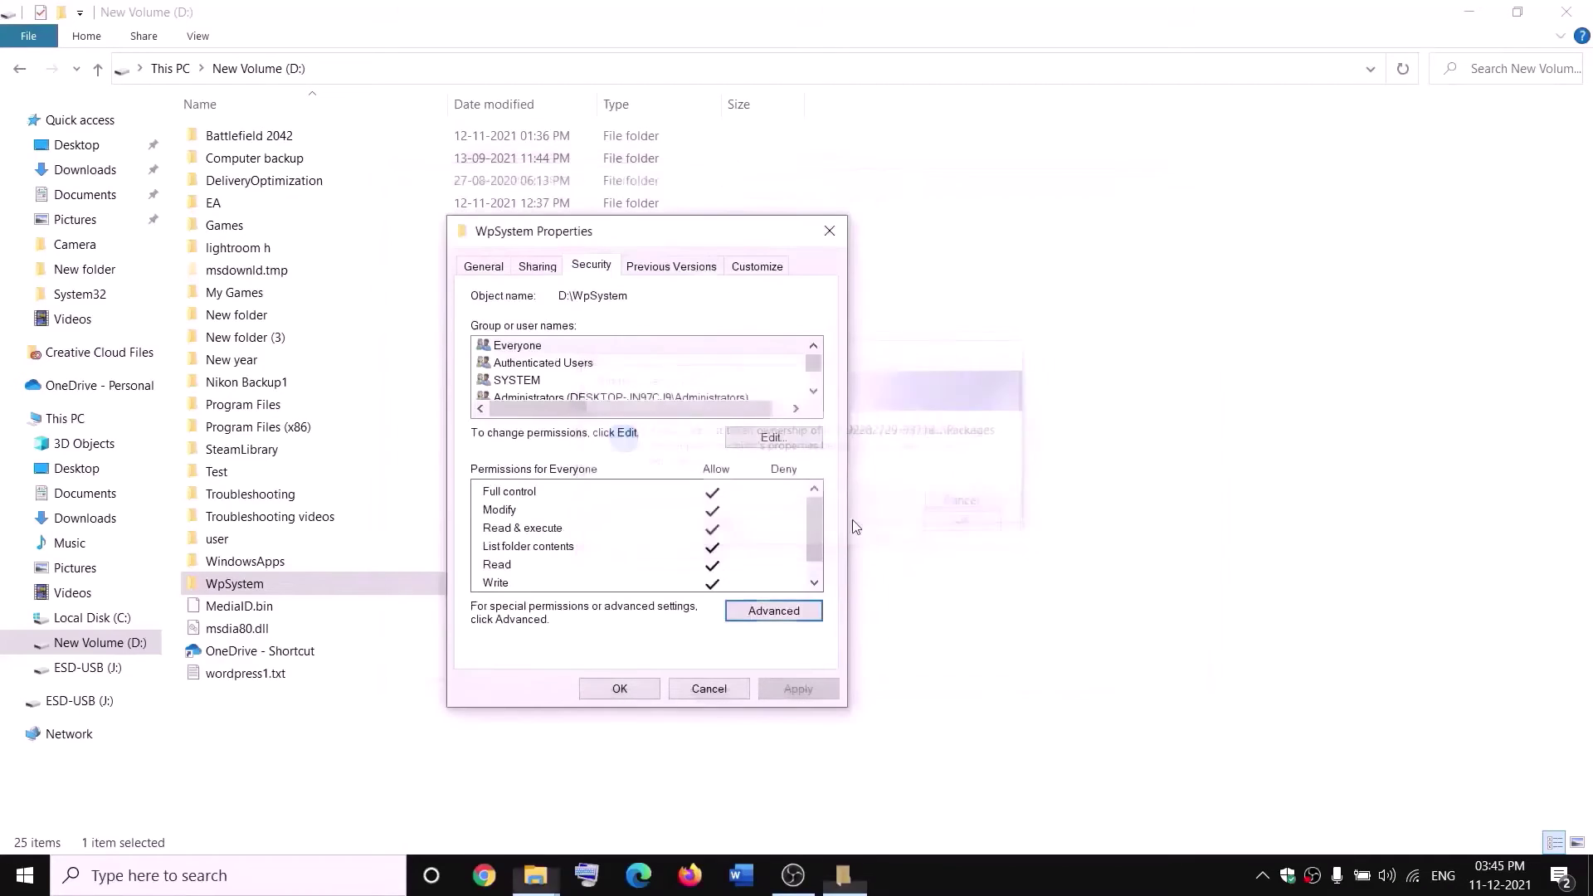
Close the WpSystem properties, then reopen the folder's advanced security settings through its properties
click(622, 689)
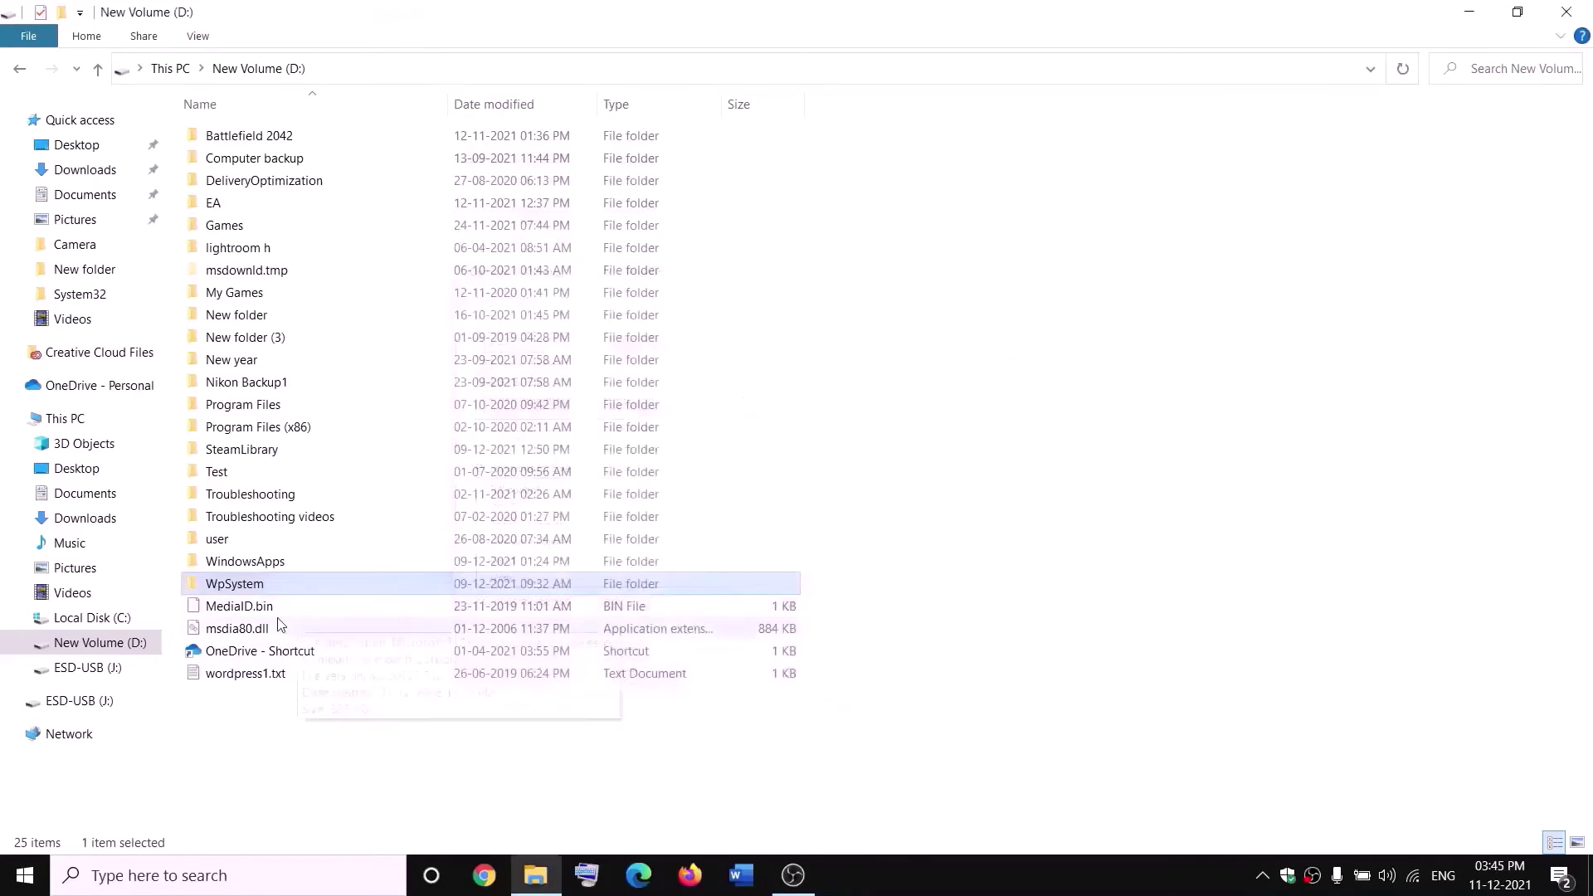
right_click(239, 589)
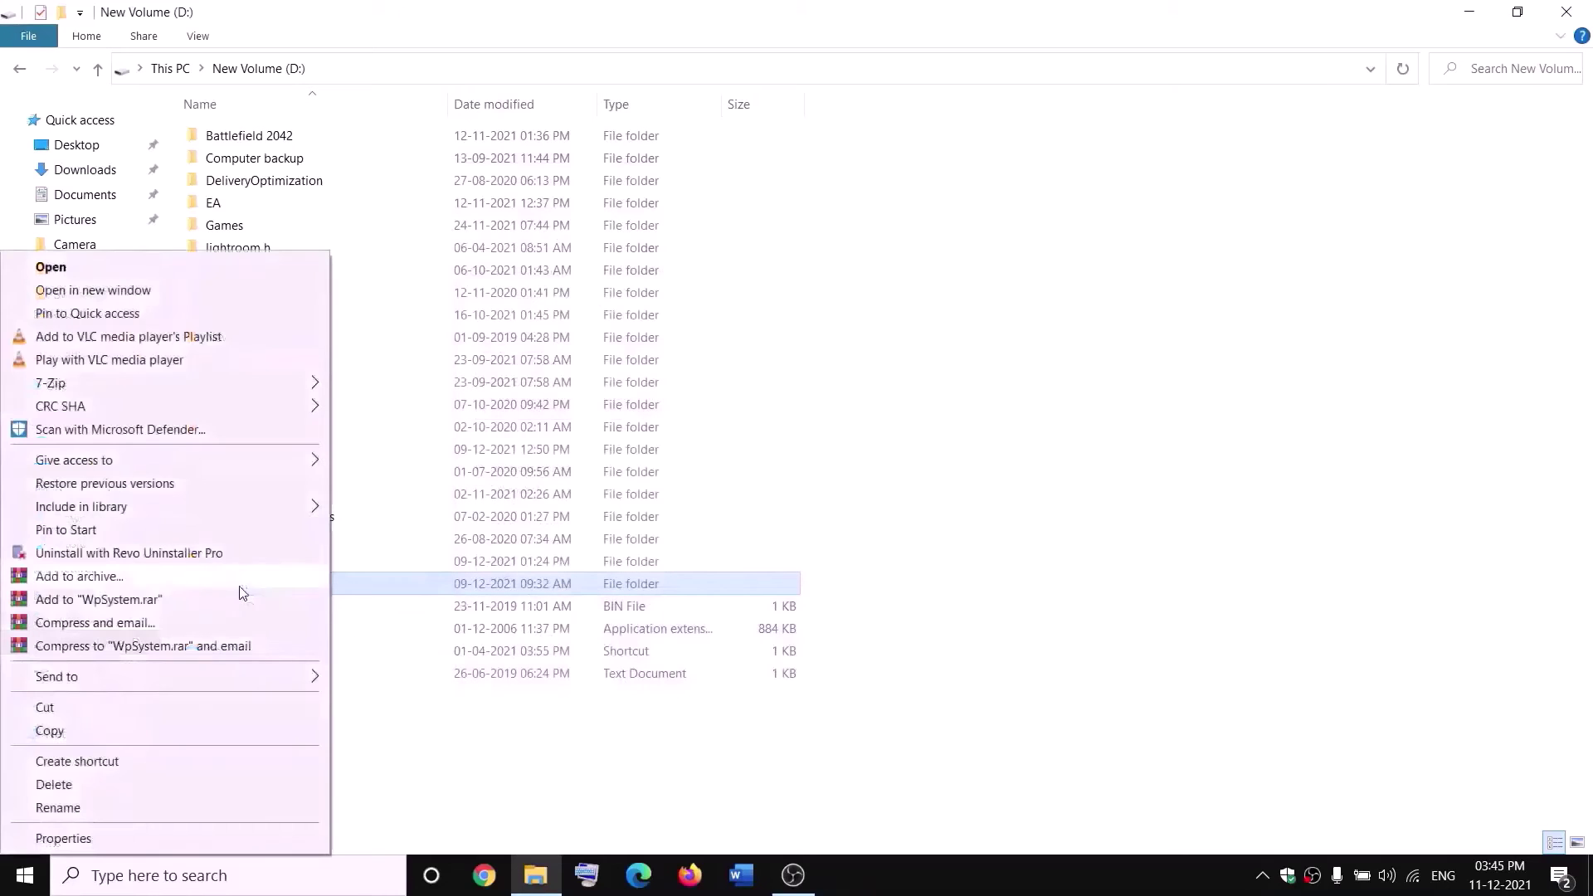
click(63, 838)
drag(503, 371, 604, 268)
click(584, 302)
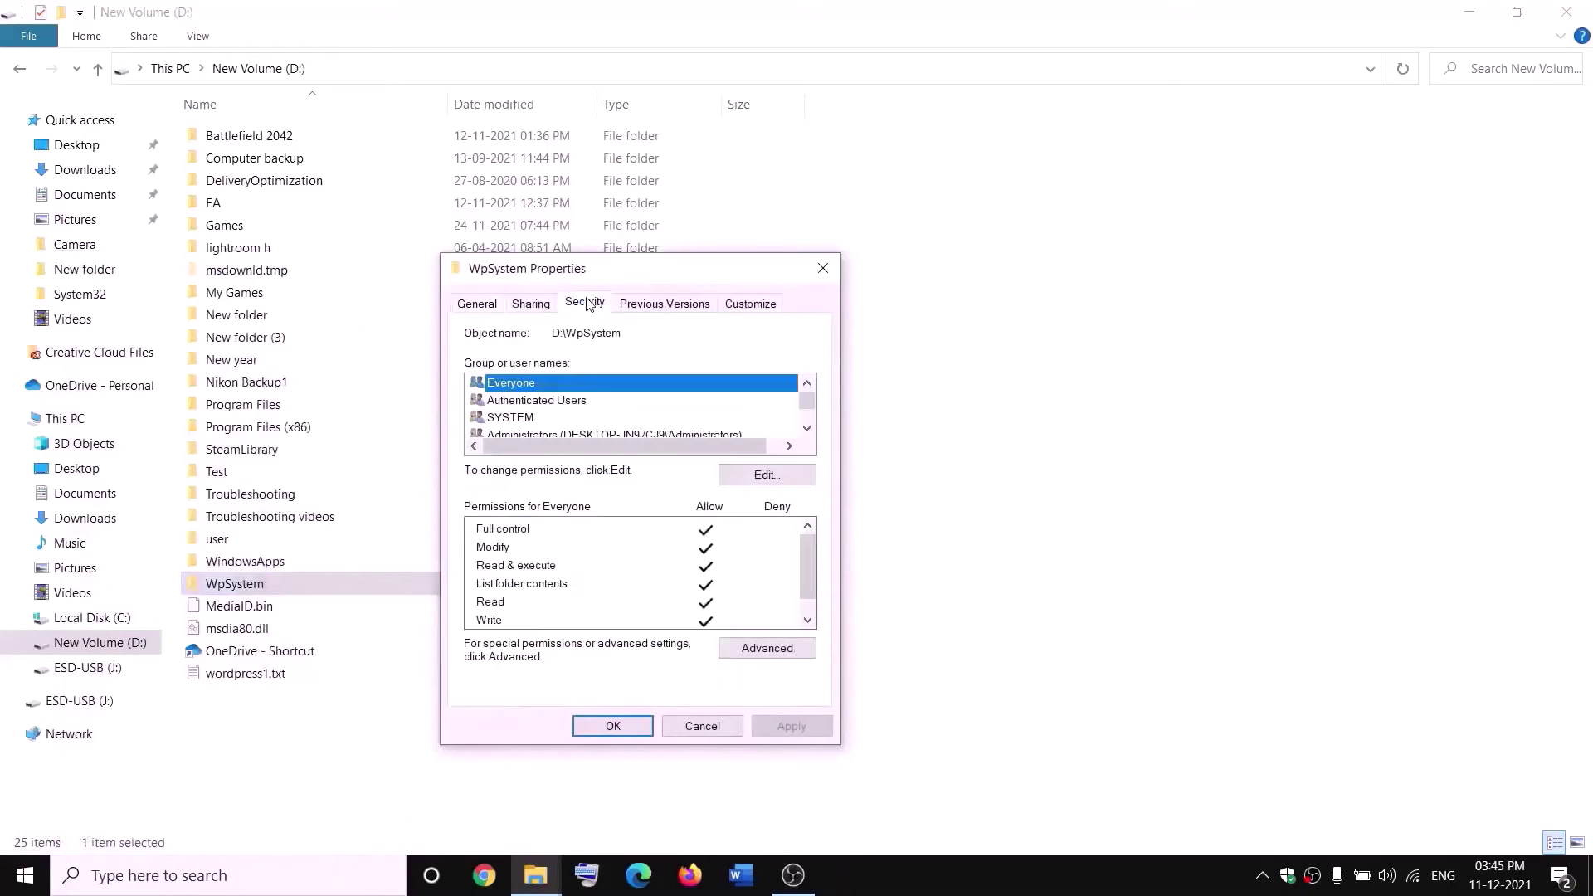
click(769, 649)
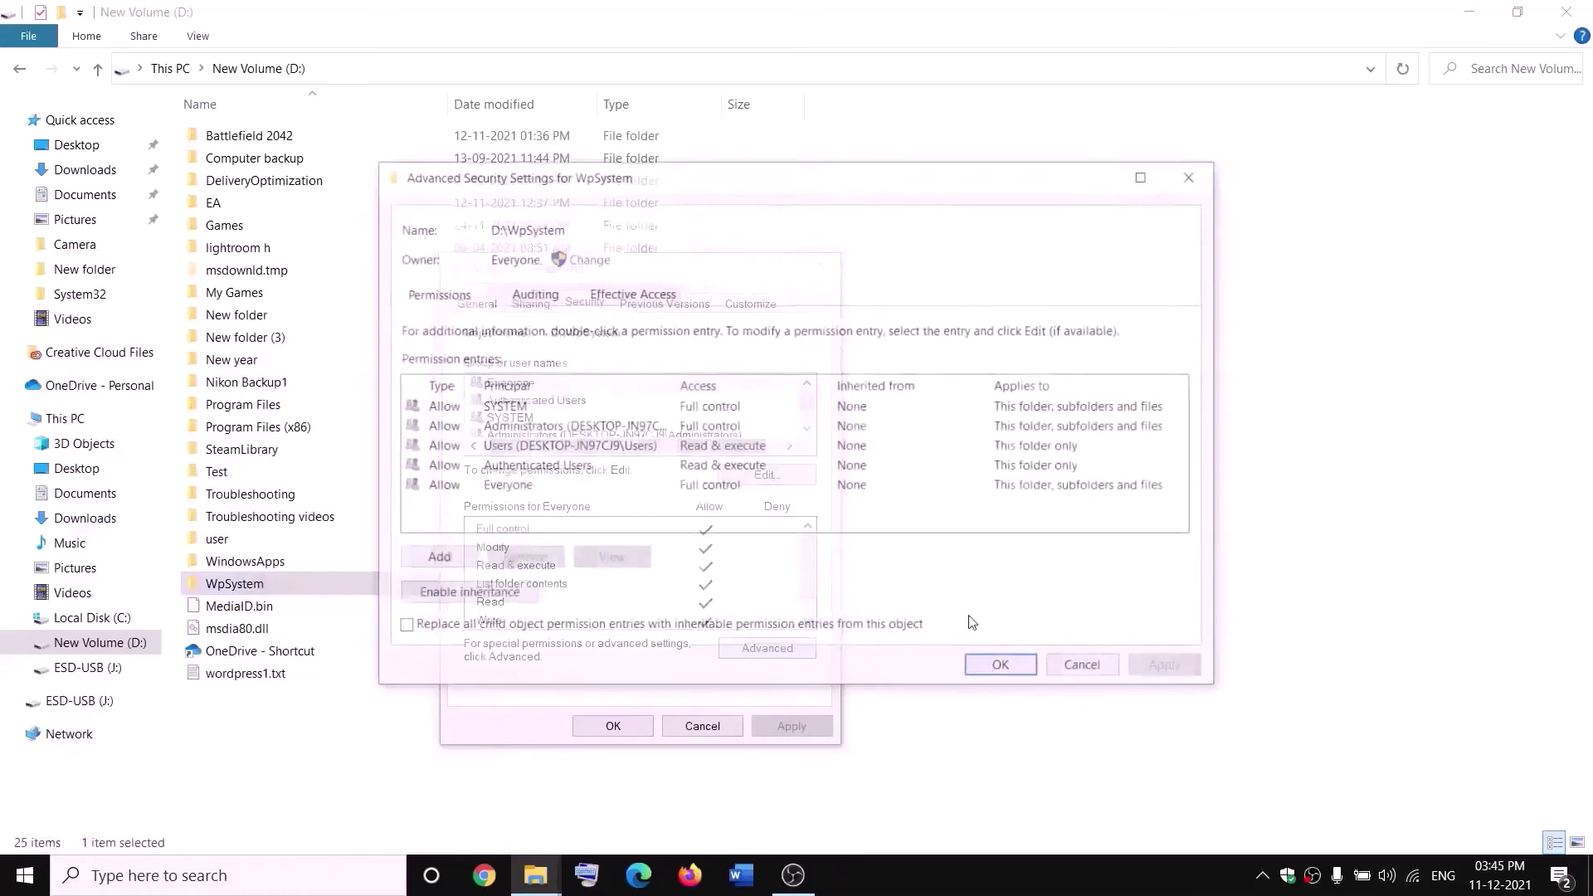
Add a new permission entry for WpSystem with "everyone" as the principal, checking the name before accepting it
click(439, 569)
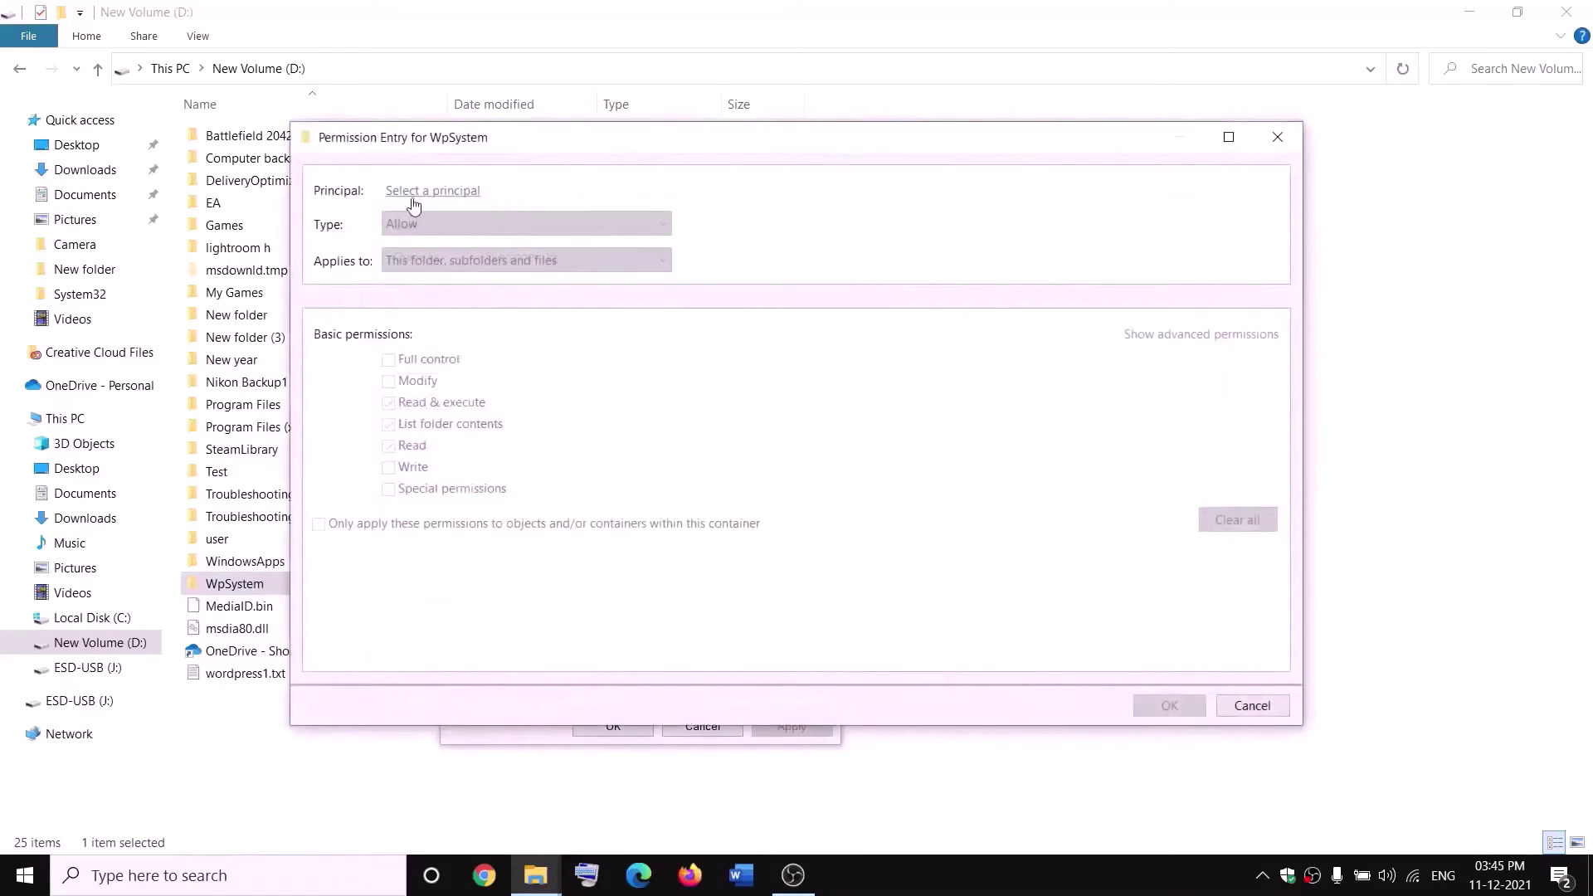
click(431, 192)
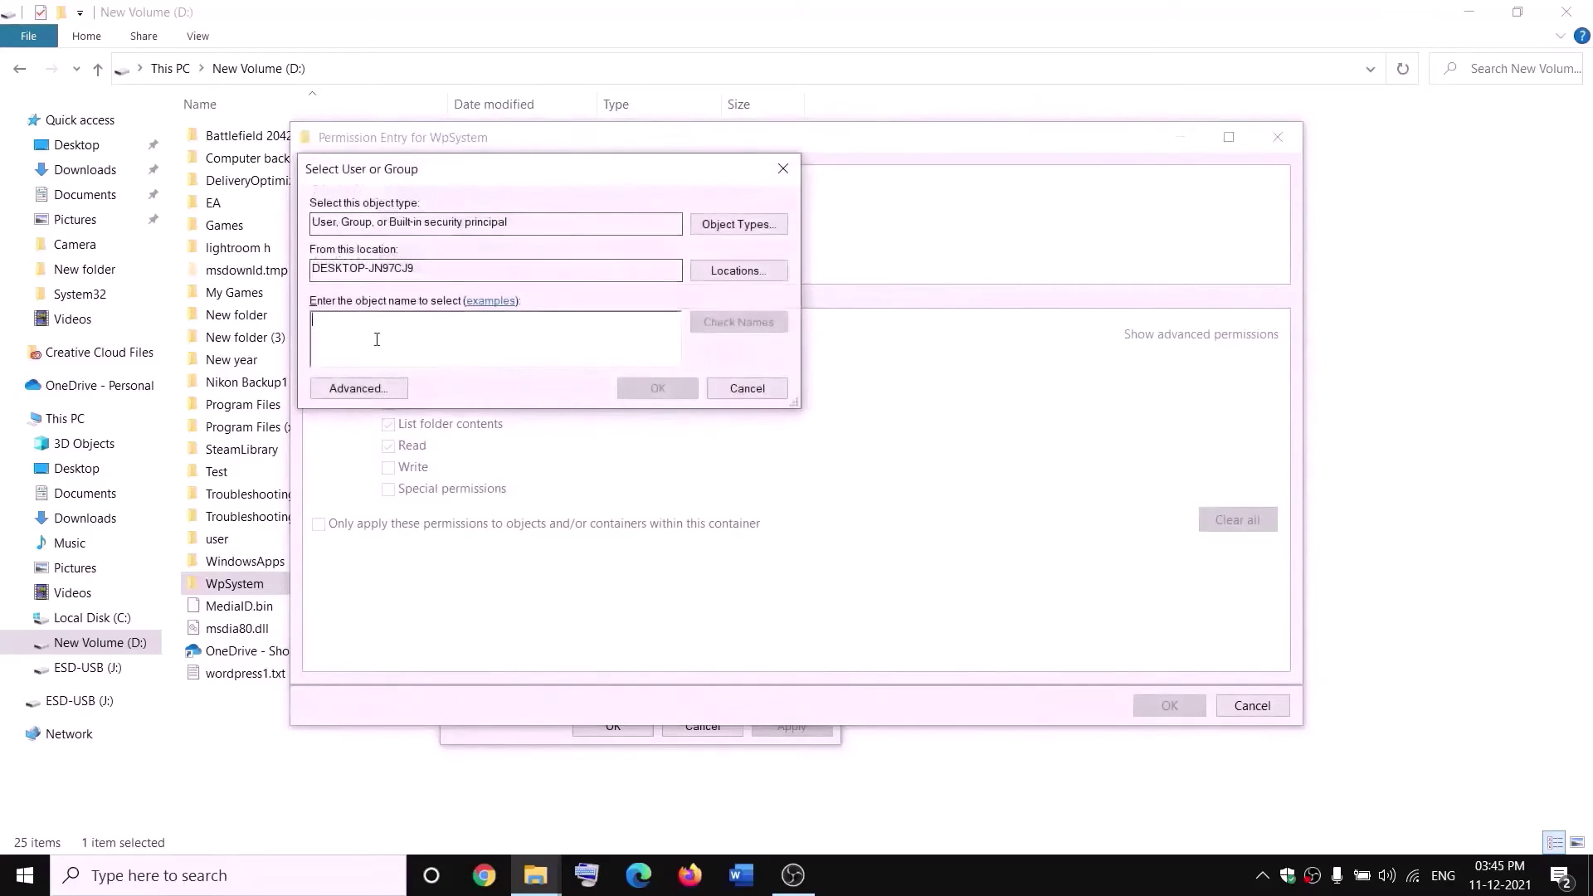
text(everyone)
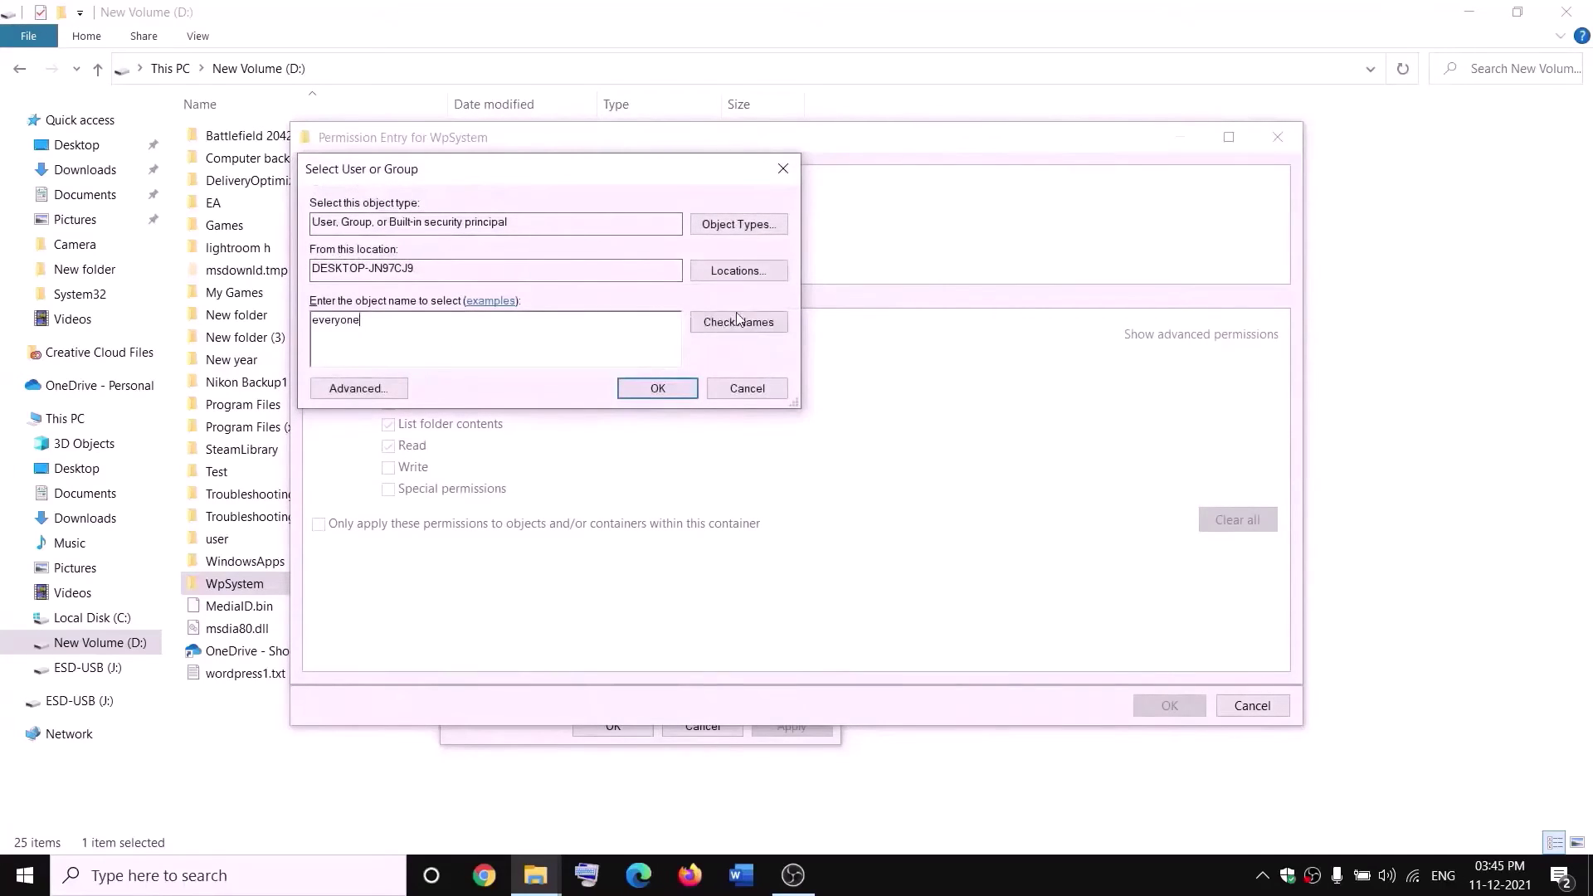
click(702, 325)
click(658, 390)
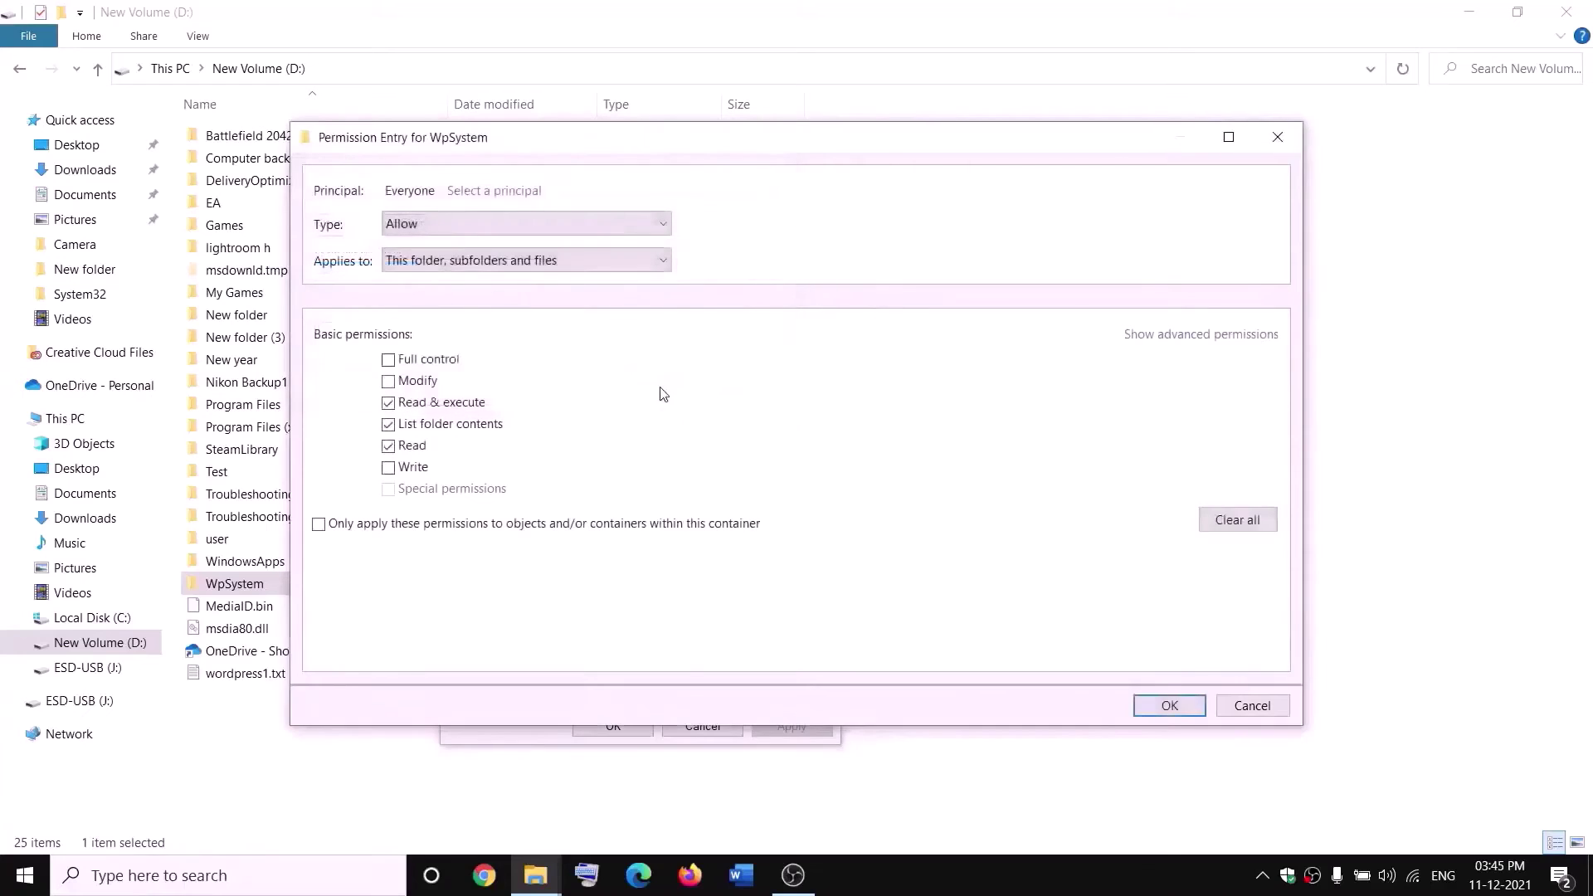
Grant Everyone full control of WpSystem, apply the permission entry, and close the security and properties dialogs
click(388, 362)
click(1169, 705)
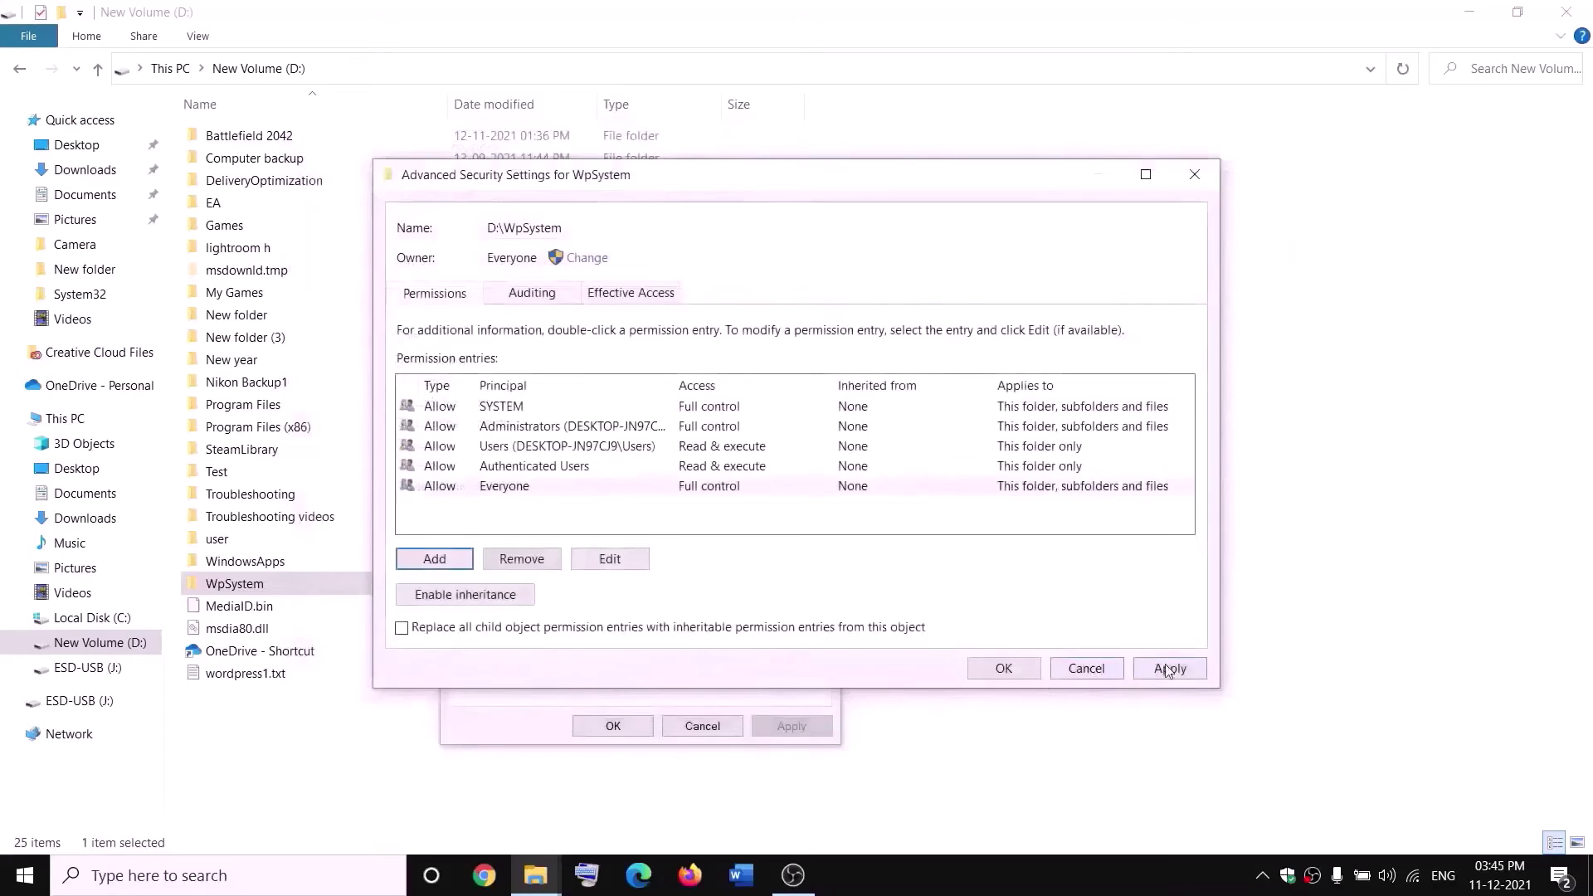
click(1001, 668)
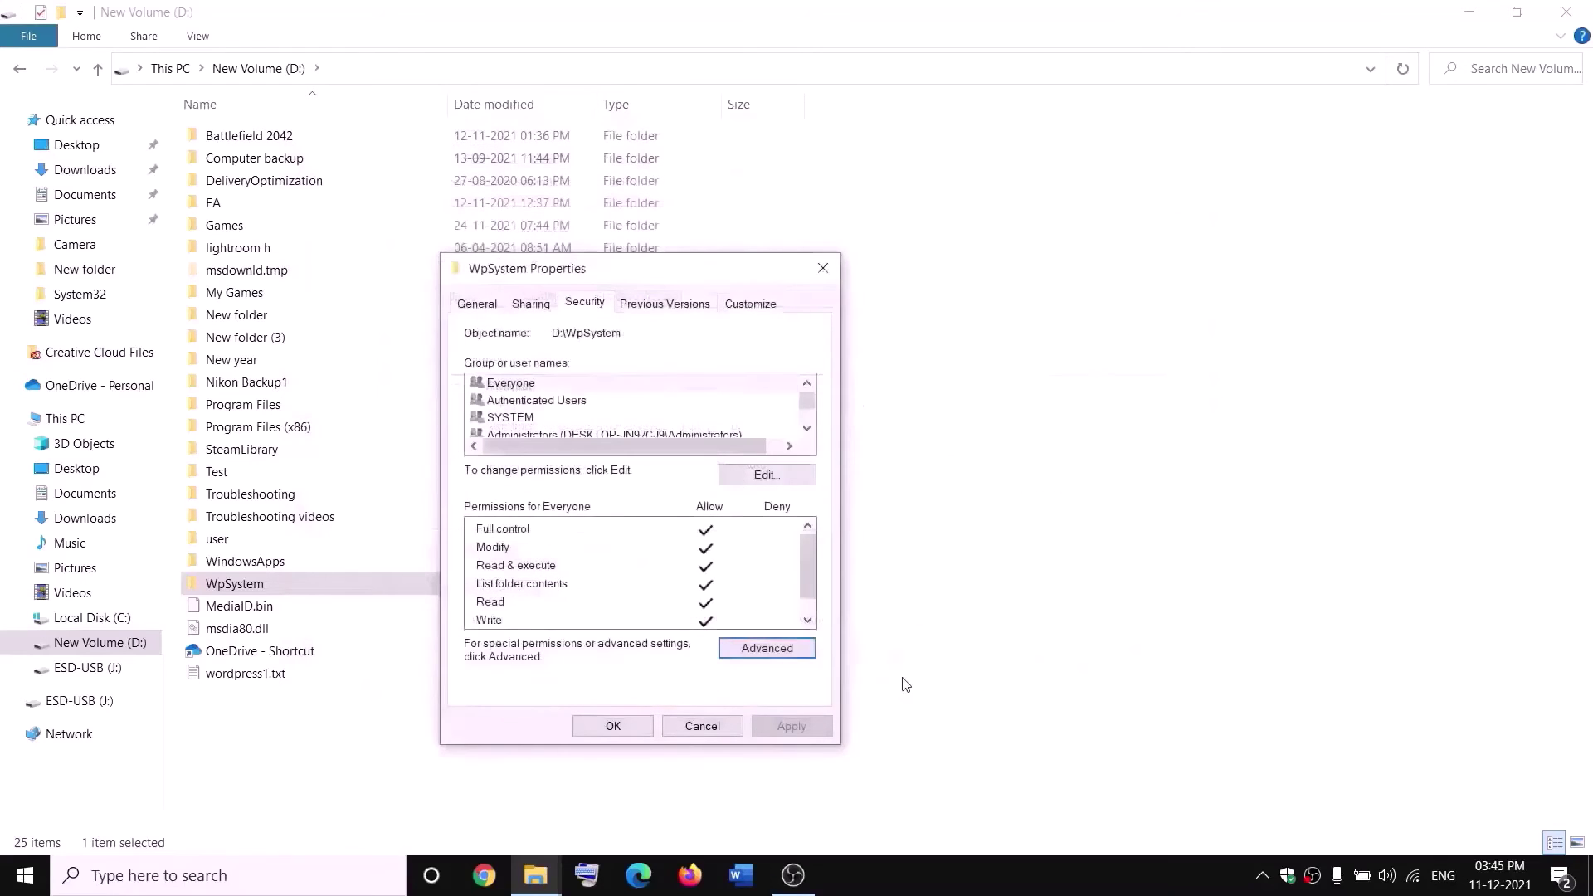
click(634, 723)
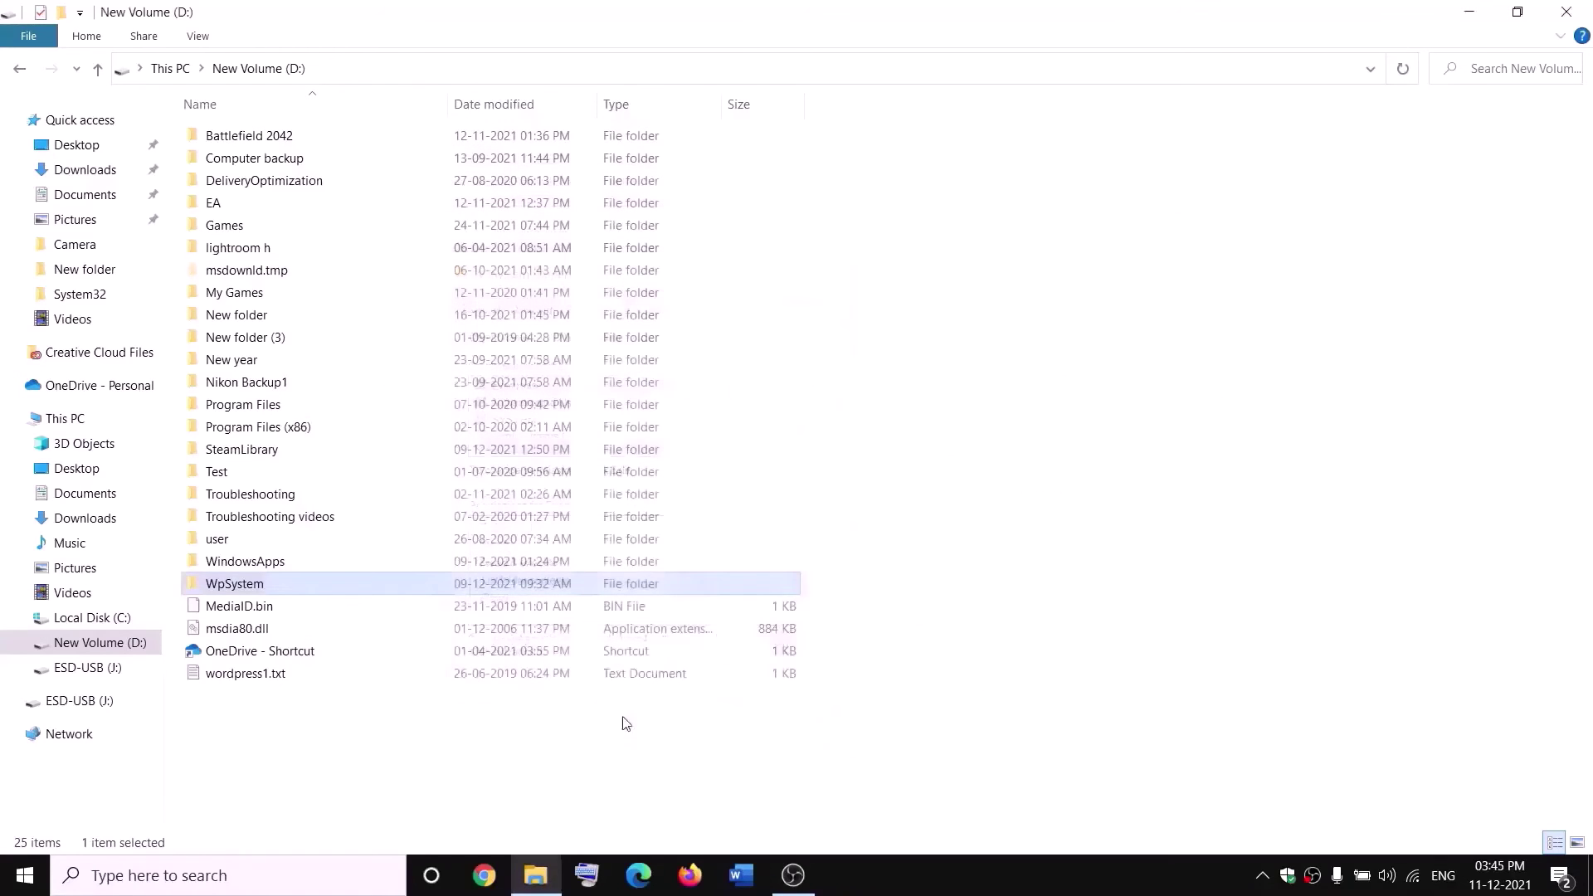
Rename the WpSystem folder to WpSystem.old
right_click(233, 589)
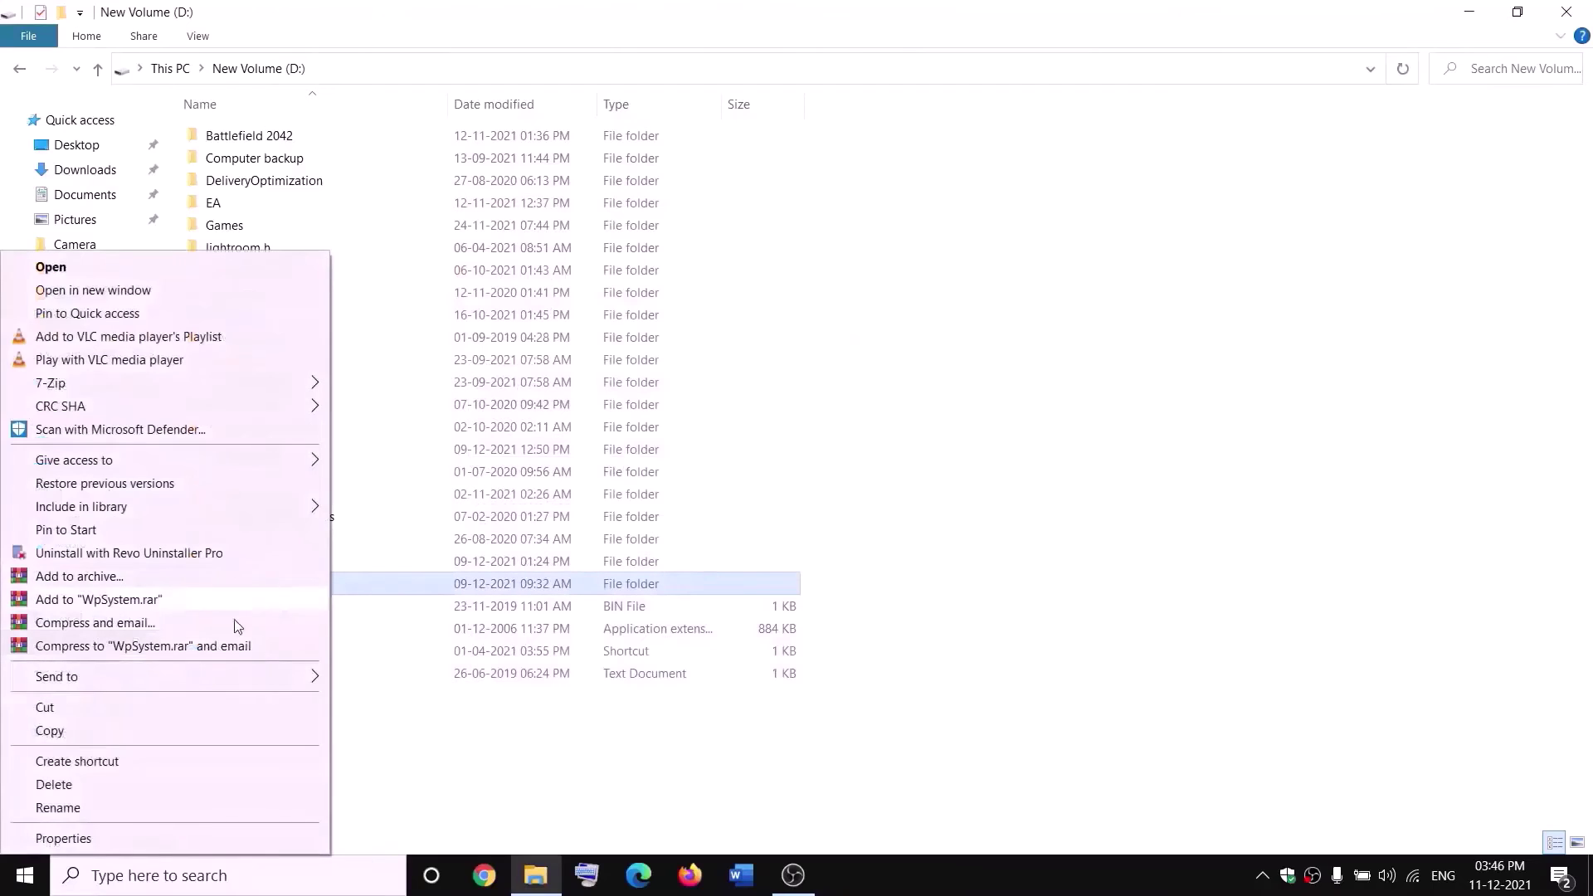
click(89, 802)
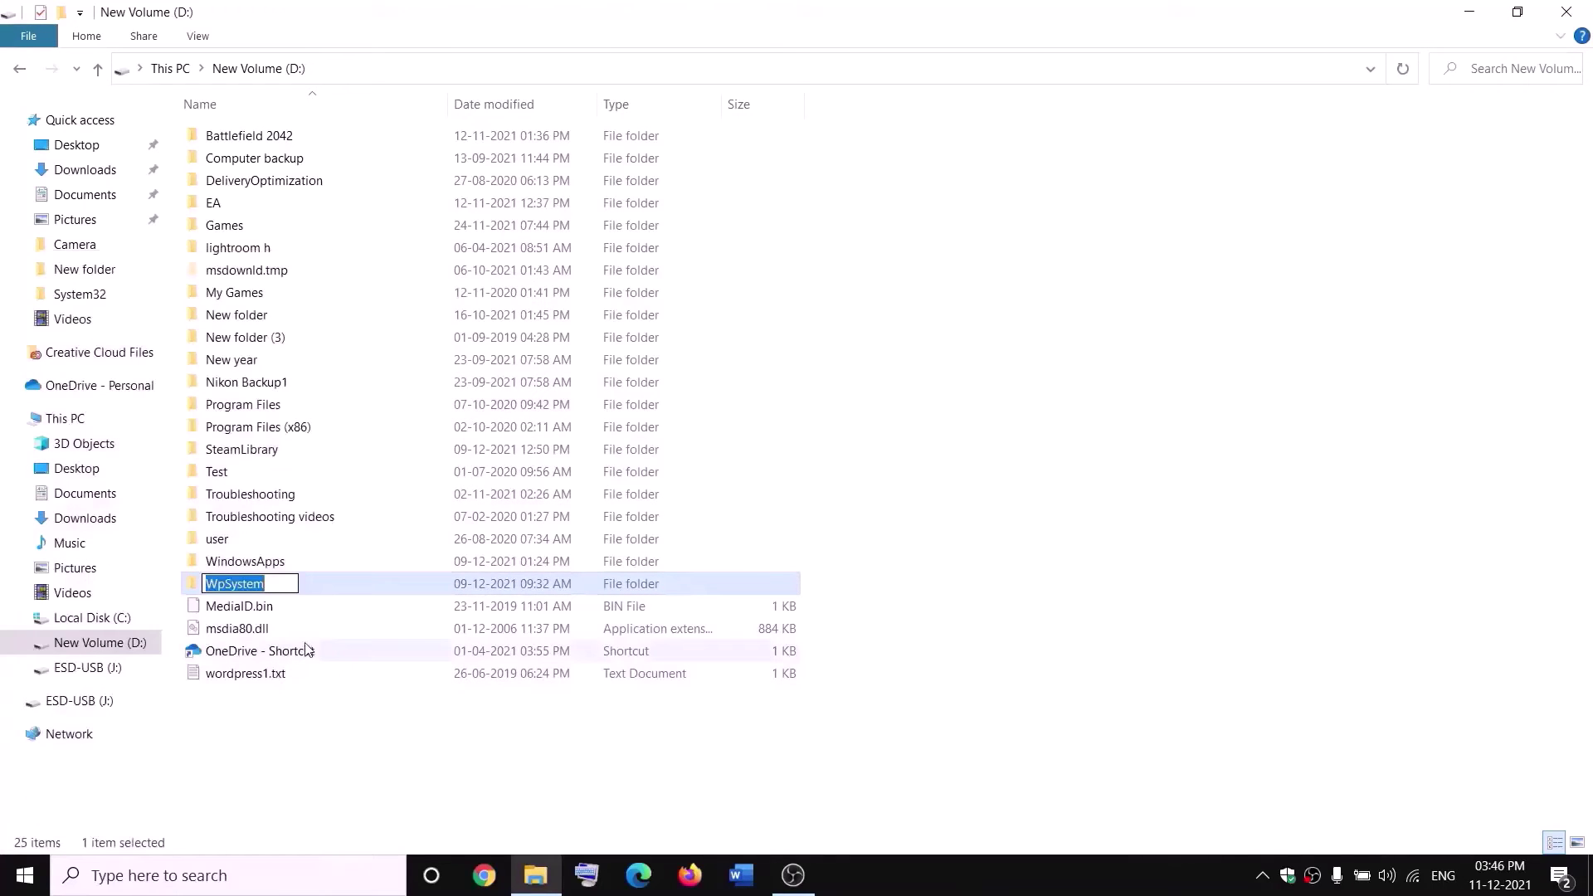
key(End)
text(.old)
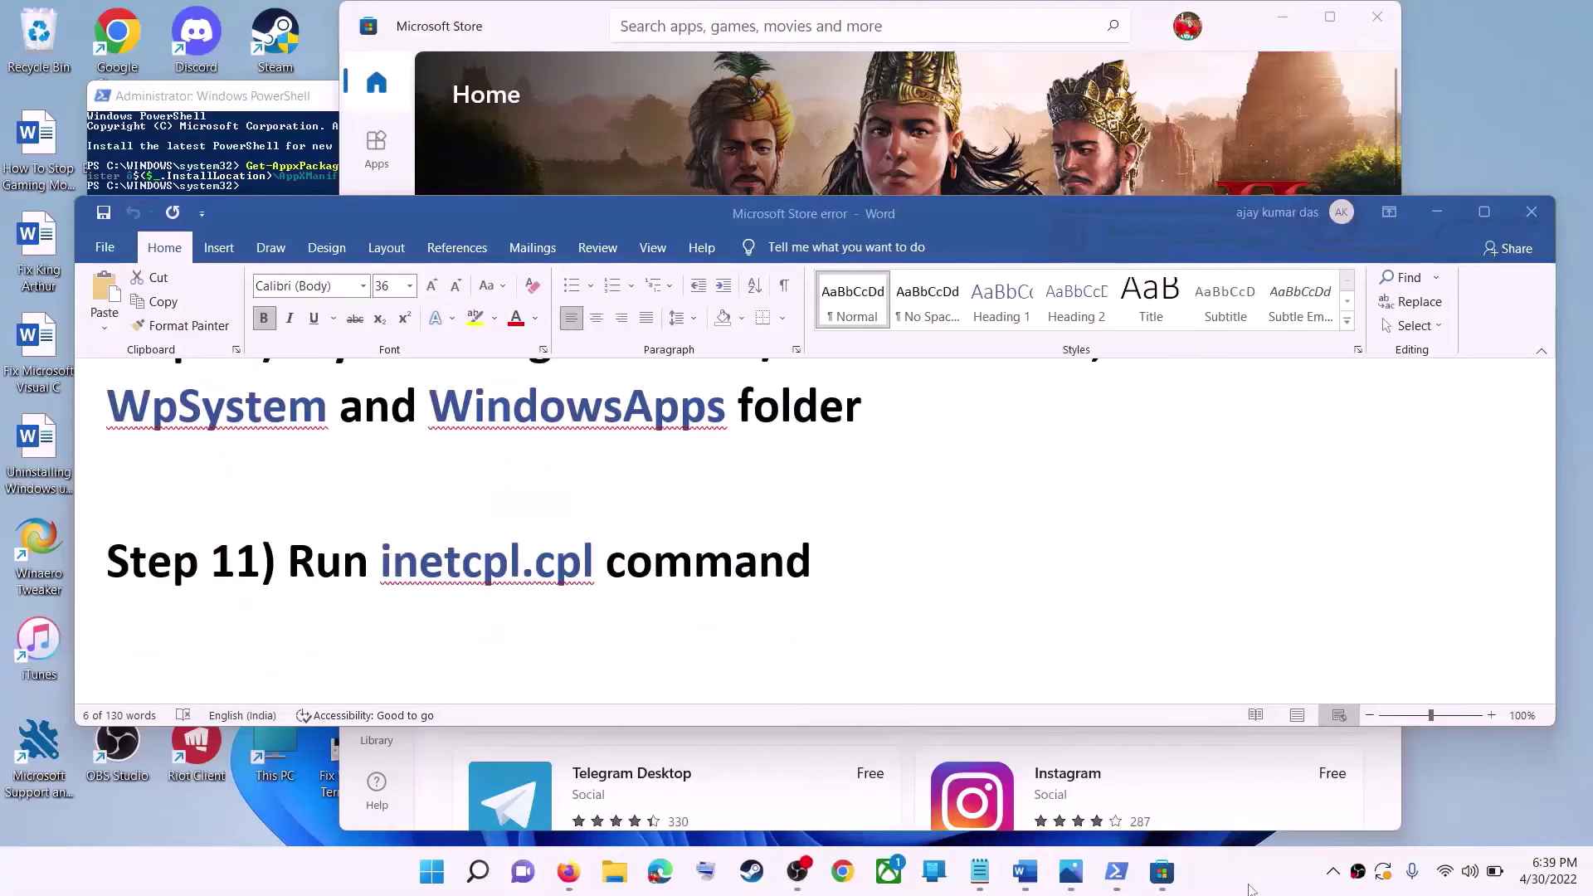
Highlight Step 11 in the Word document, then search Windows for inetcpl.cpl and open it
drag(322, 572, 732, 566)
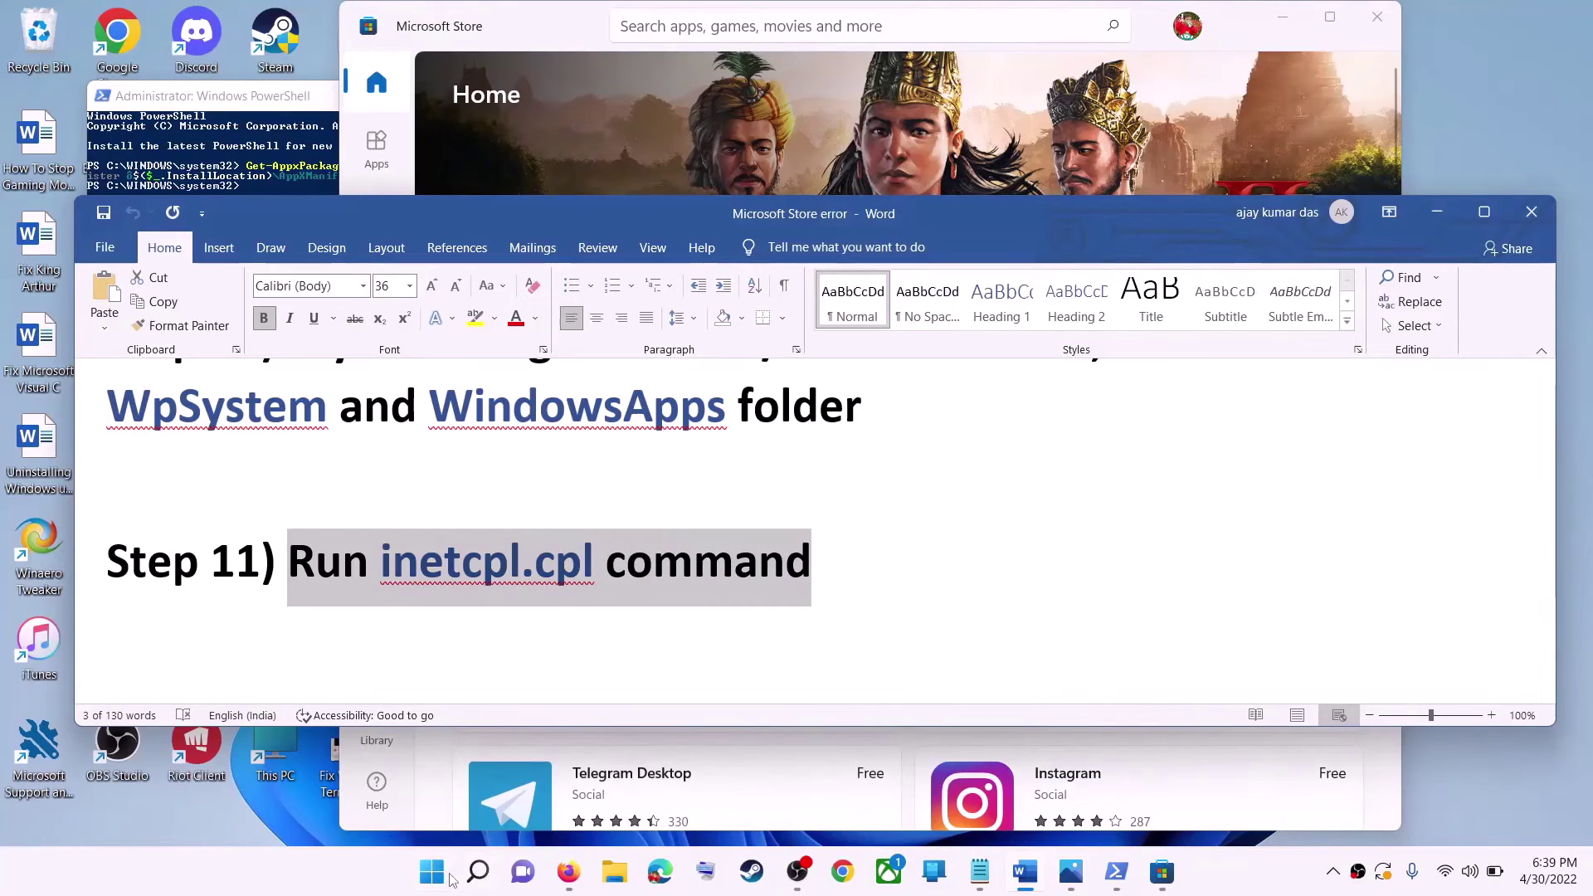
click(432, 871)
text(i)
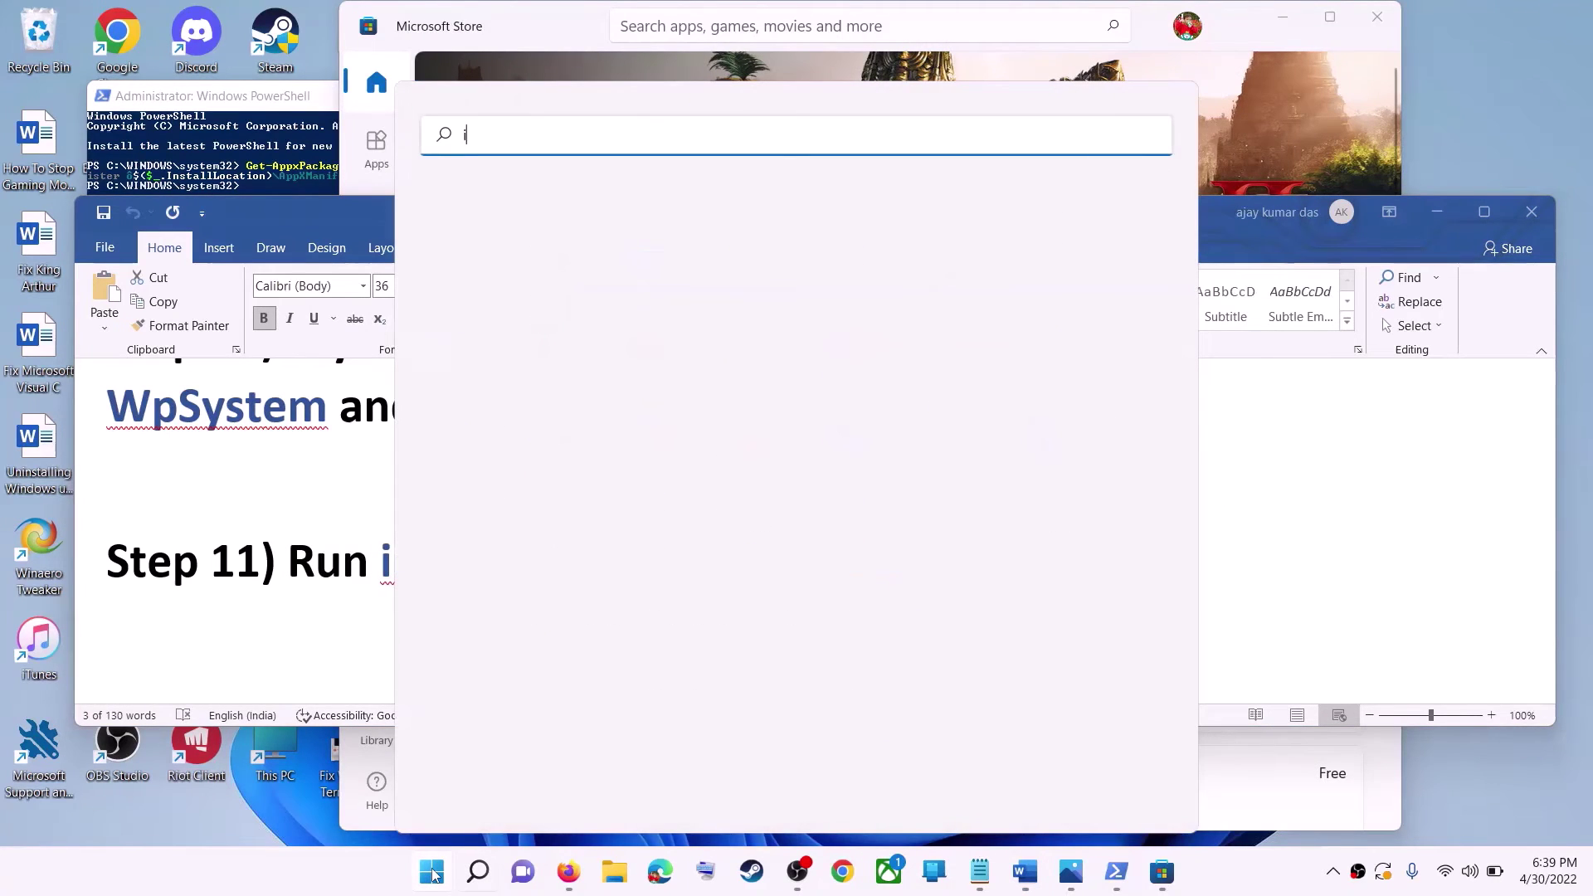
text(netc)
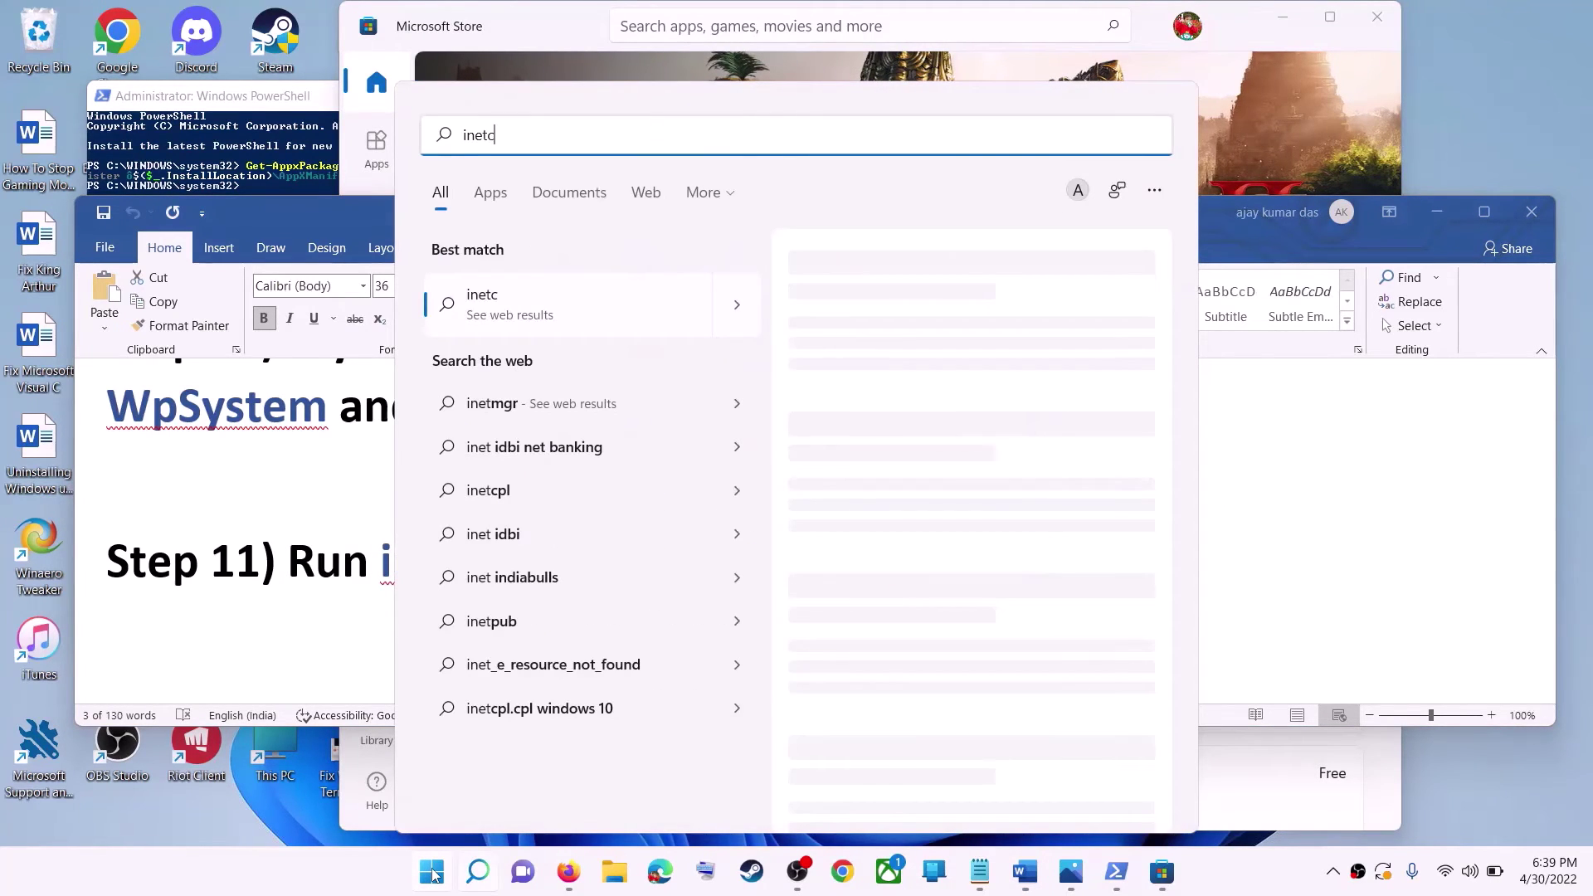
text(pl.cpl)
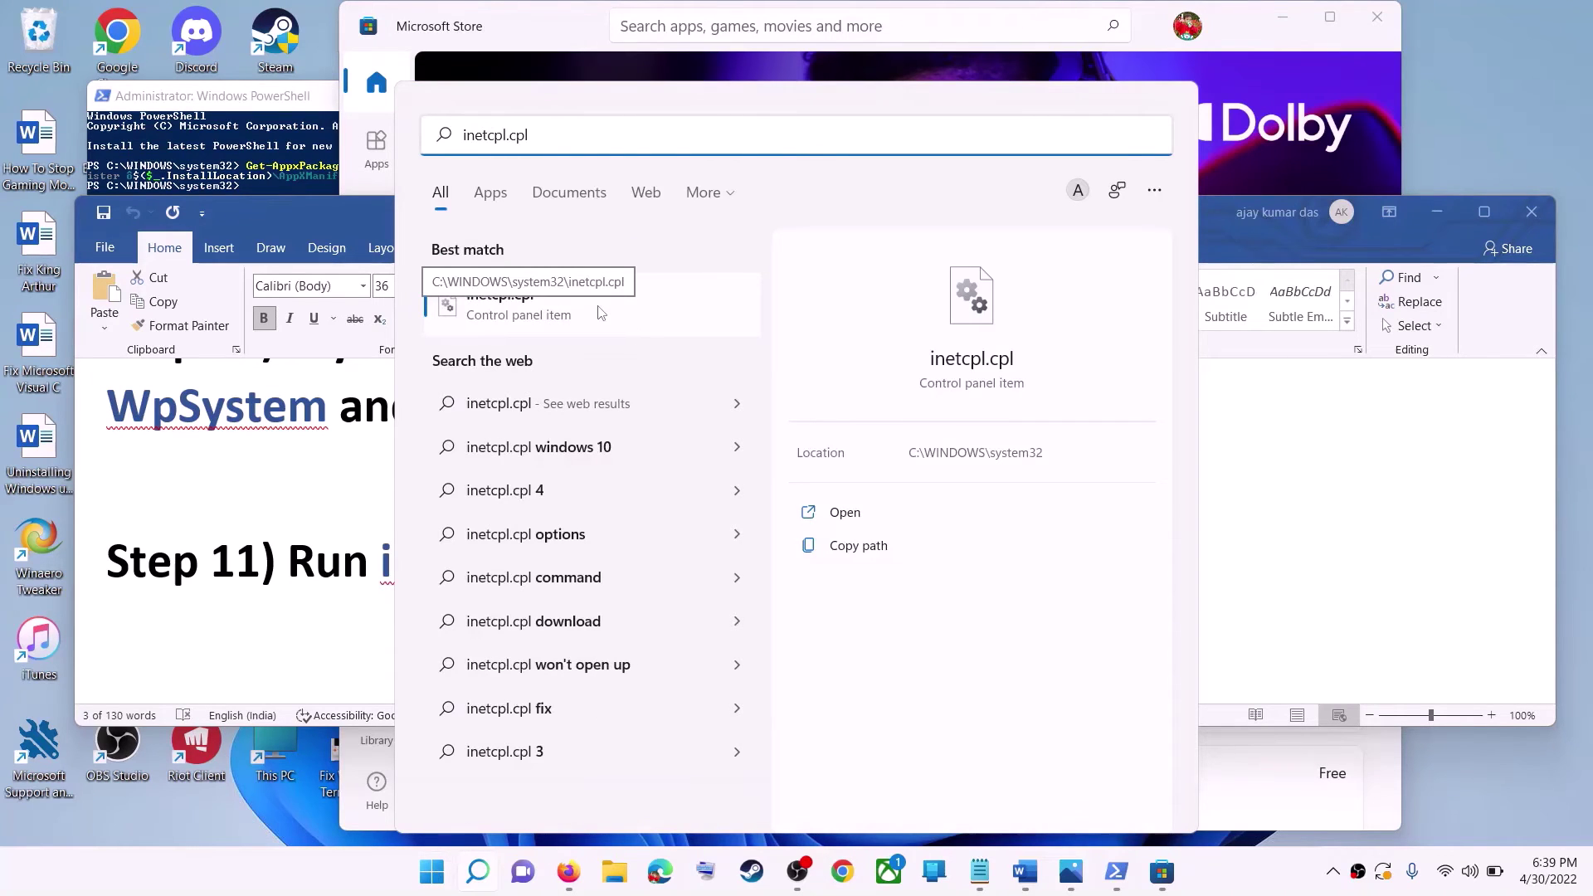
click(601, 313)
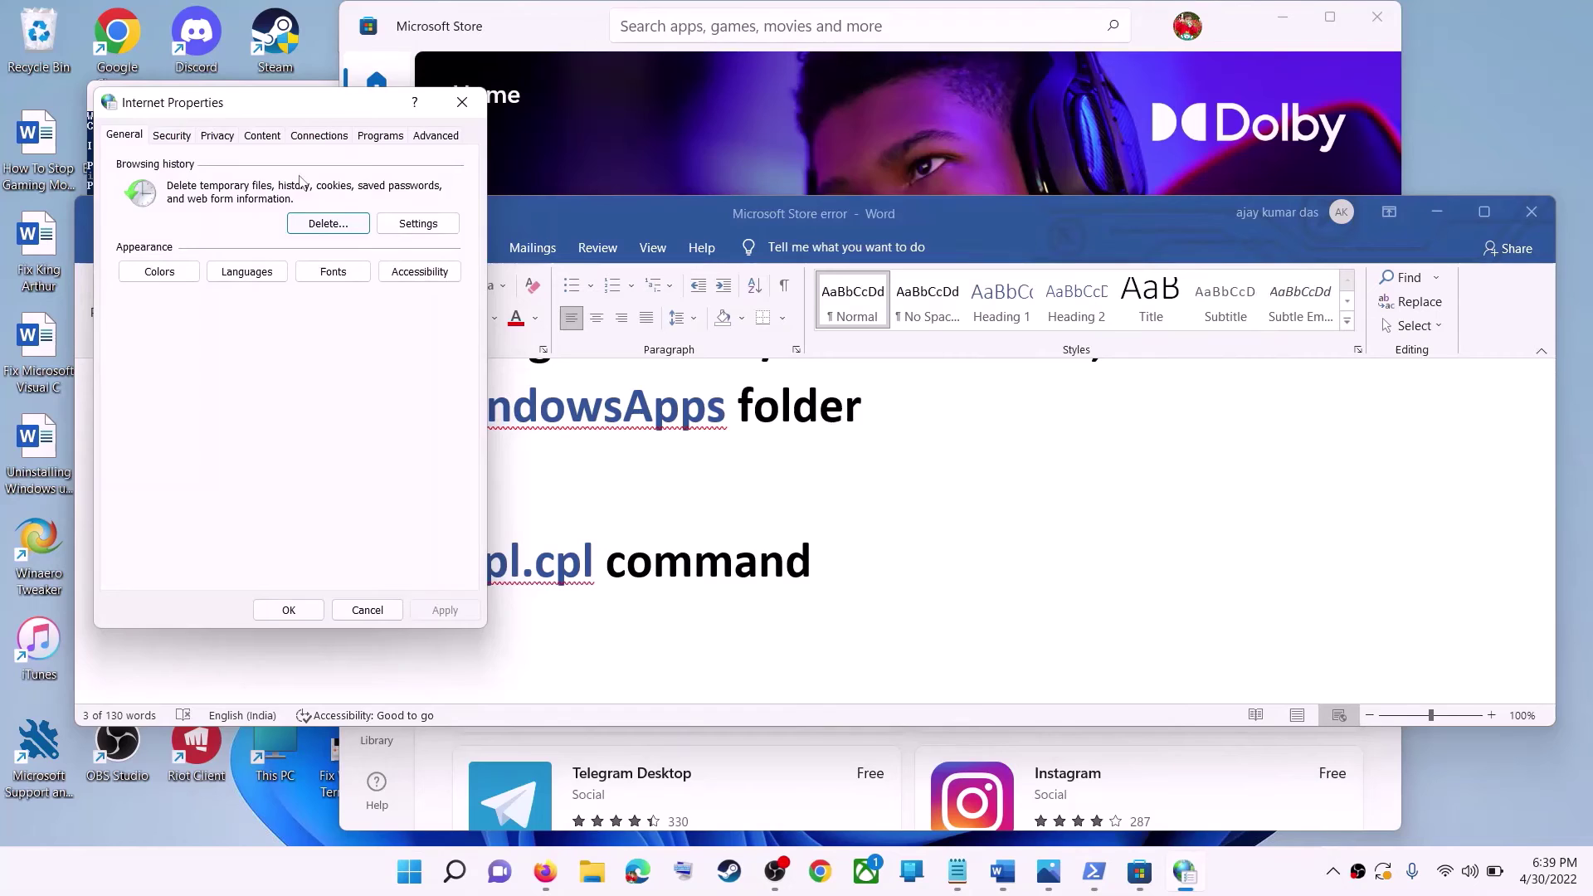
Review the SSL and TLS options in the advanced settings of Internet Properties, then accept and close the dialog
click(881, 202)
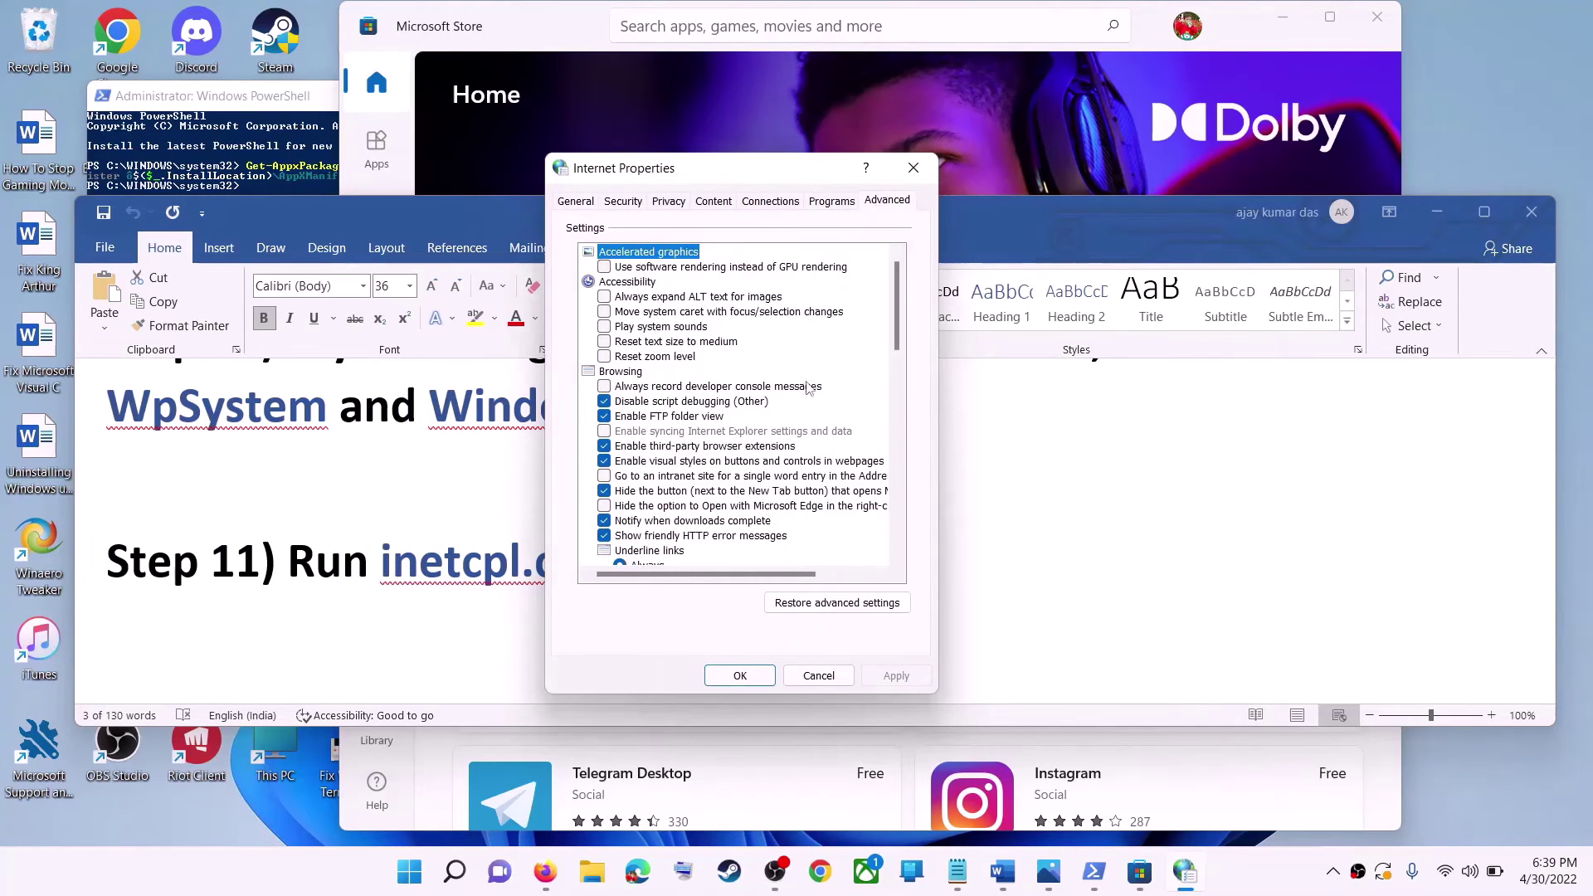
scroll(789, 473, down, 5)
scroll(788, 473, down, 3)
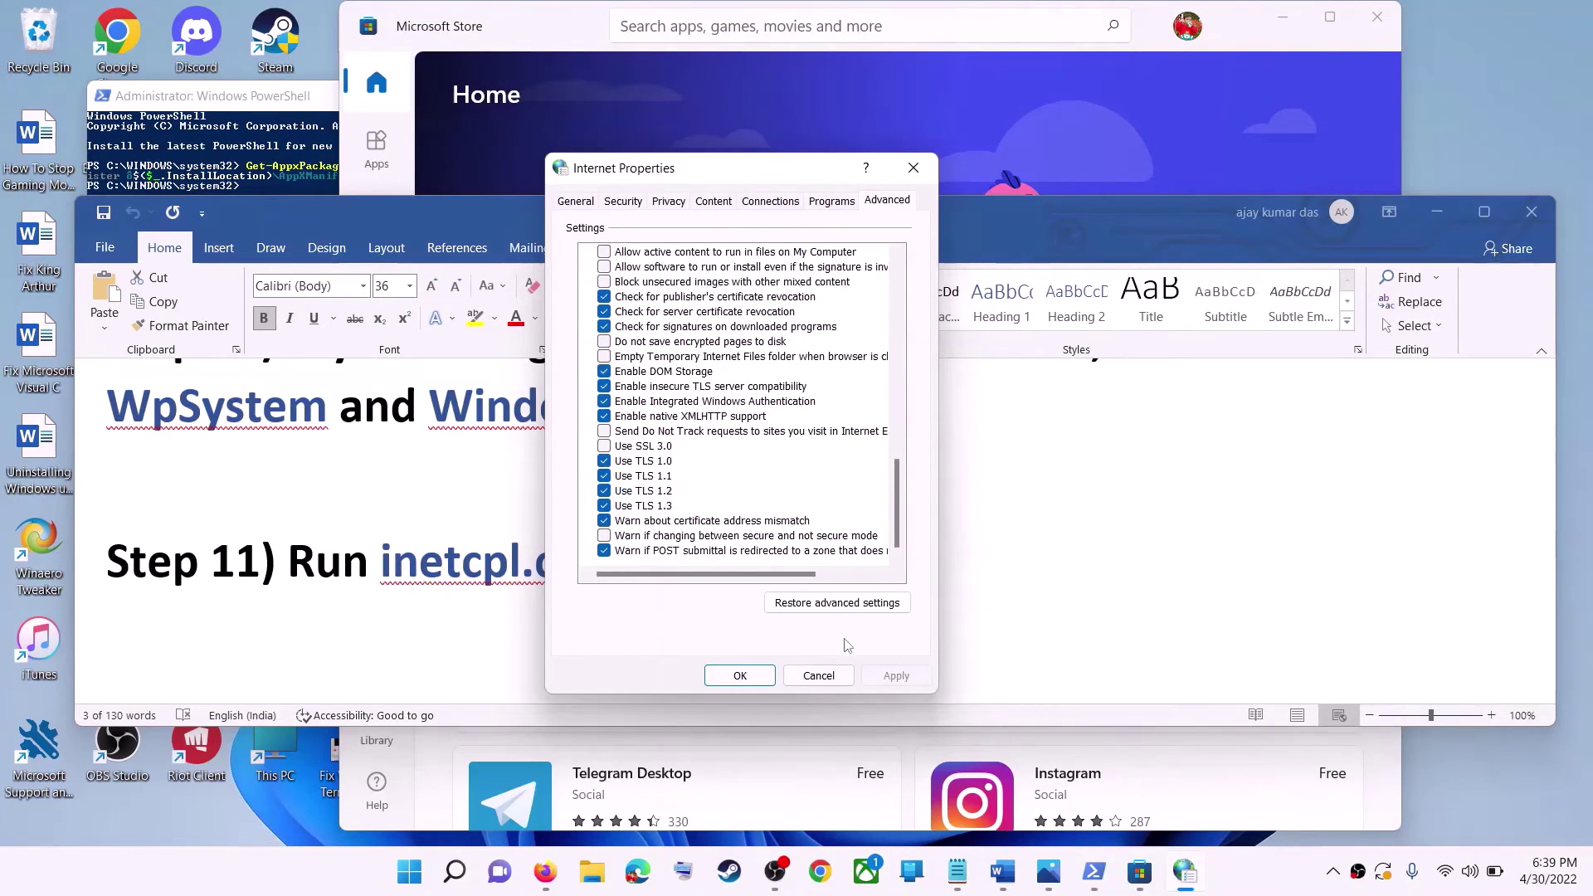
click(741, 675)
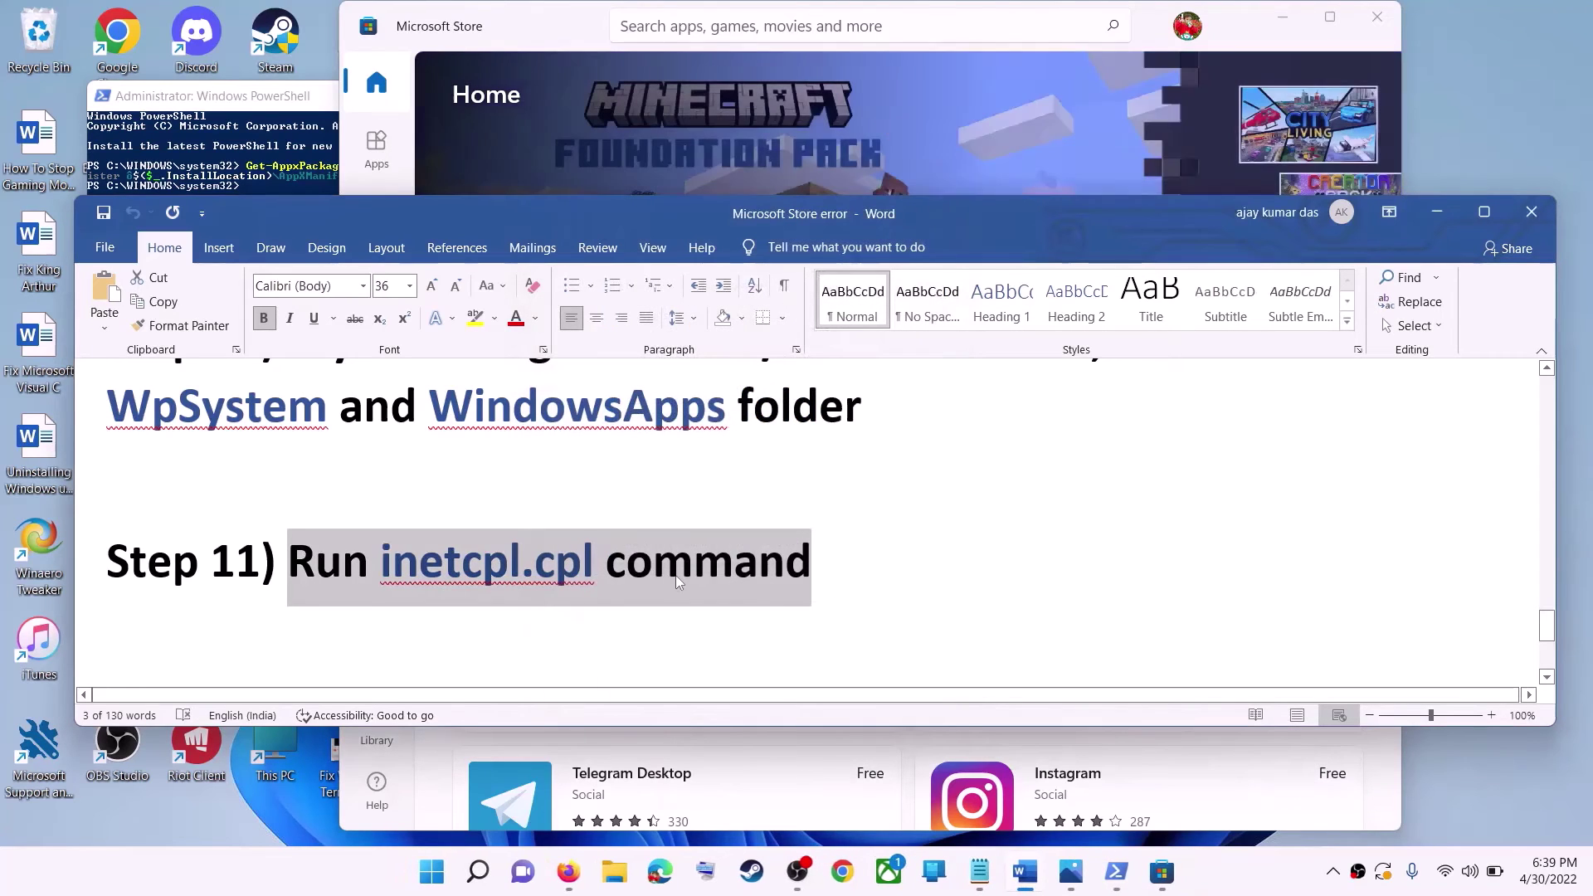
Read the instructions on updating Windows with the media creation tool, highlighting the Windows 10 and Windows 11 download links
click(448, 498)
scroll(514, 515, down, 3)
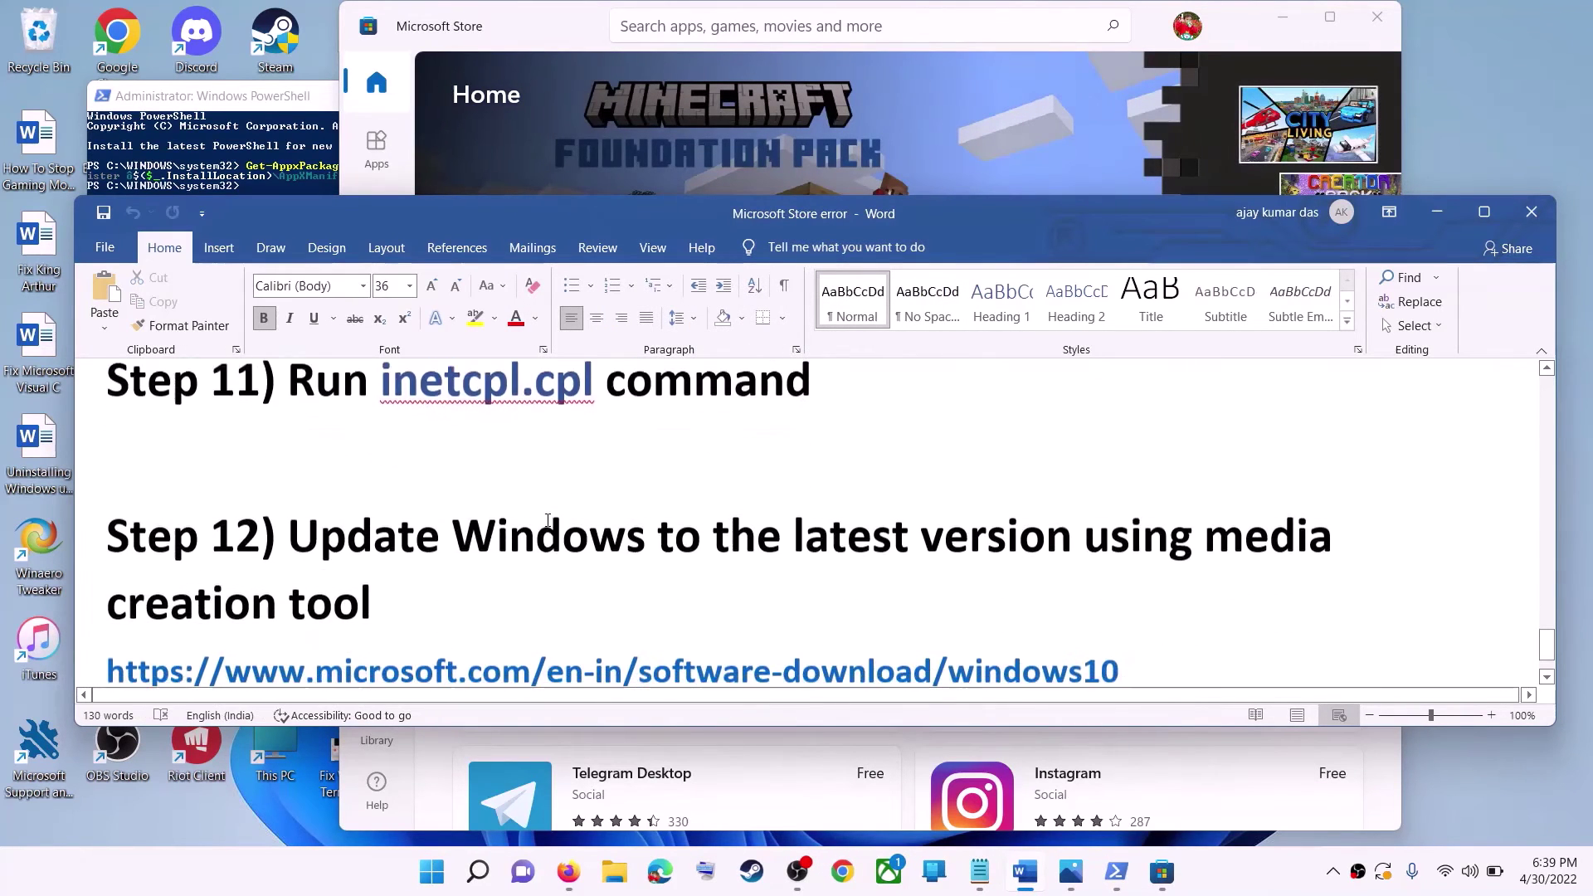
drag(289, 470, 1087, 521)
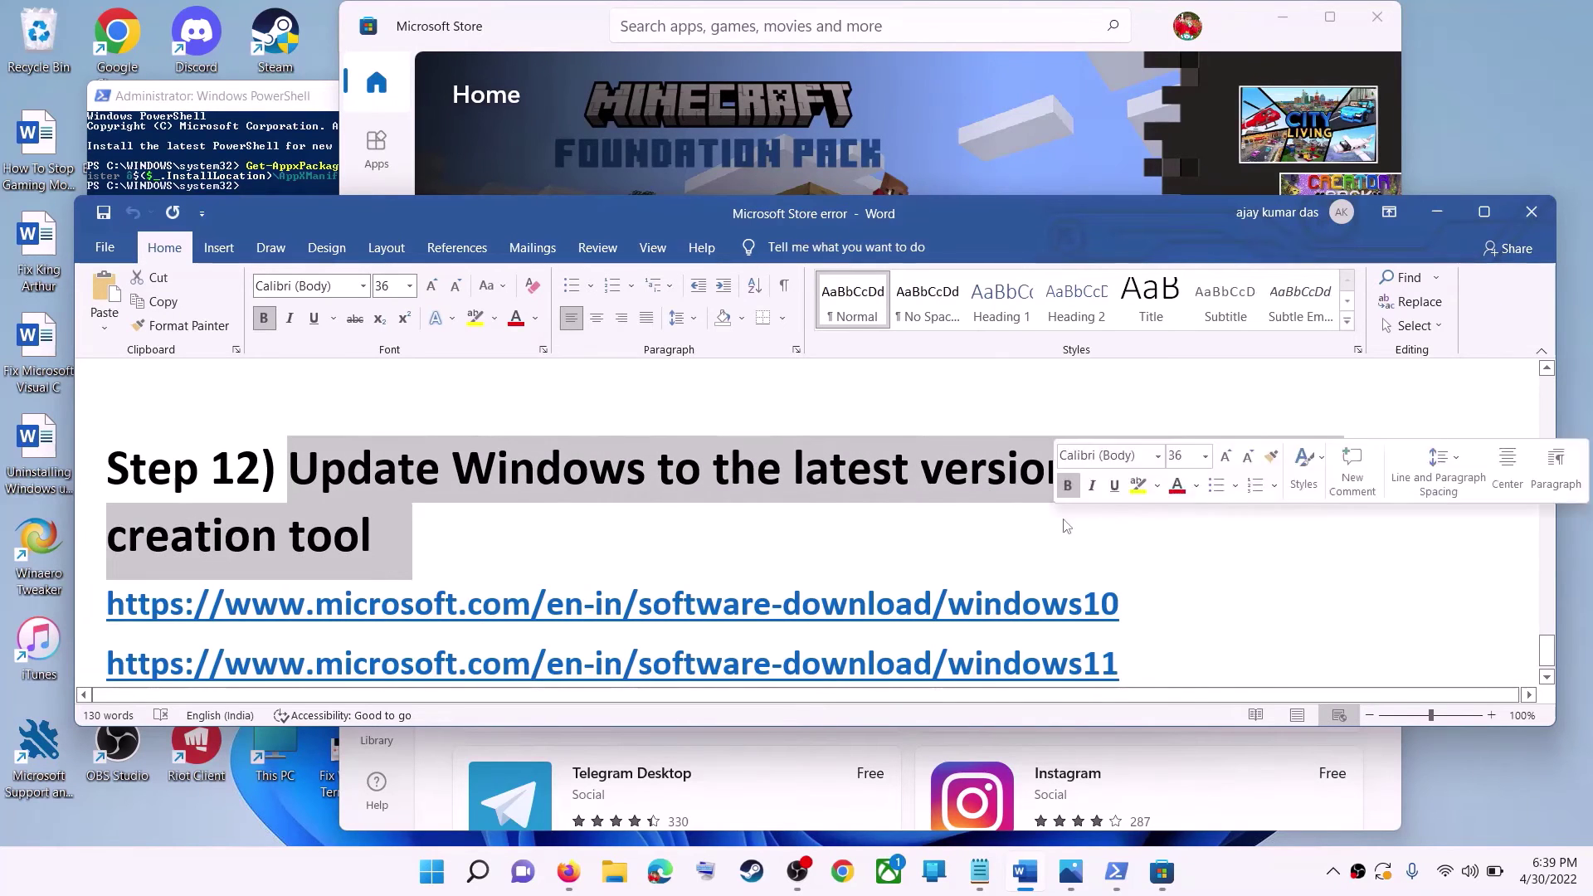
click(370, 558)
scroll(1106, 550, down, 1)
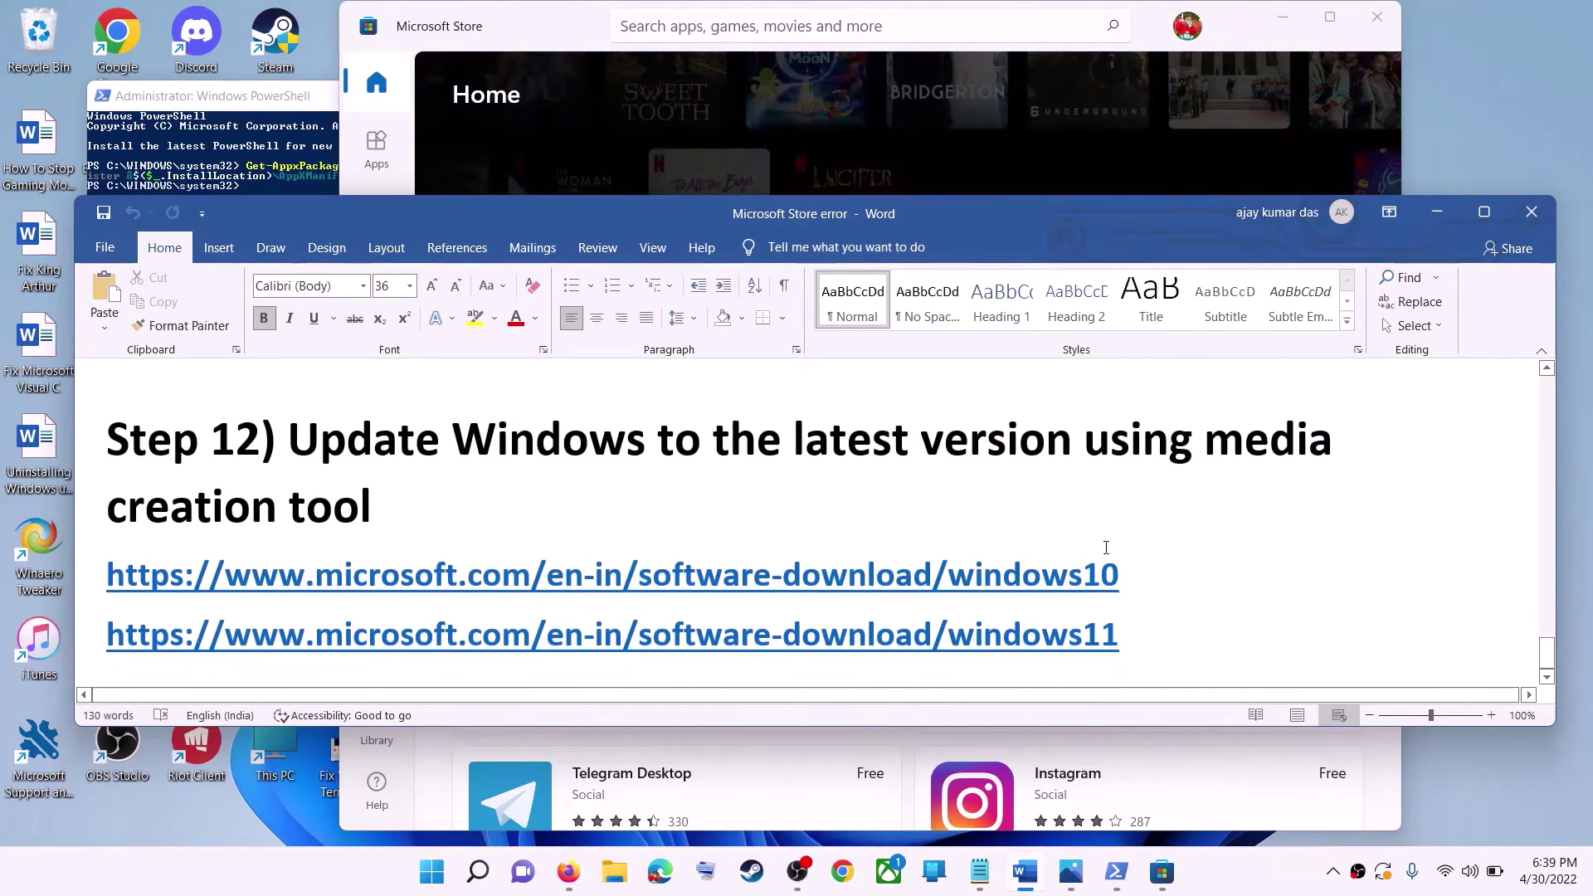
triple_click(1160, 572)
triple_click(1160, 637)
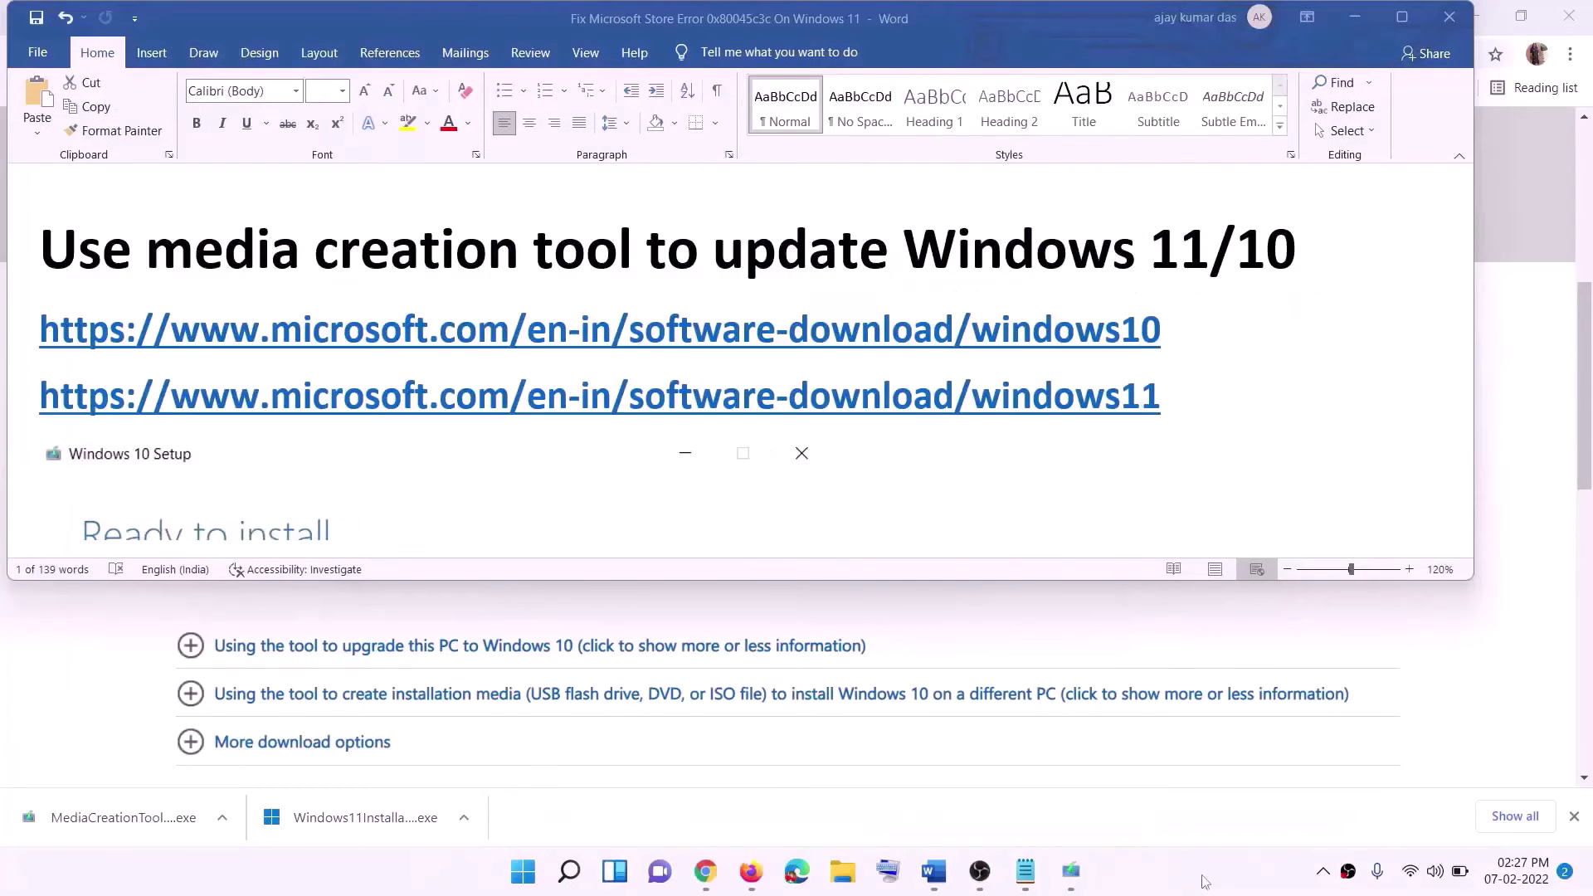
triple_click(1174, 330)
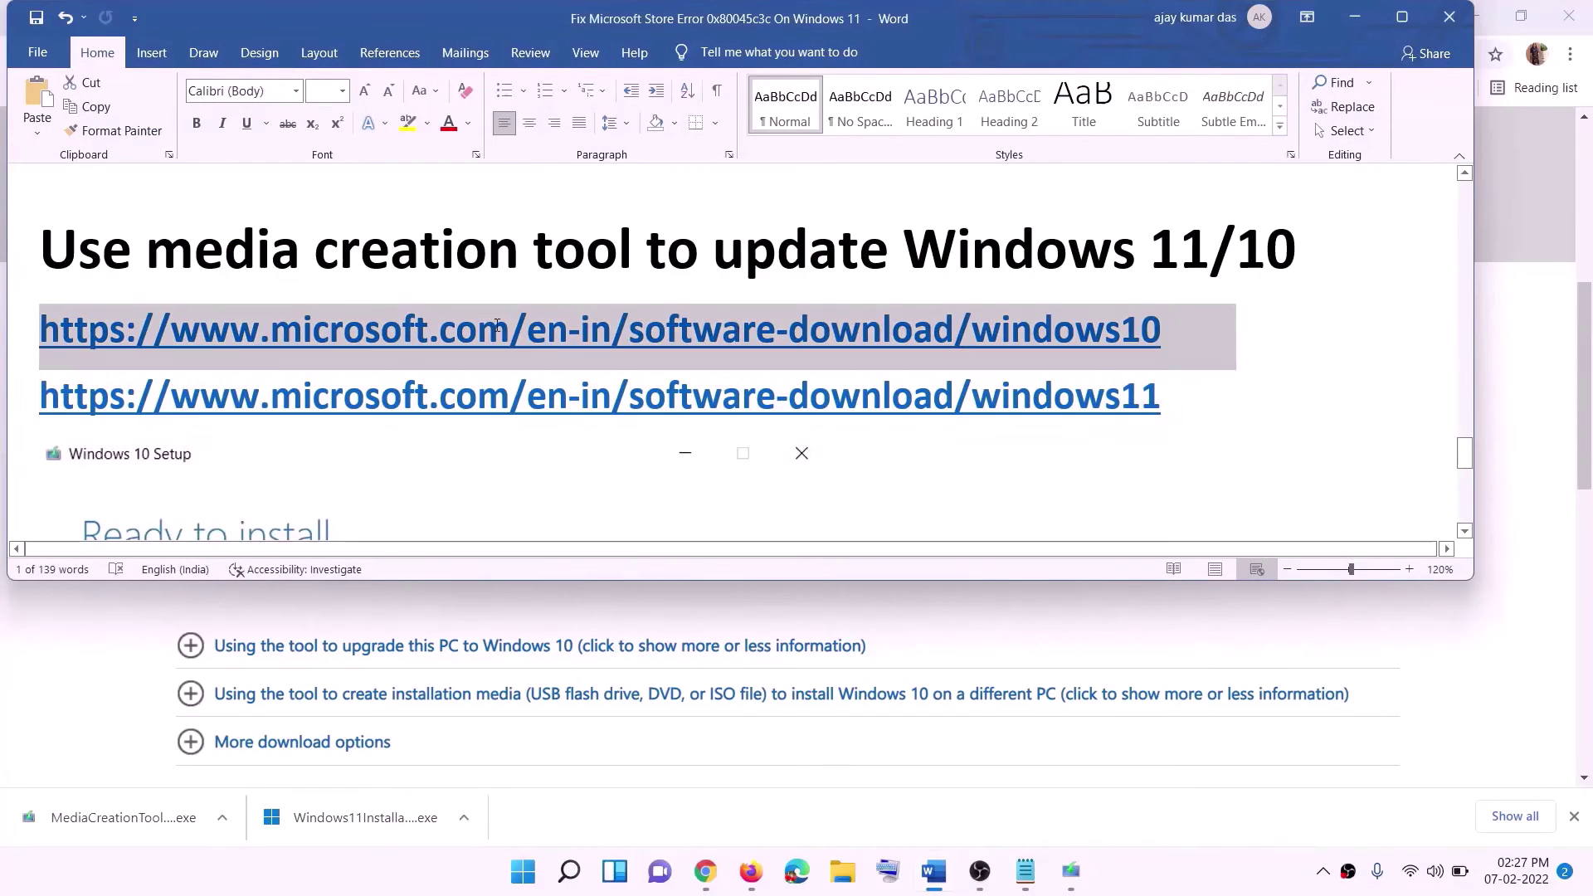
triple_click(864, 397)
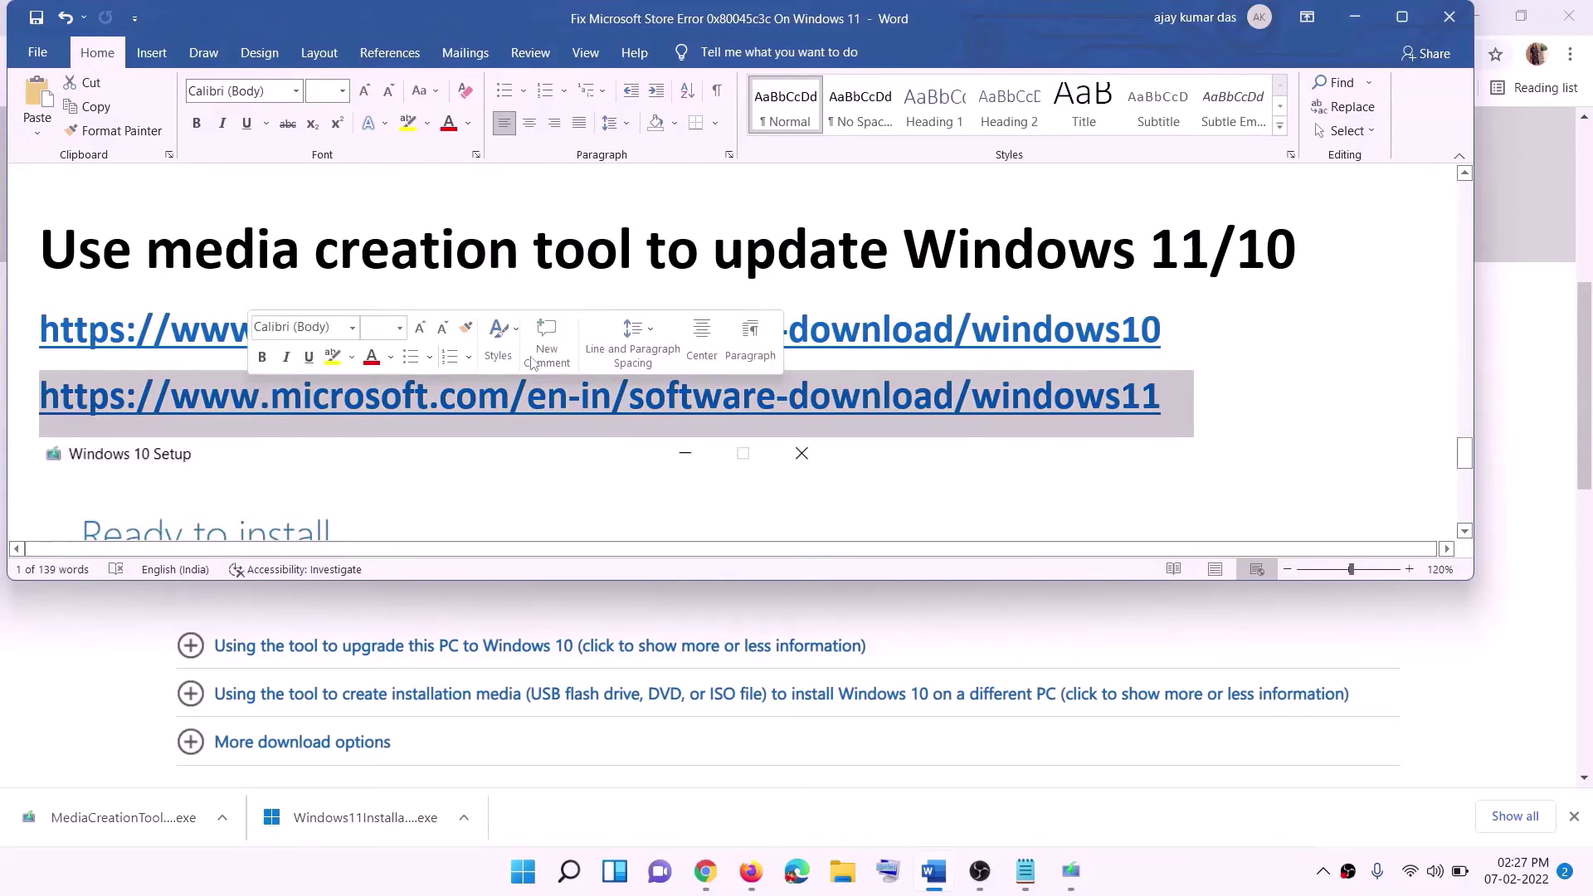
Minimise the document and find the media creation tool download in the installation media section of the Download Windows 10 page
click(1355, 17)
scroll(668, 398, up, 5)
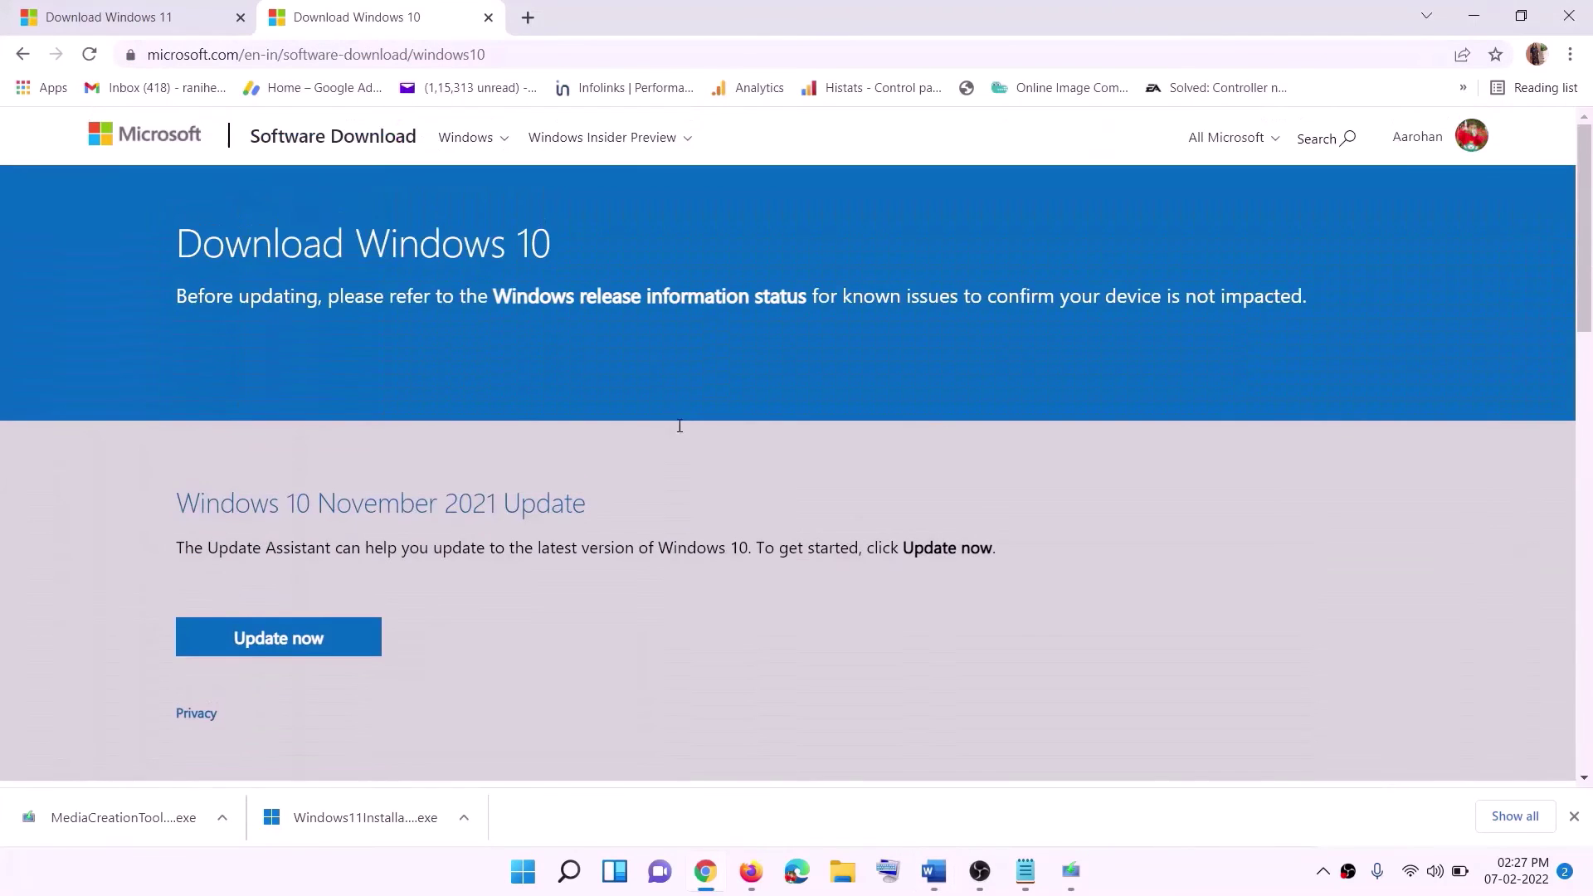
scroll(453, 371, down, 5)
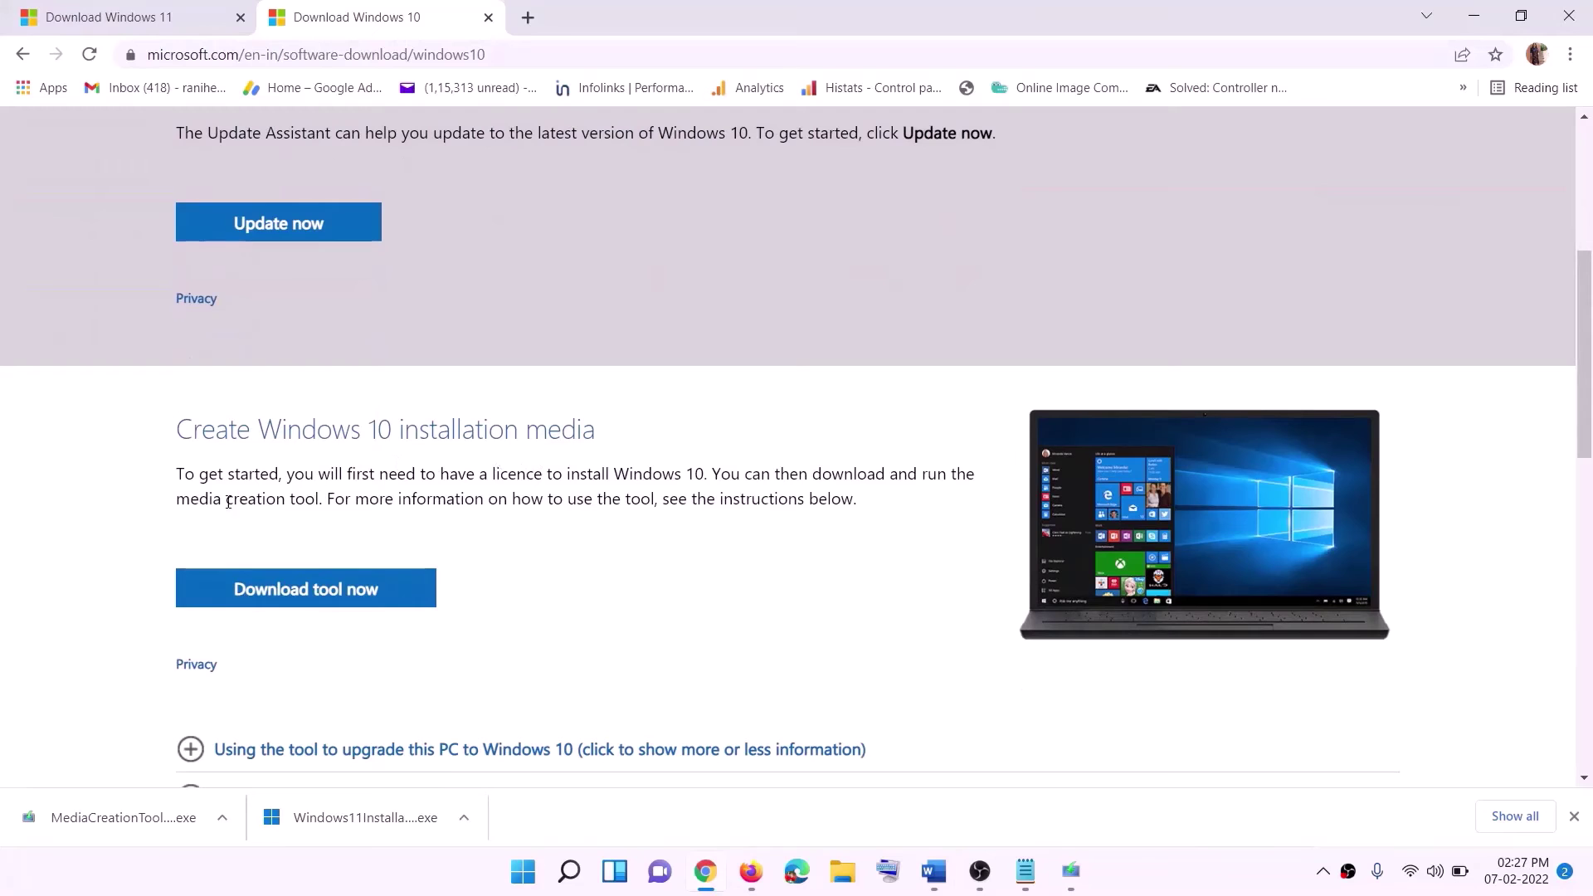
drag(190, 497, 355, 498)
scroll(496, 459, down, 2)
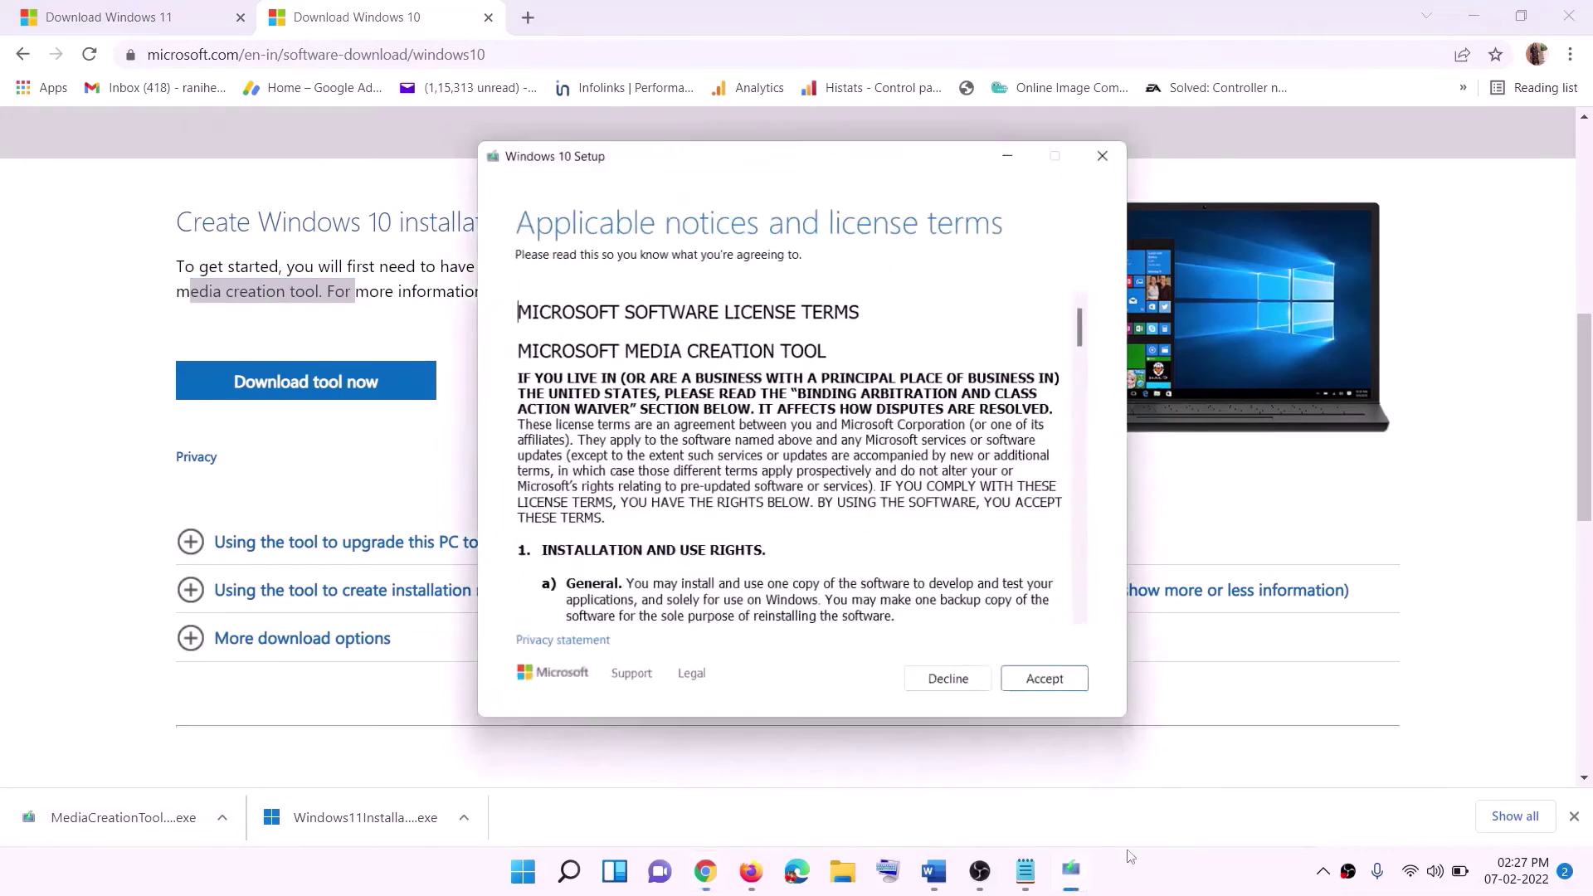
Accept the license terms in Windows 10 Setup and proceed with the "Upgrade this PC now" option
click(1037, 678)
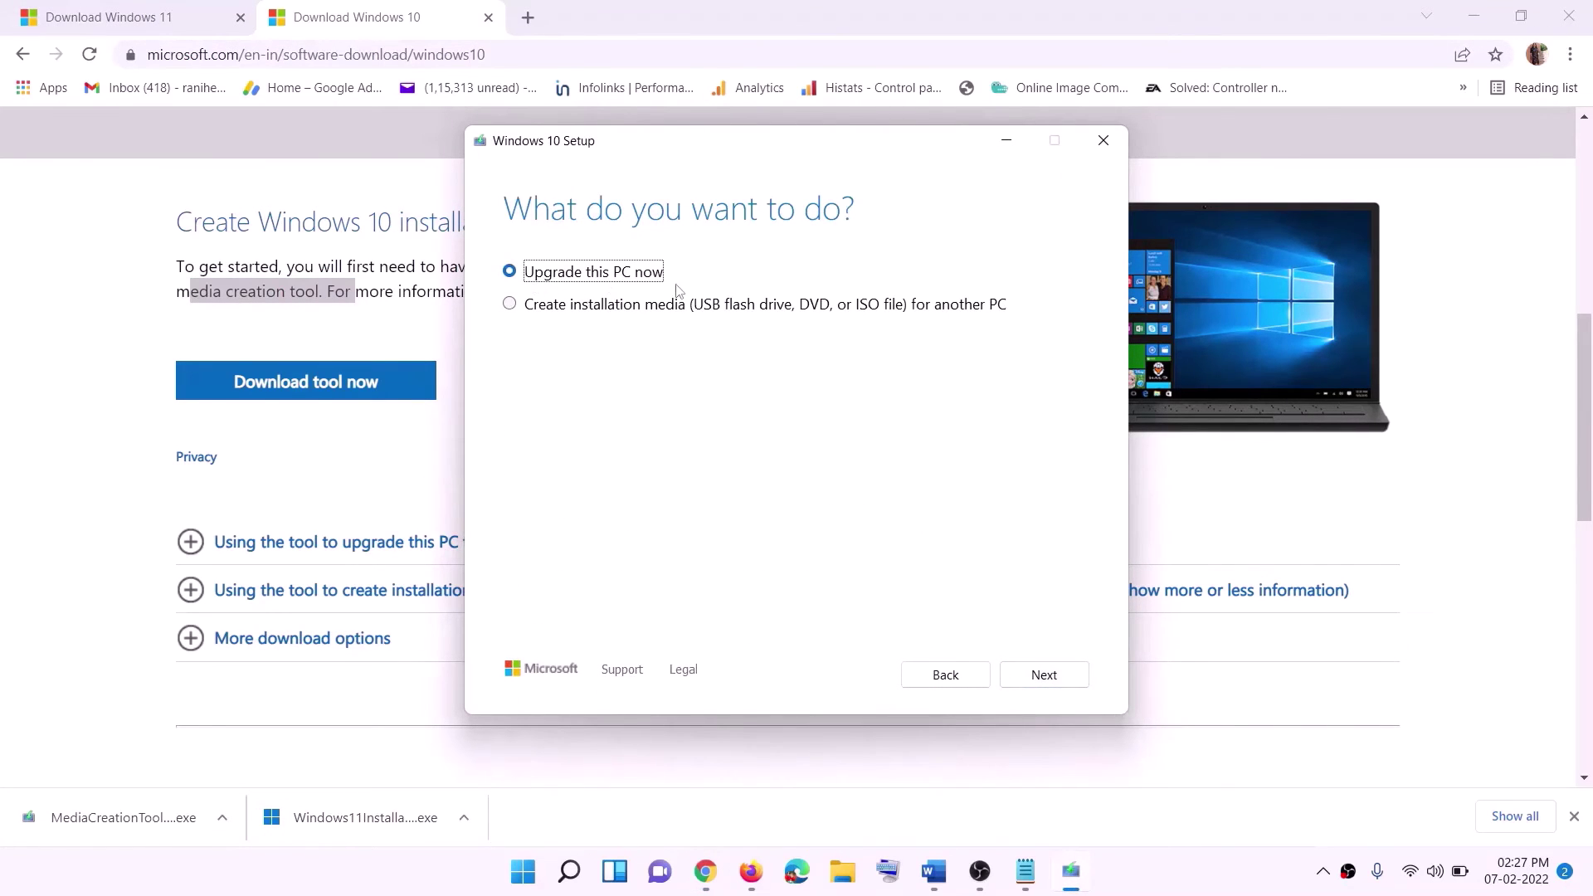
click(1043, 677)
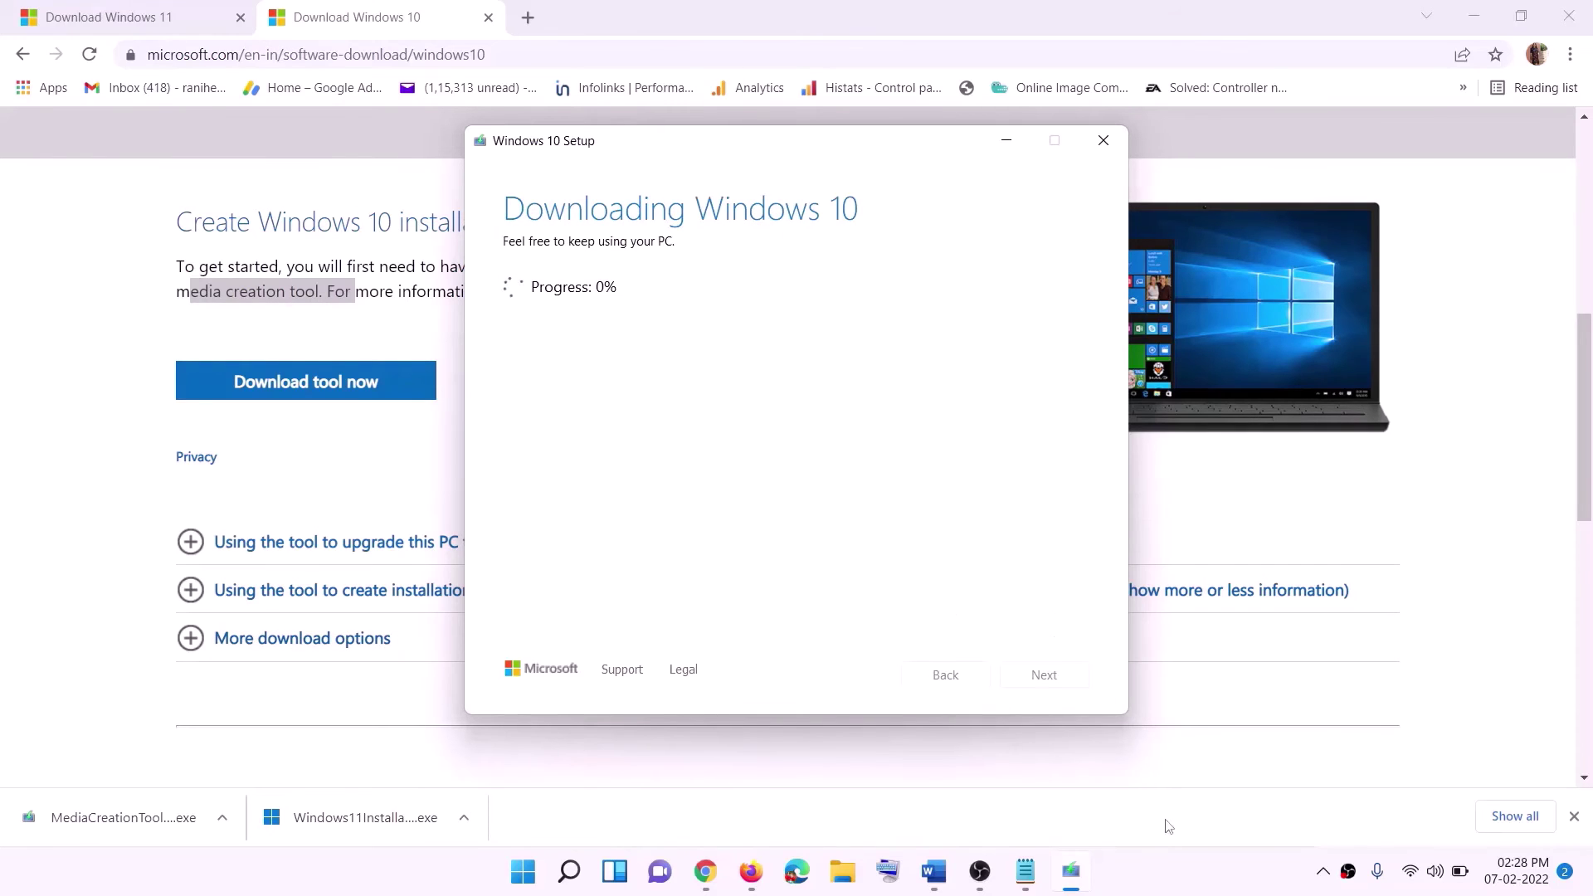
click(1176, 889)
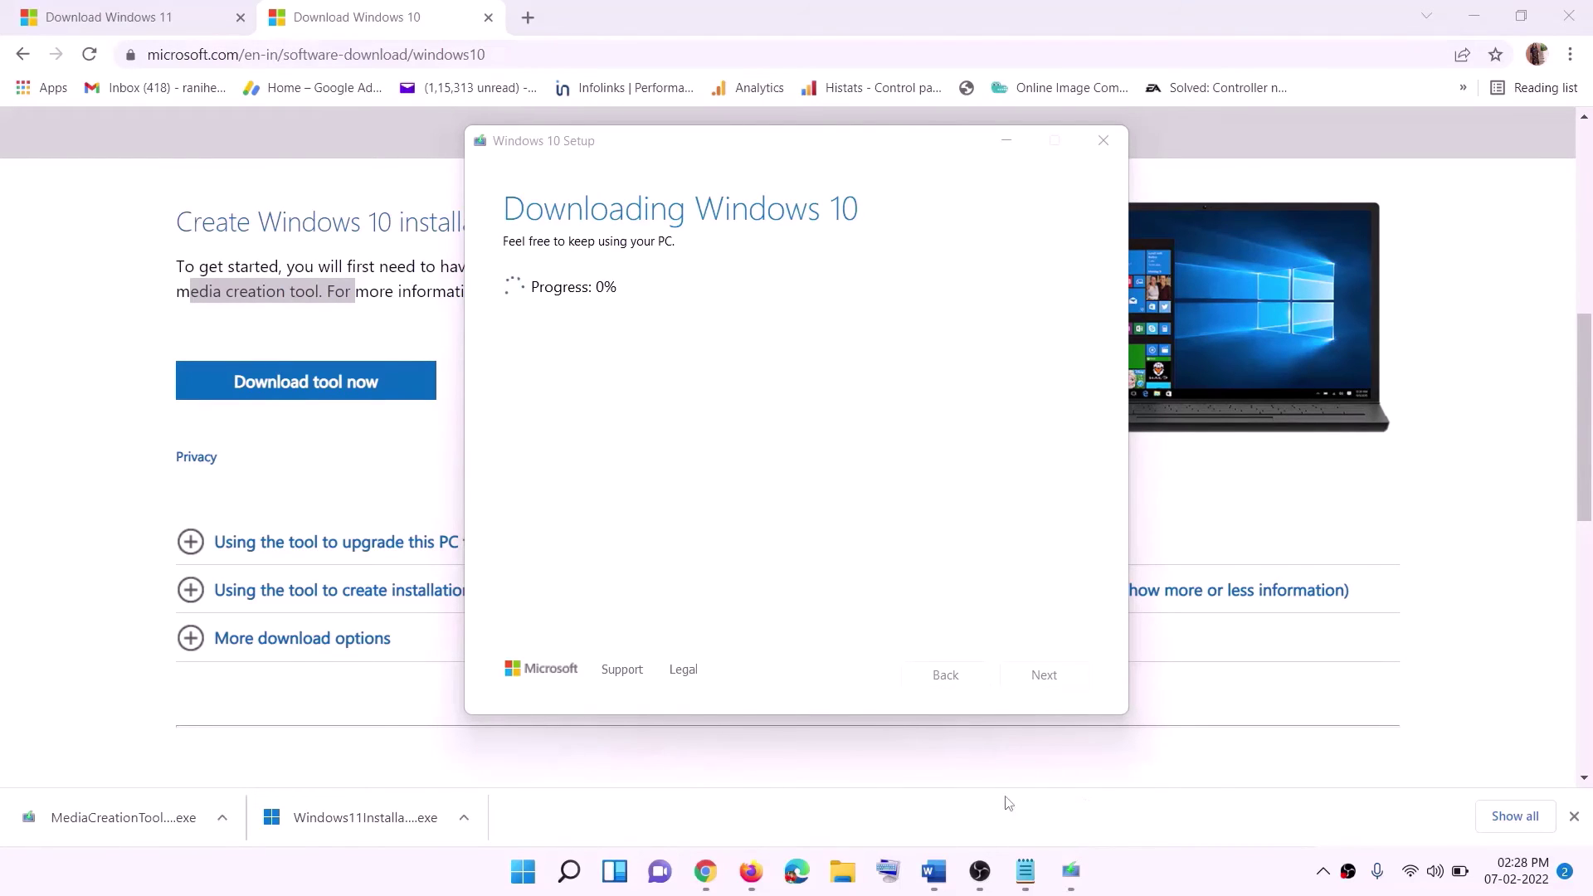
Switch to the Word document, maximise it and review the Windows 10 Setup "Ready to install" screenshot down to the Install option
click(934, 870)
scroll(176, 402, down, 1)
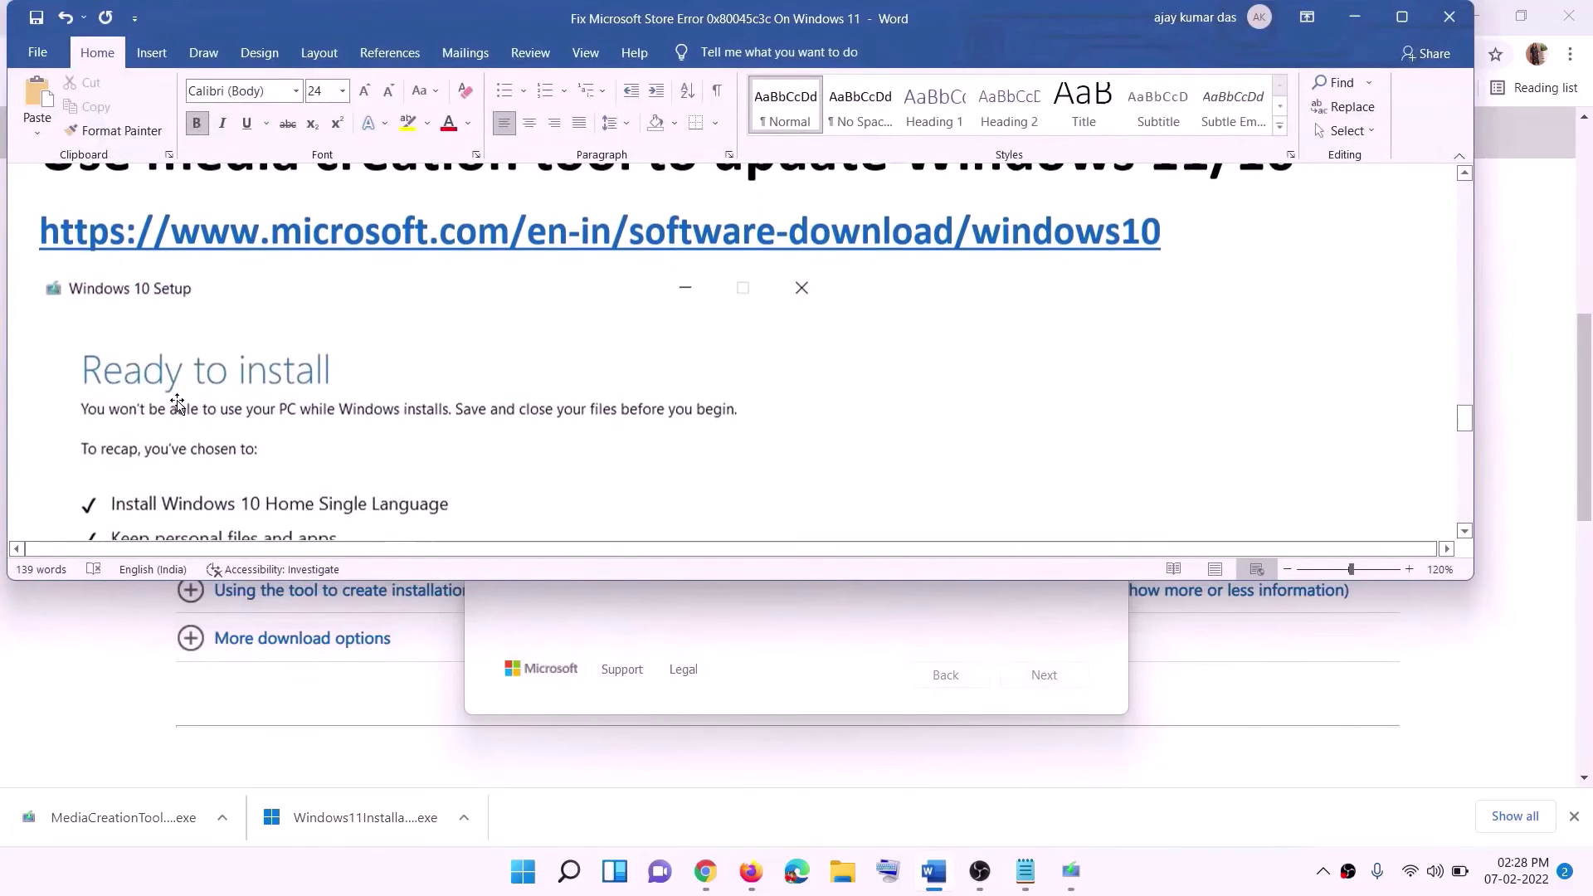
click(1401, 17)
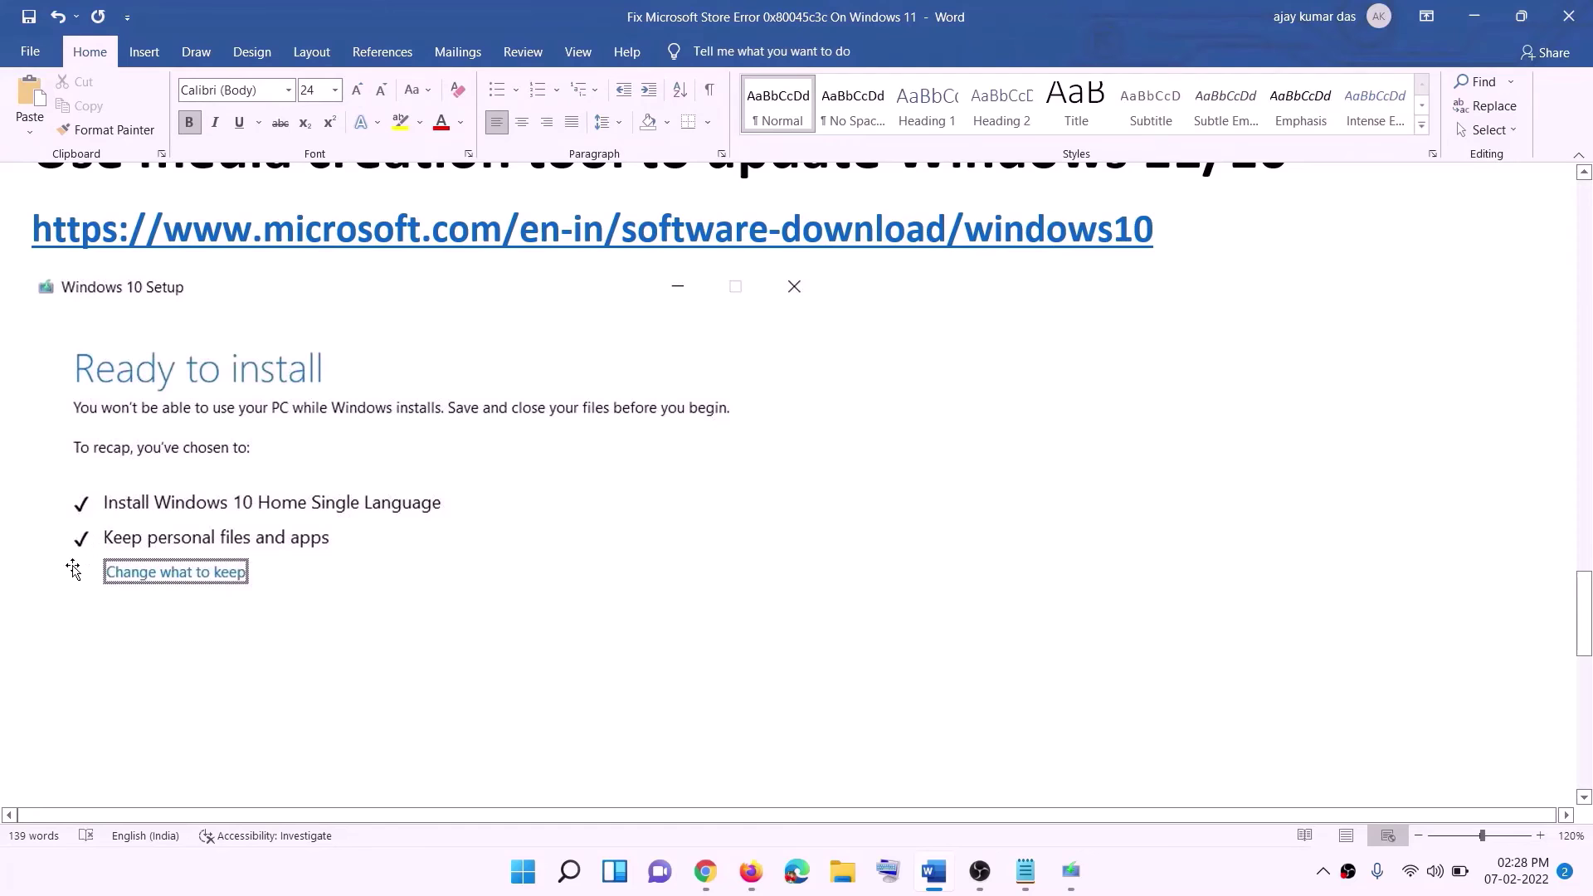
scroll(819, 579, down, 1)
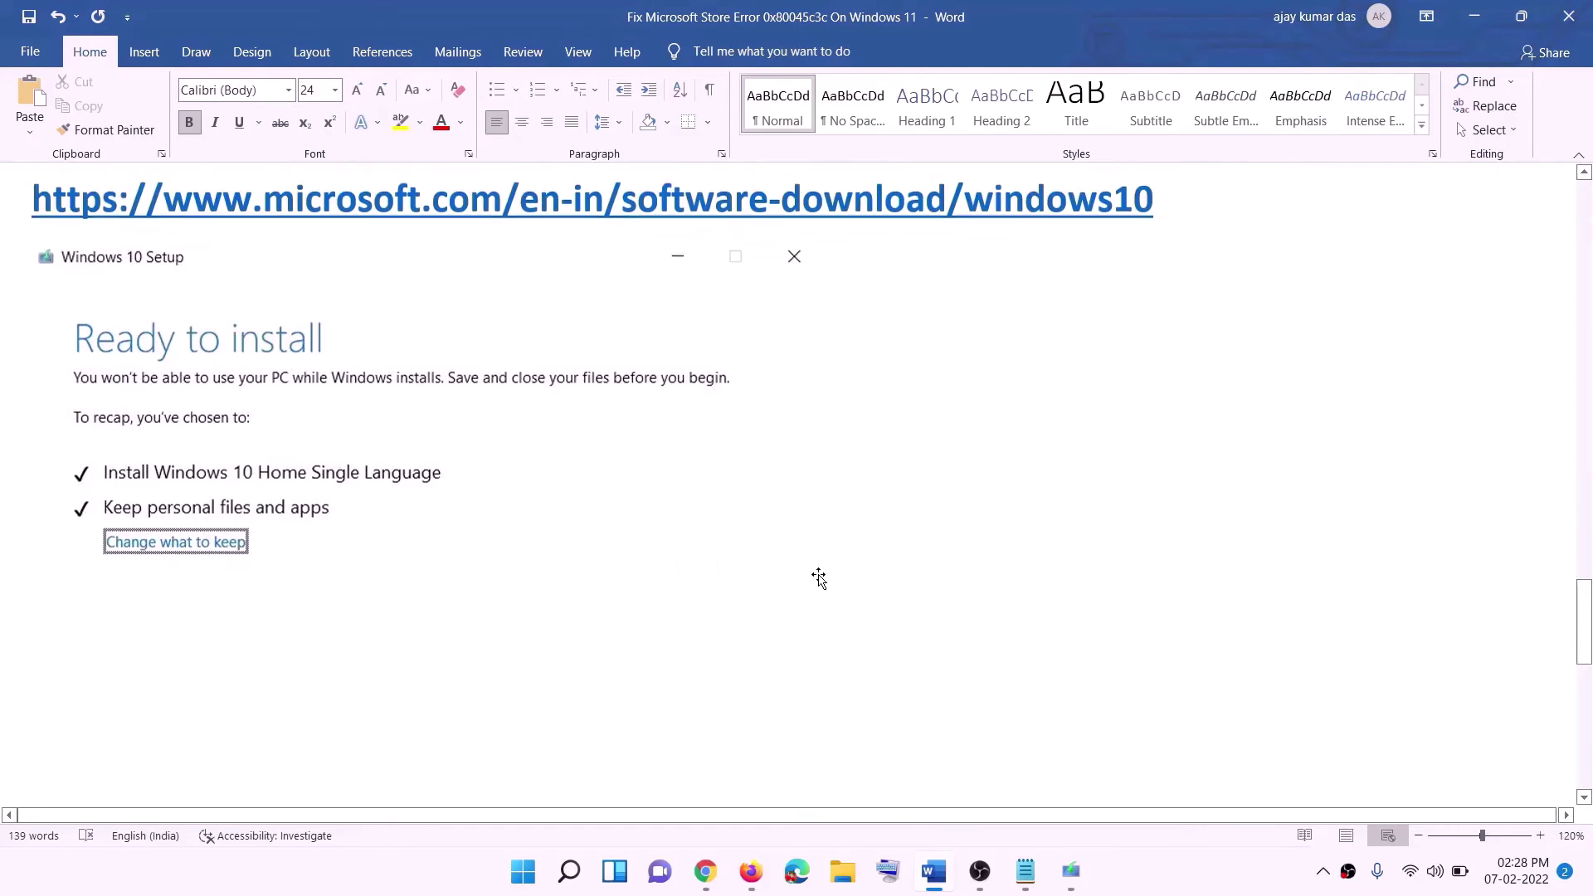
scroll(819, 579, down, 3)
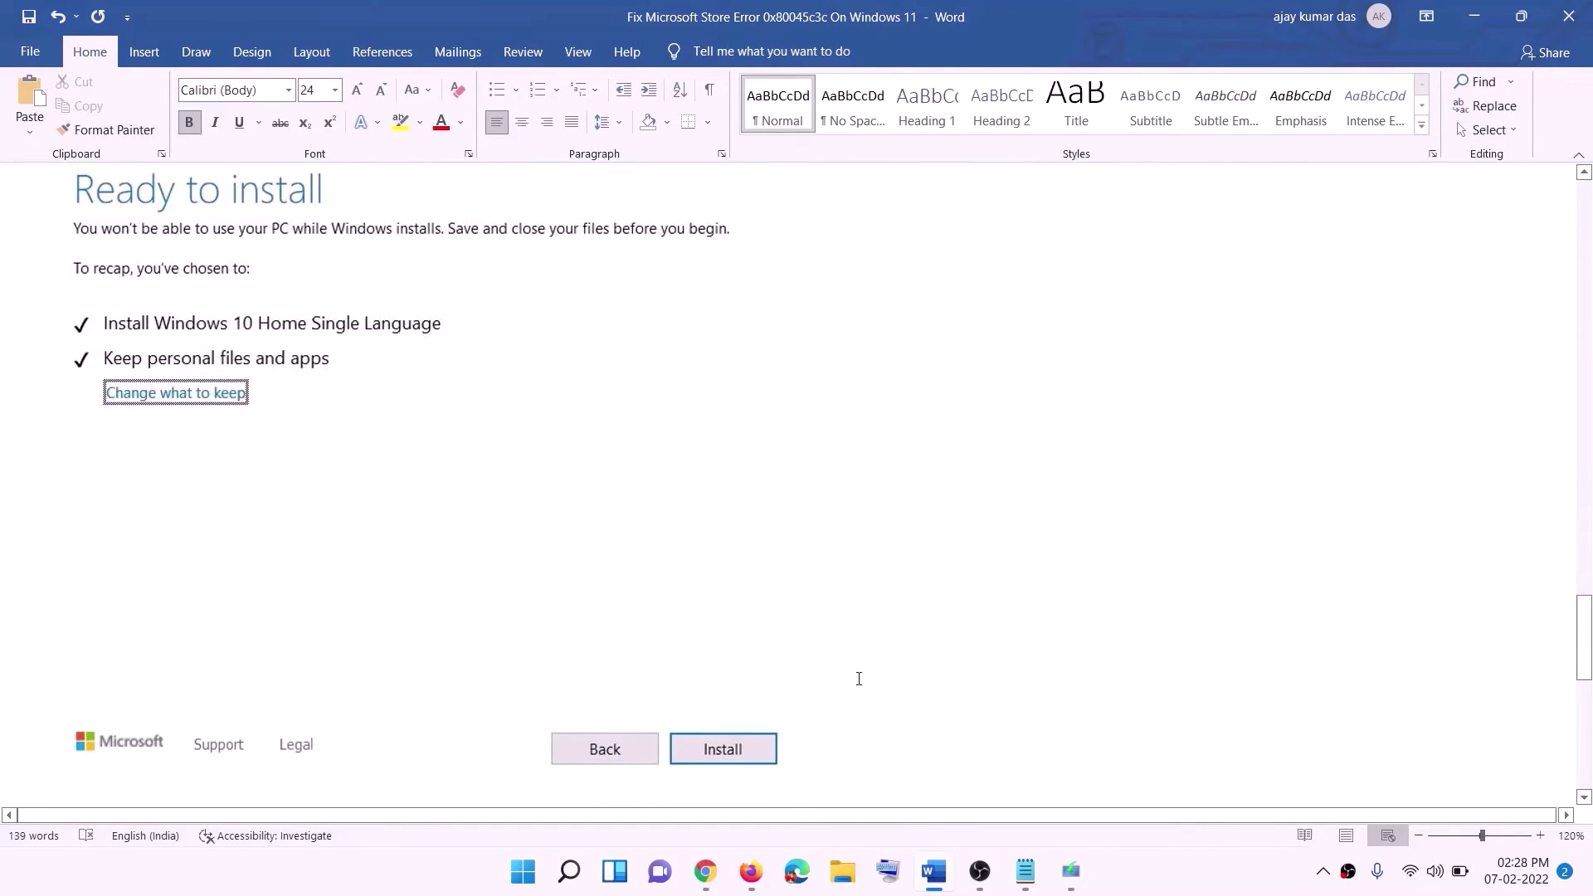
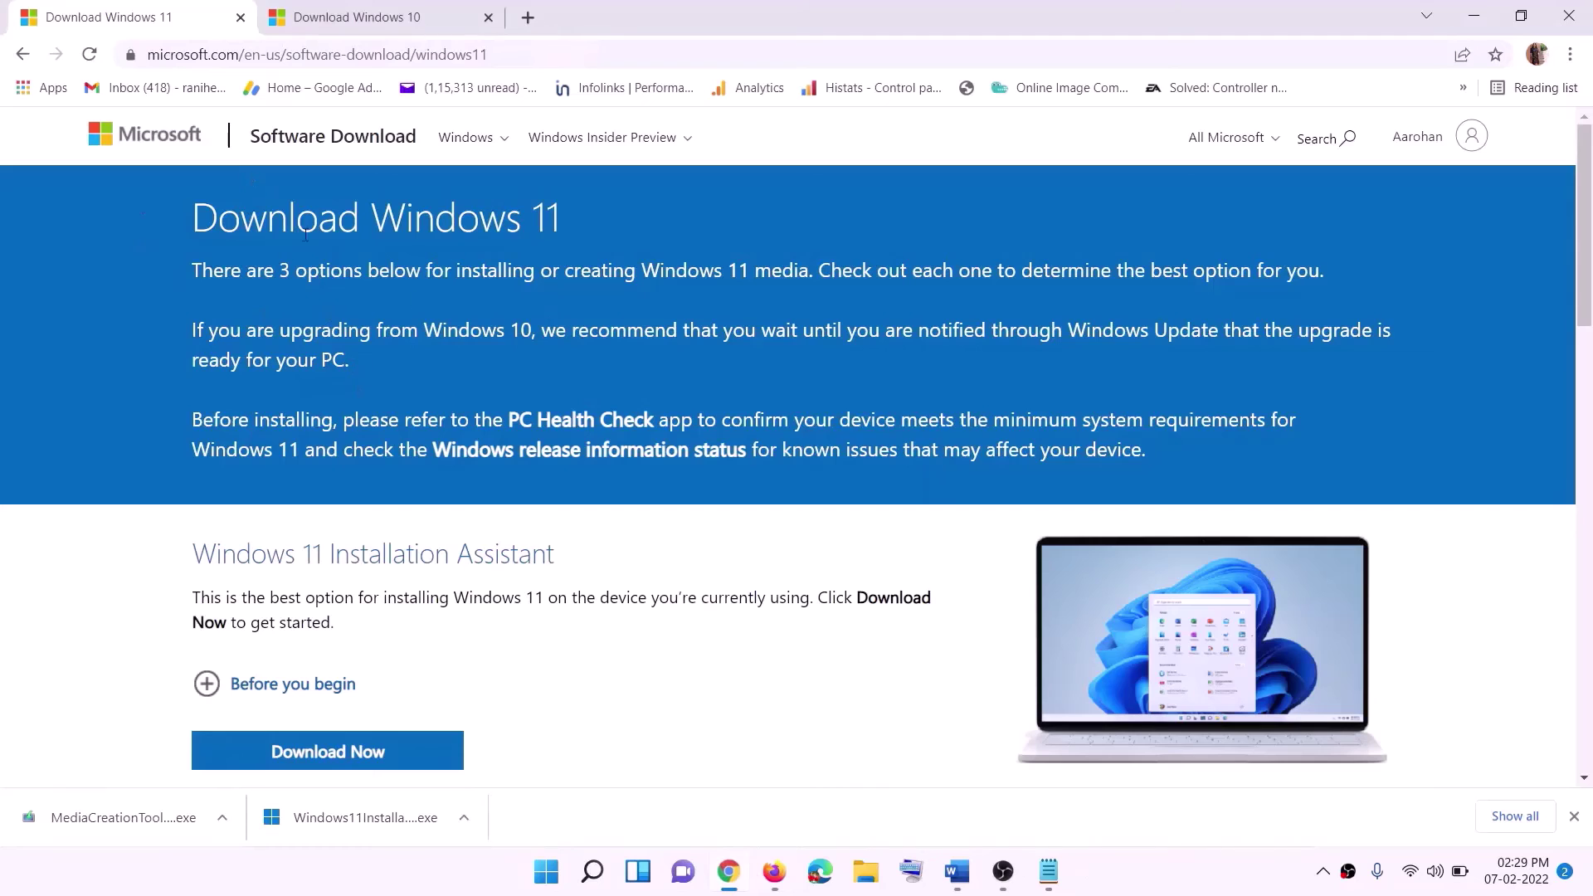
Download the media creation tool from the Create Windows 11 Installation Media section, highlighting its name, and run the downloaded file
scroll(515, 546, down, 5)
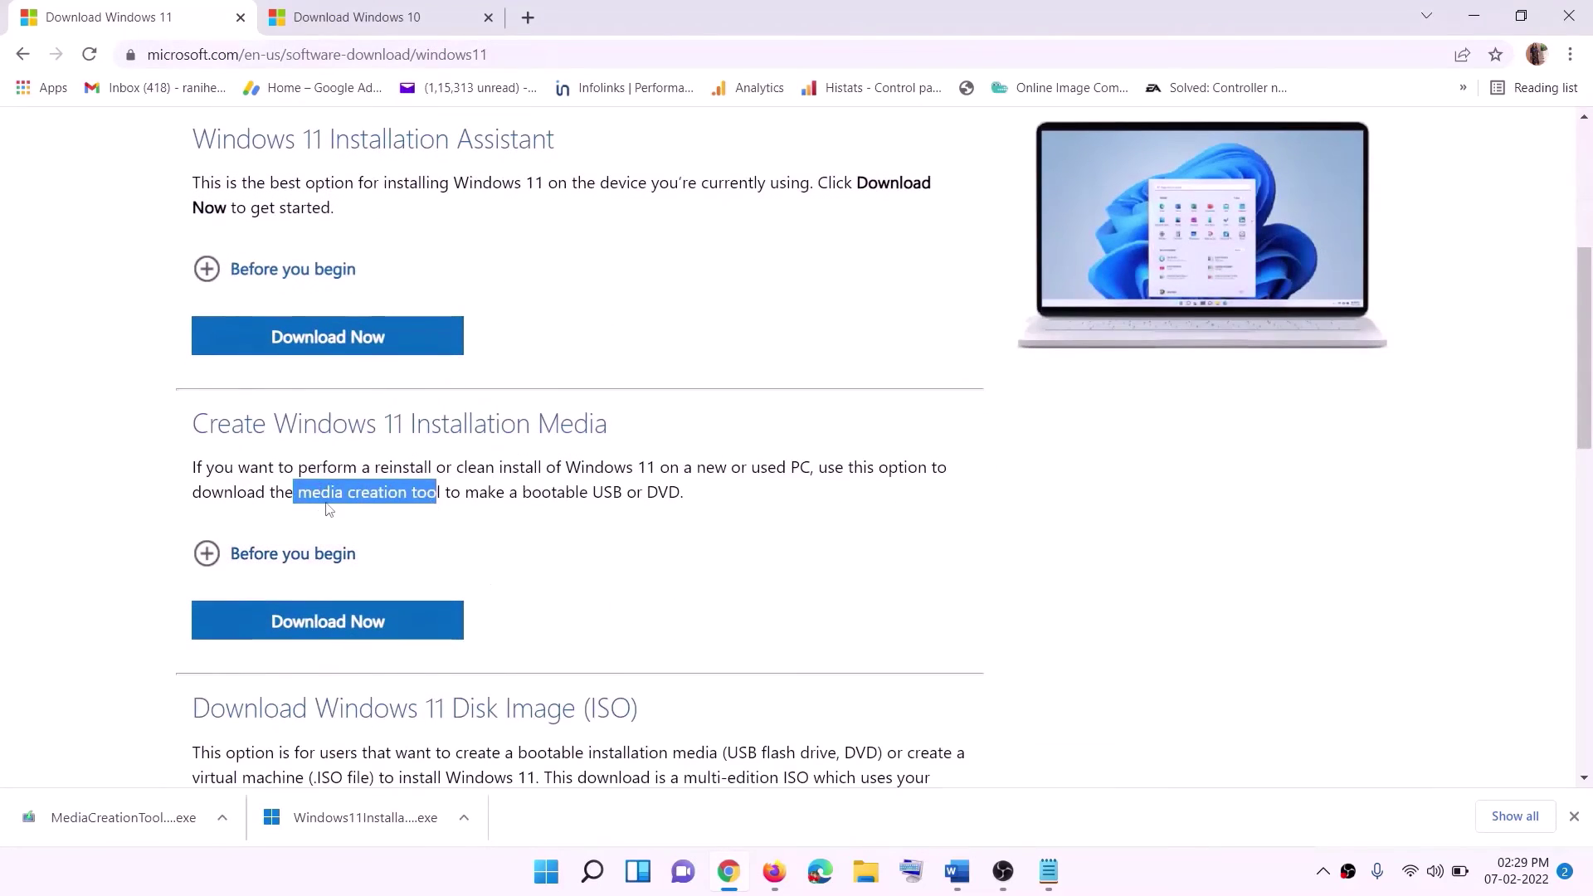
click(304, 492)
drag(304, 492, 461, 493)
click(316, 631)
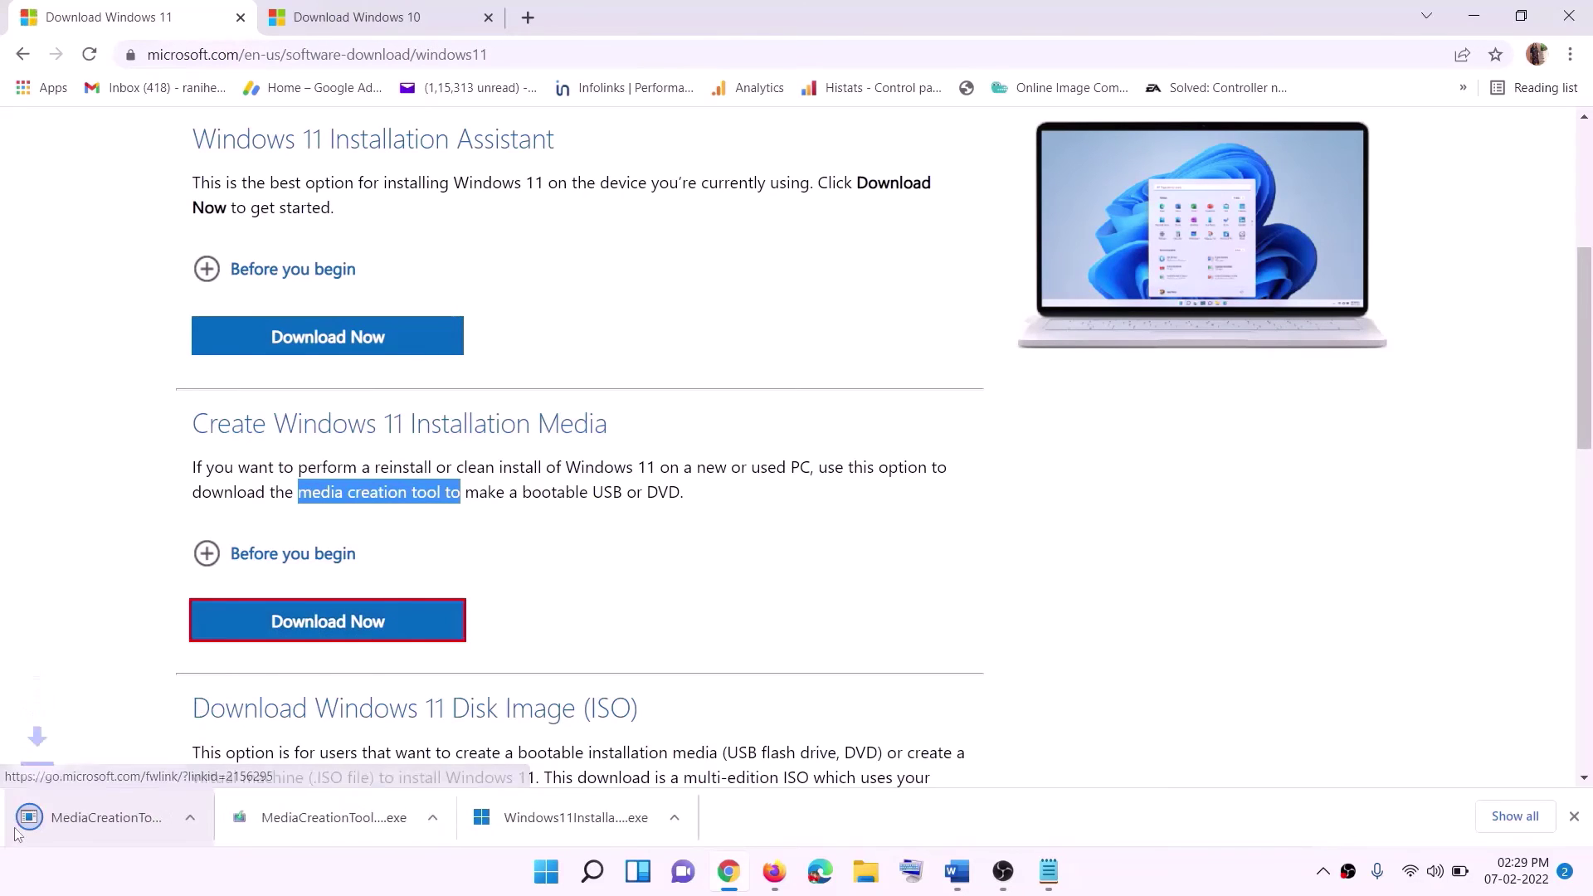
click(112, 821)
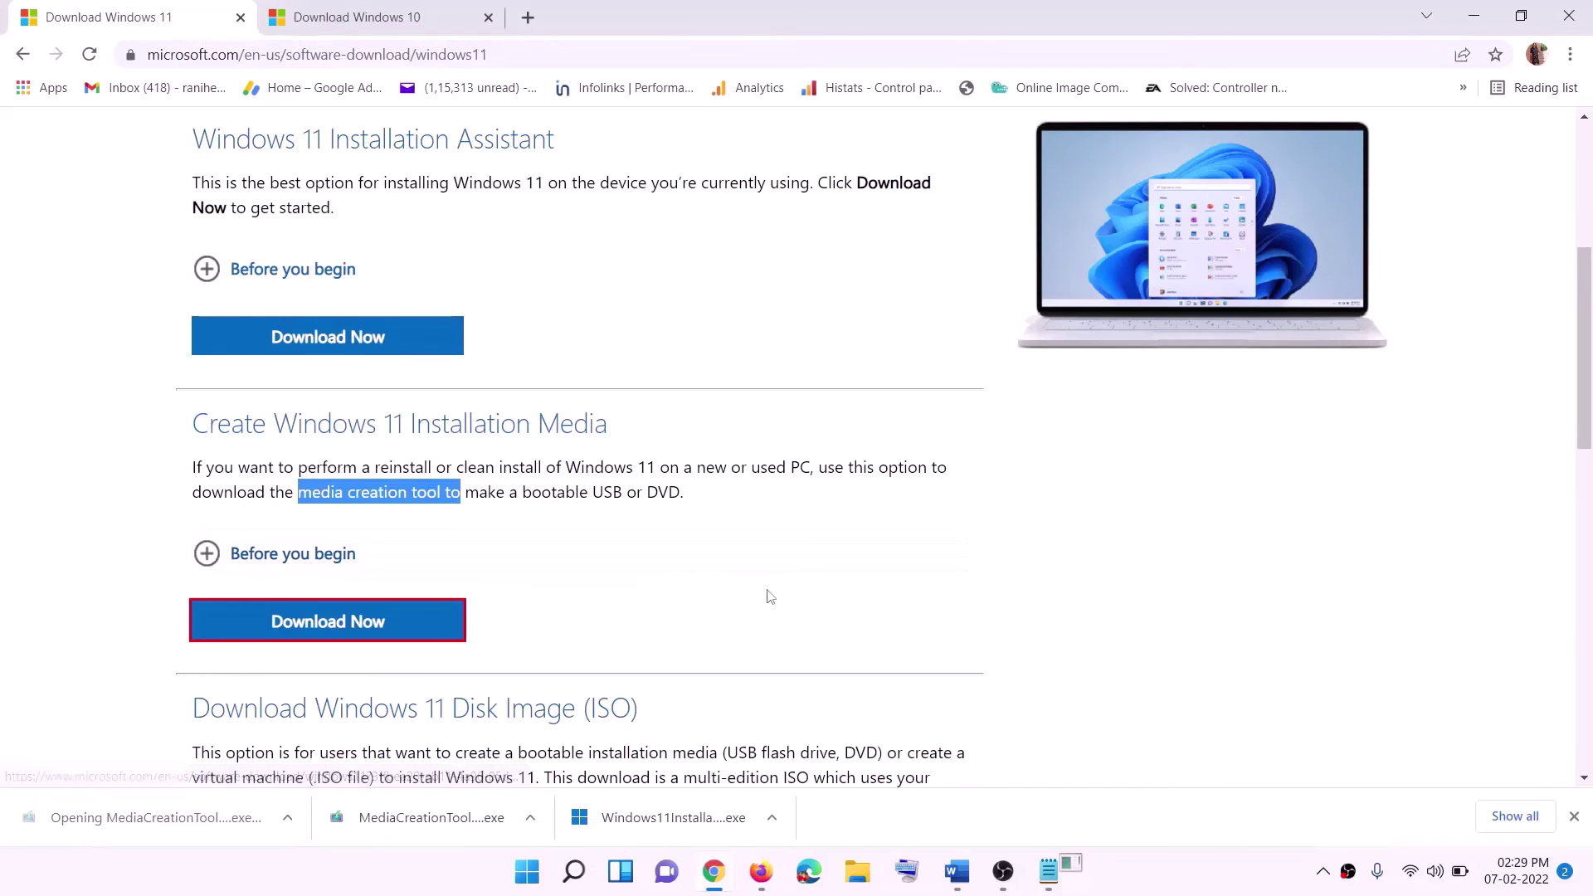
click(690, 604)
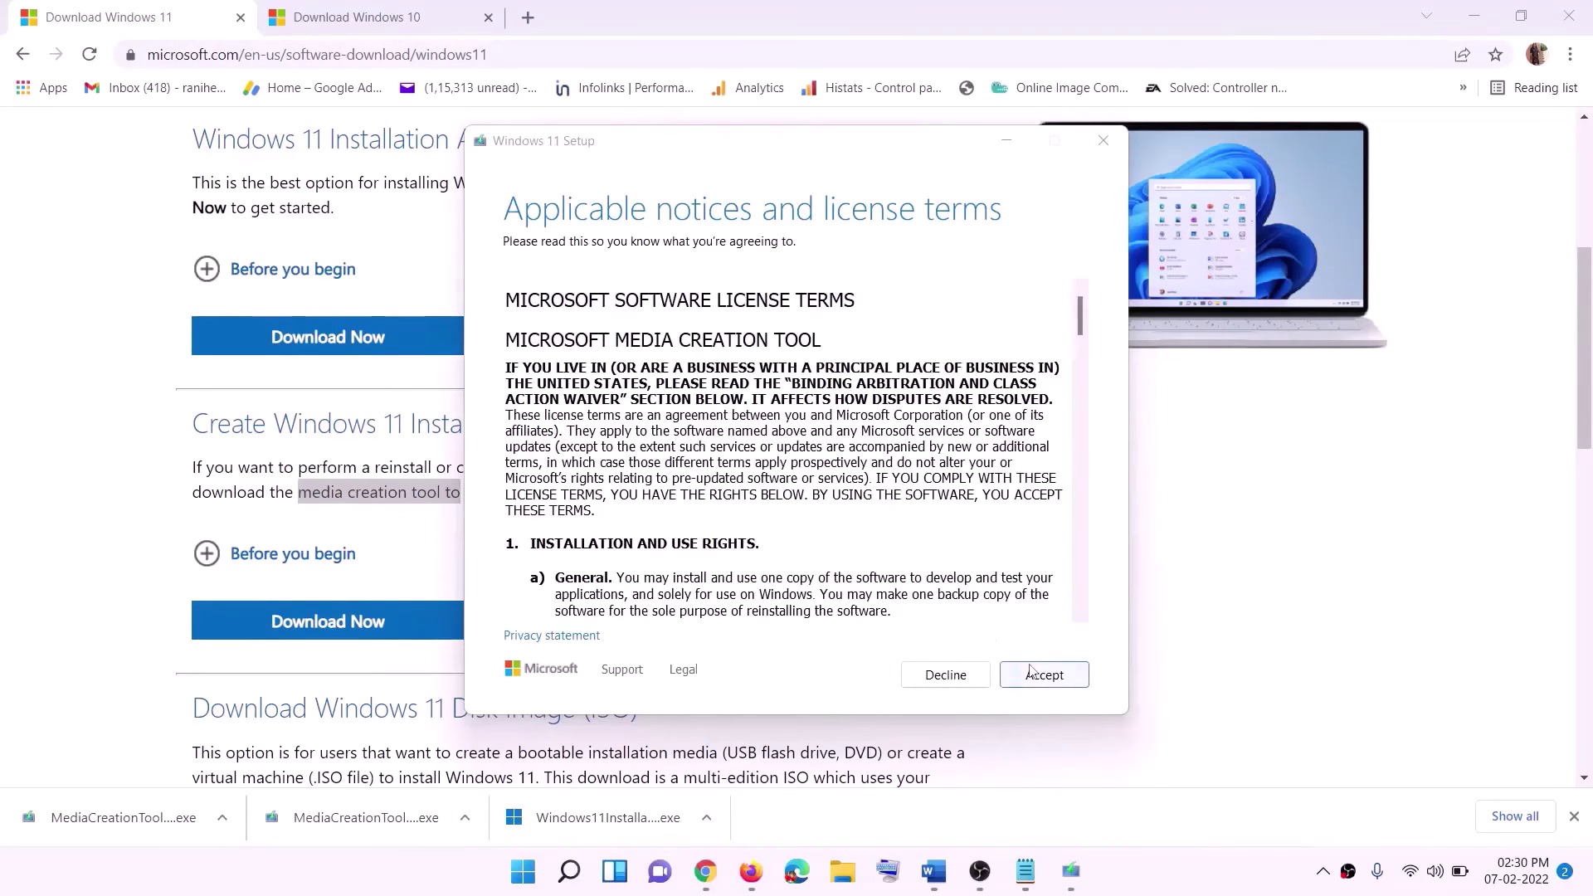
Accept the license terms and recommended options in Windows 11 Setup, and save the media as an ISO file named Windows on the Desktop
click(1030, 671)
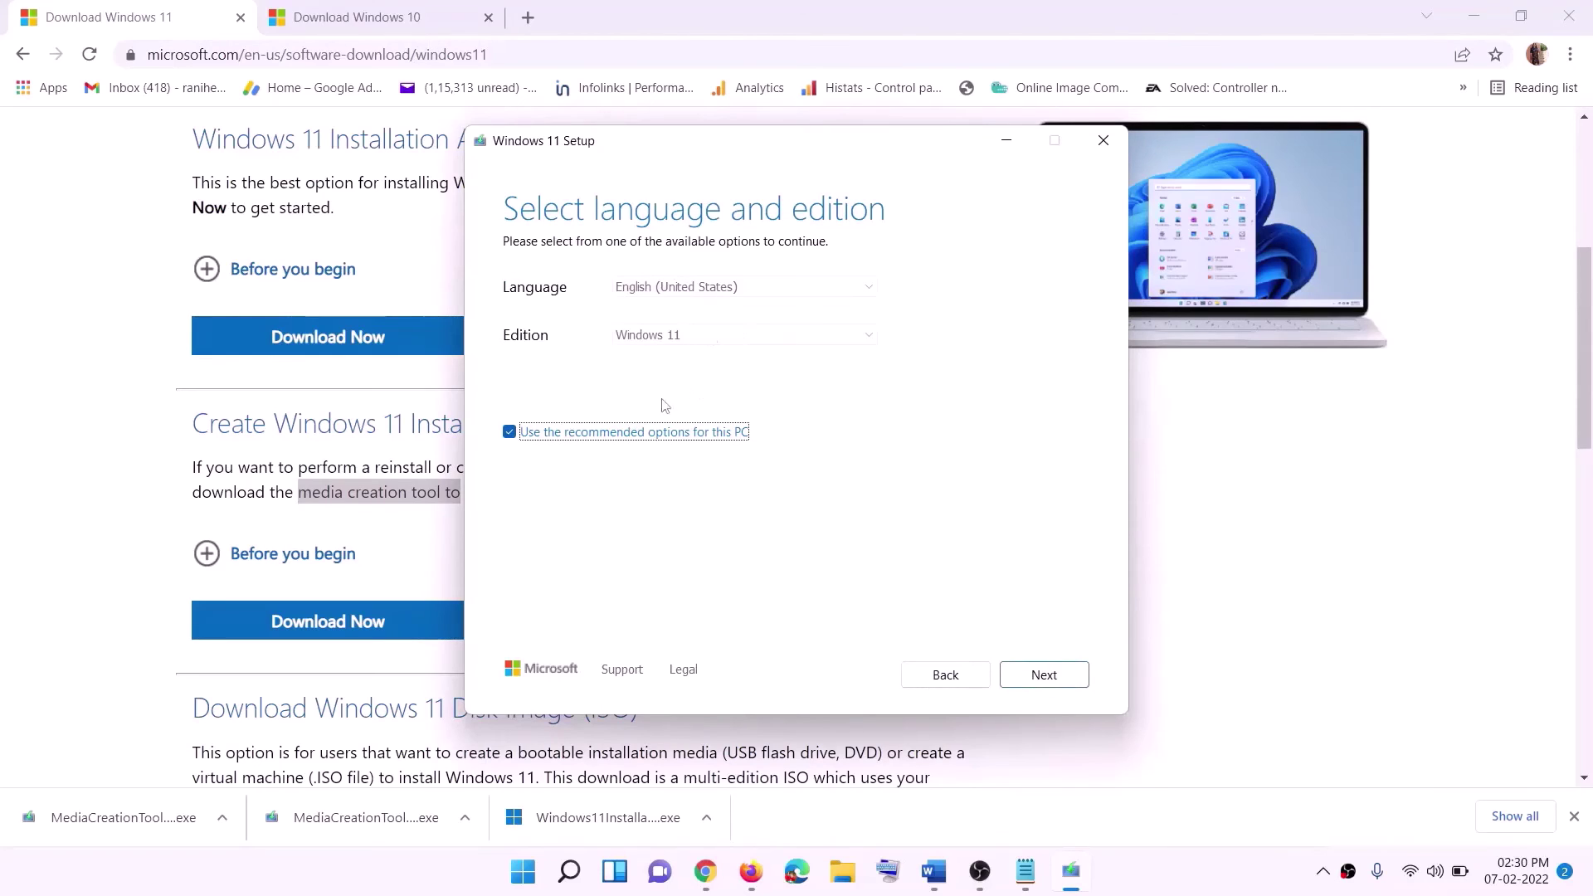
click(1033, 672)
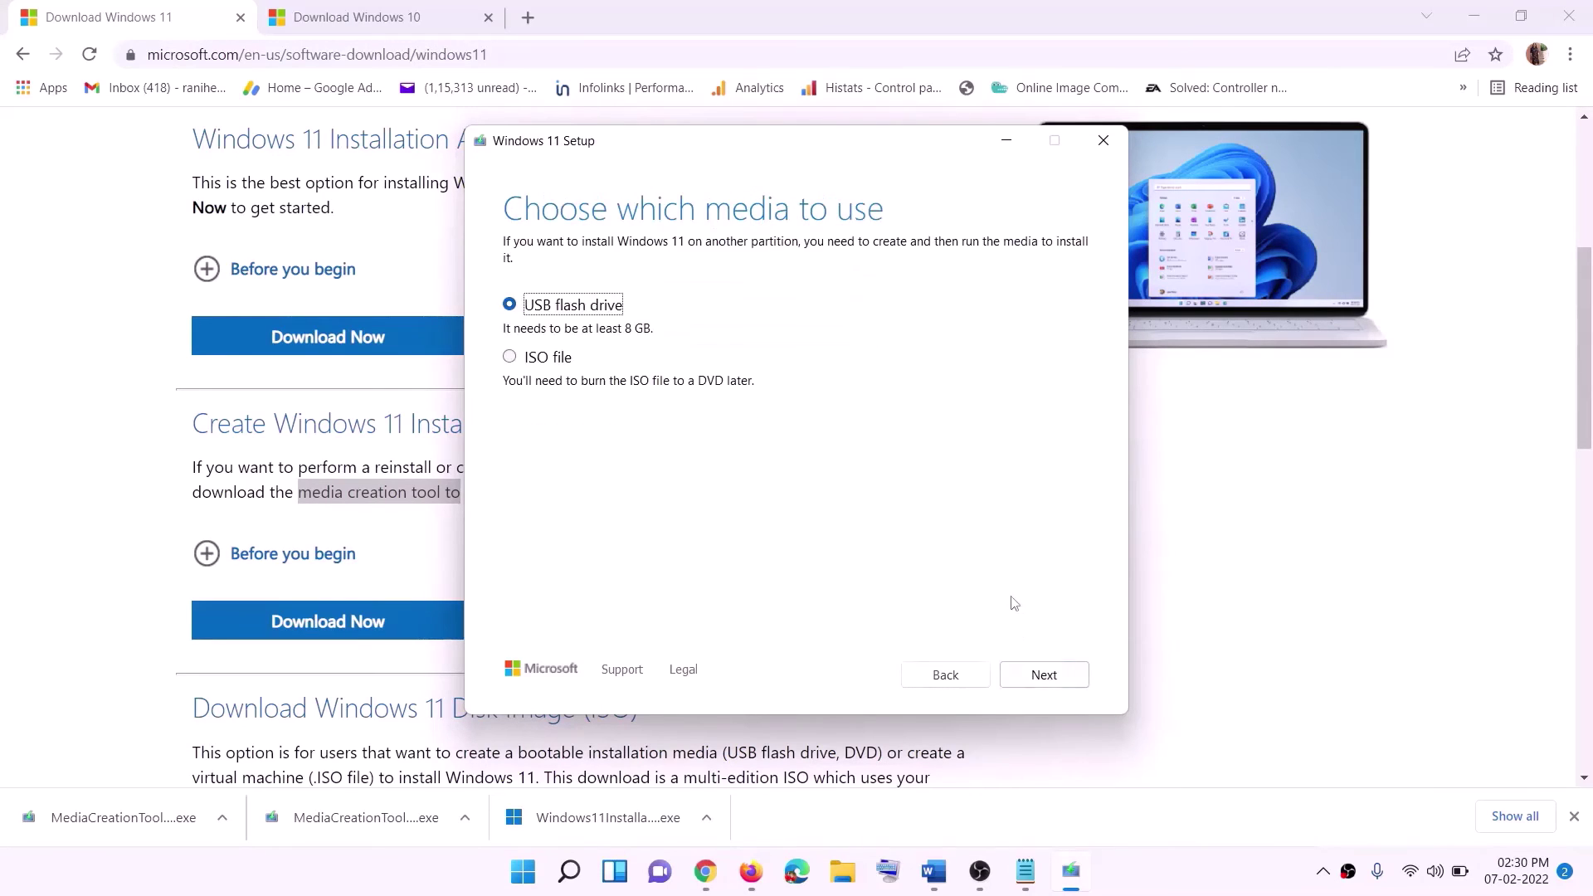
click(543, 358)
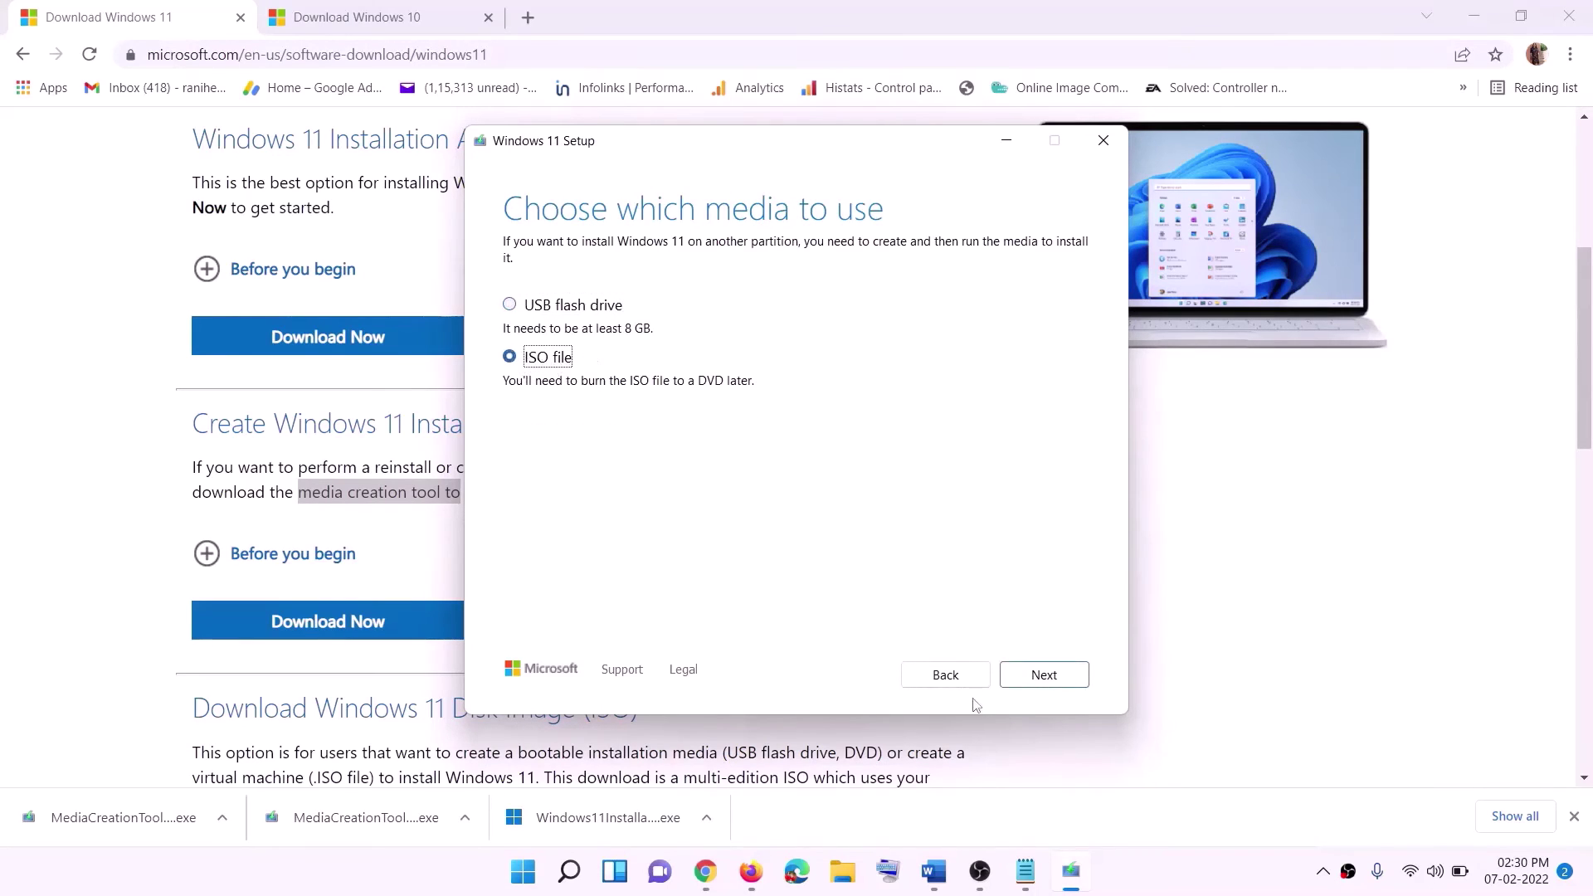
click(1042, 673)
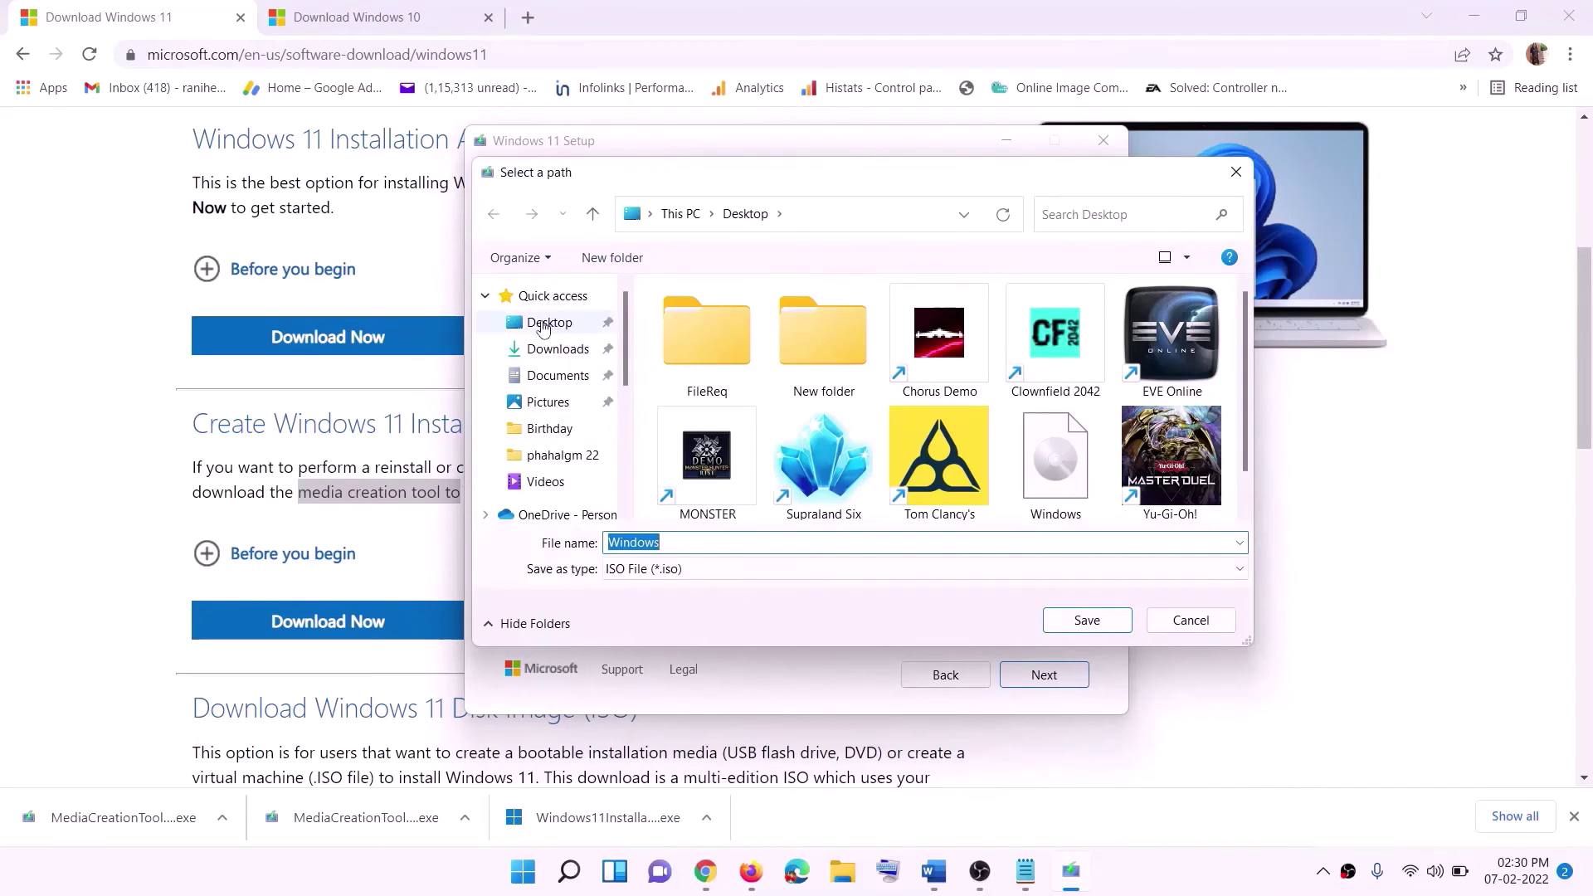
click(547, 326)
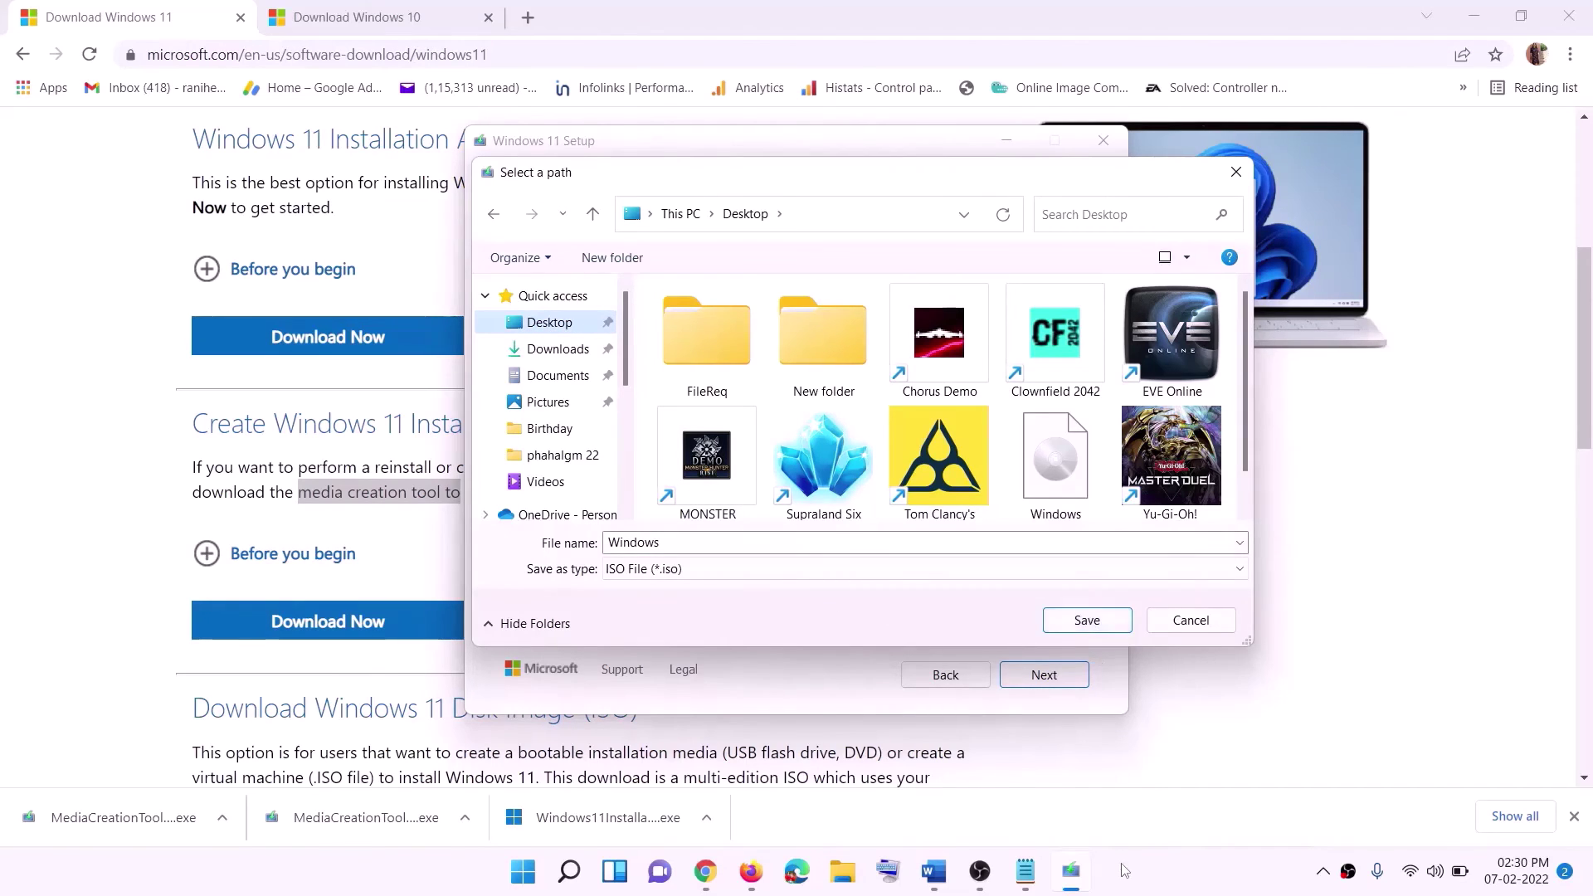
click(1086, 622)
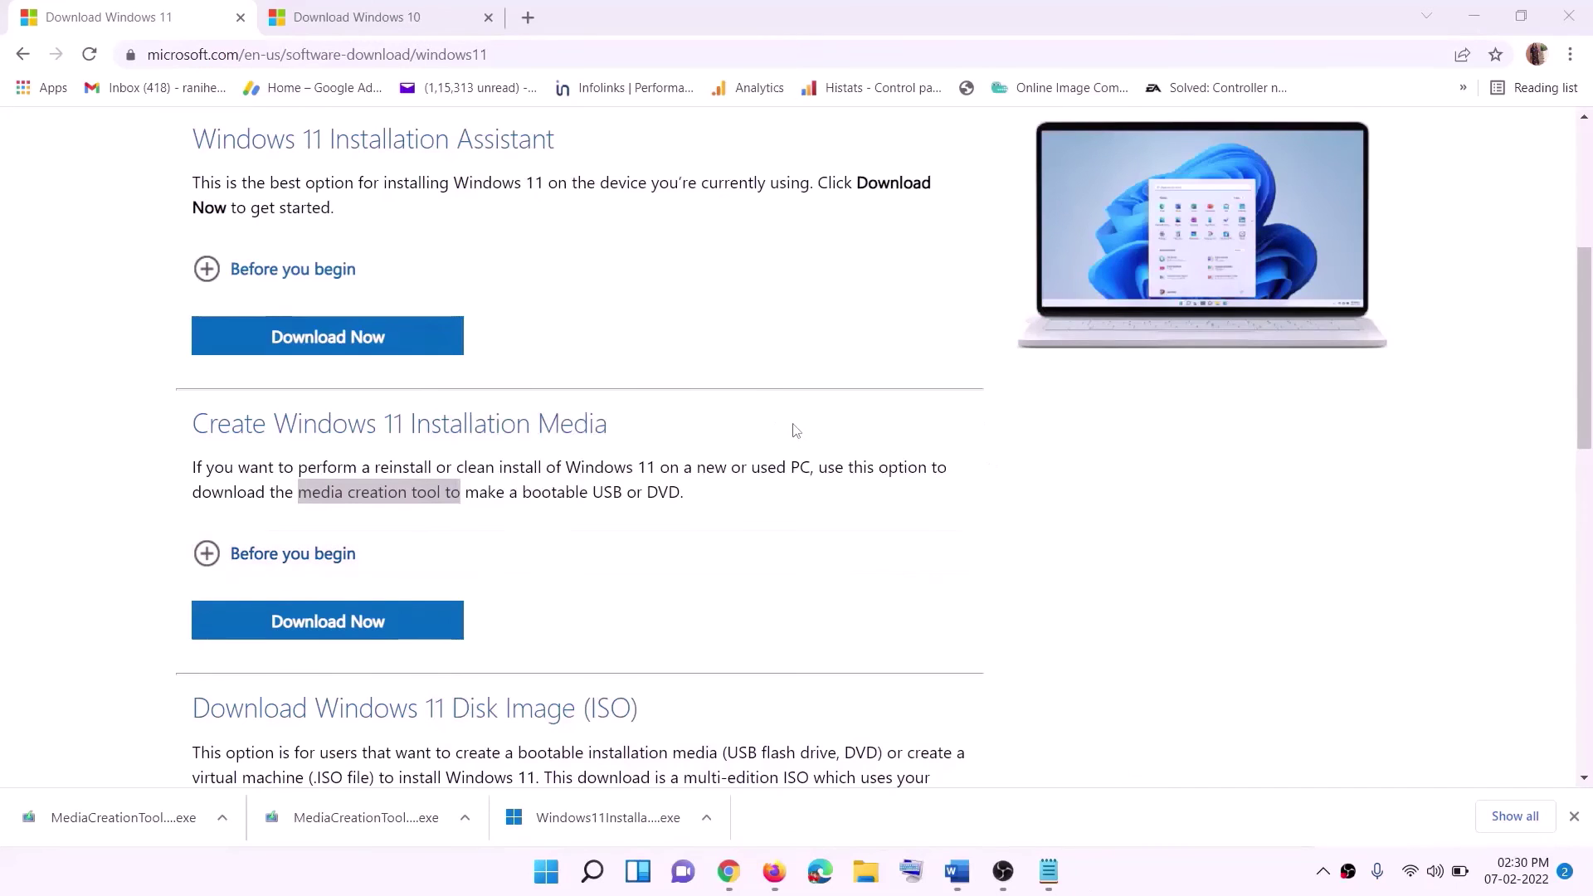
Mount the Windows ISO file from the desktop and run its setup application, continuing past the Install Windows 11 page
key(super+d)
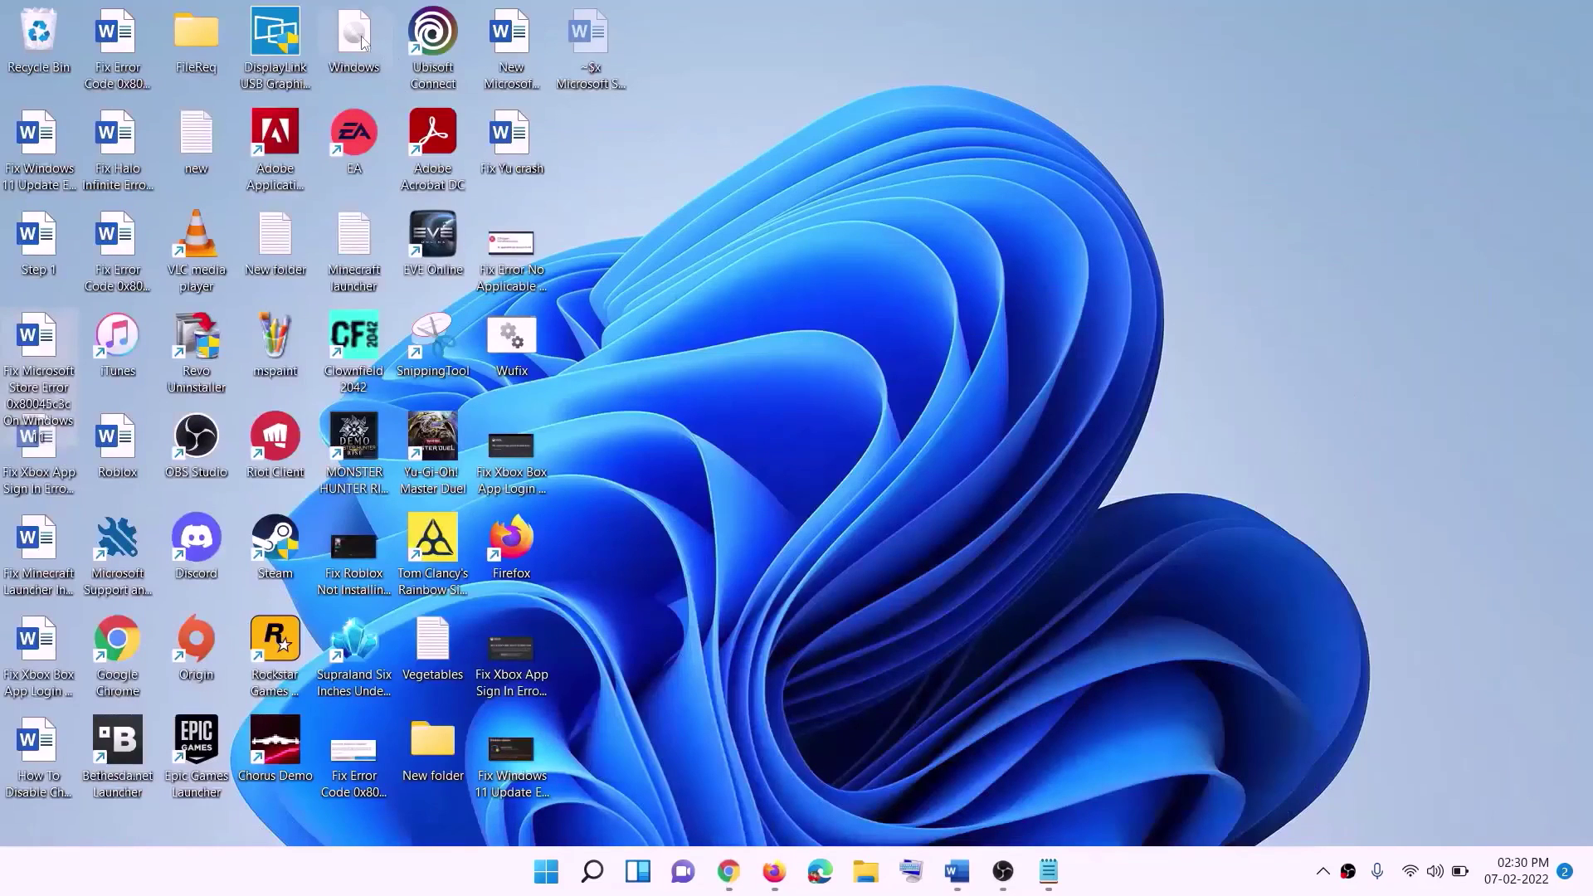
drag(357, 37, 643, 506)
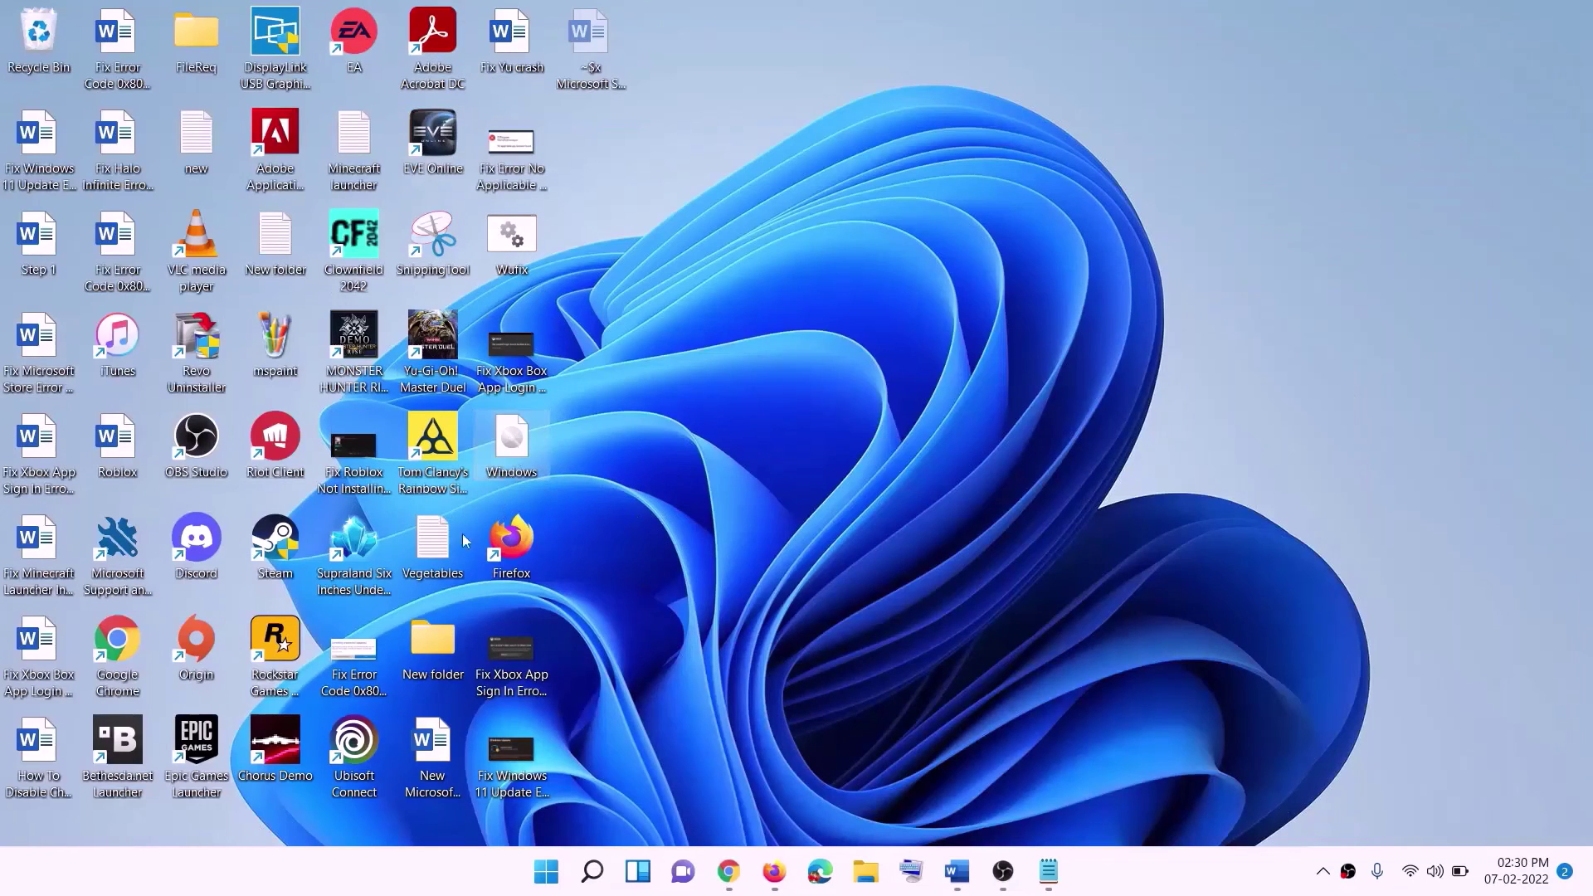
double_click(516, 450)
click(554, 576)
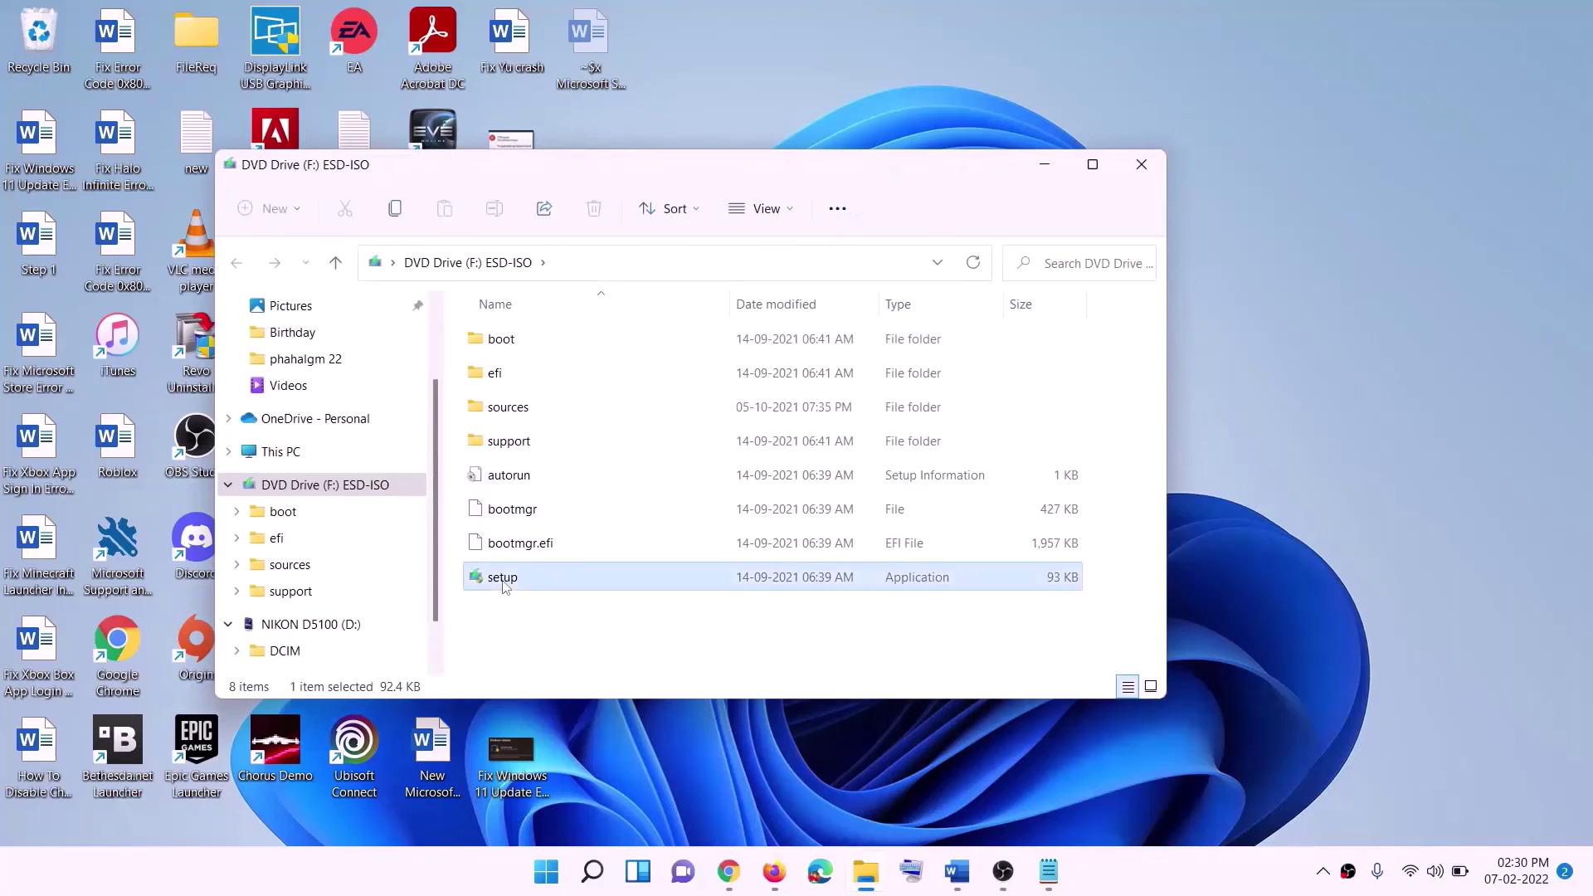
double_click(546, 575)
click(658, 641)
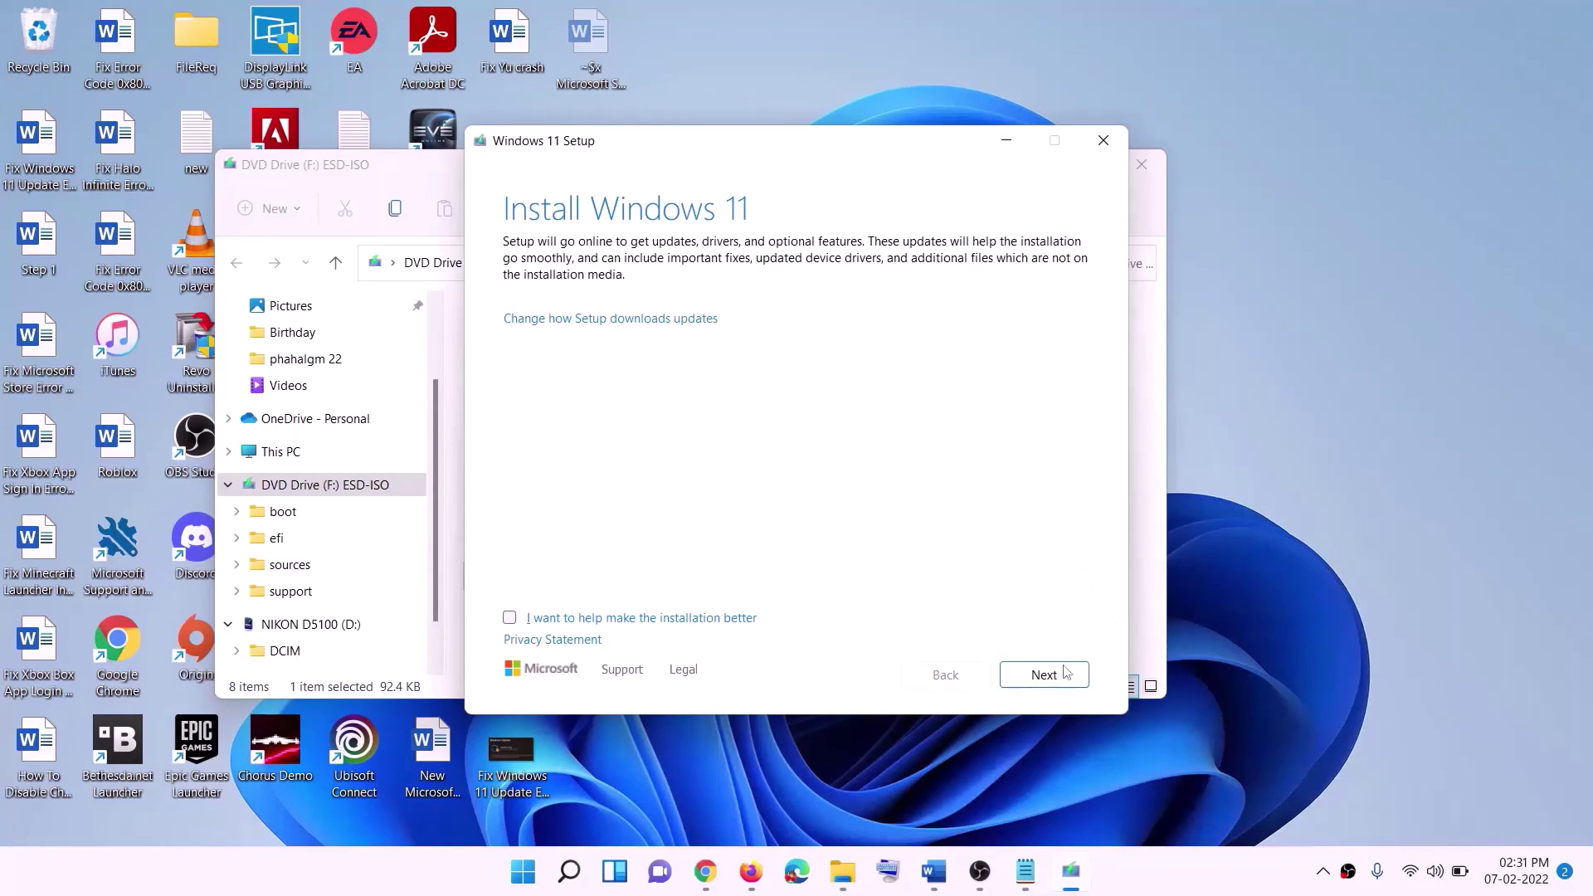
click(1066, 674)
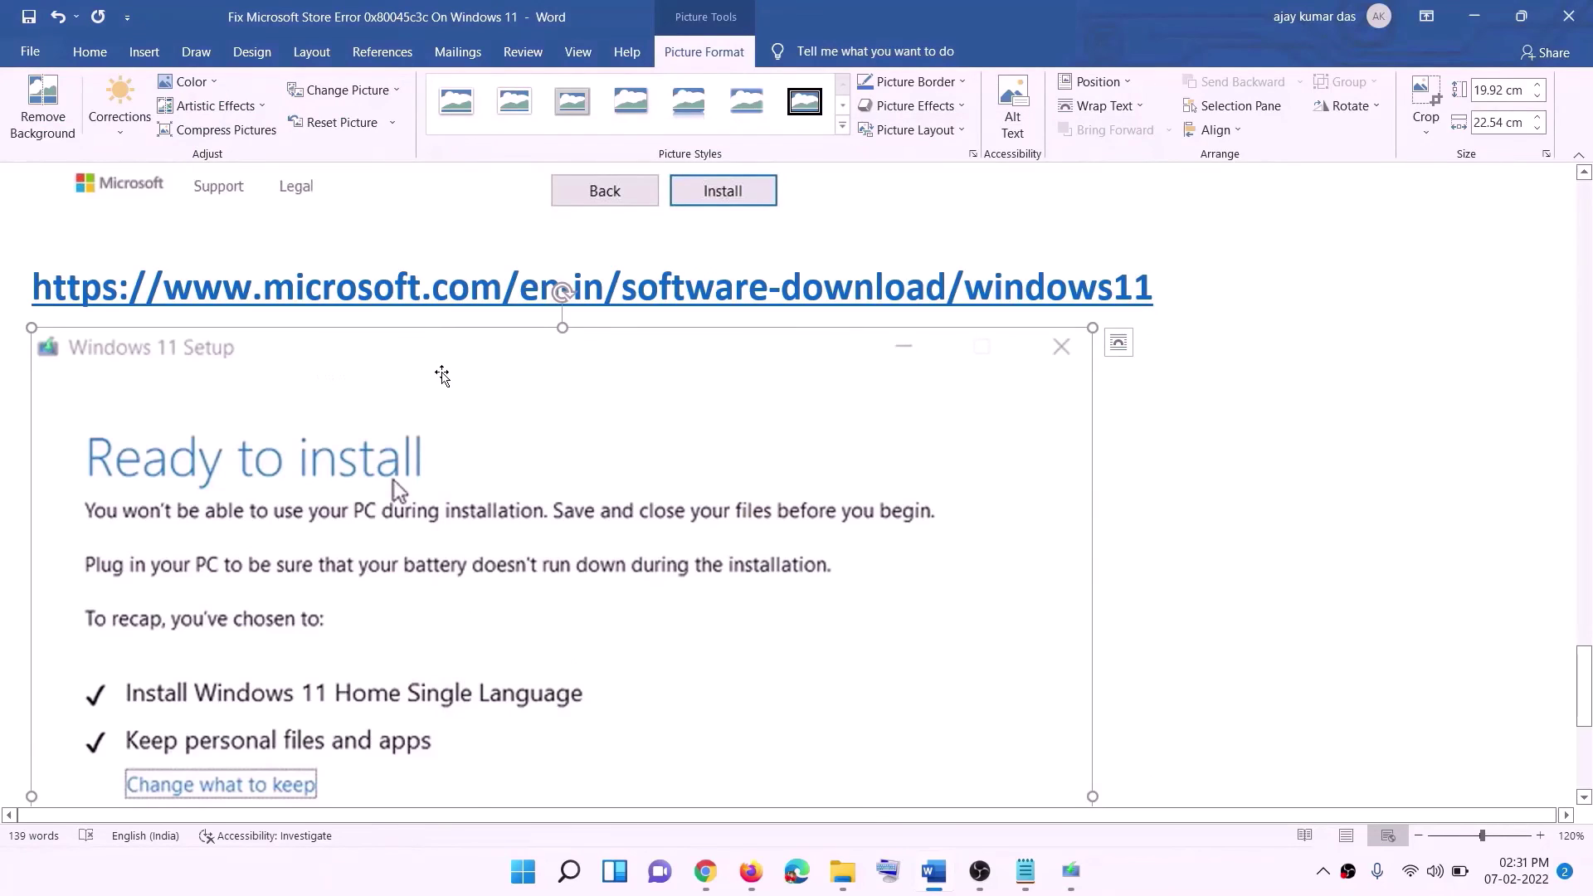
Review the Windows 11 Setup "Ready to install" screenshot in the Word document, including the option to keep personal files and apps
scroll(368, 415, down, 2)
scroll(368, 415, down, 2)
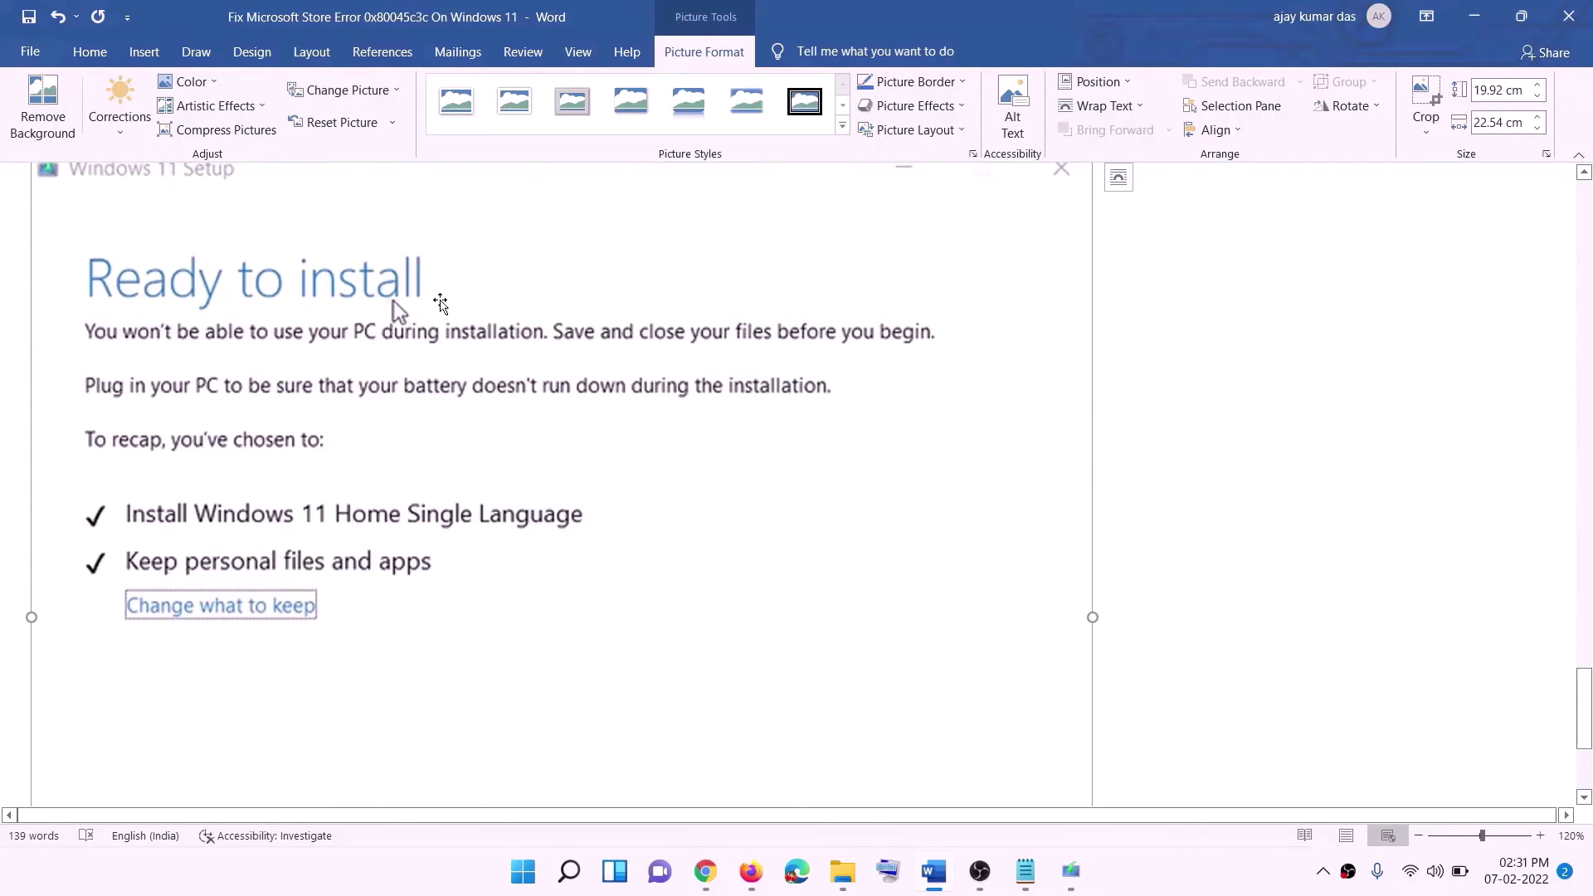
scroll(435, 332, down, 1)
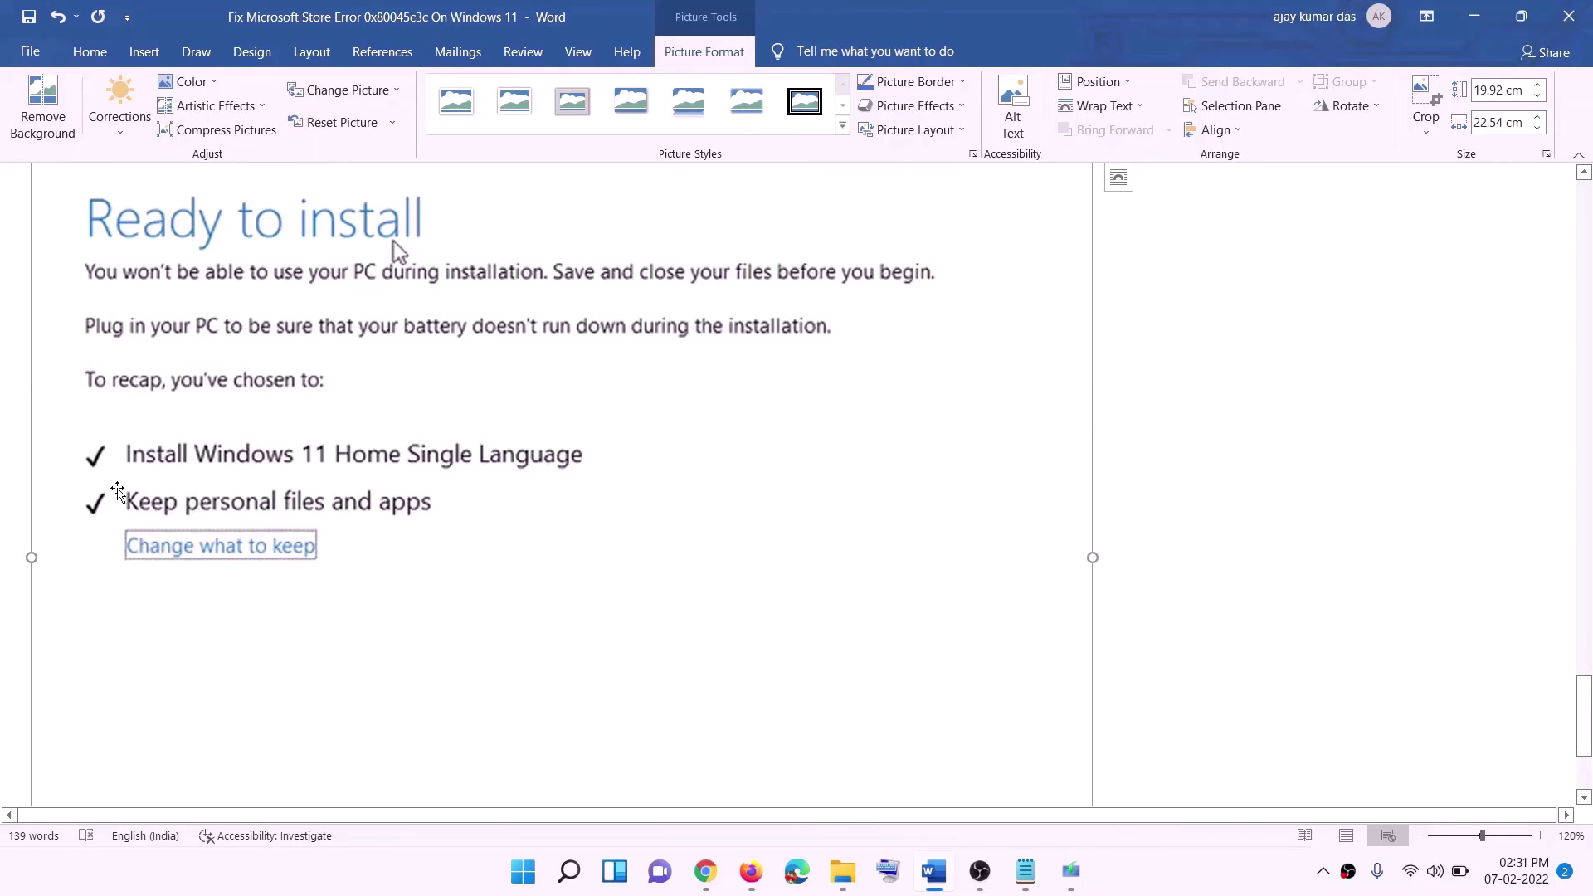
scroll(854, 658, down, 2)
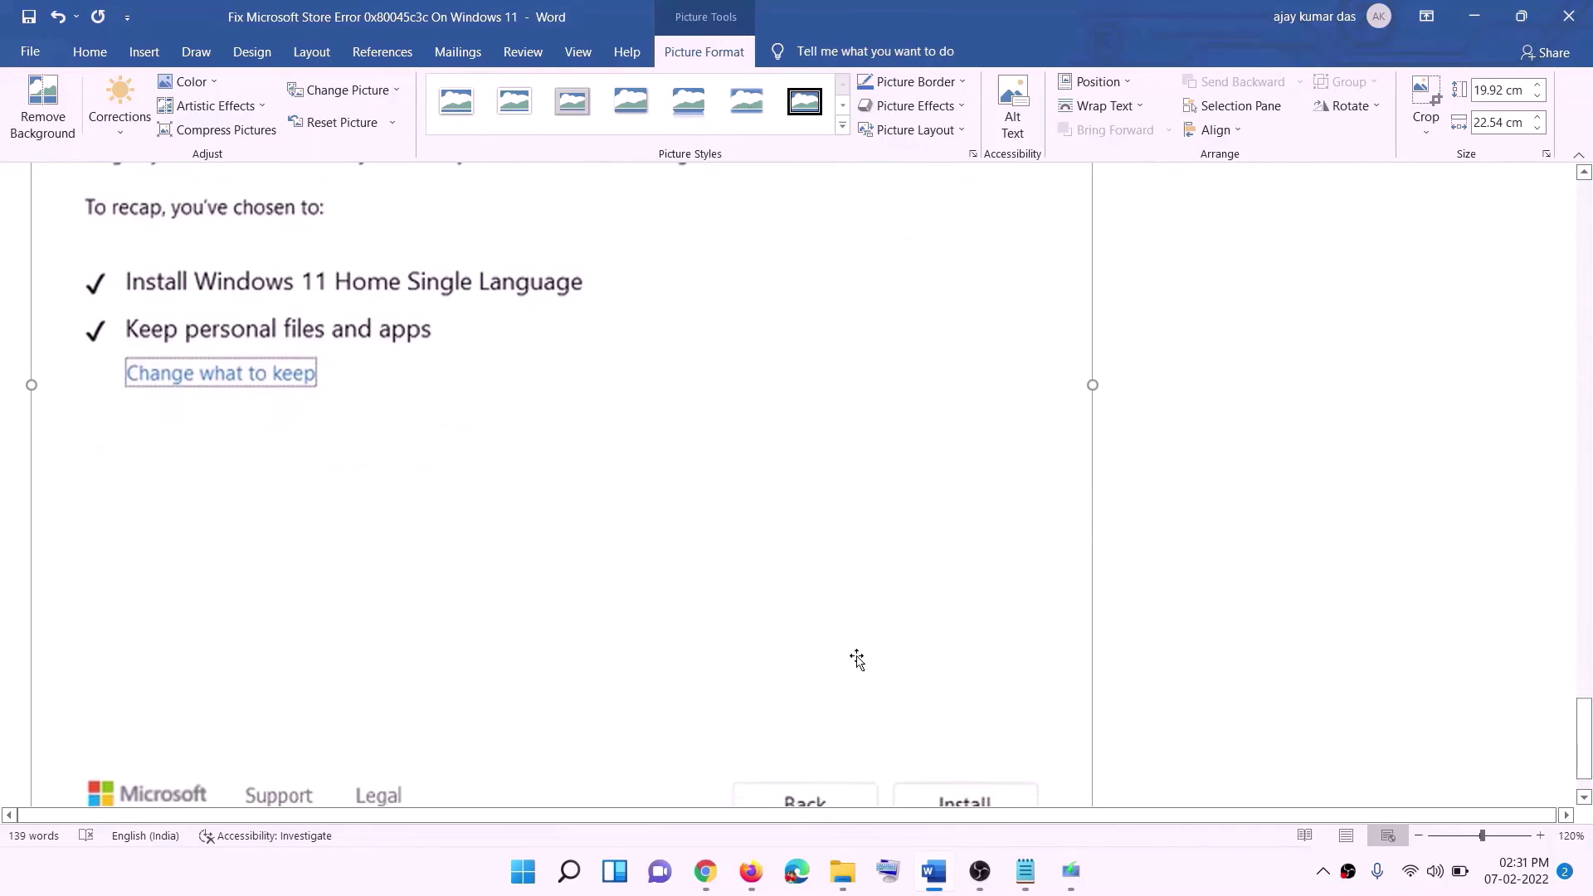
scroll(845, 618, up, 5)
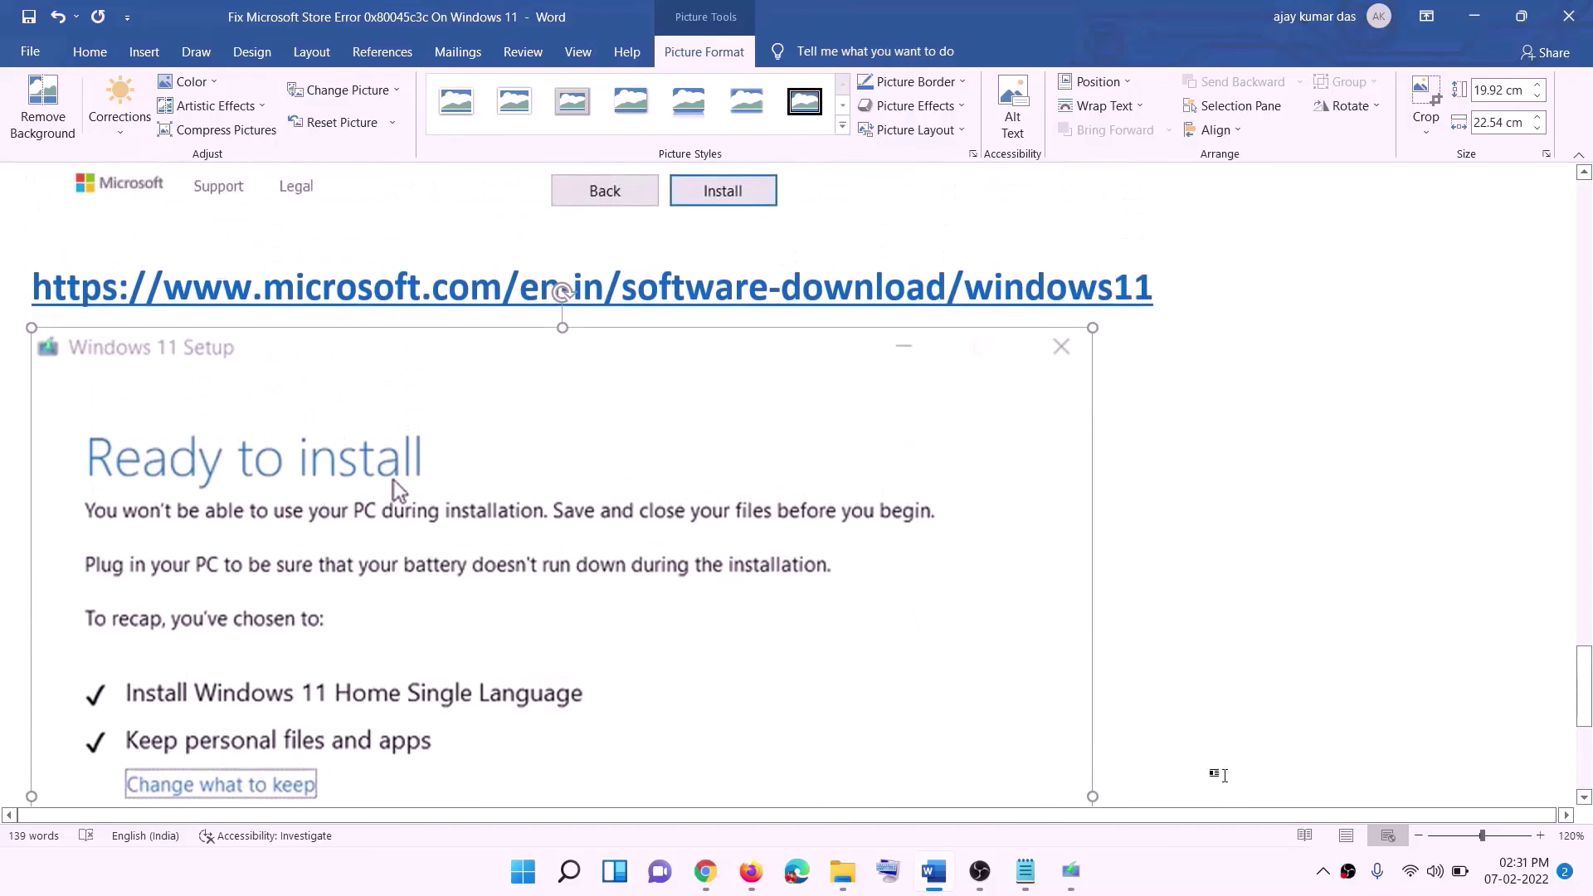